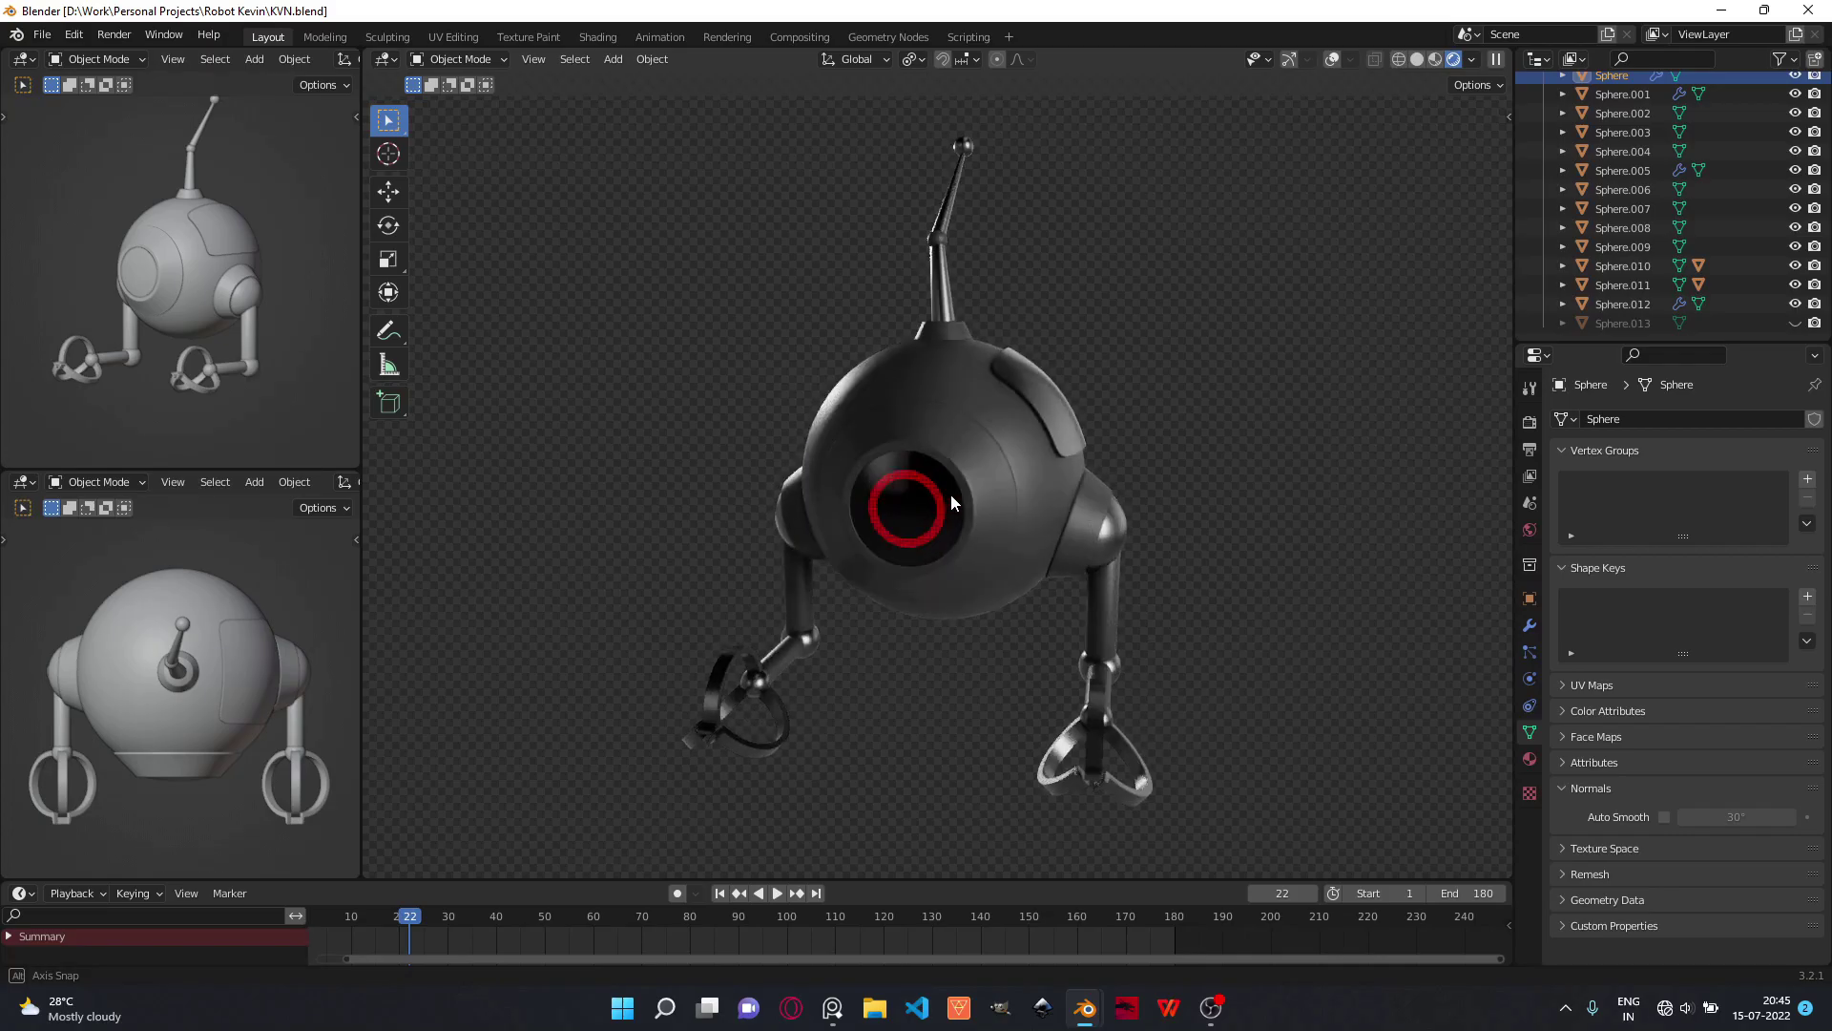
- Examine the robot model and the Game Assets reference board, focusing on the low poly, stylized and realistic examples
mouse_move(952, 495)
middle_down()
mouse_move(1002, 487)
mouse_move(1015, 461)
mouse_move(1013, 477)
mouse_move(983, 461)
mouse_move(961, 479)
middle_up()
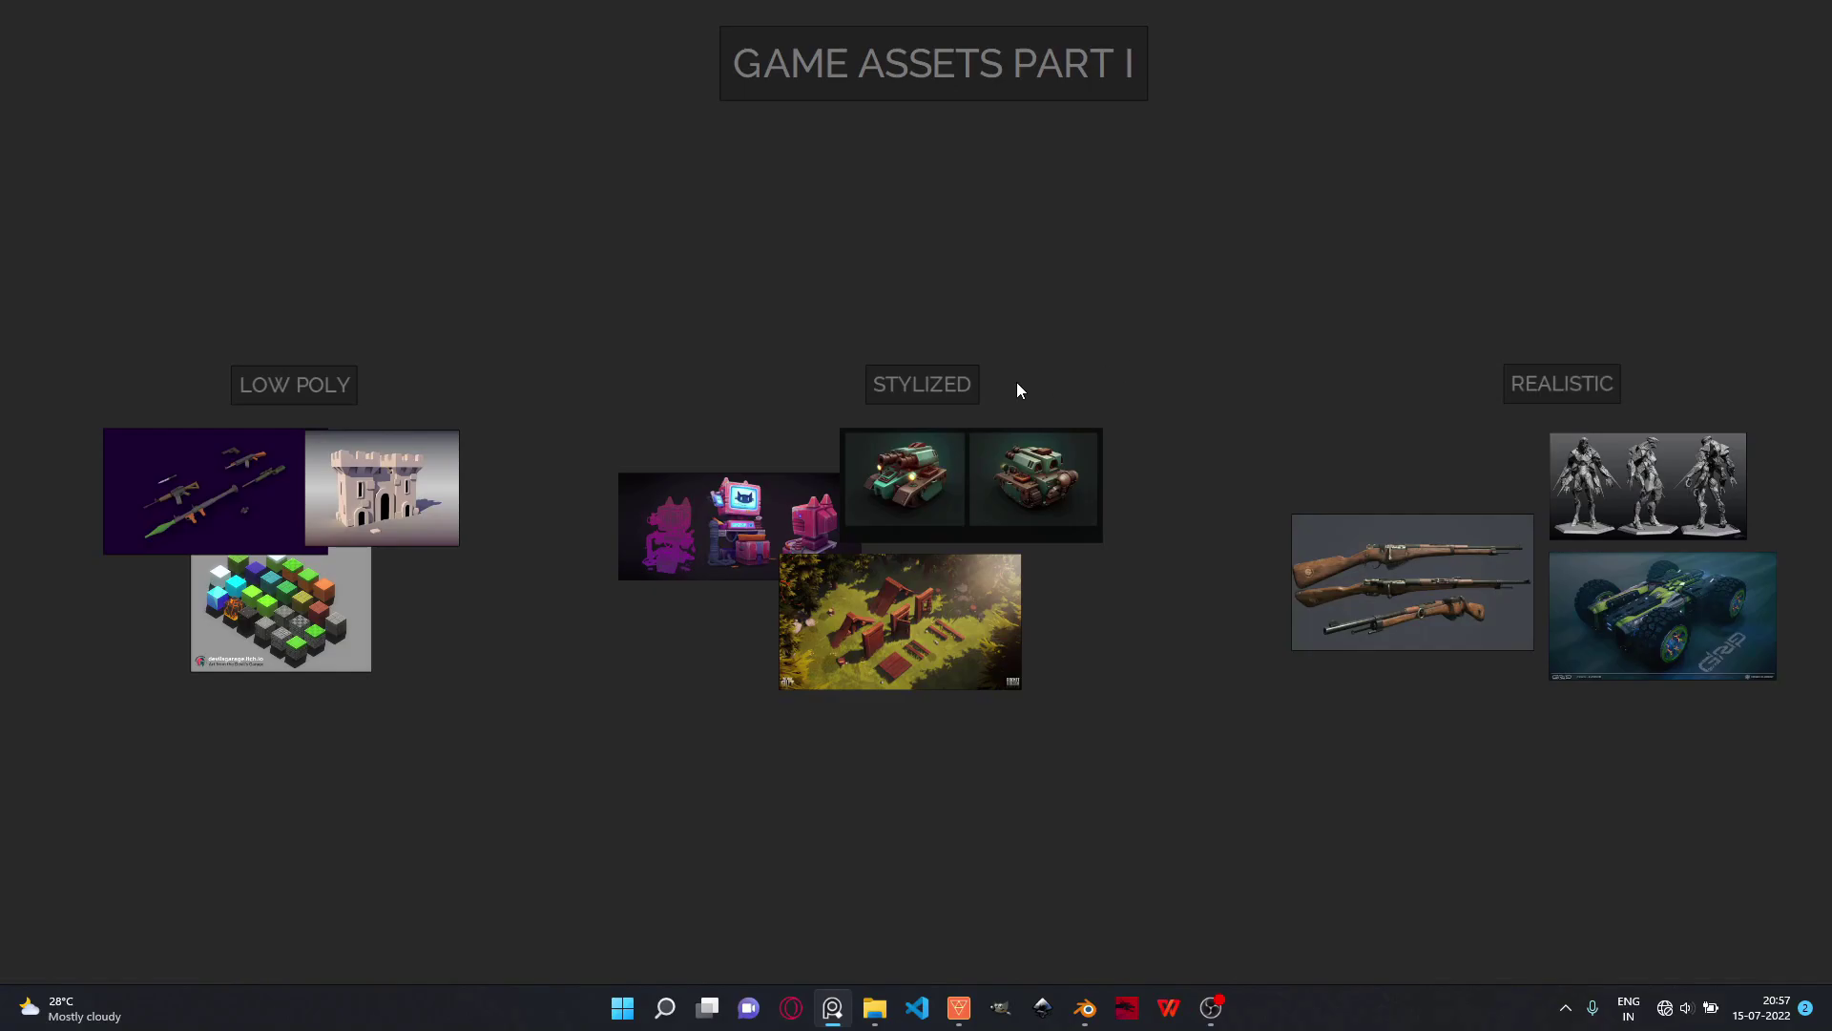
scroll(501, 470, up, 5)
middle_drag(501, 470, 420, 349)
middle_drag(1721, 319, 1042, 313)
click(1659, 358)
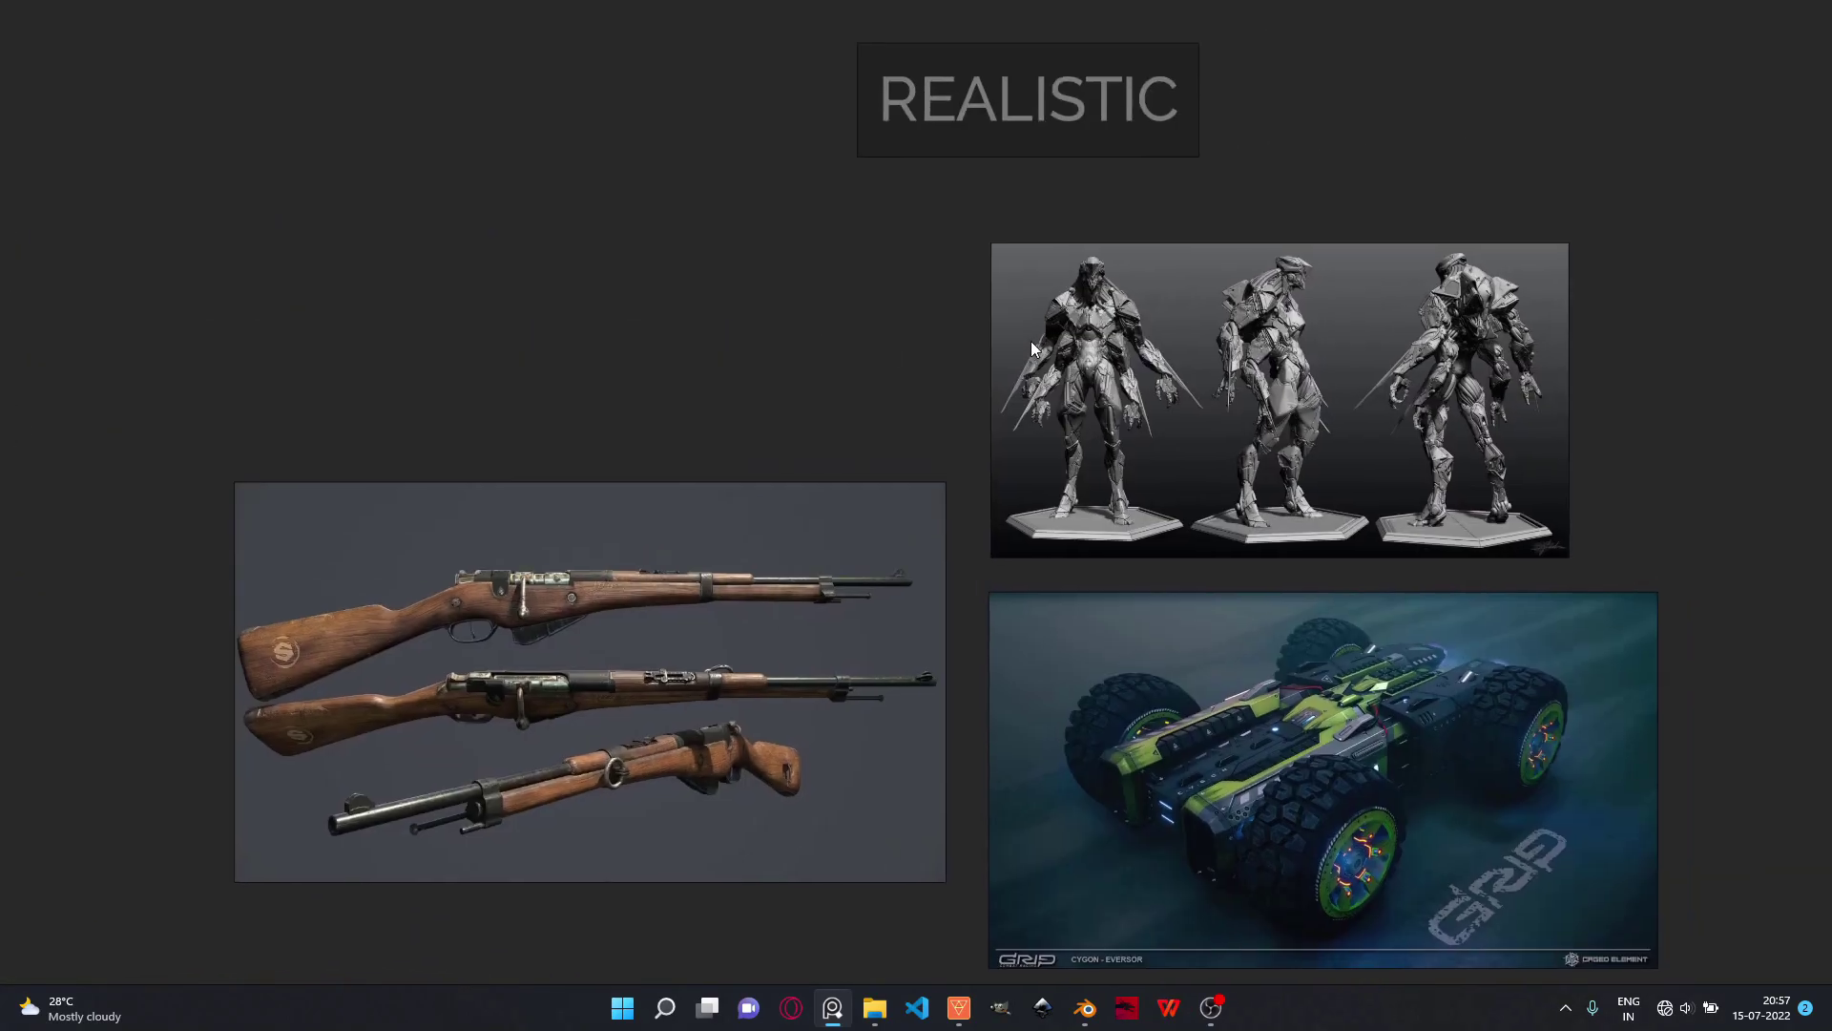
click(932, 379)
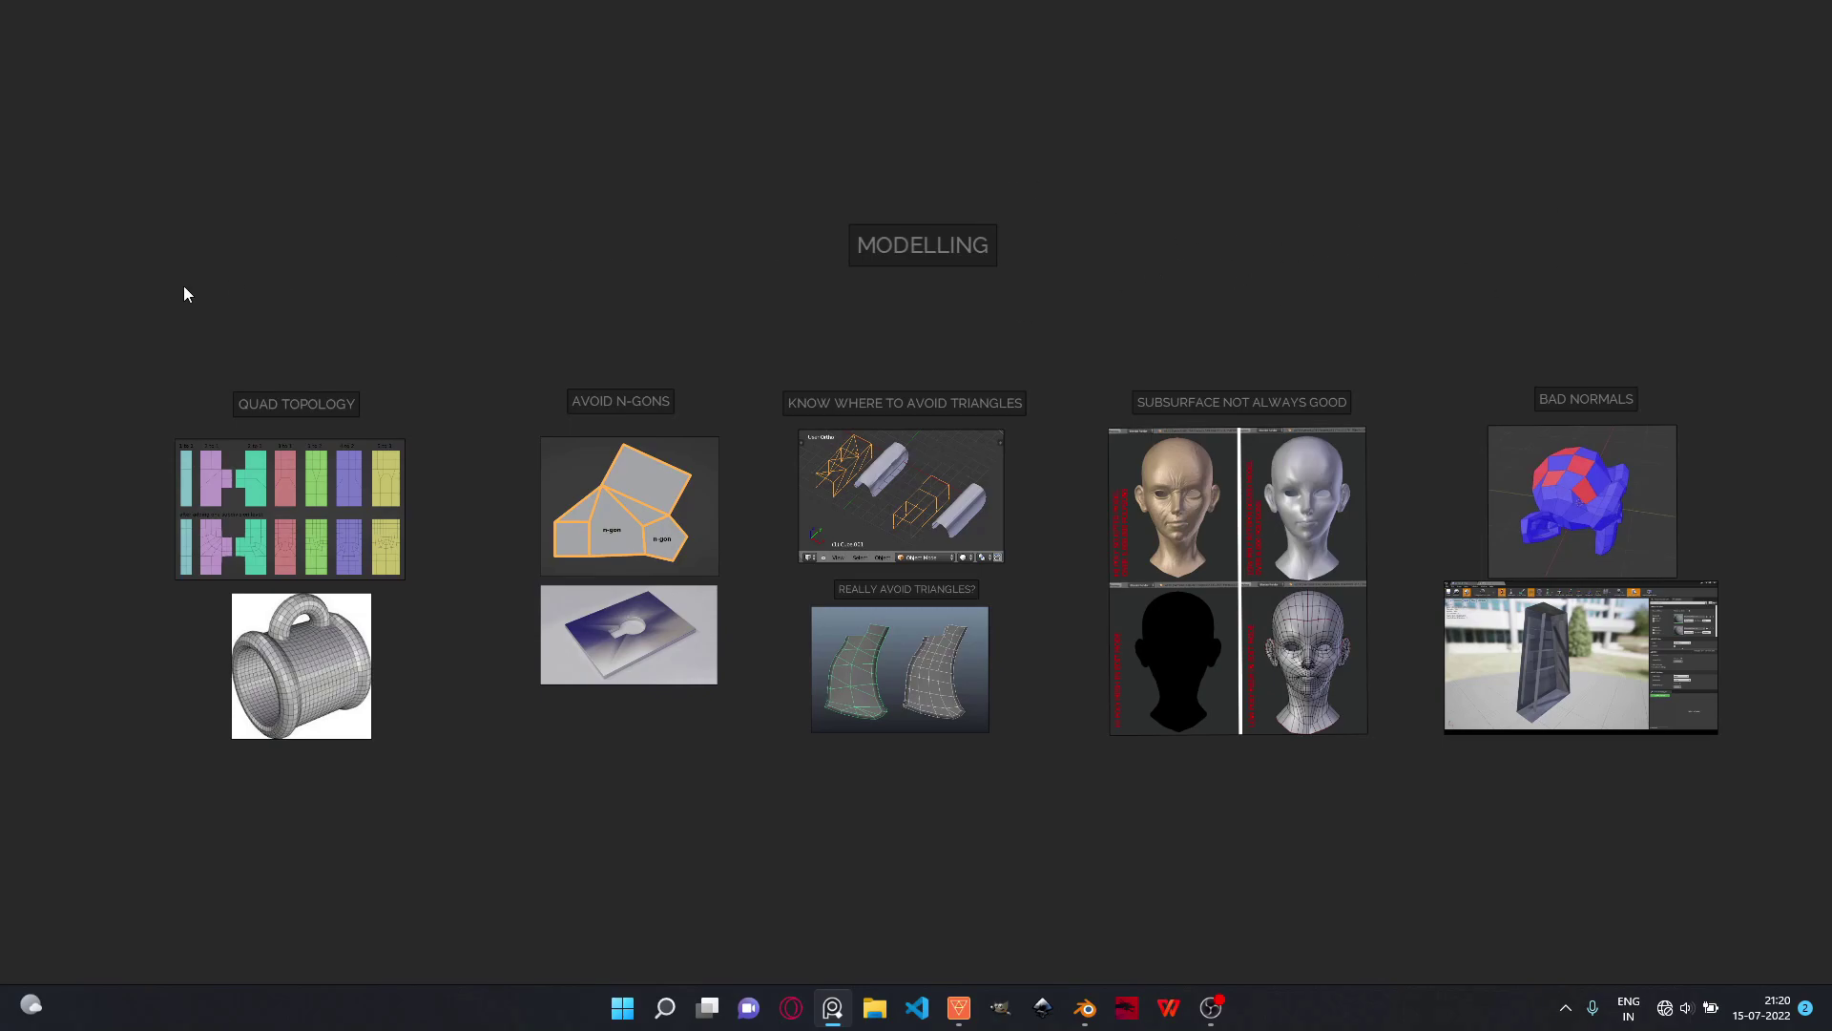
- Highlight the Quad Topology, Avoid N-gons and Know Where to Avoid Triangles groups on the Modelling reference board
drag(145, 309, 424, 802)
drag(492, 336, 743, 750)
drag(750, 381, 1053, 794)
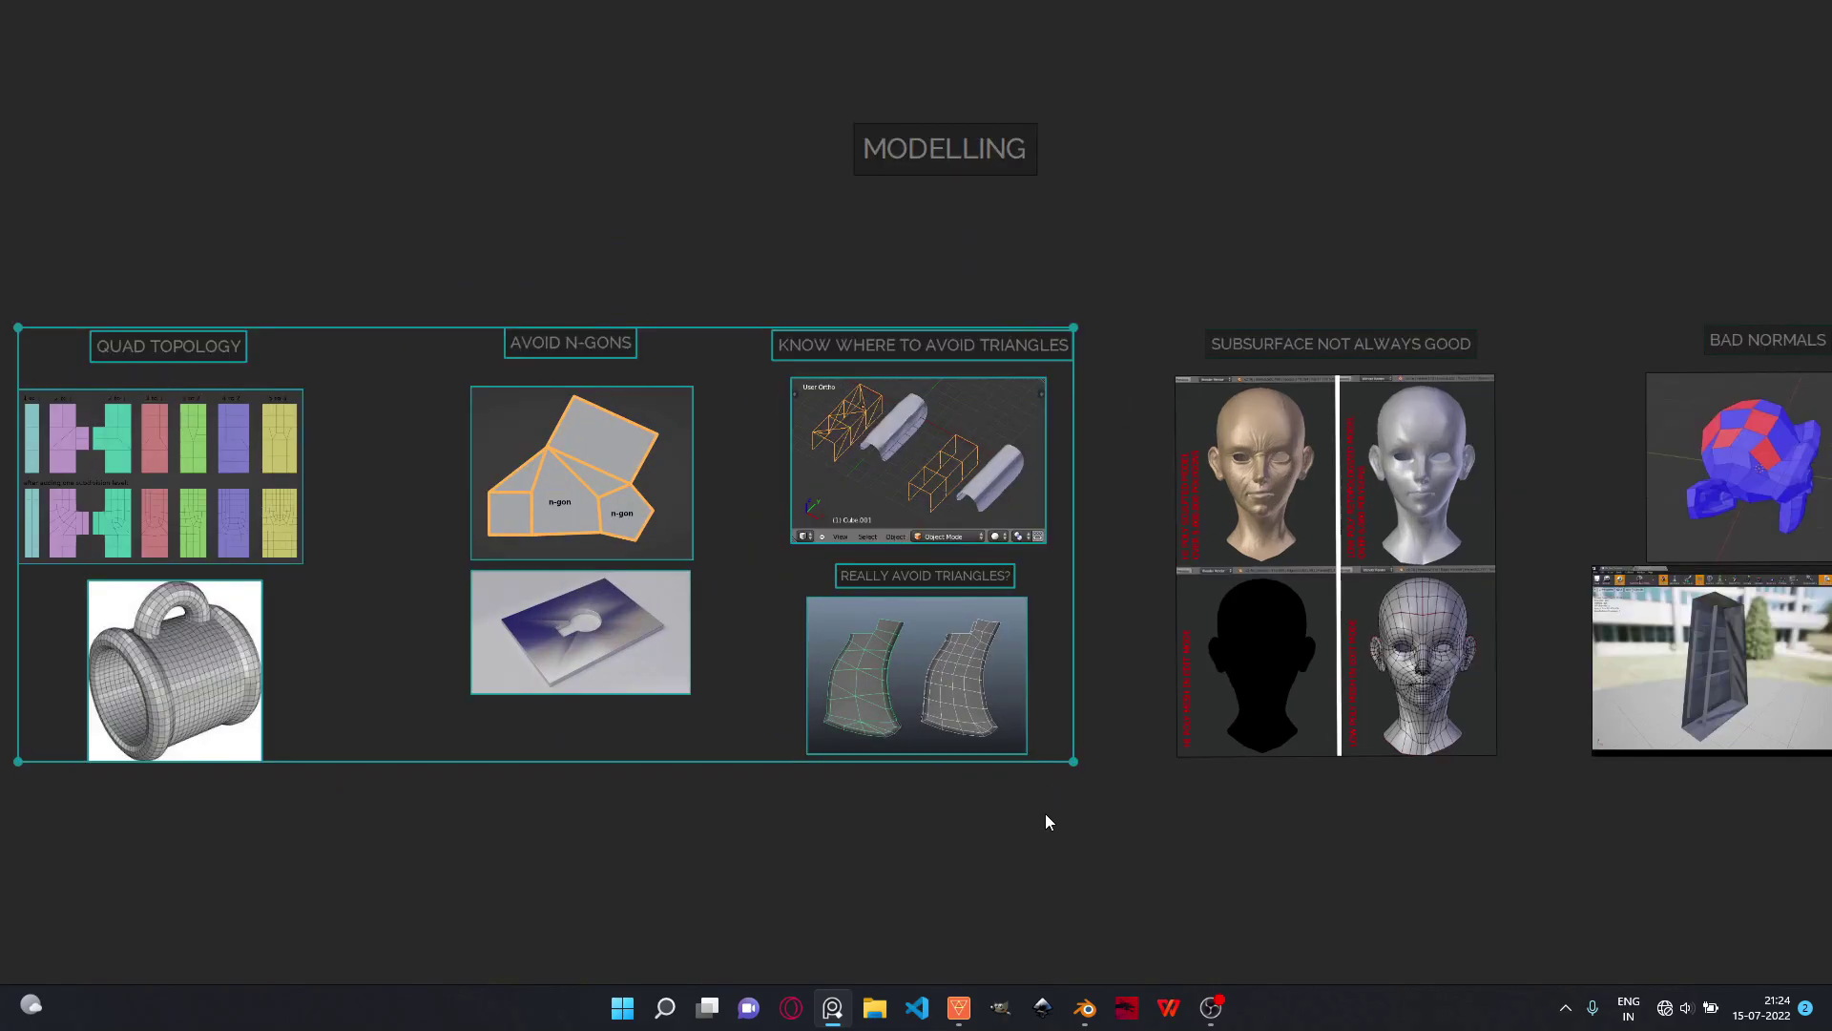
- Switch to Blender, leave Edit Mode and highlight the Lost Edge Flow and Irregular Smoothing headings
click(1086, 1007)
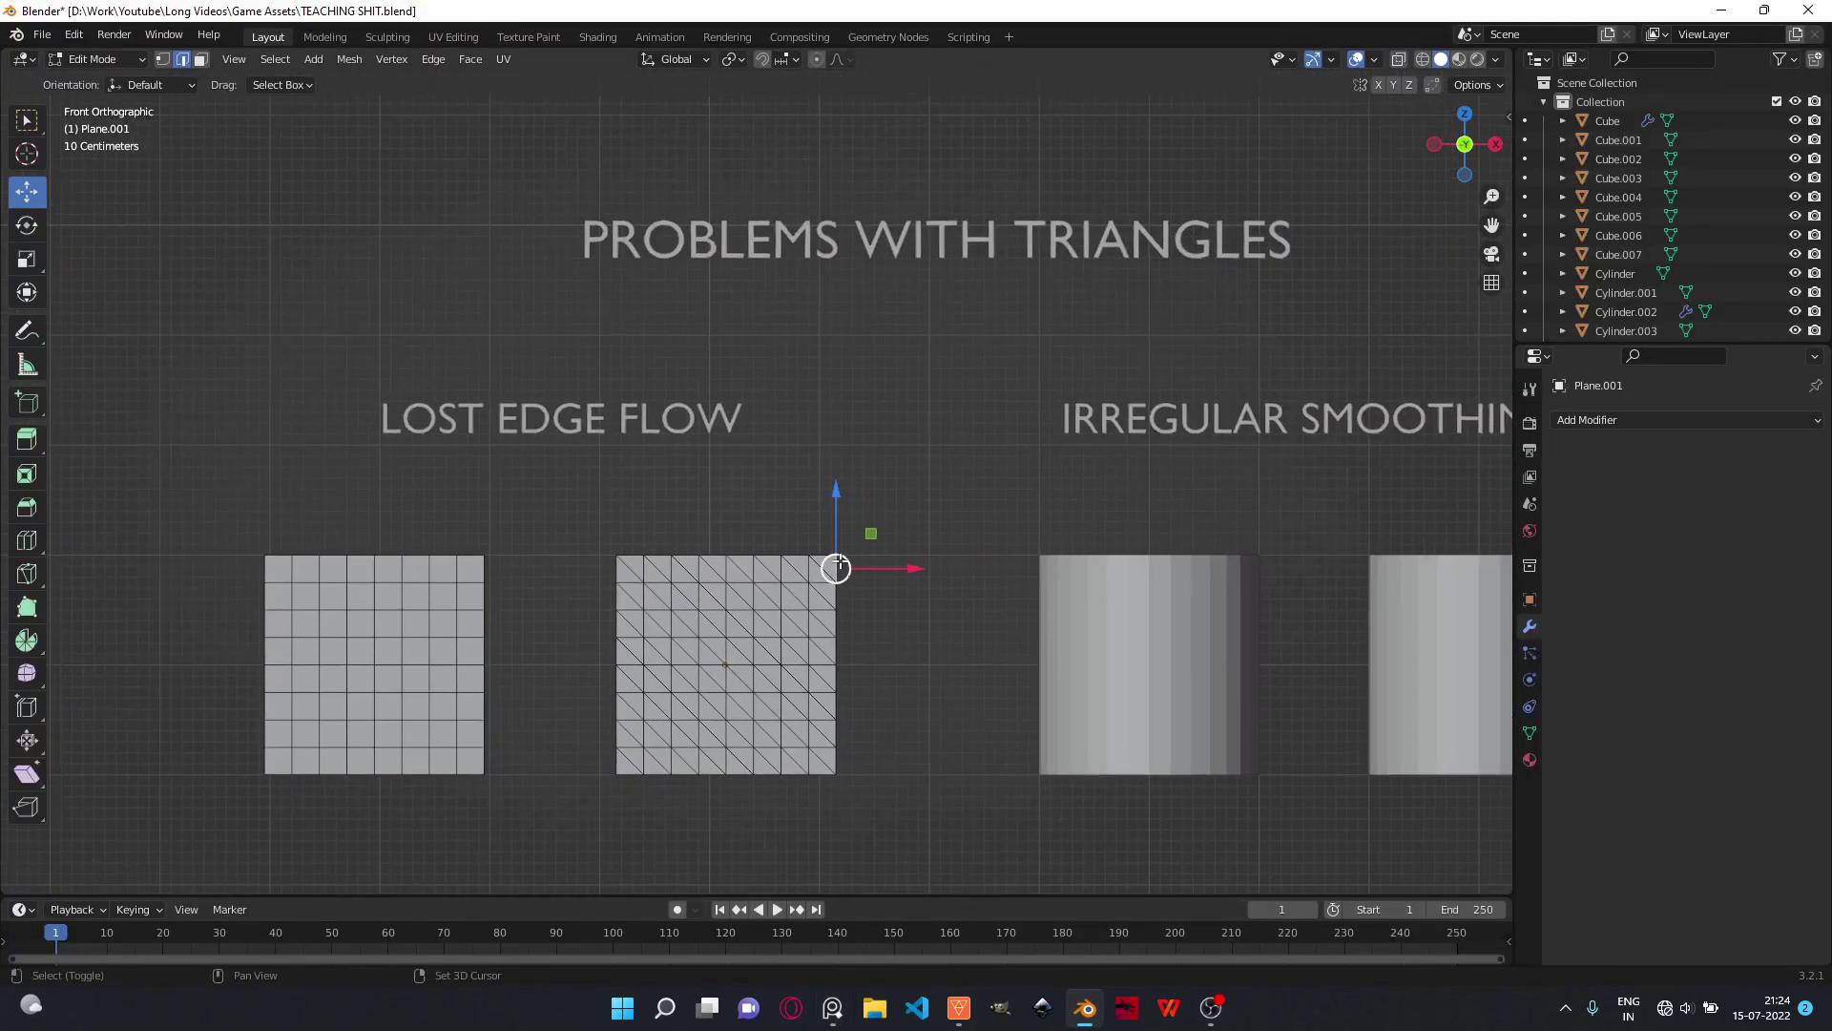
shift+middle_drag(1008, 455, 896, 422)
key(Tab)
scroll(909, 431, down, 1)
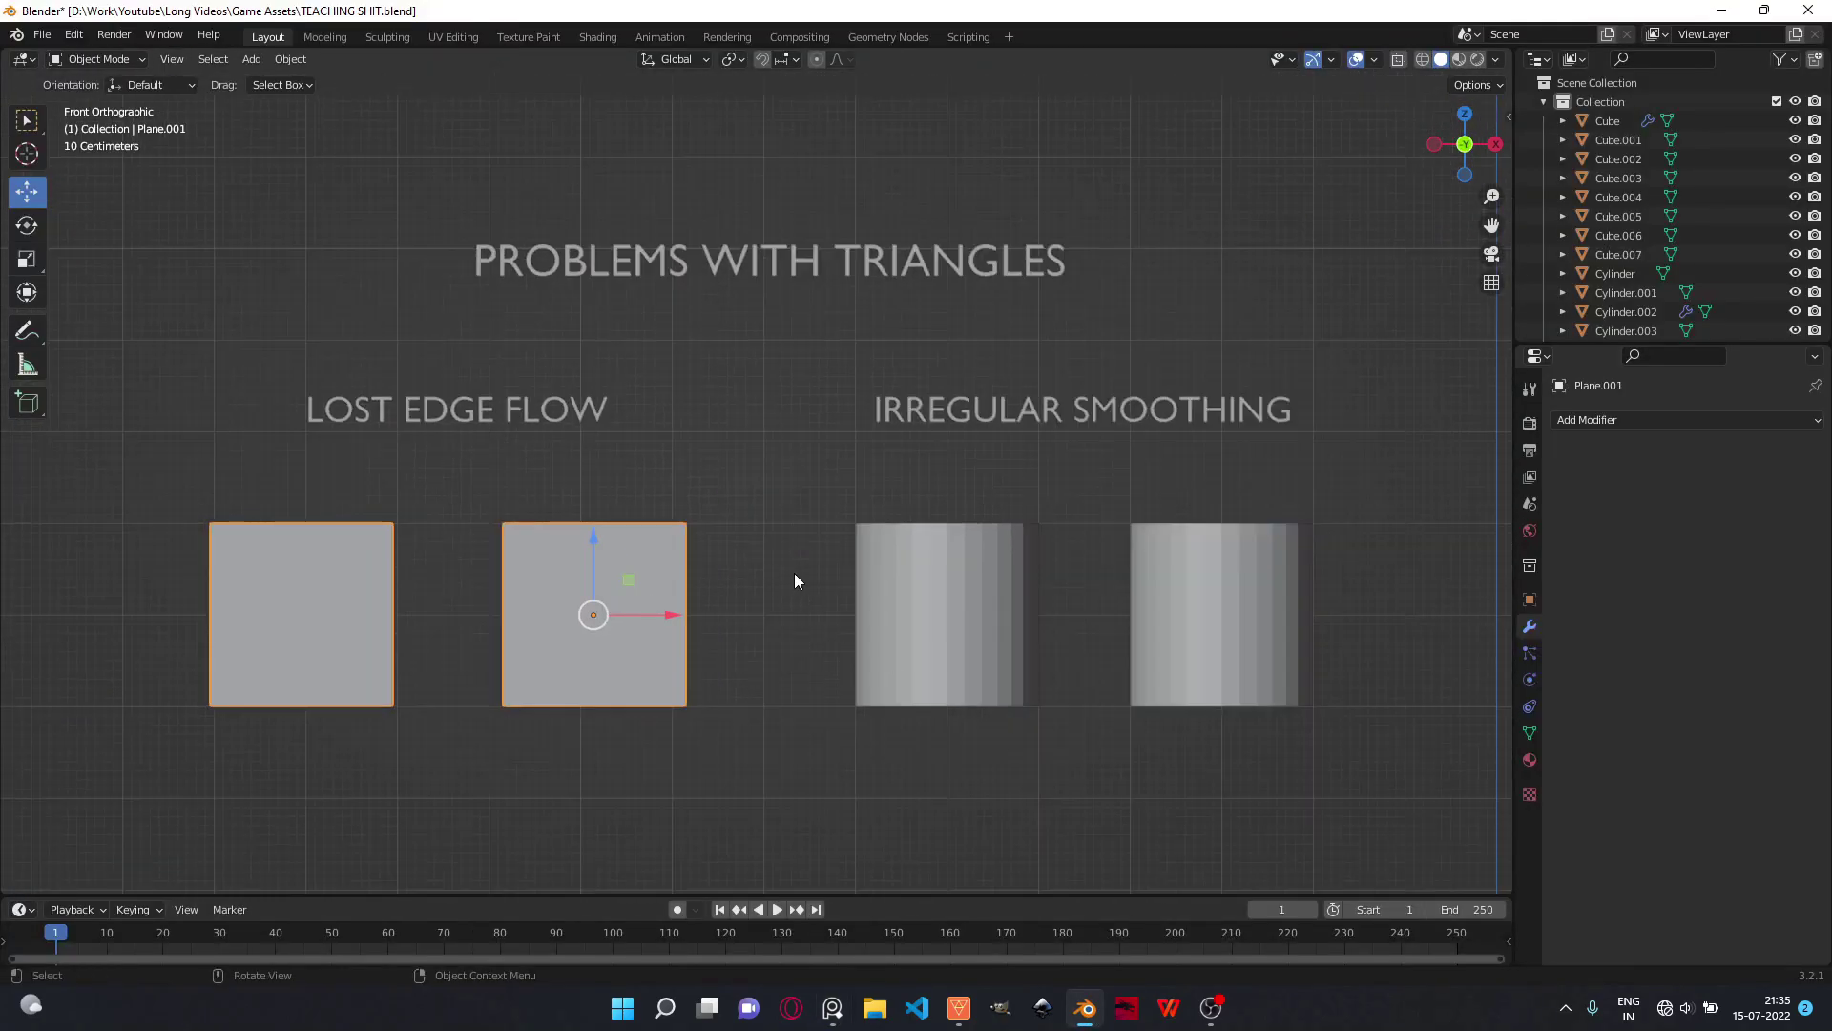
click(401, 410)
scroll(679, 473, up, 1)
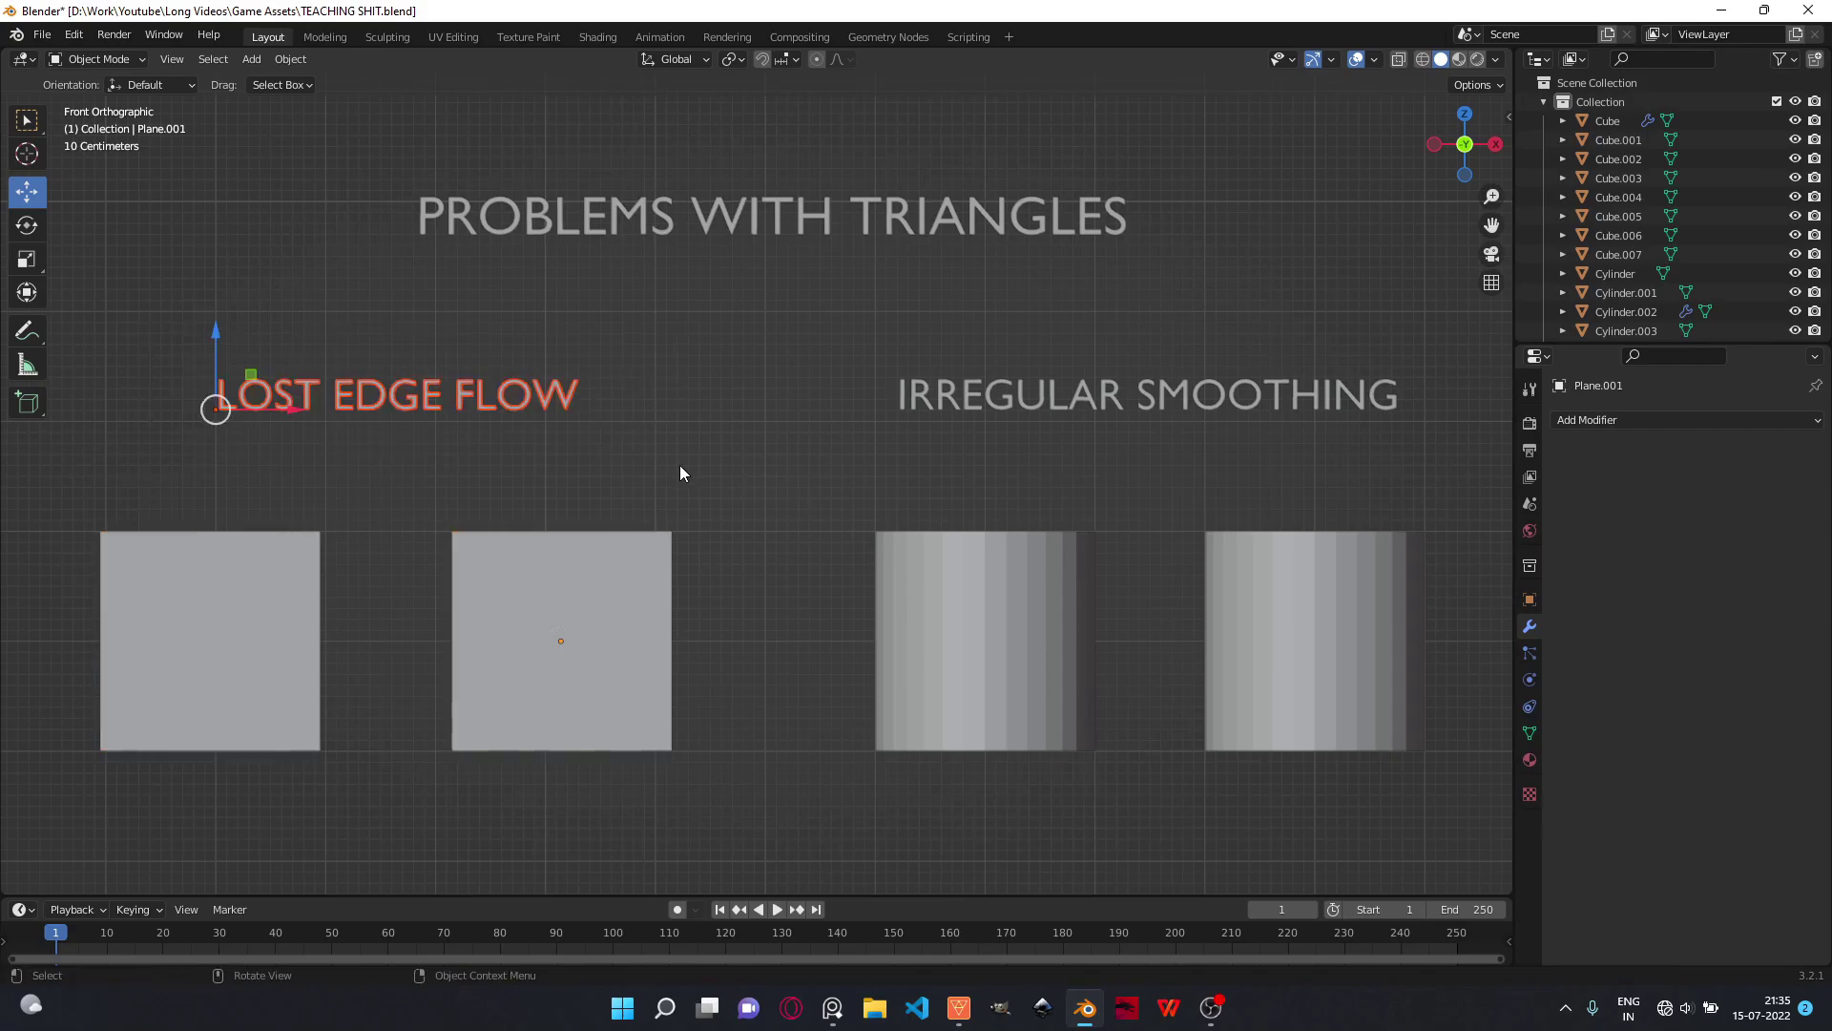
drag(838, 313, 1439, 462)
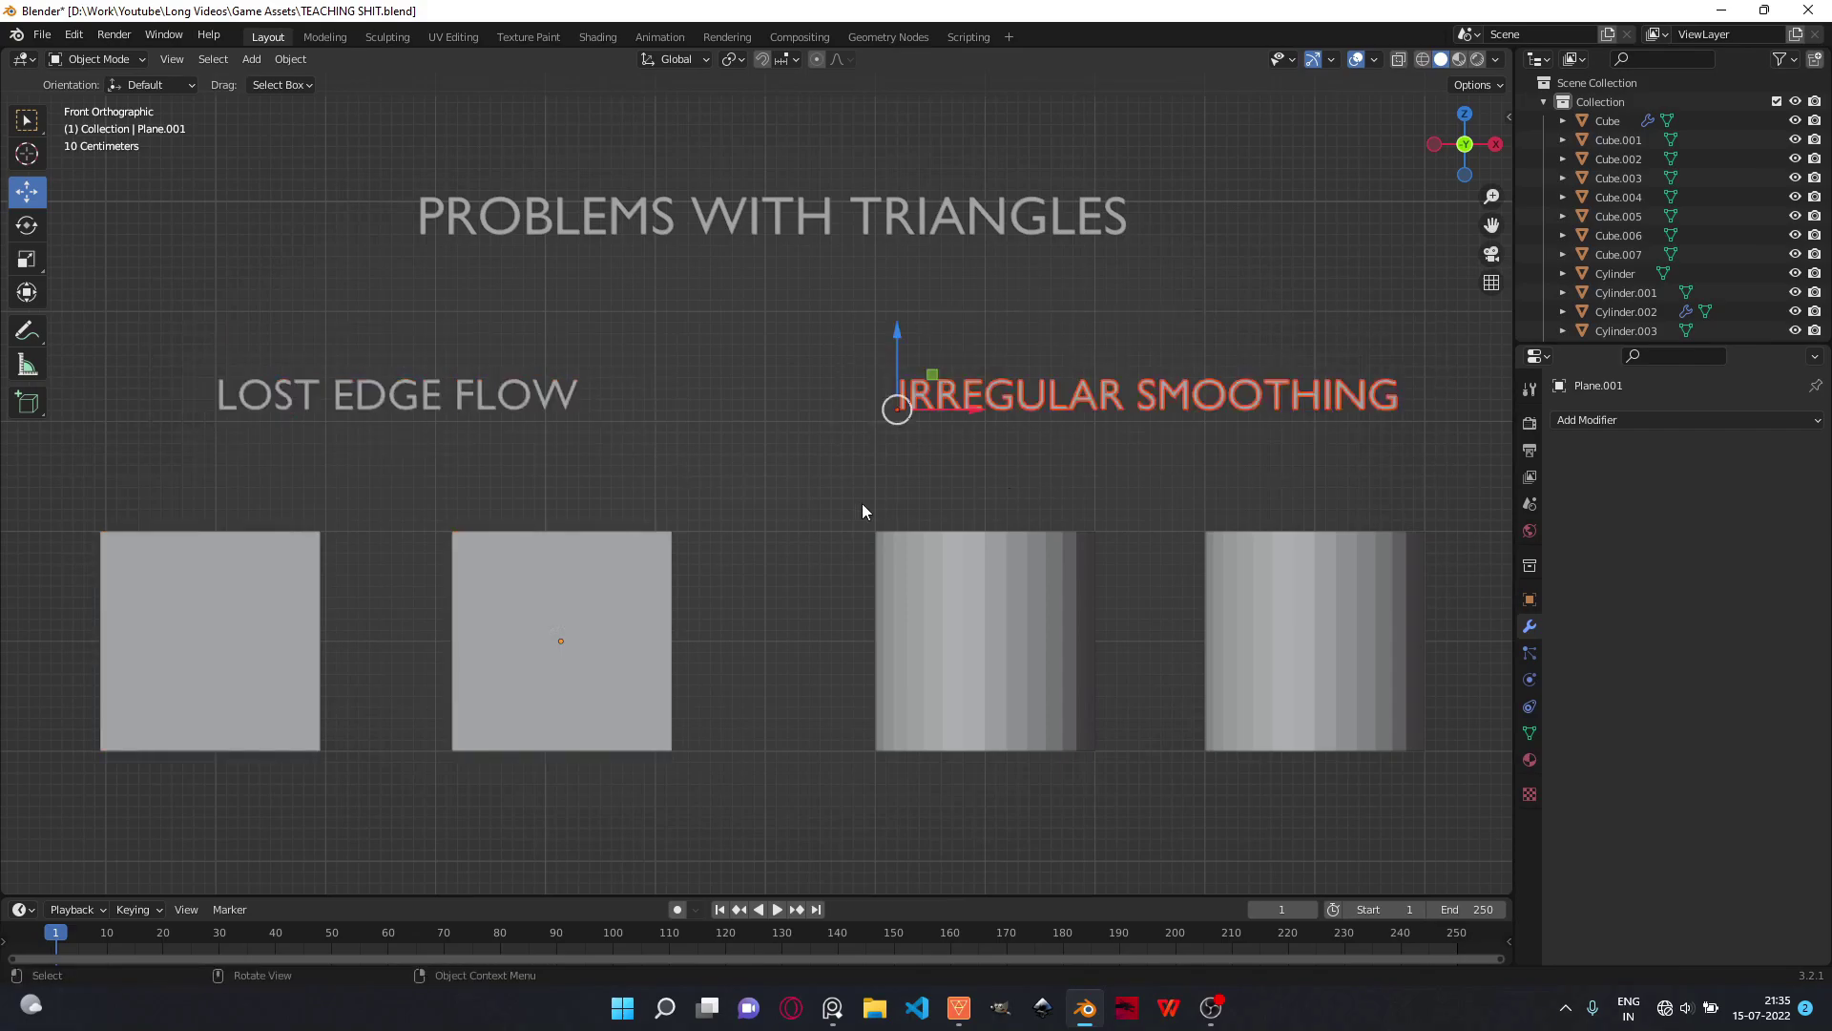
- Put the two Lost Edge Flow planes in Edit Mode and box-select the quad grid, followed by the triangulated grid
shift+middle_drag(862, 511, 1194, 449)
scroll(1145, 449, up, 3)
key(Tab)
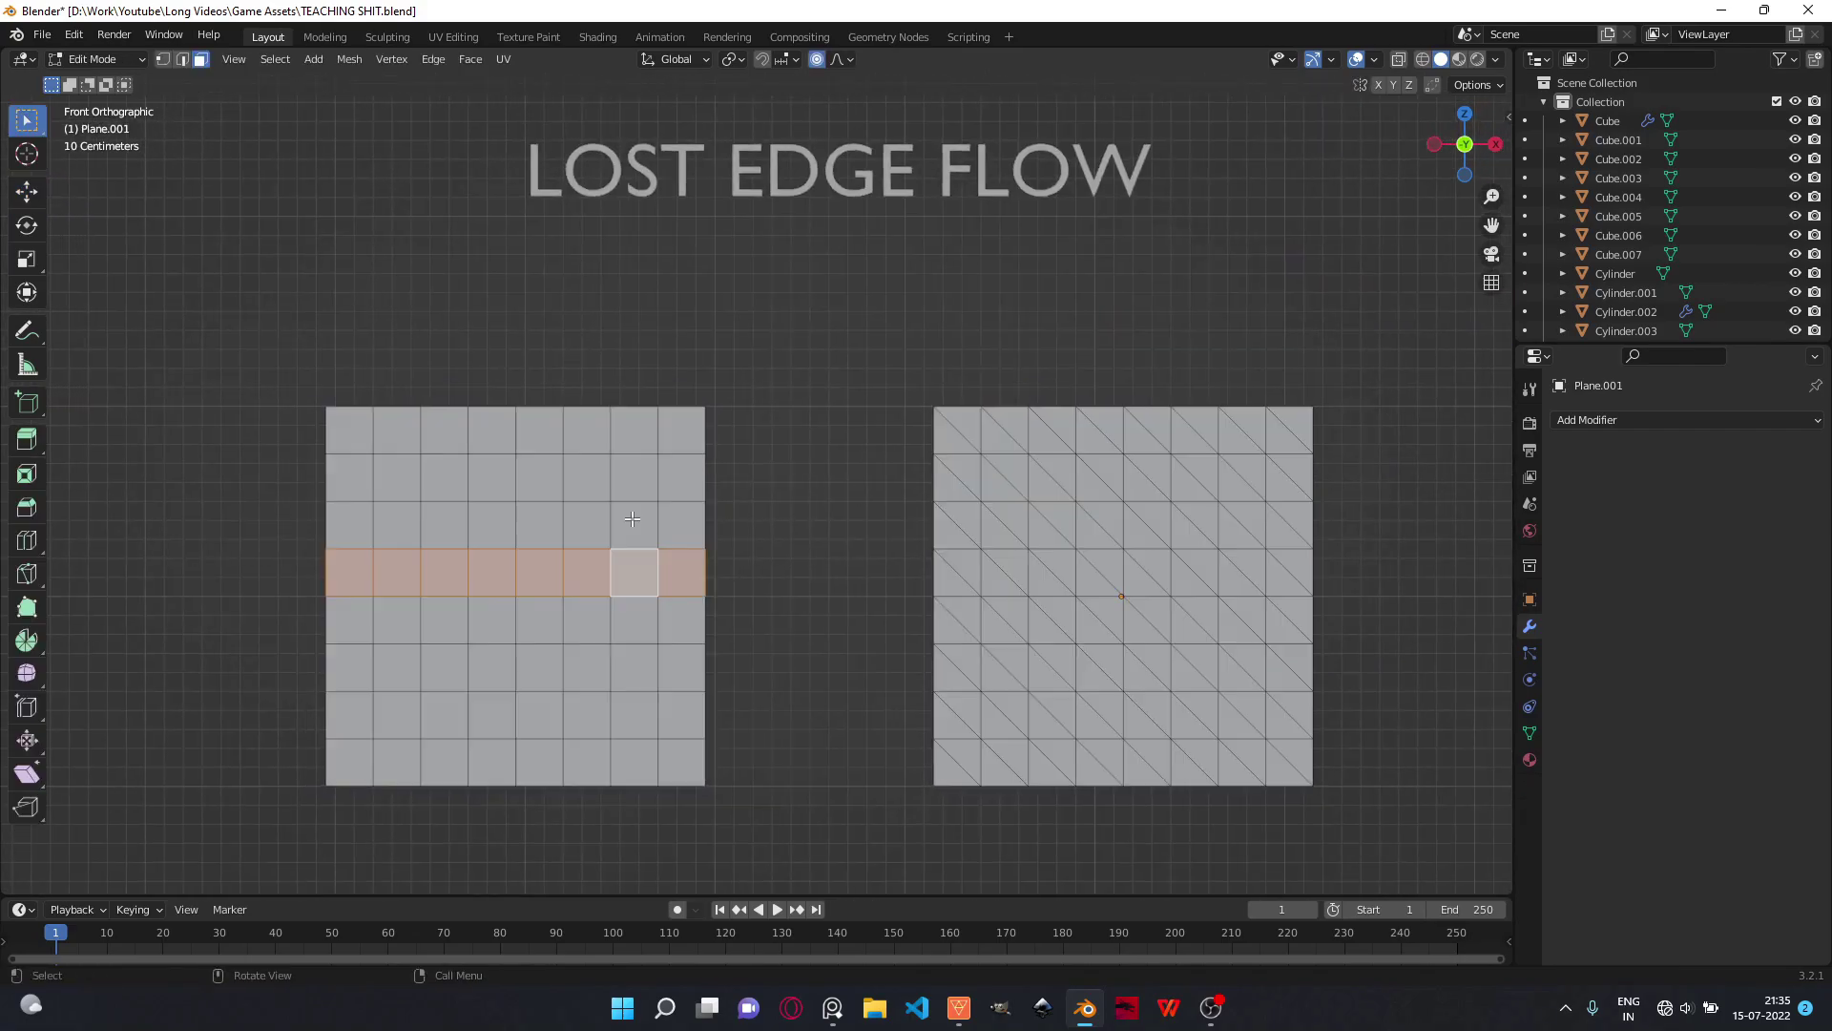
key(ctrl+z)
drag(256, 357, 842, 846)
drag(876, 343, 1419, 822)
- Select various vertical and horizontal face loops across the quad grid to demonstrate its edge flow
alt+click(520, 434)
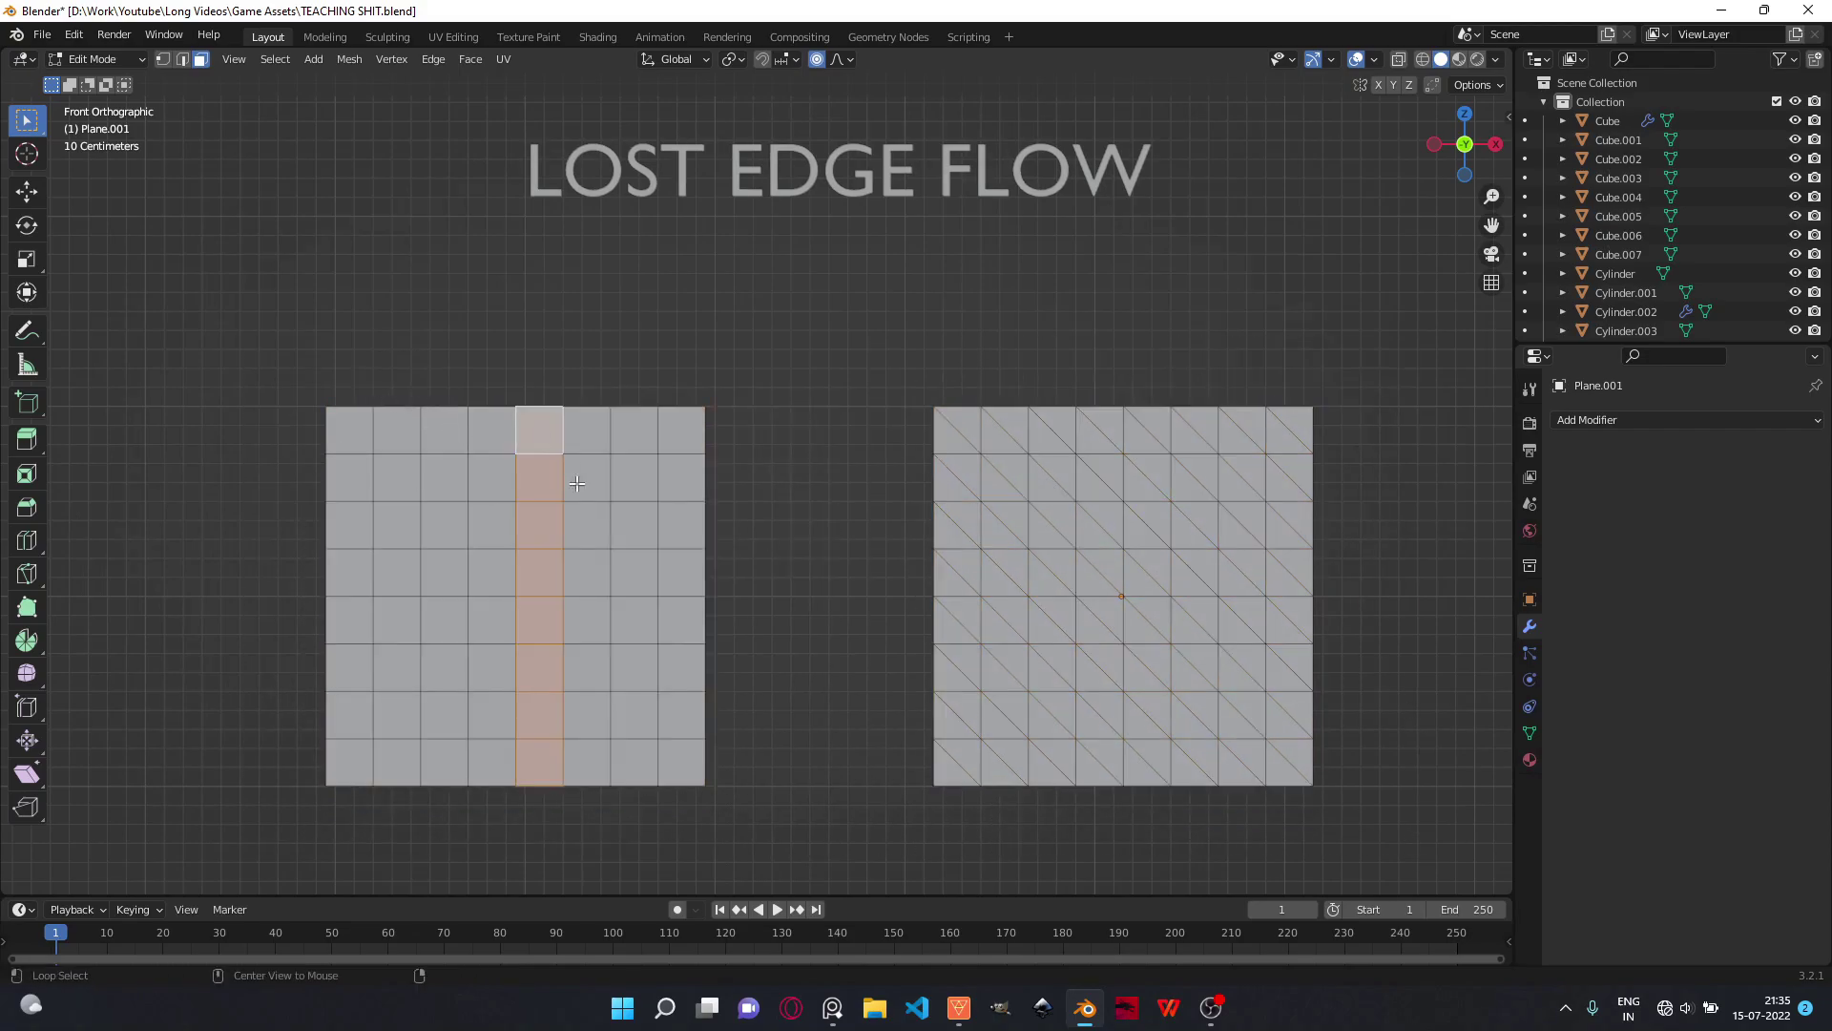
alt+click(635, 525)
alt+click(443, 572)
alt+click(396, 477)
alt+click(587, 573)
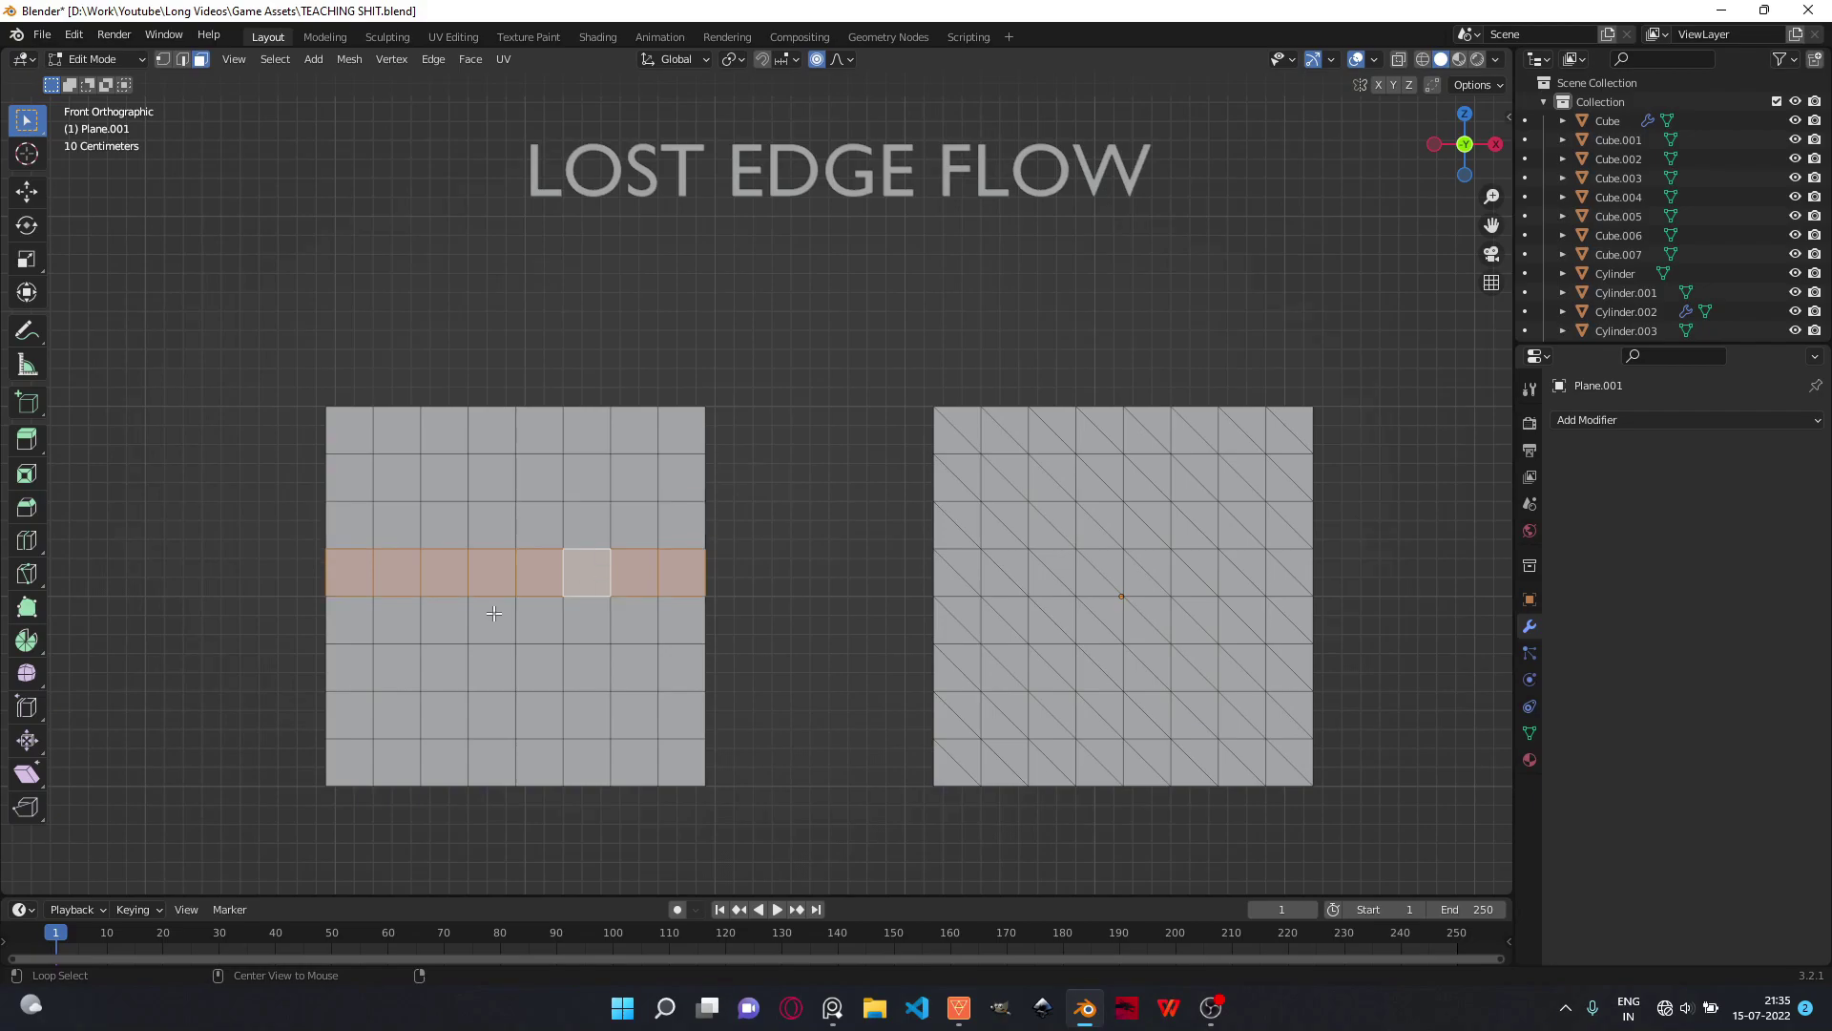
alt+click(682, 572)
alt+click(396, 620)
alt+click(587, 481)
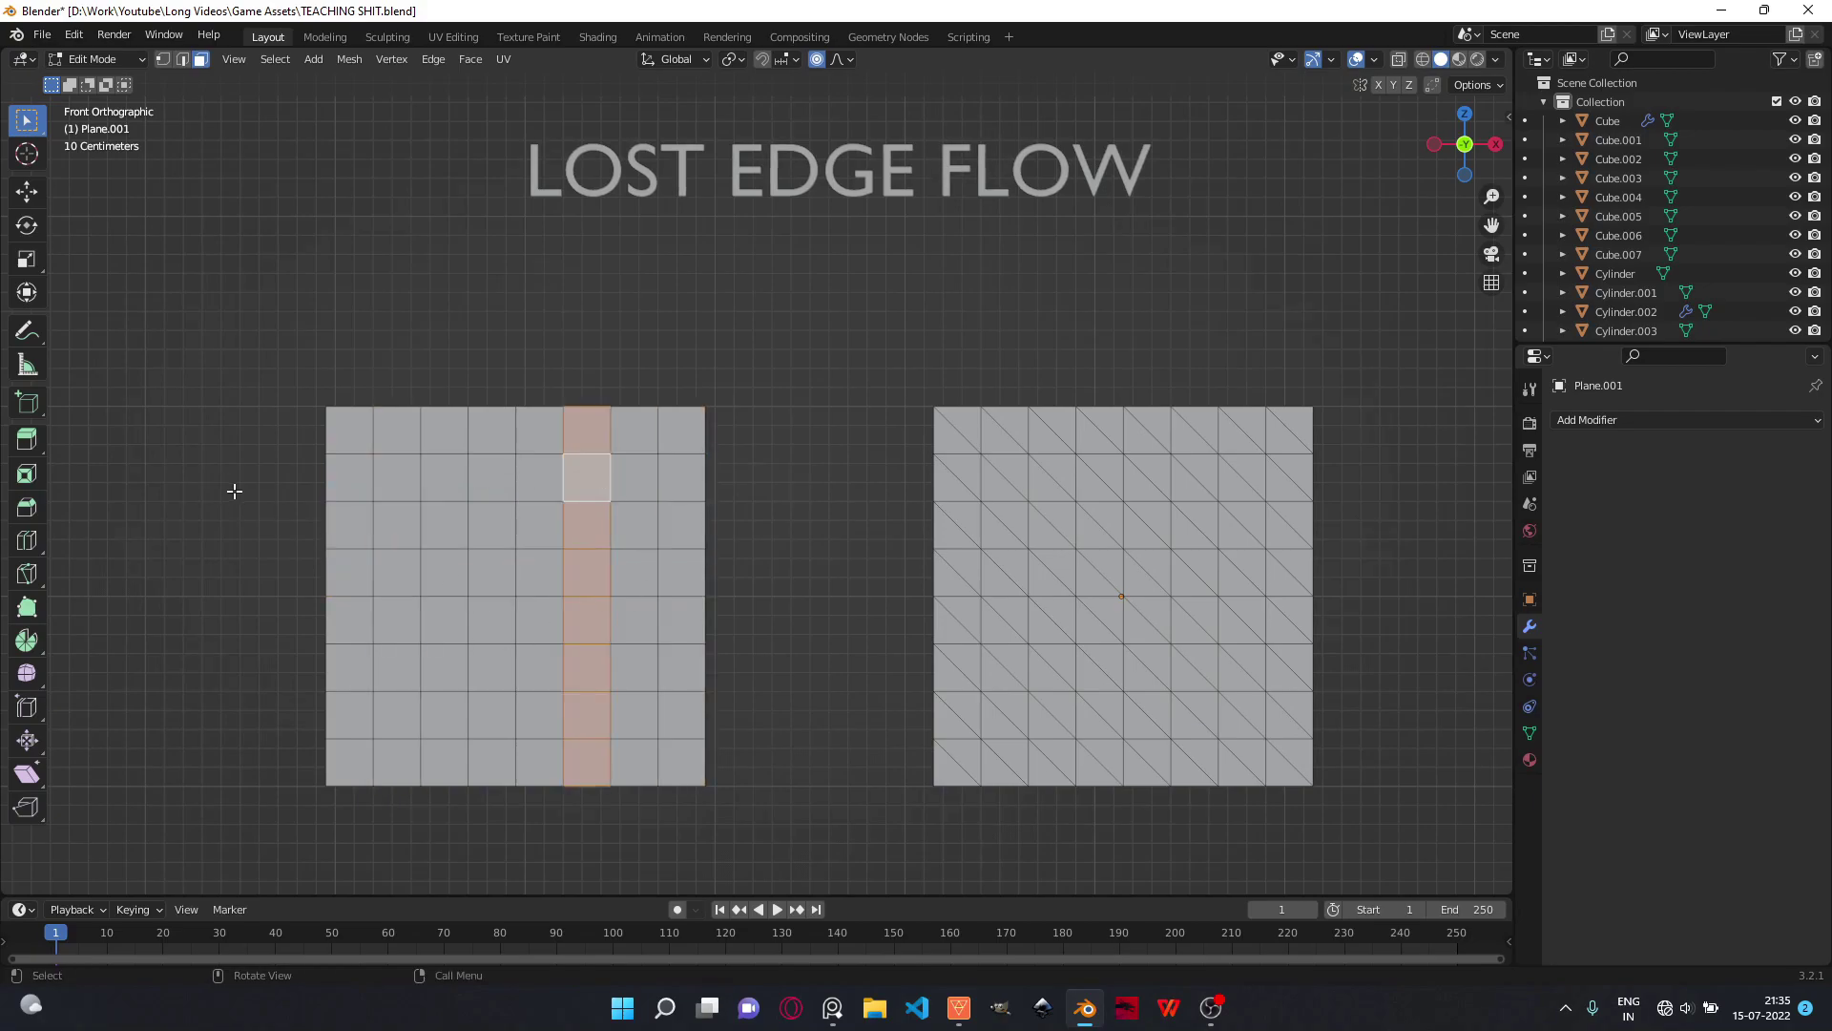
alt+click(329, 489)
alt+click(633, 408)
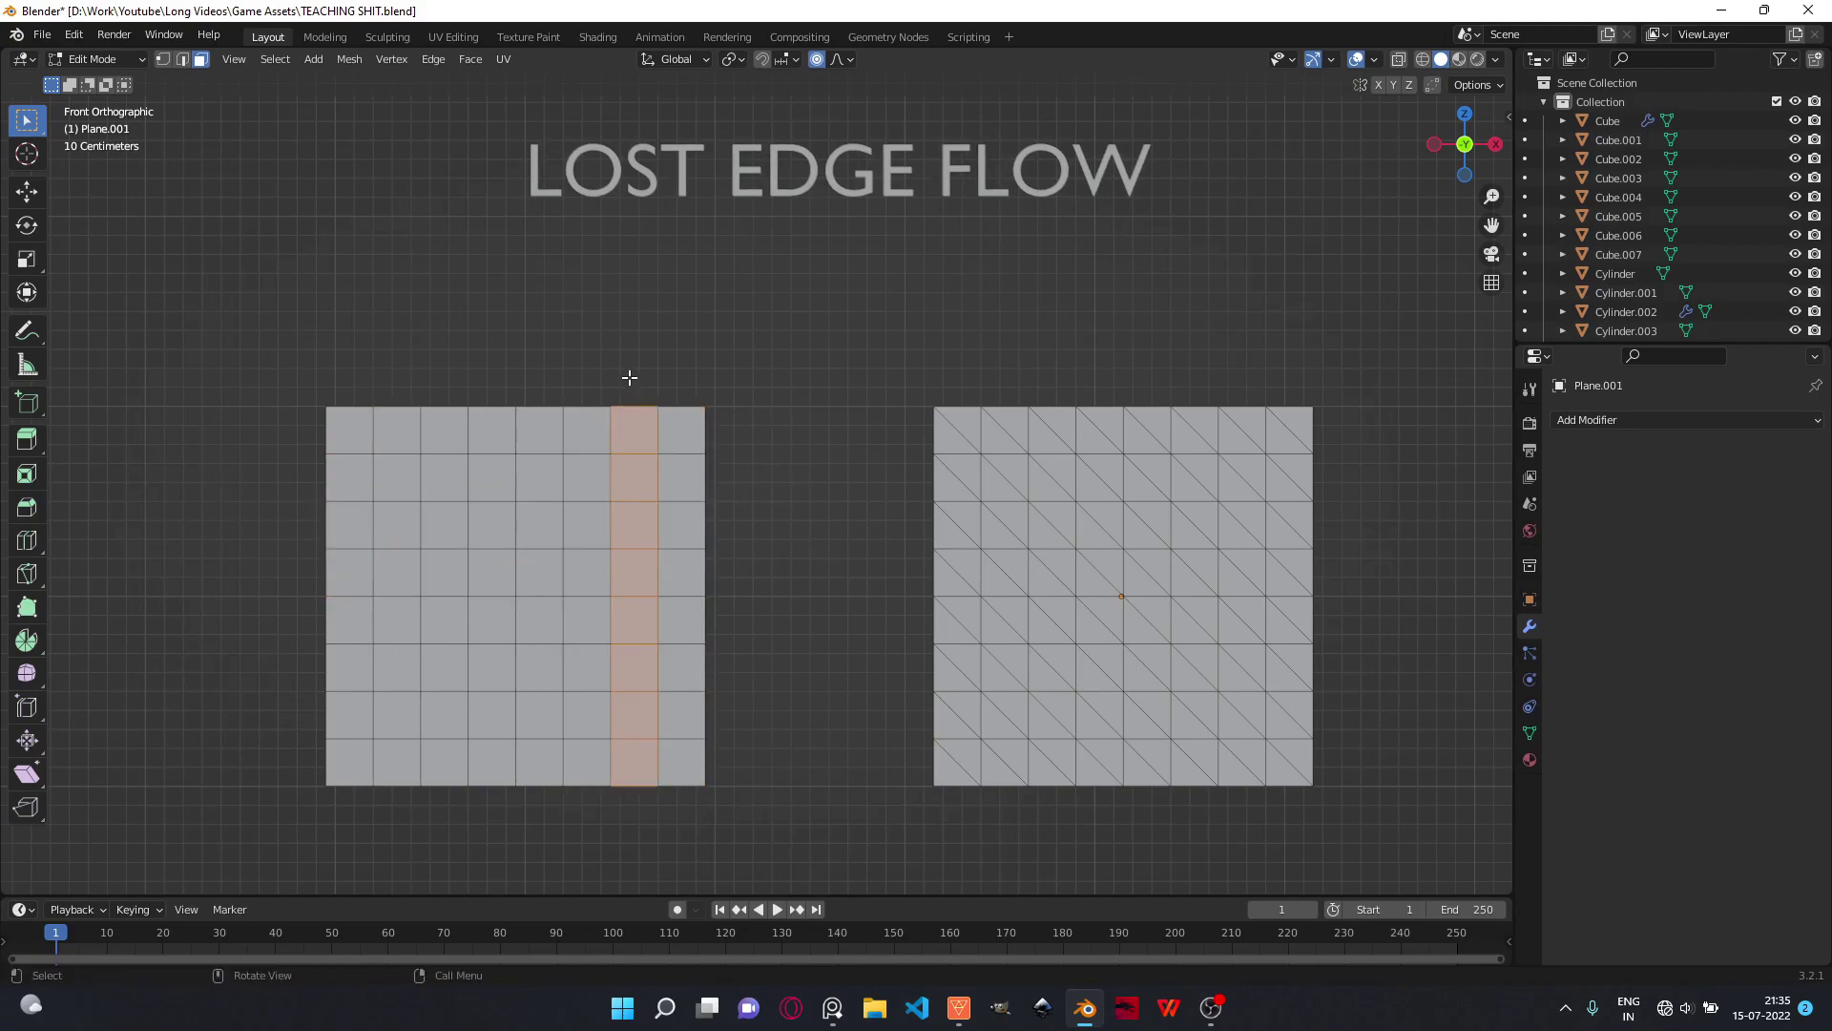
- Box-select a column of the quad grid and the whole triangulated grid, and clear the selection
drag(629, 379, 687, 833)
click(907, 482)
drag(887, 349, 1491, 835)
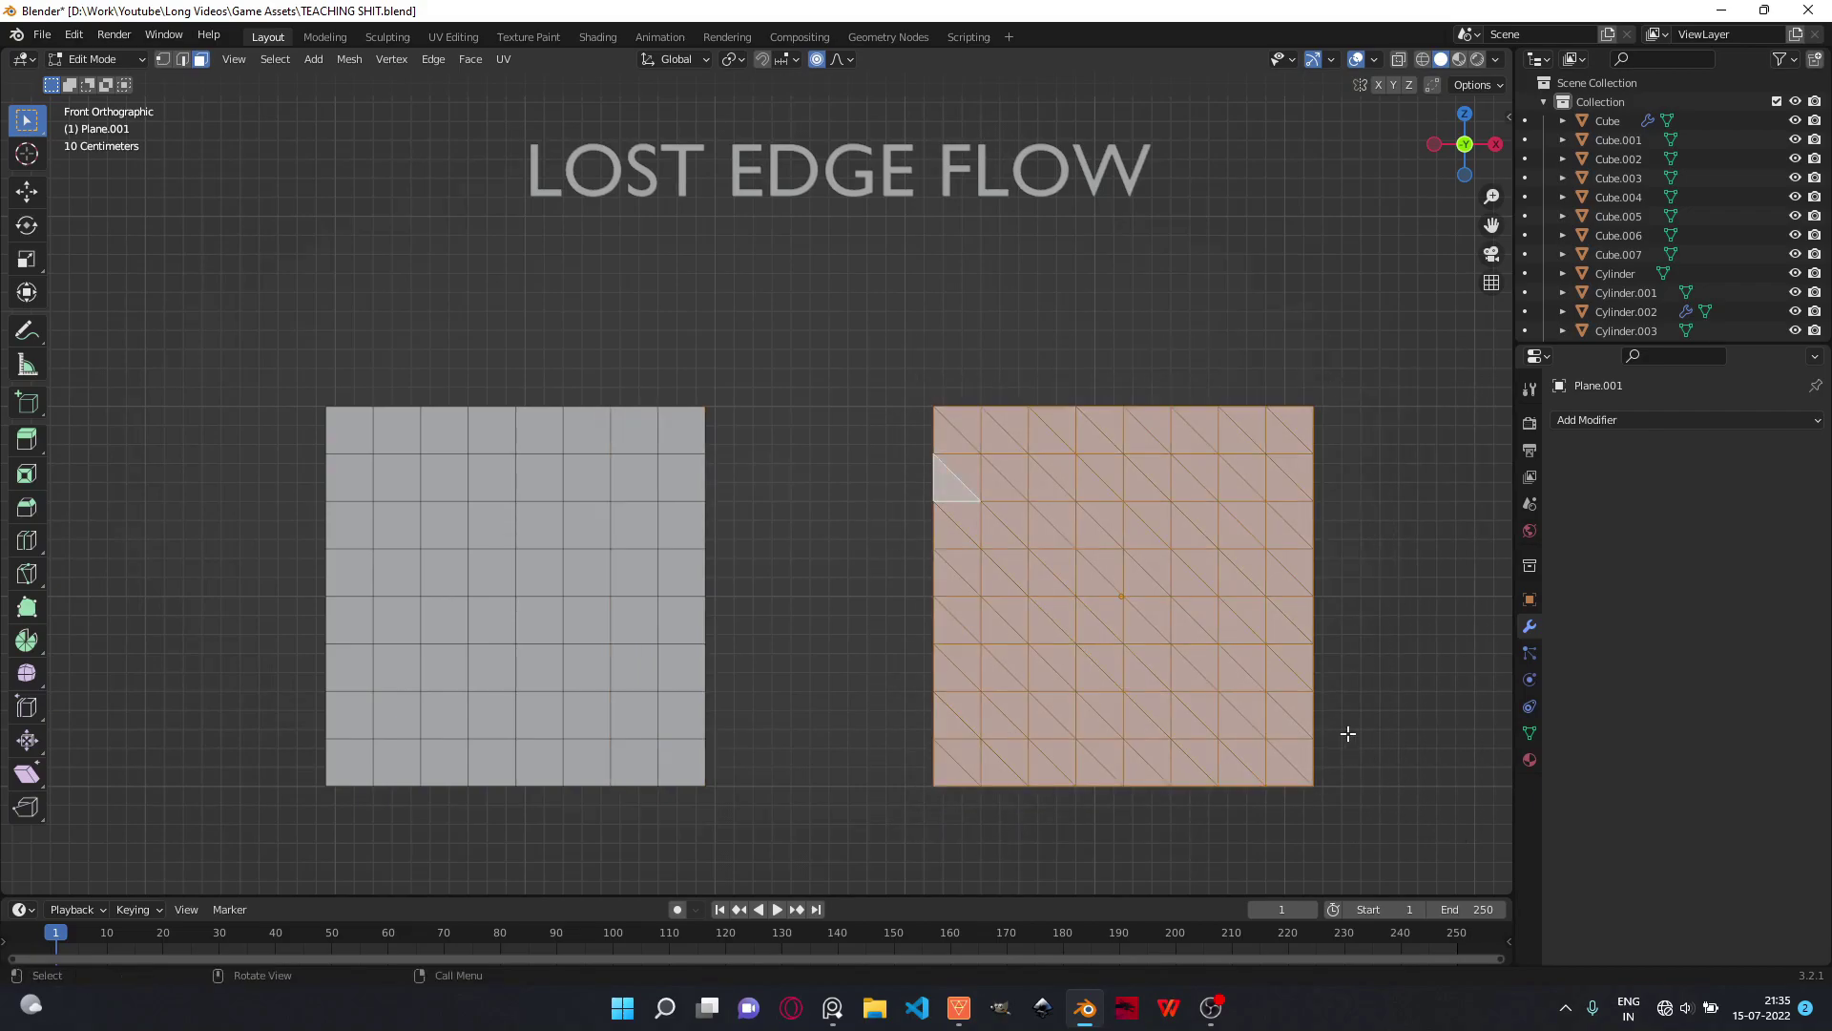
click(1348, 386)
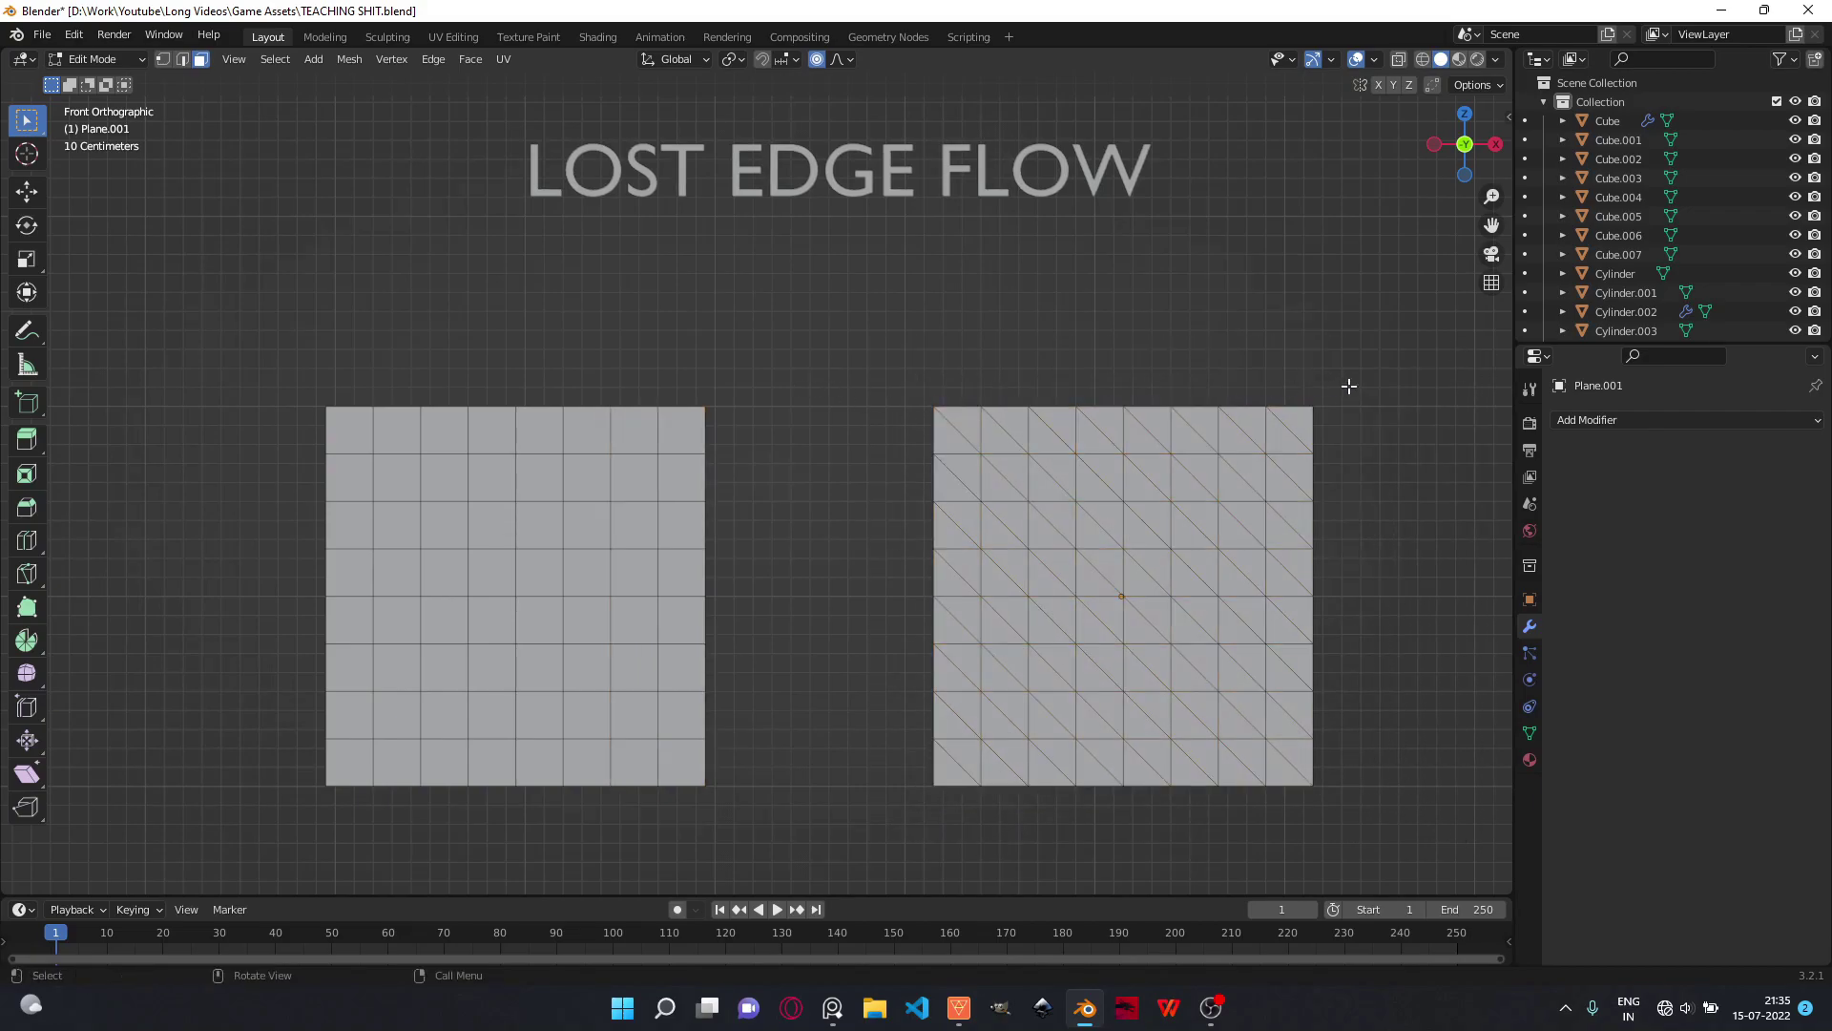
- Try to loop-select faces on the triangulated grid, and box-select a row, a column and the whole grid in comparison
click(163, 60)
key(2)
key(3)
alt+click(957, 668)
drag(821, 666, 1383, 683)
drag(950, 370, 962, 816)
drag(918, 399, 1370, 764)
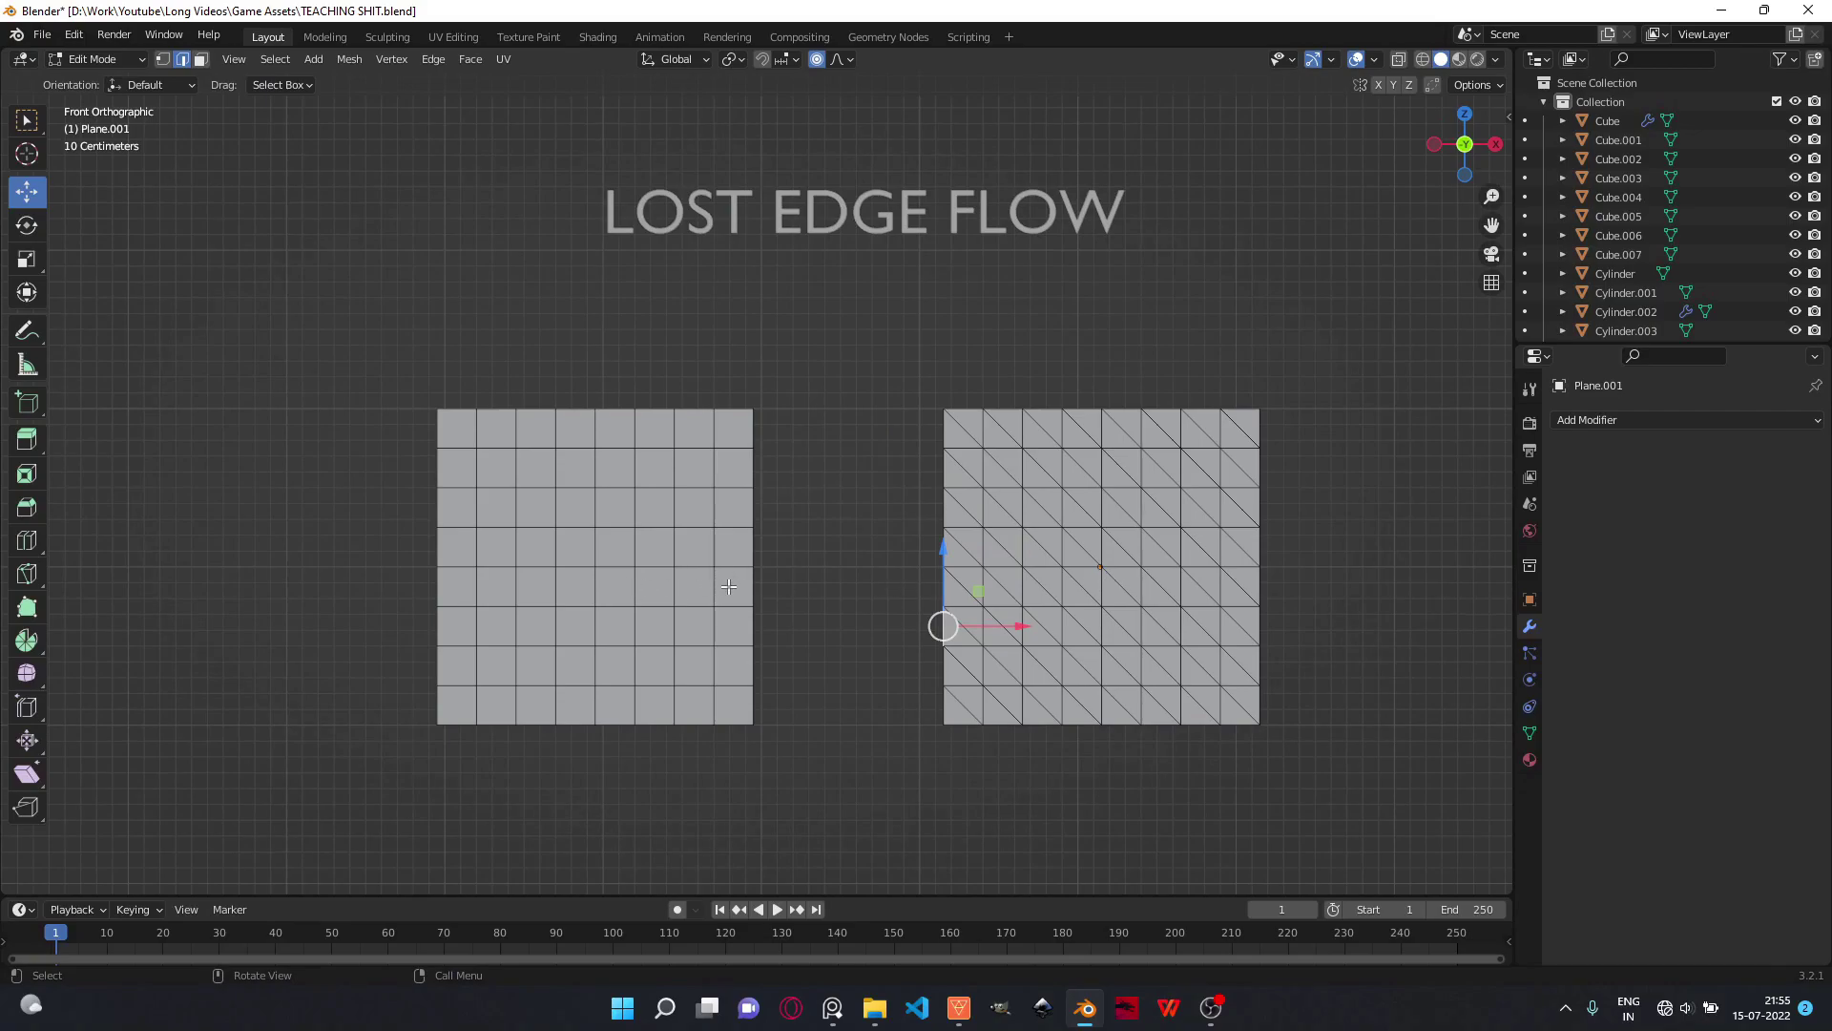
- Mark the horizontal edge loop third from the bottom of the quad grid as a seam and clear the selection
alt+click(684, 605)
key(alt+a)
alt+click(680, 606)
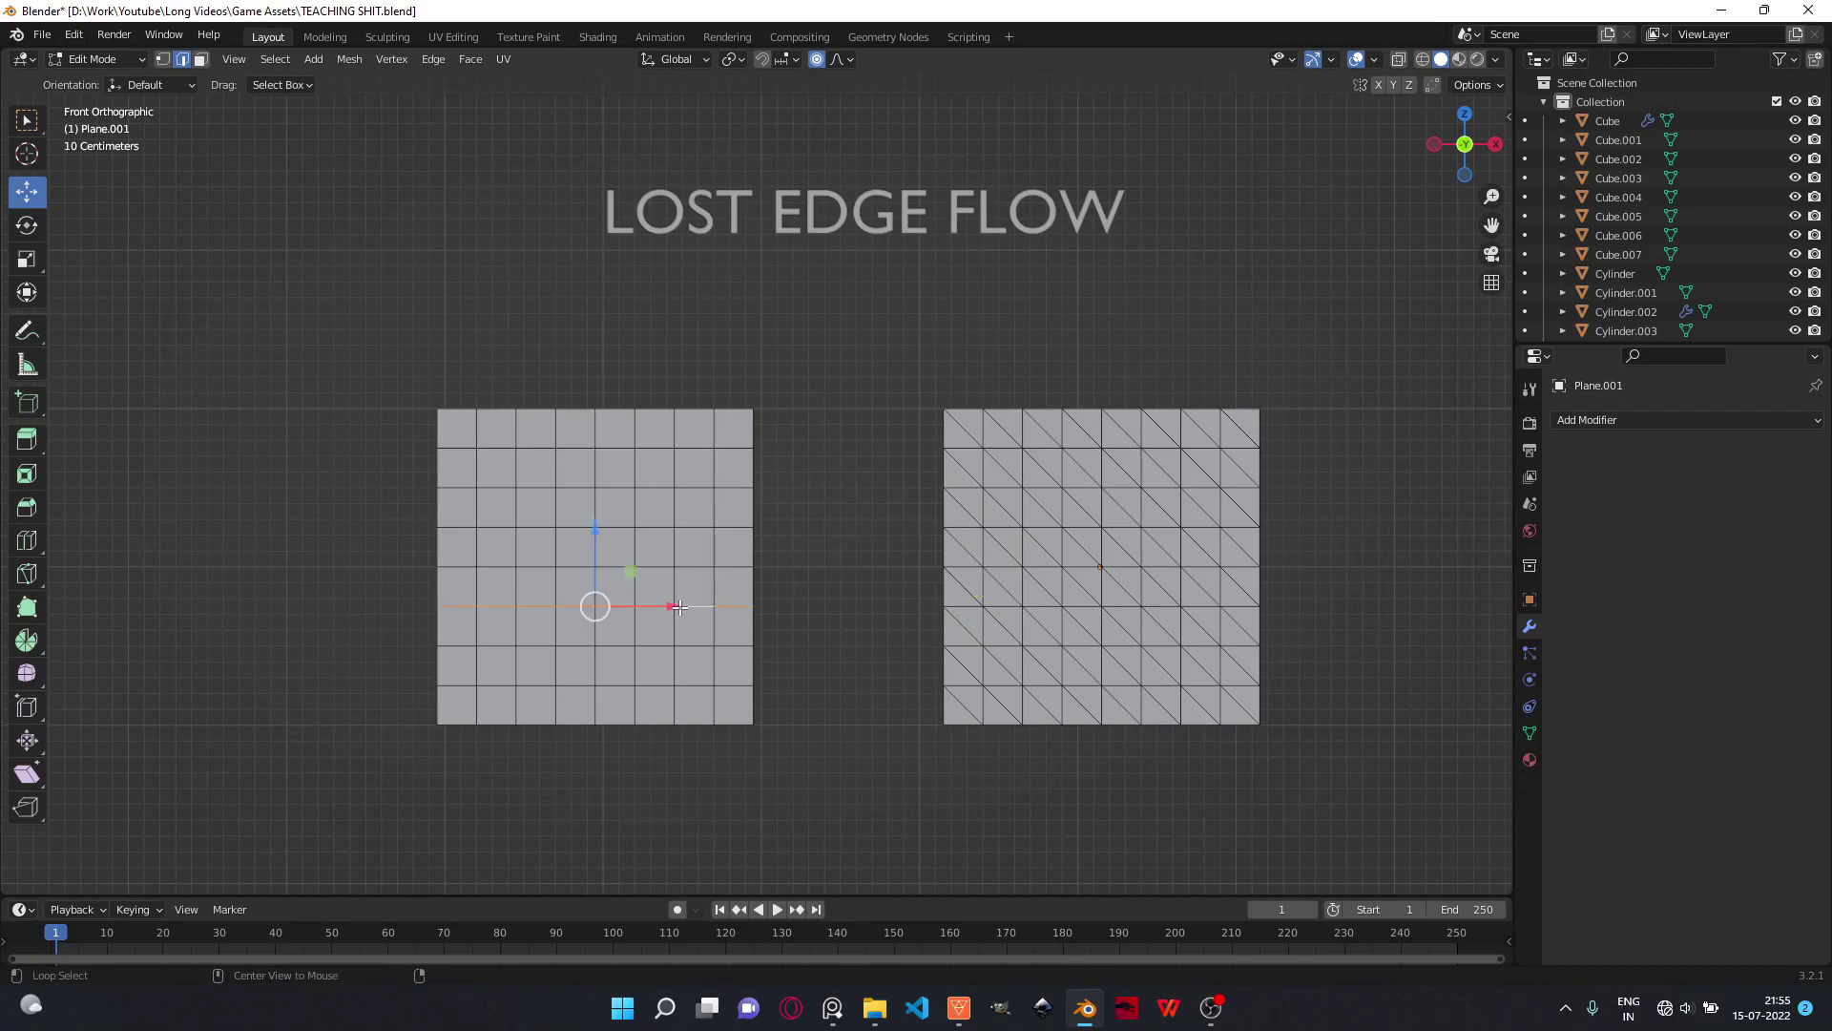
click(502, 59)
click(564, 282)
key(alt+a)
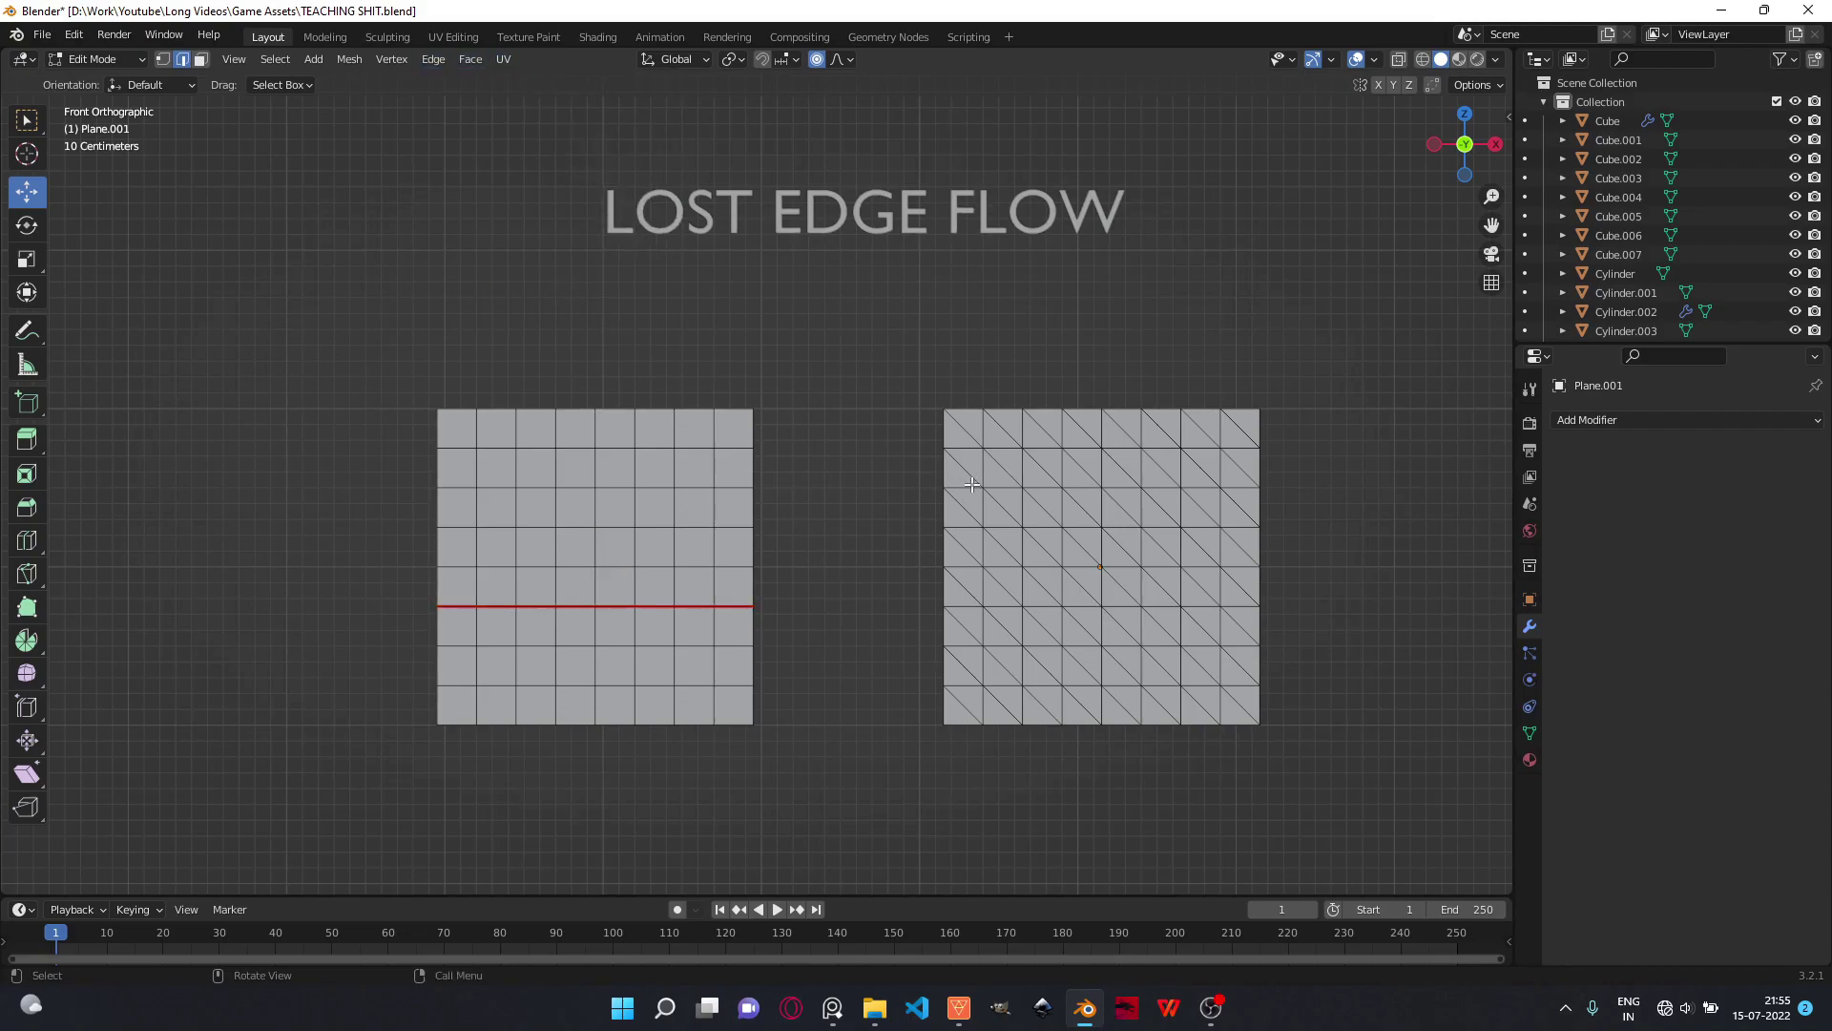
- Try to select the matching horizontal row of edges on the triangulated grid
drag(895, 394, 1401, 790)
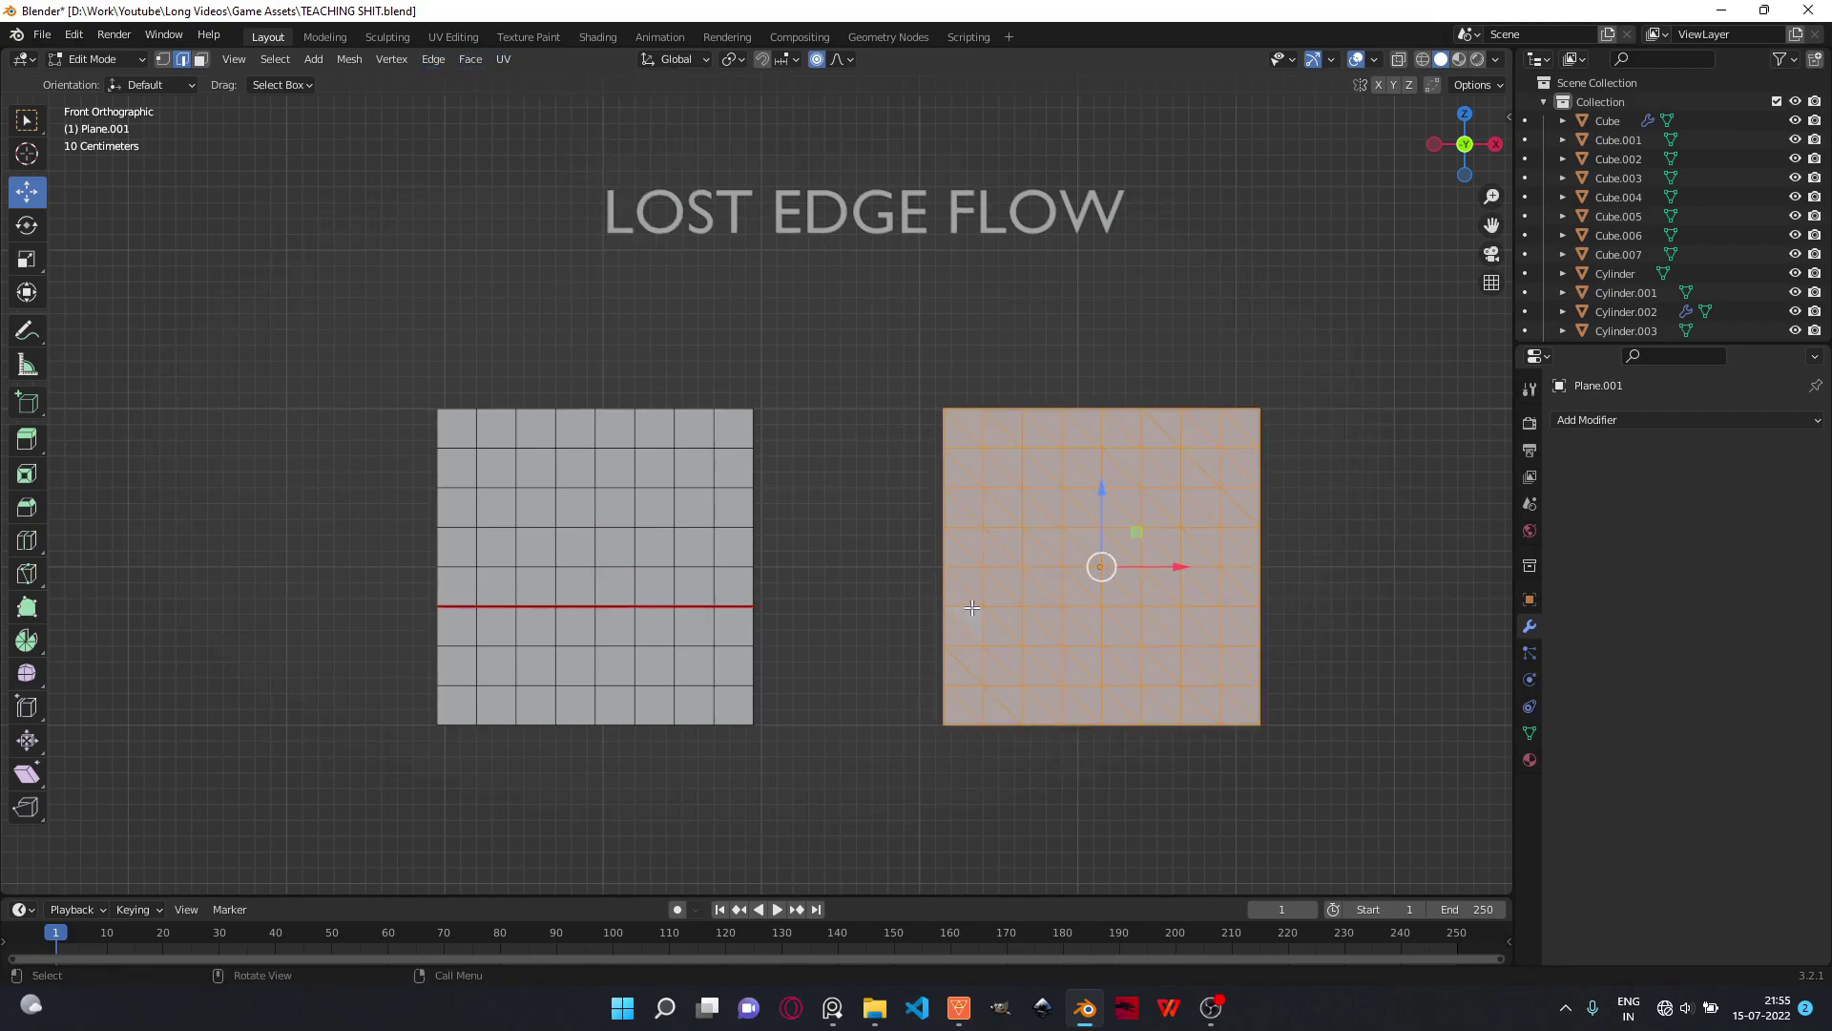
alt+click(994, 611)
drag(926, 581, 1424, 624)
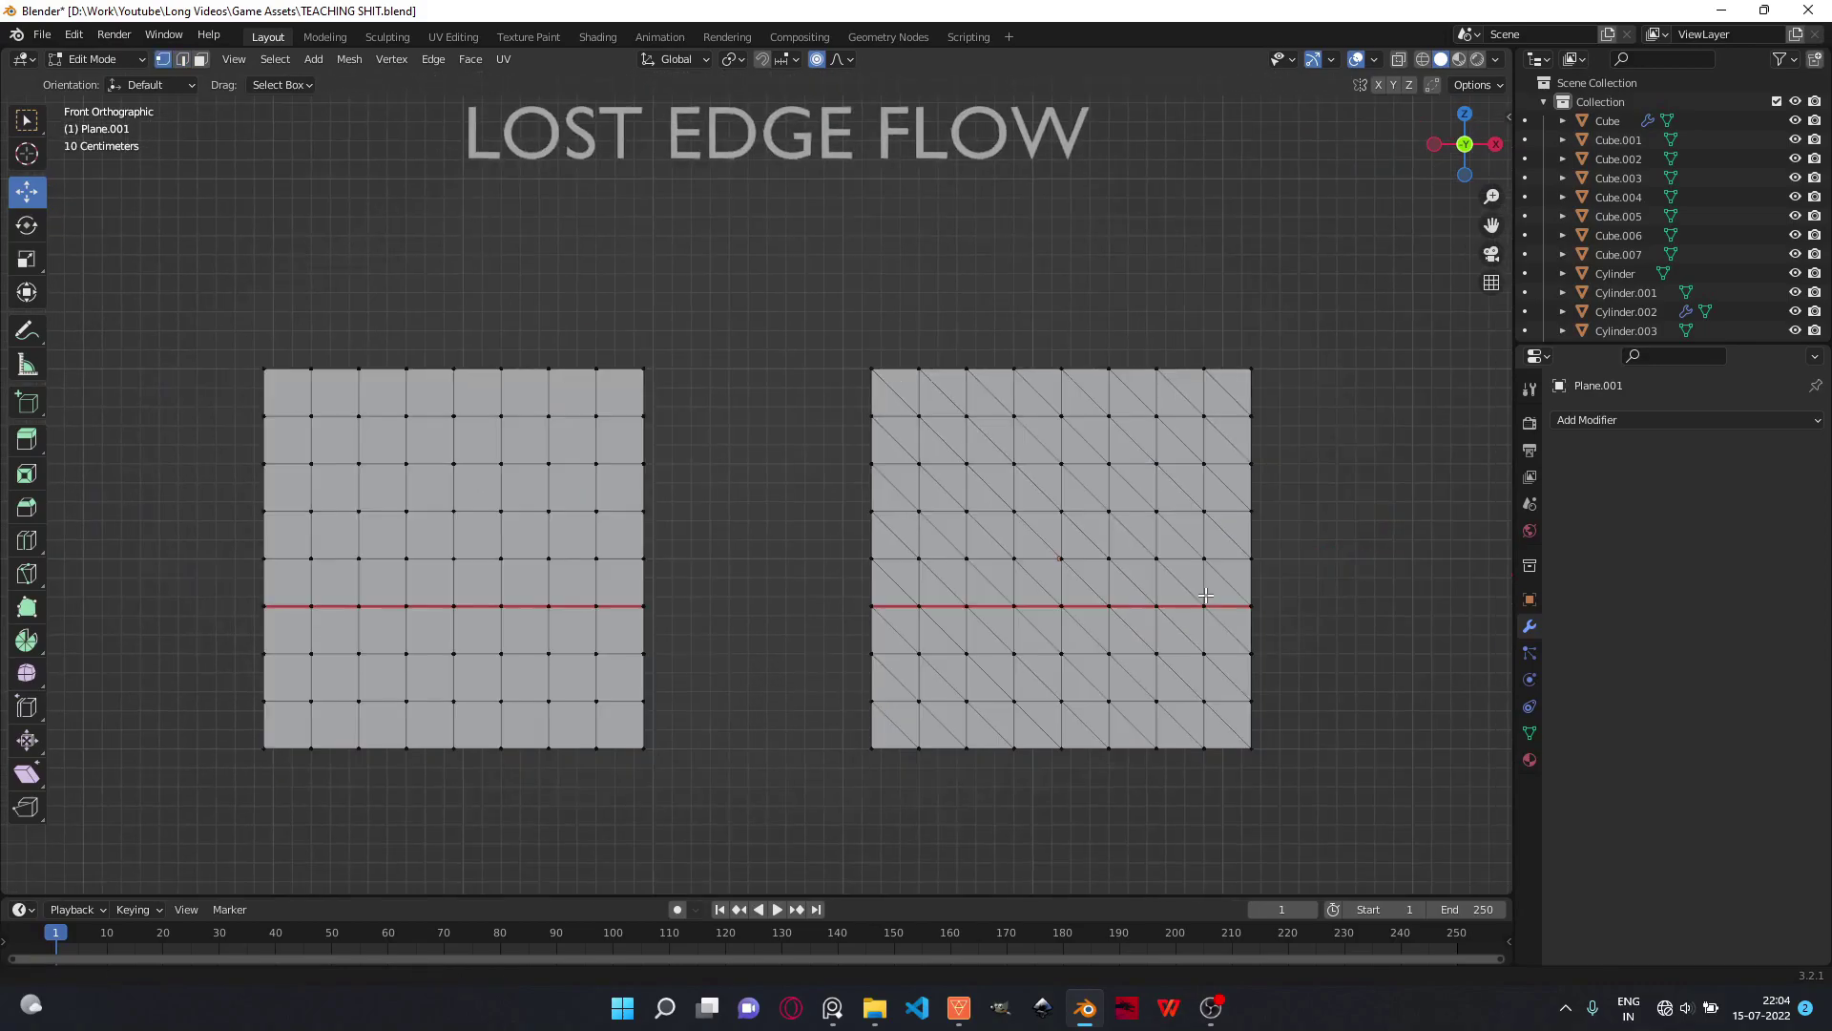
- Return to Object Mode and apply Shade Smooth to the Cylinder object under Irregular Smoothing
key(Tab)
shift+middle_drag(1431, 534, 1105, 569)
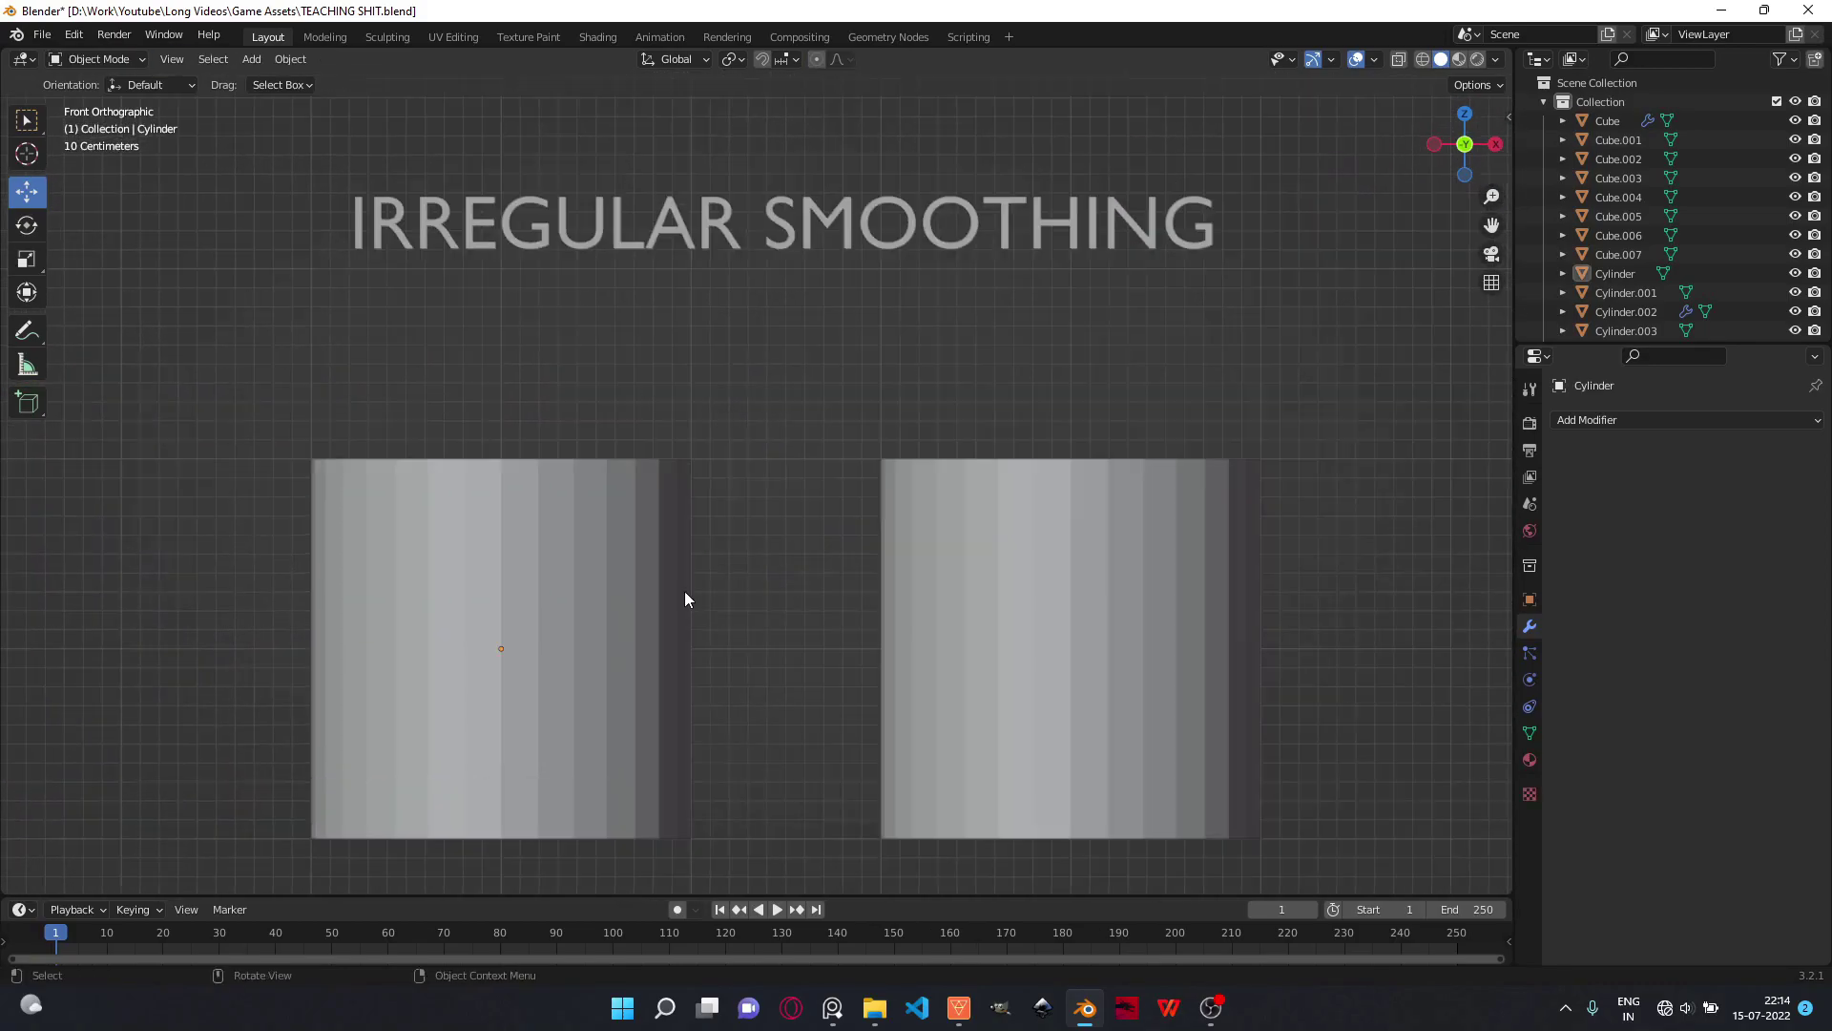
click(552, 623)
click(563, 620)
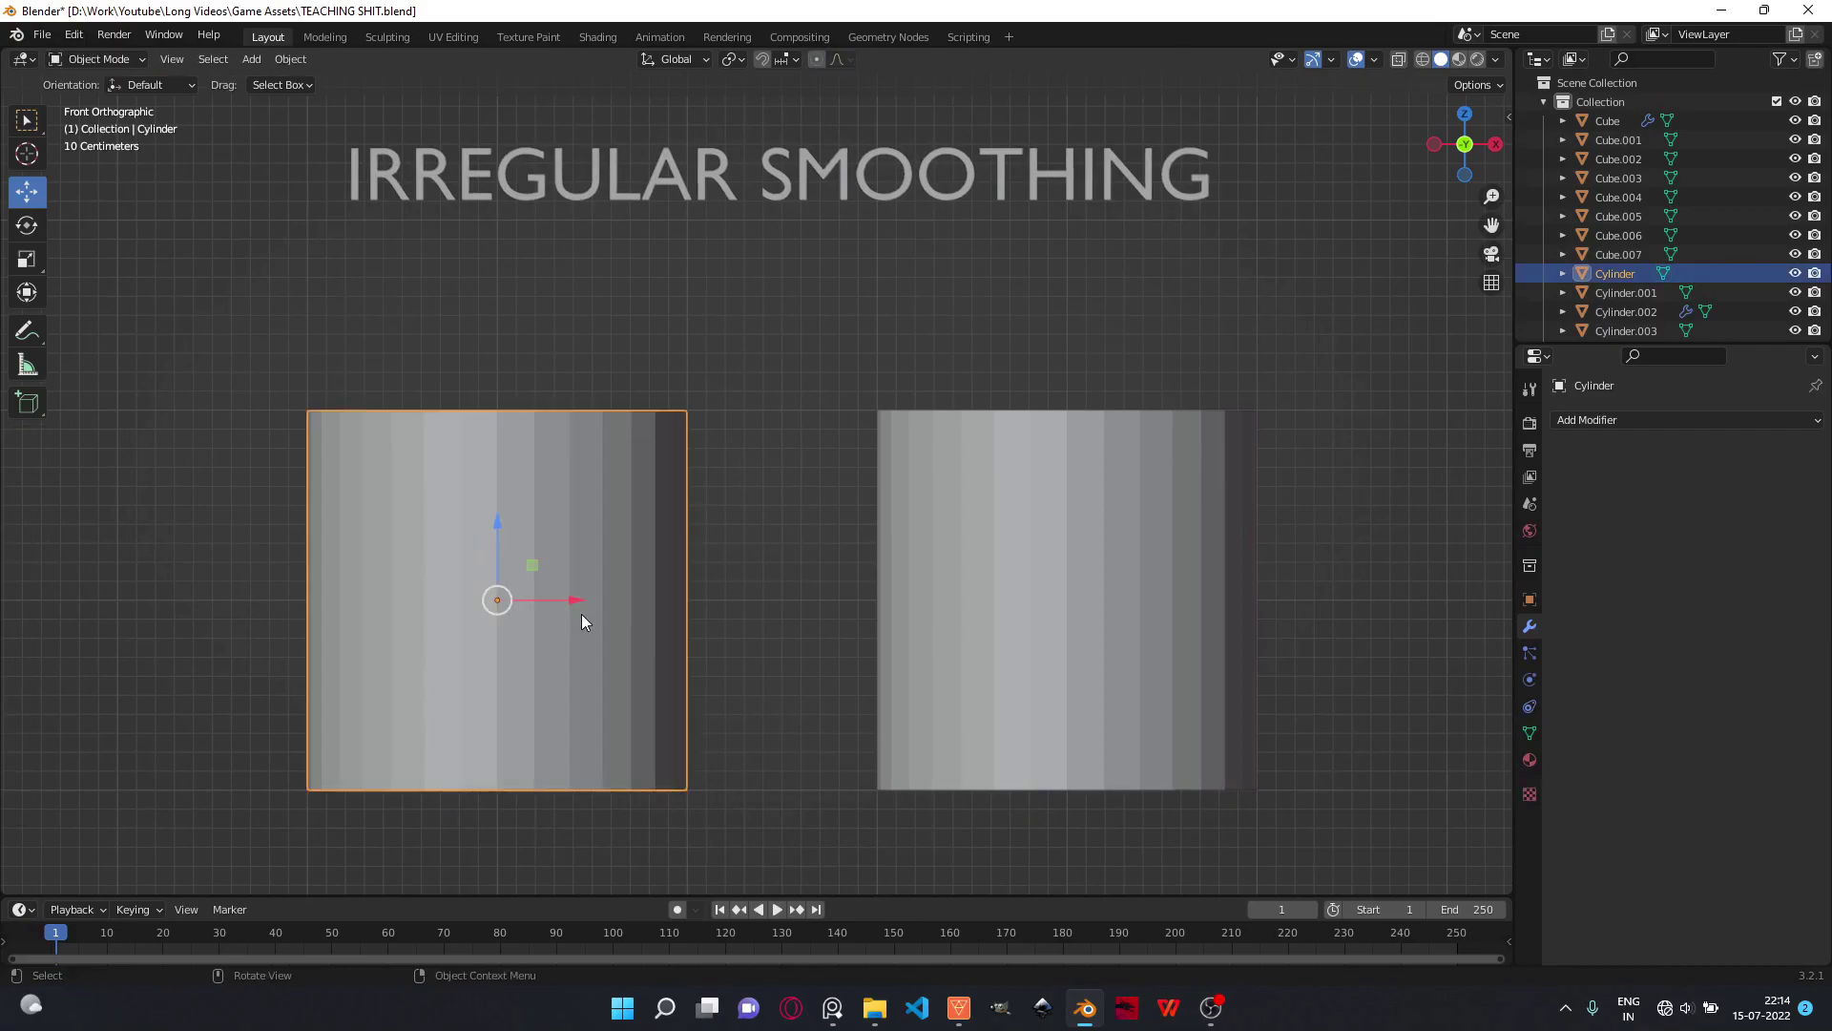
click(910, 599)
click(567, 623)
right_click(567, 623)
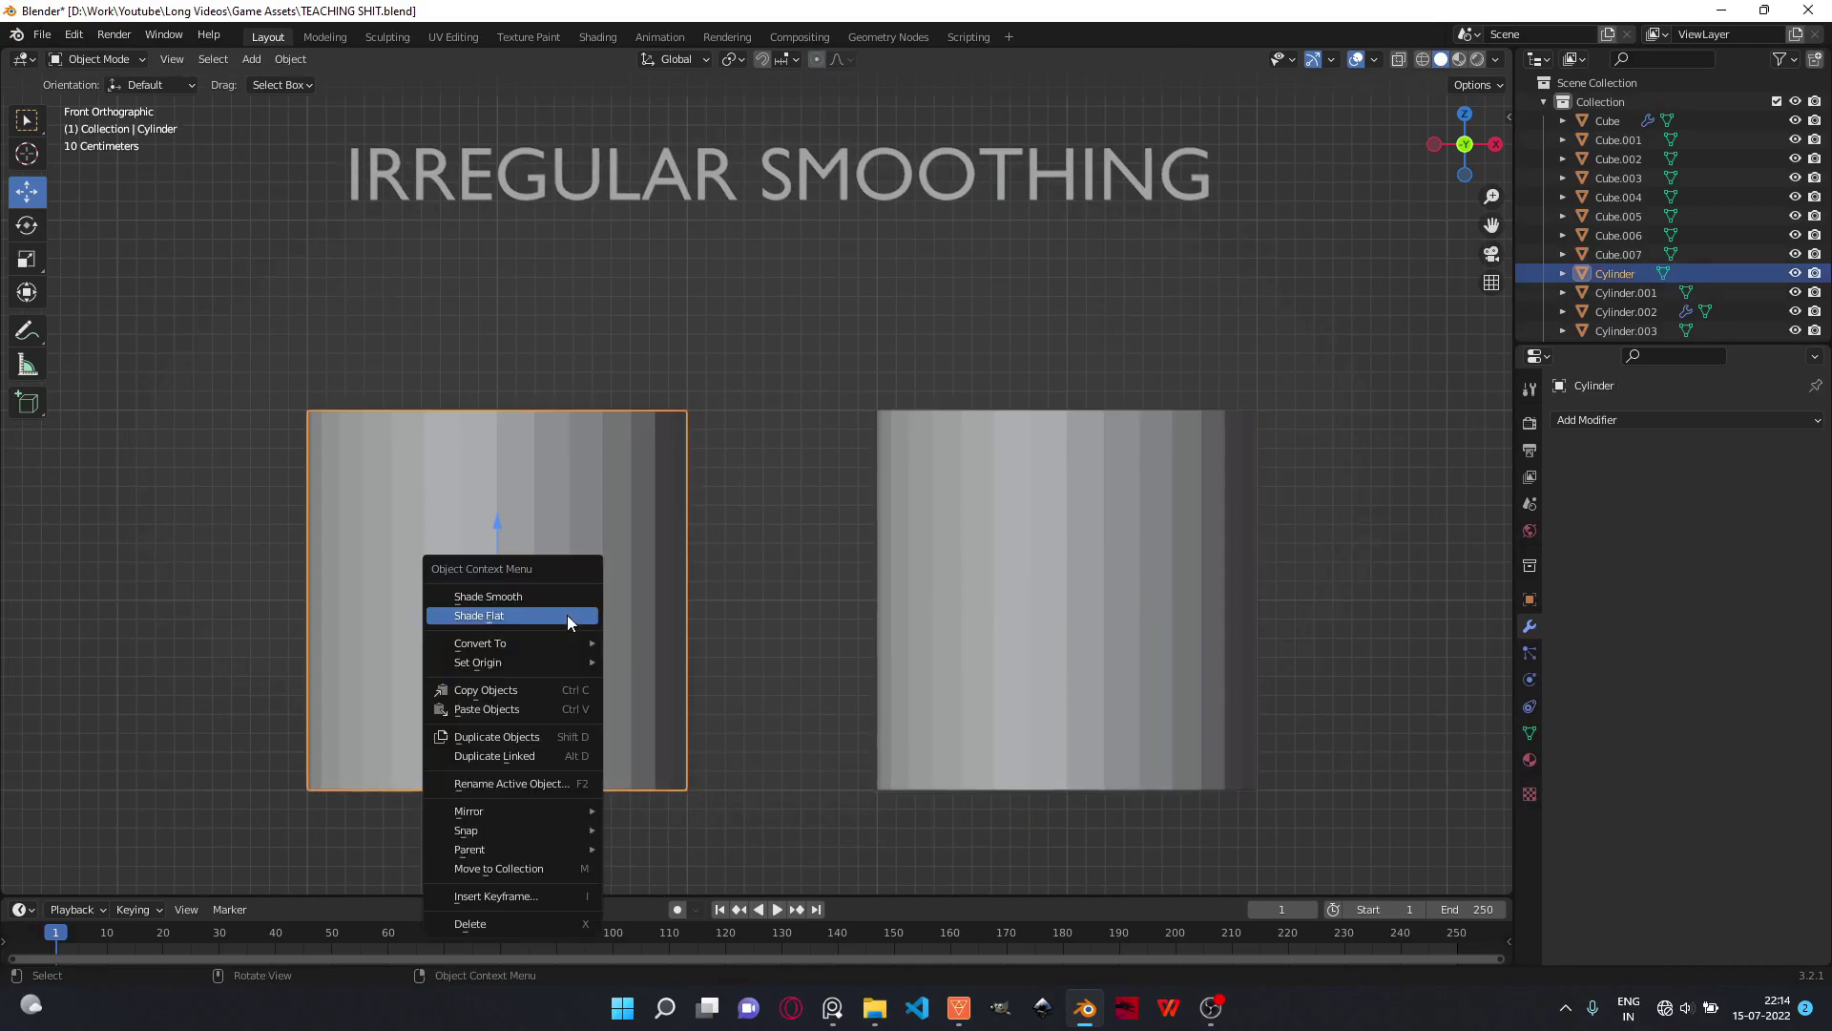
click(568, 599)
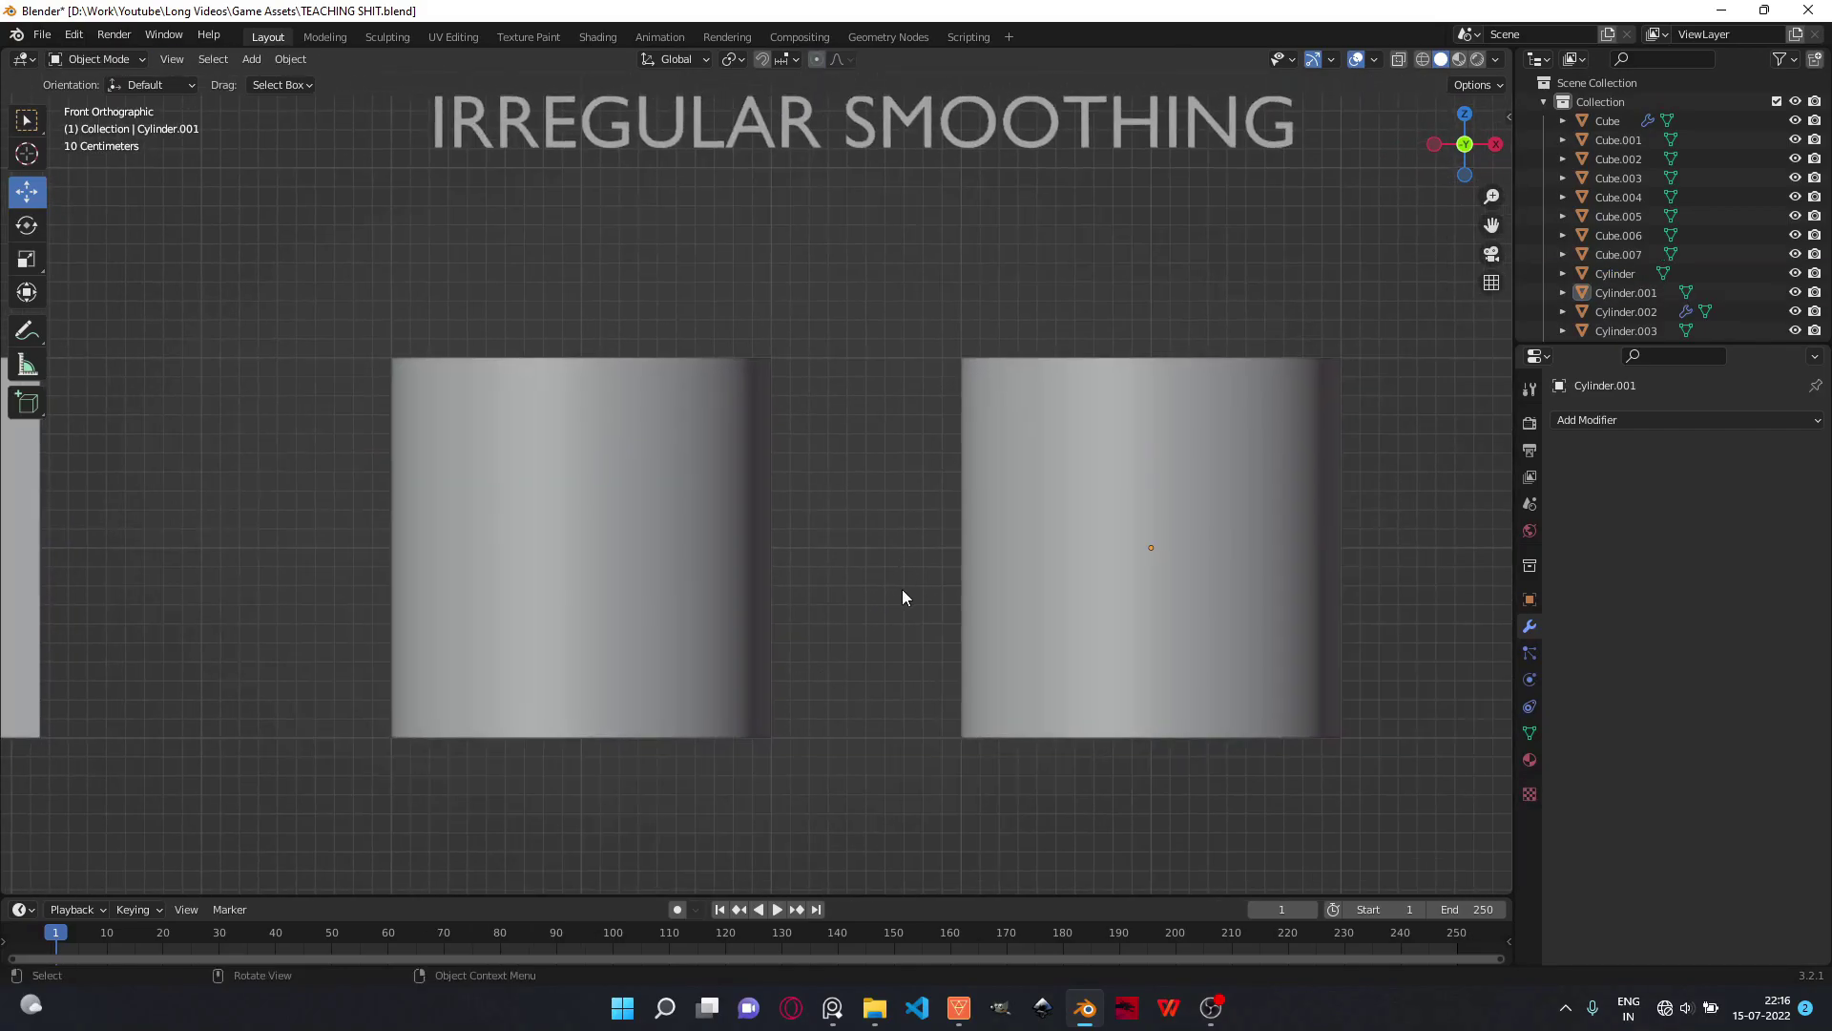
- Add a Subdivision Surface modifier to both Cylinder and Cylinder.001
shift+middle_drag(902, 590, 846, 593)
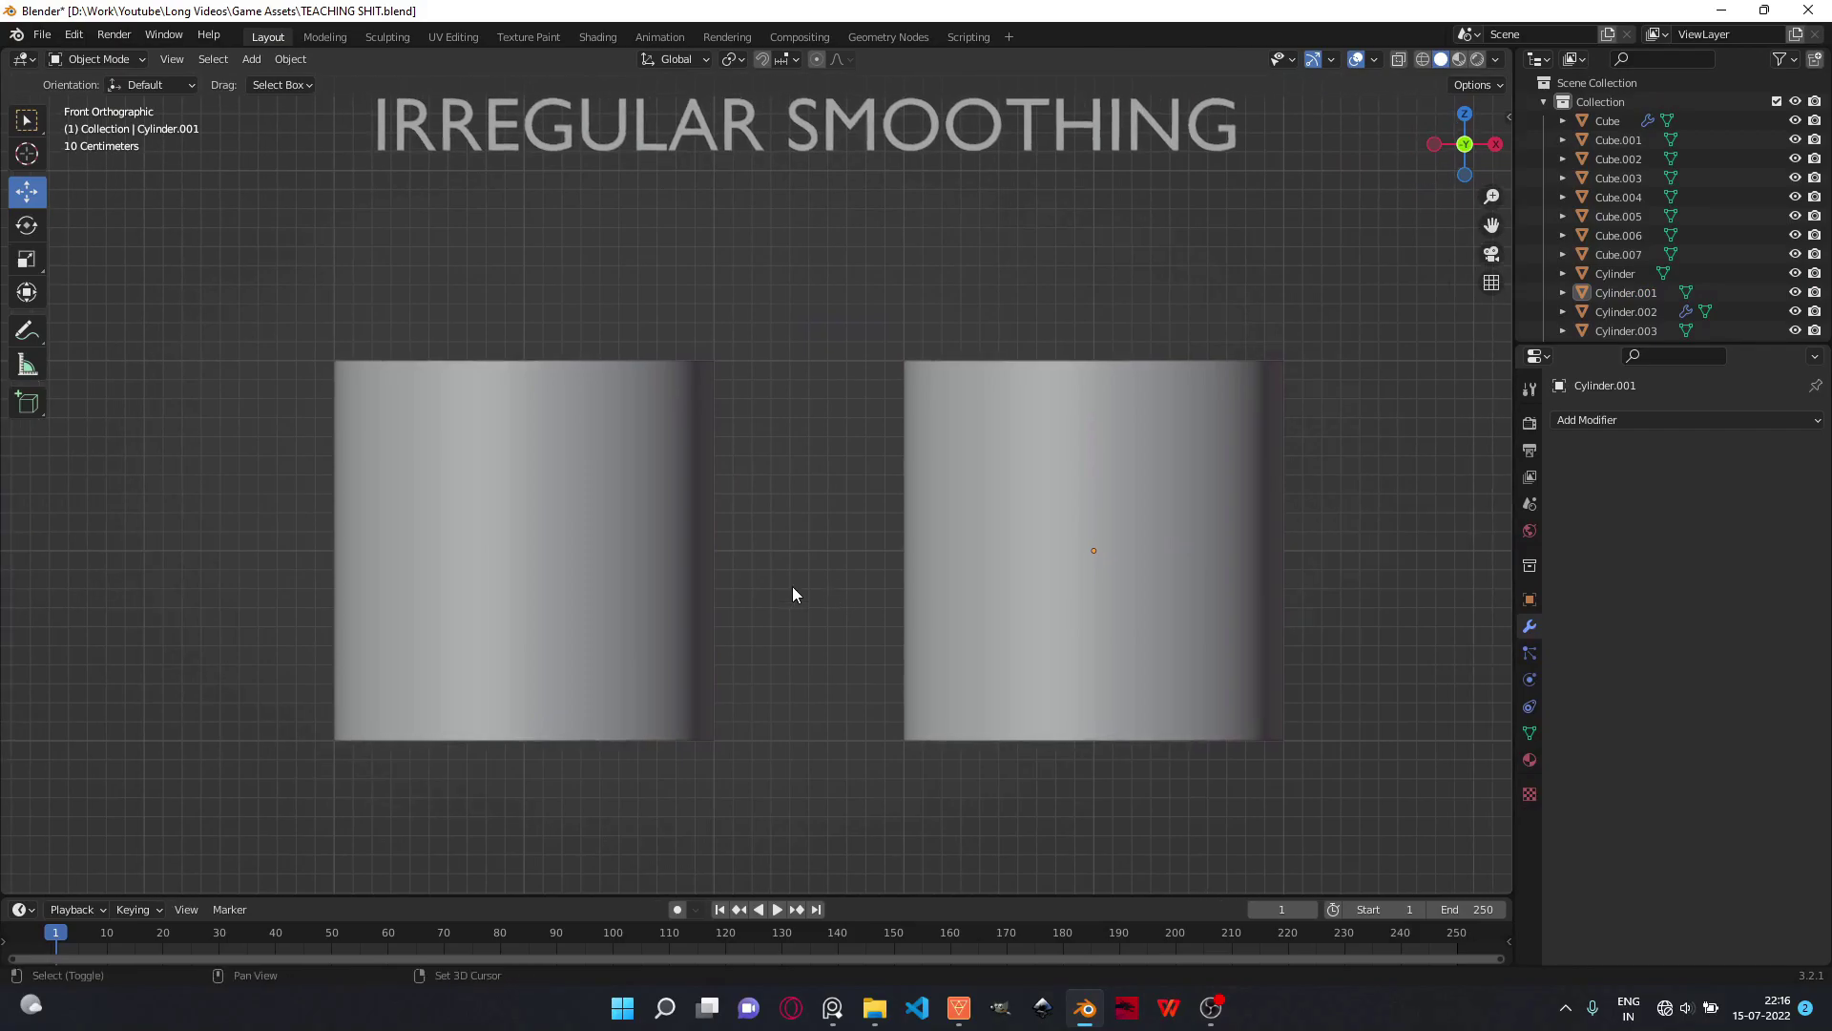
click(658, 594)
click(1763, 420)
click(1450, 771)
click(1625, 292)
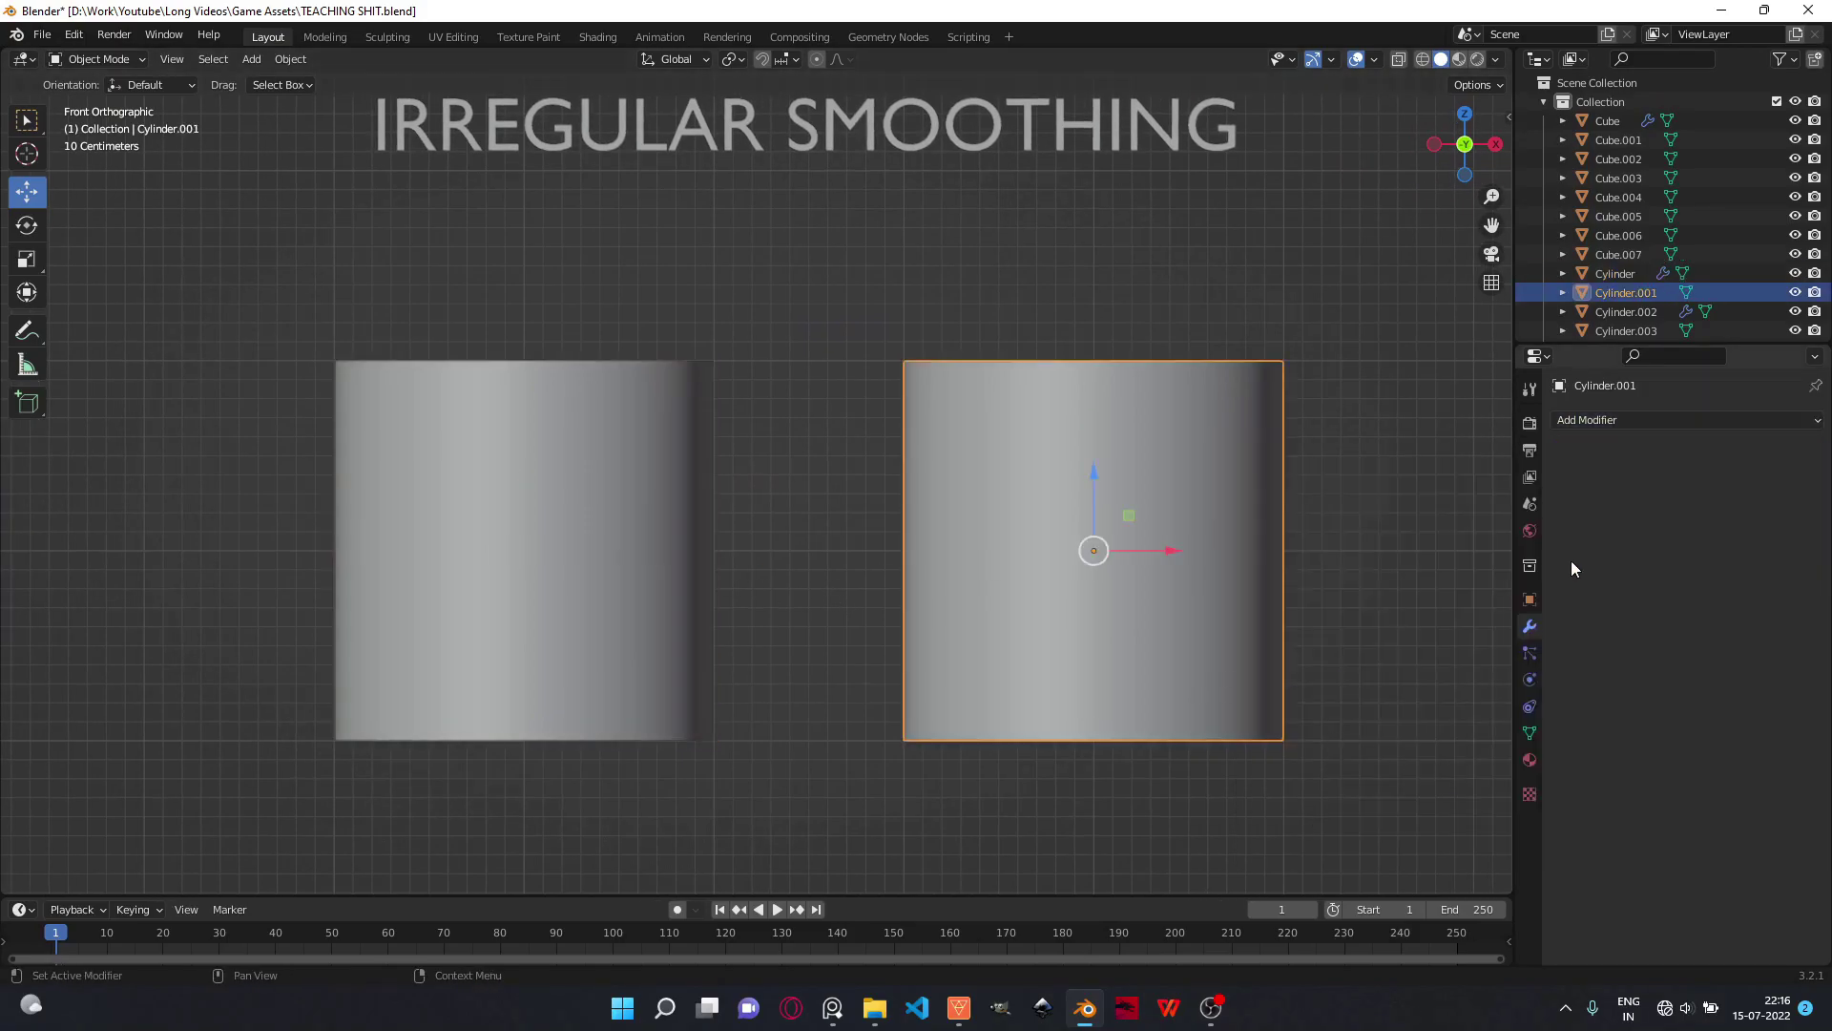
click(1714, 420)
click(1460, 768)
- Examine the side silhouette of Cylinder.001 and set its Subdivision viewport levels to 2
shift+middle_drag(1425, 598, 1125, 600)
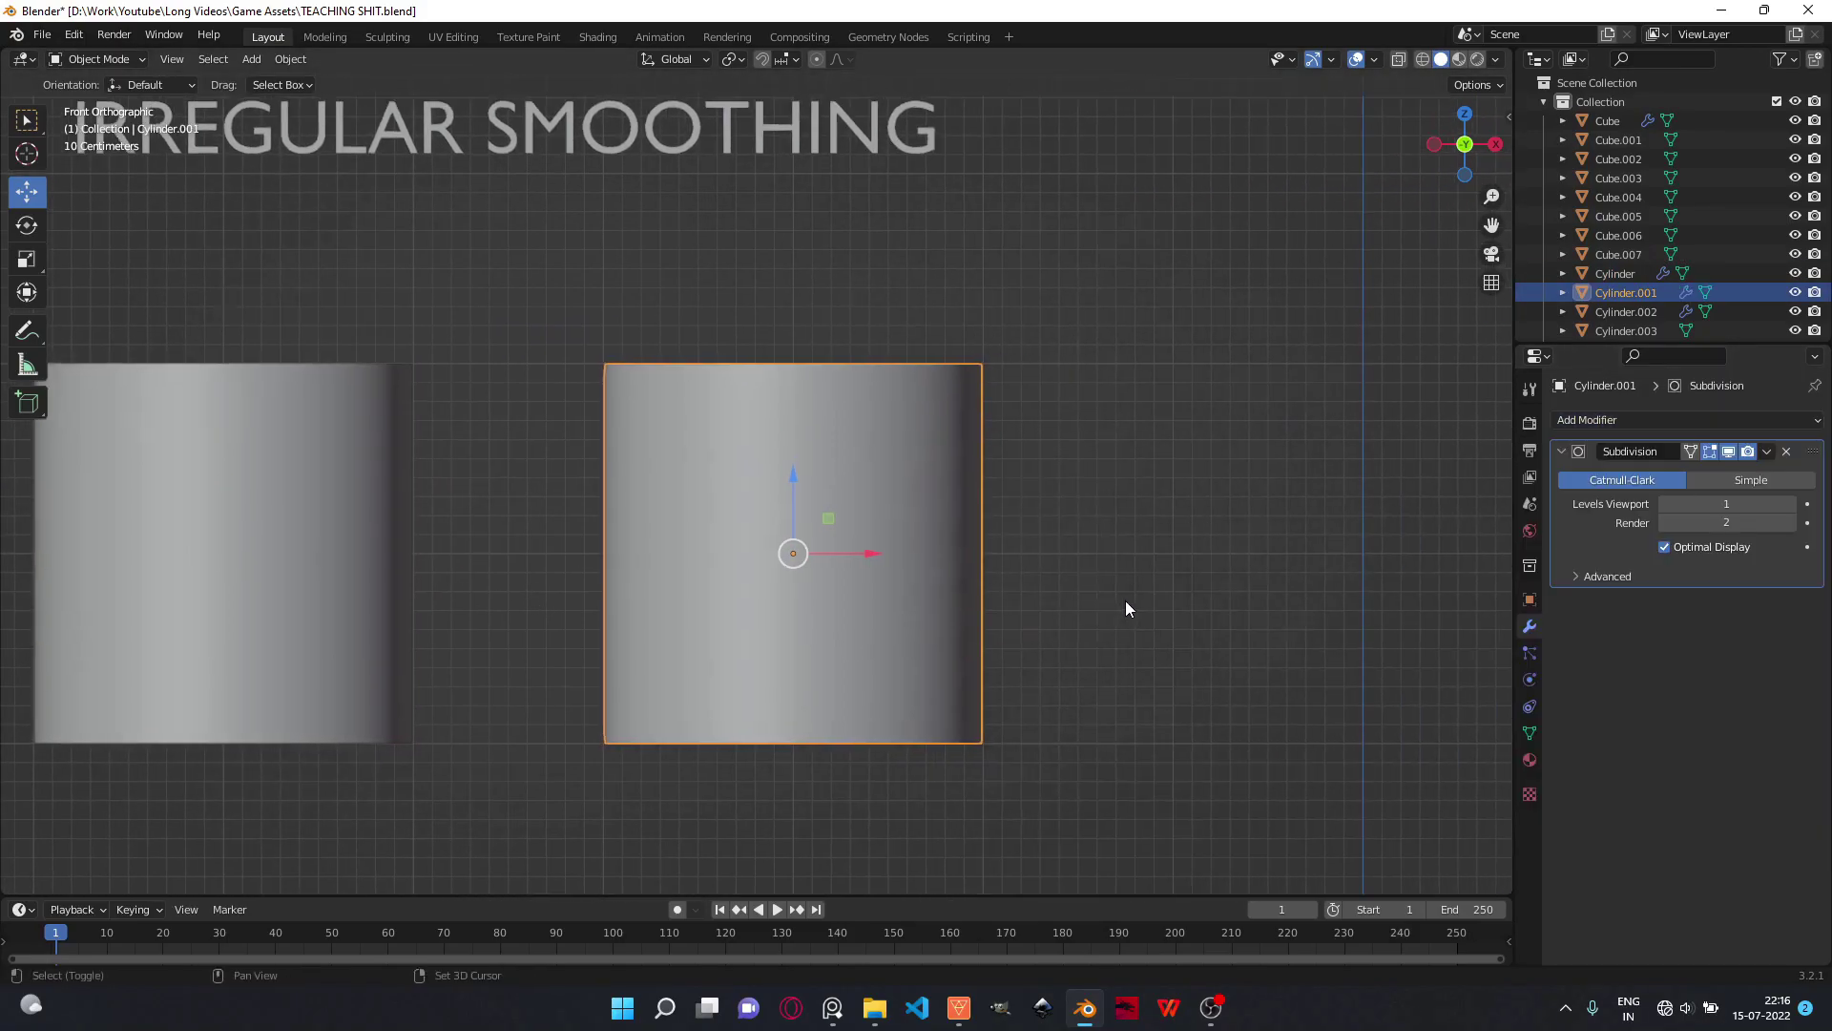
shift+middle_drag(1147, 661, 1063, 665)
scroll(1056, 647, up, 5)
shift+middle_drag(1112, 488, 1005, 565)
scroll(949, 399, up, 3)
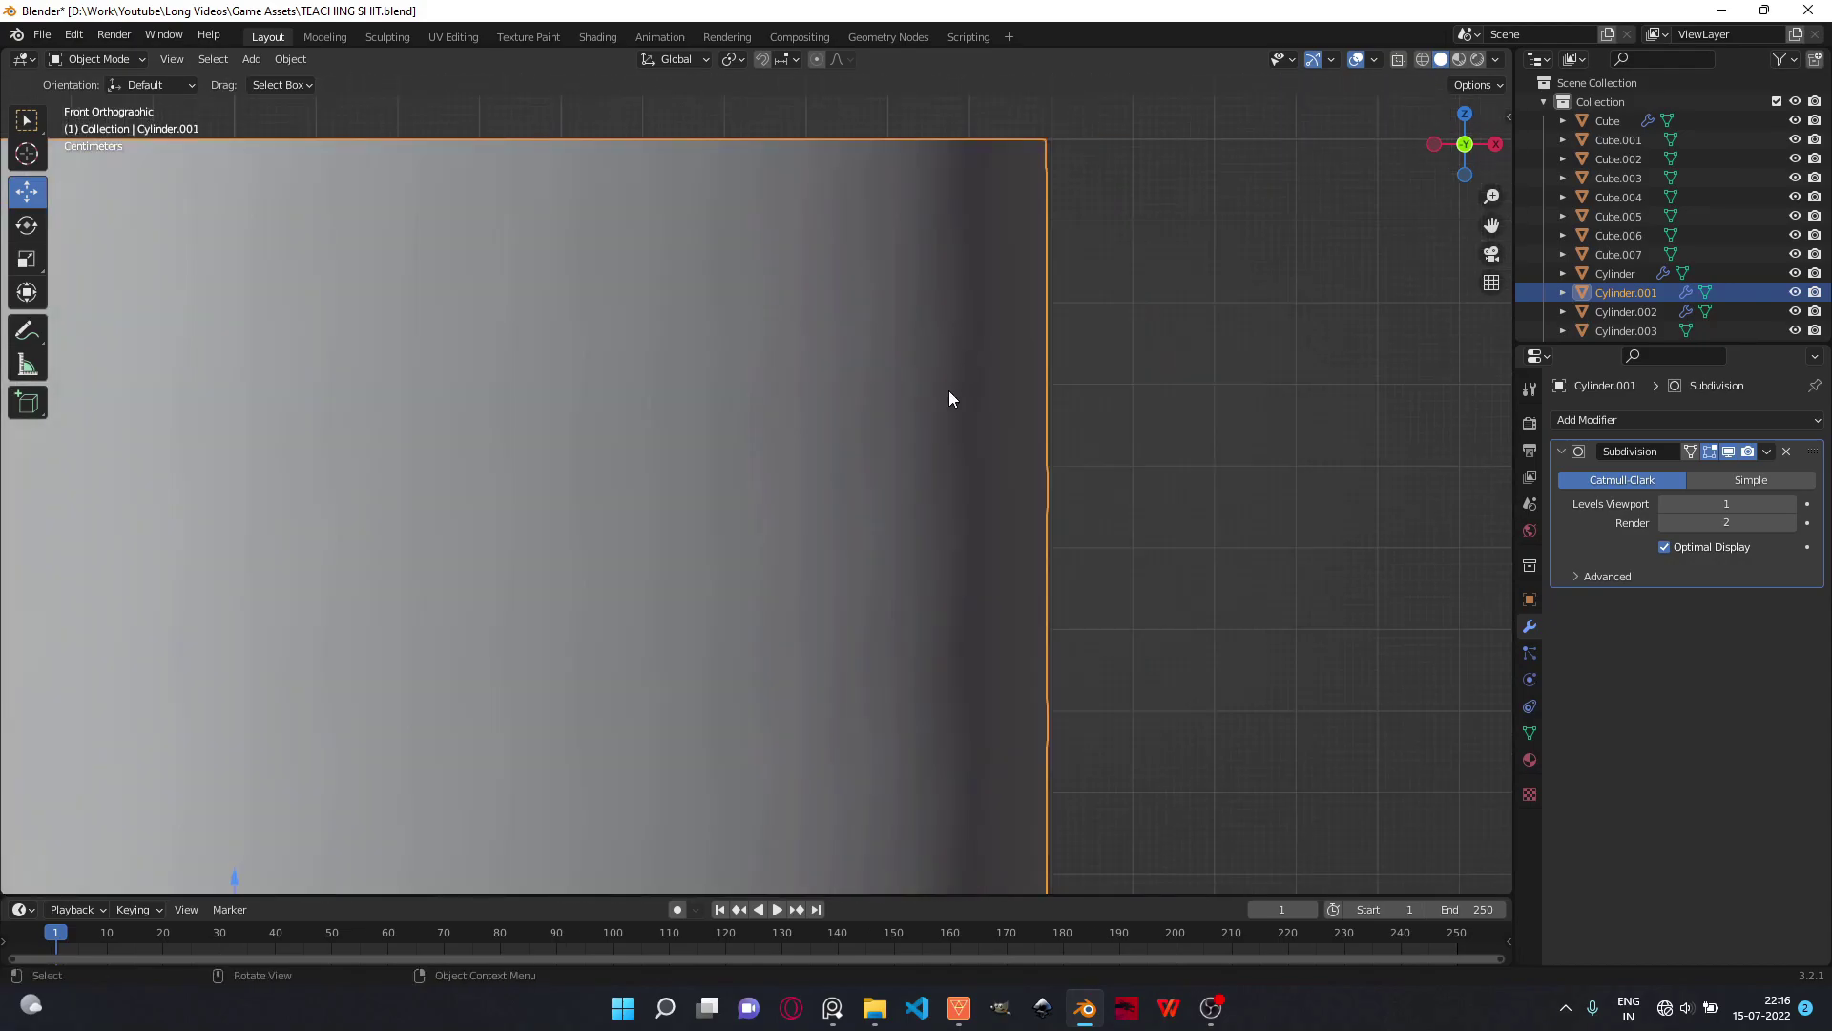
shift+middle_drag(1077, 664, 1084, 431)
scroll(1084, 432, down, 2)
click(1793, 504)
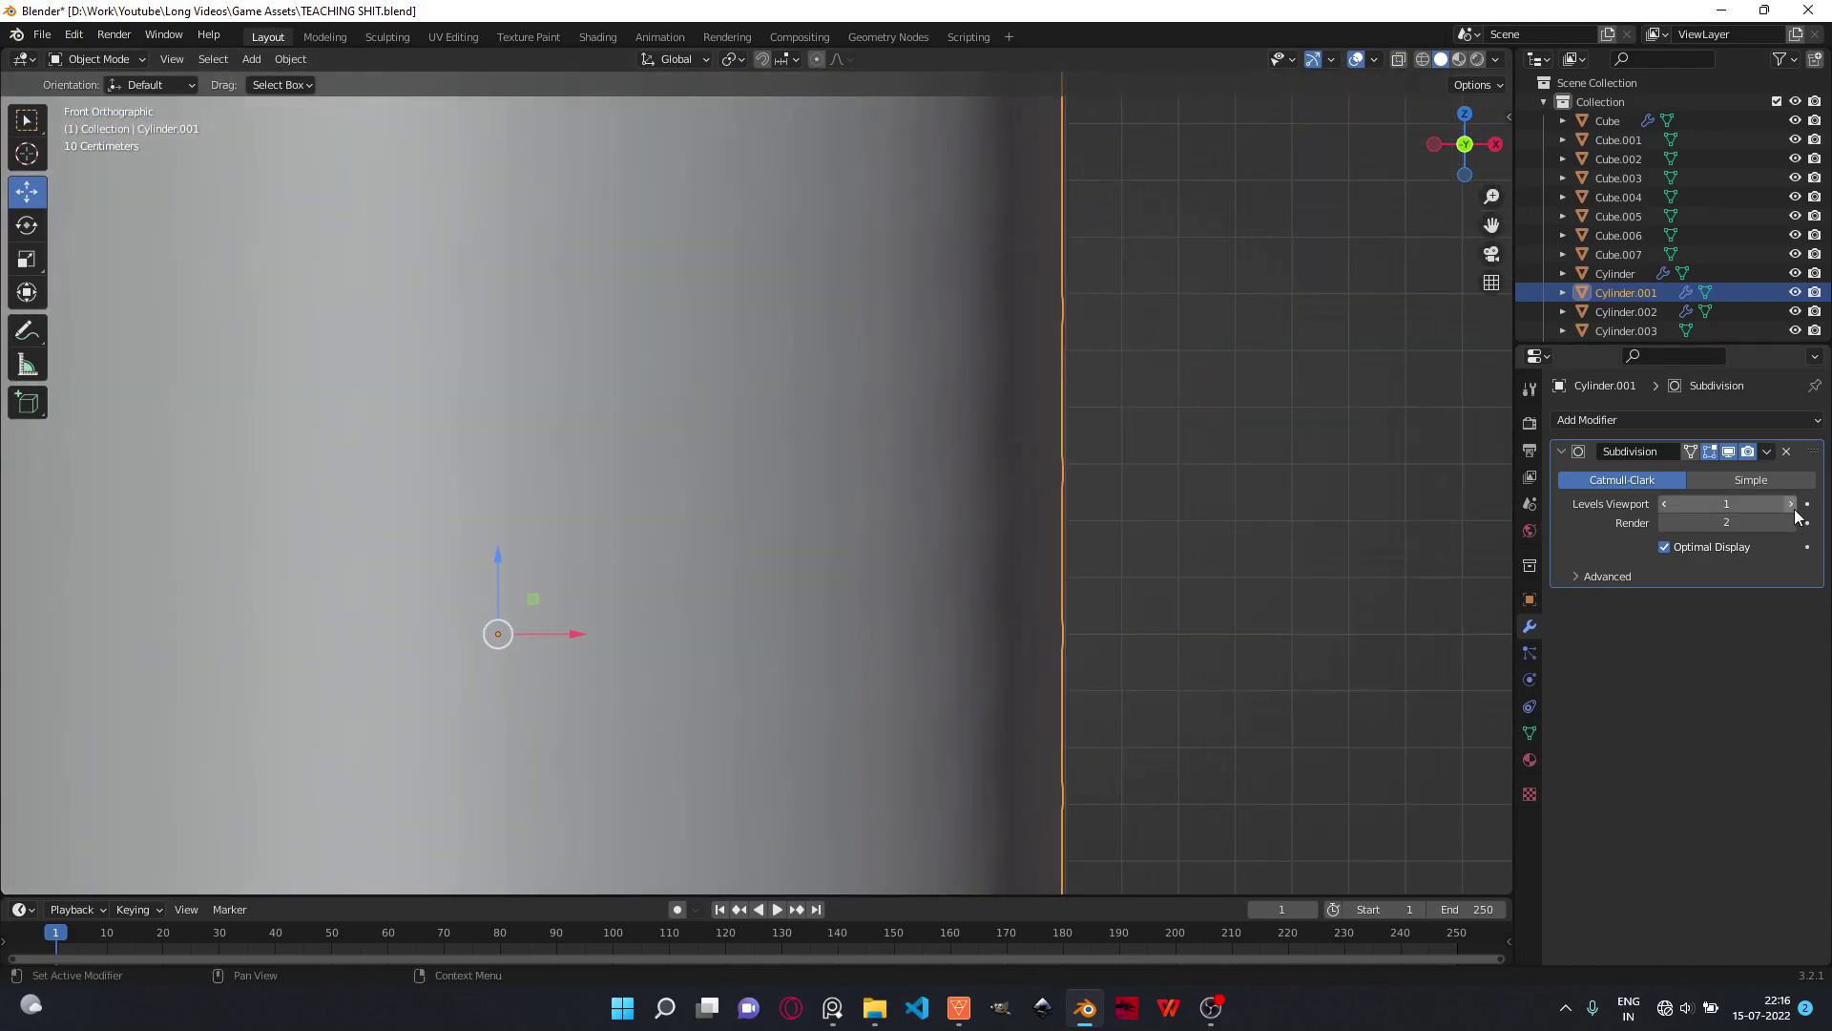
shift+middle_drag(1021, 310, 1157, 433)
shift+middle_drag(962, 664, 1010, 439)
scroll(1002, 458, down, 4)
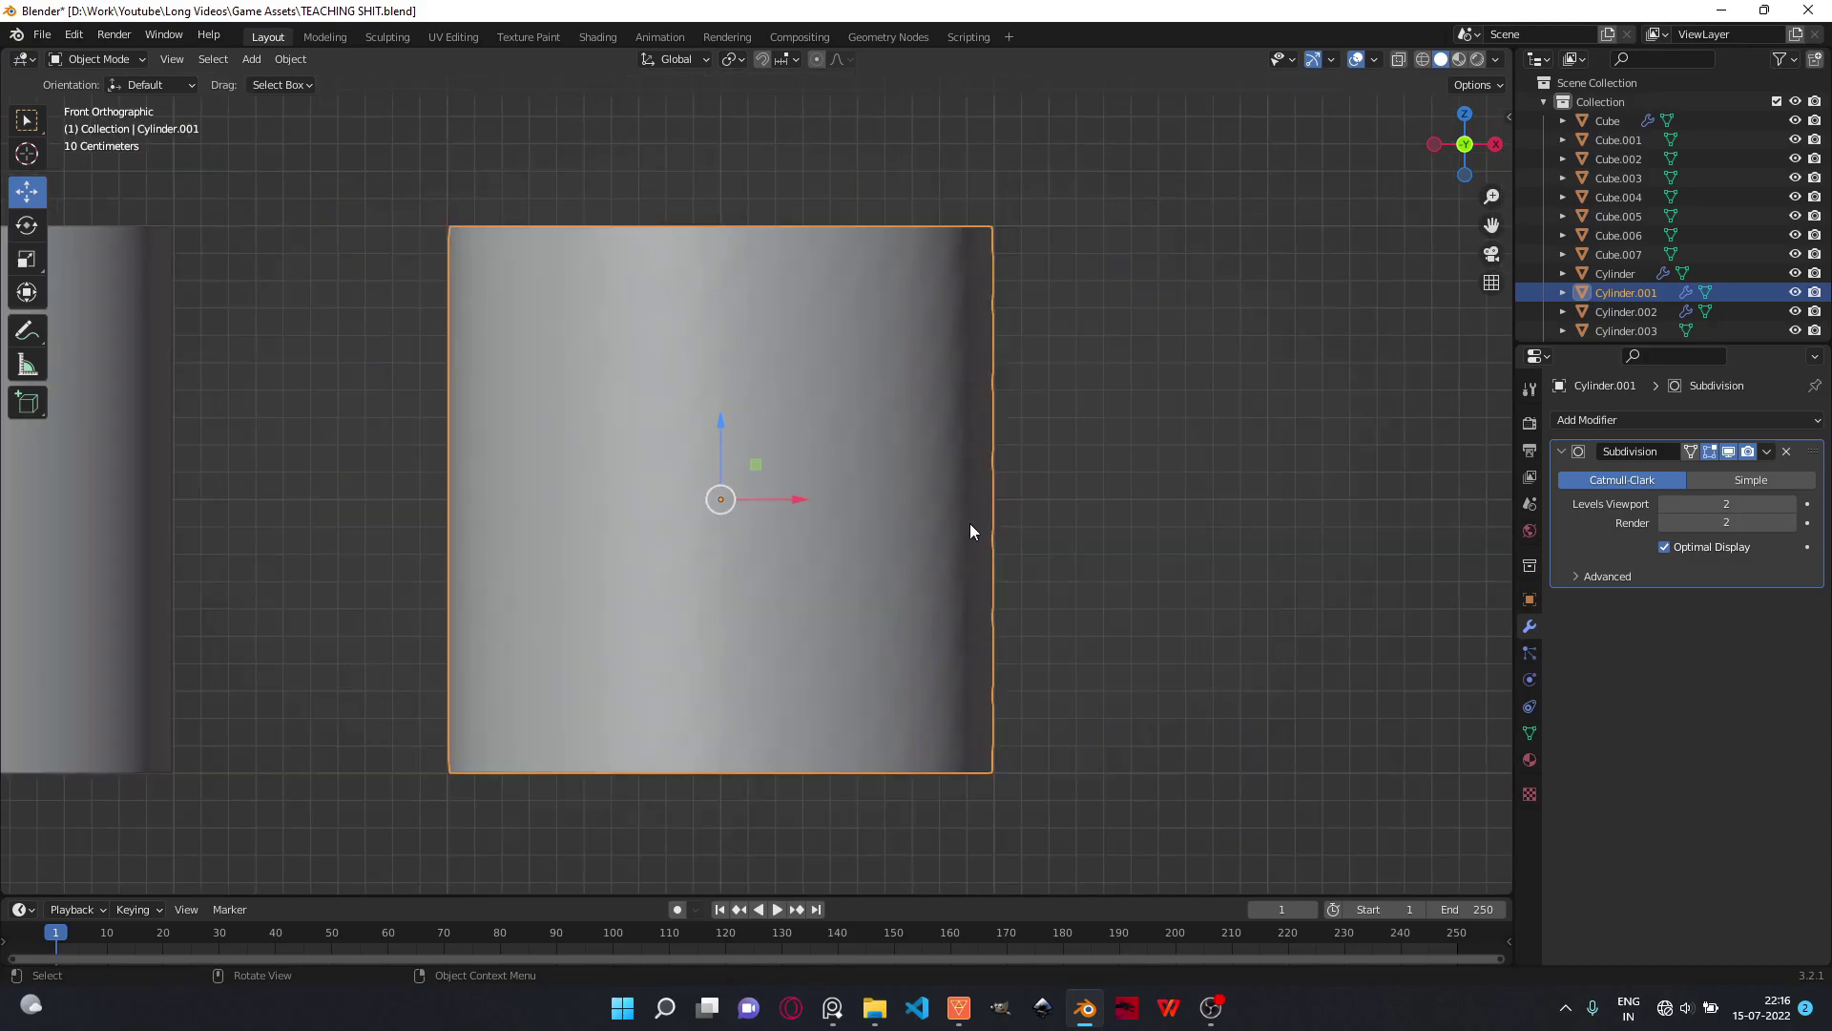
- Select the central faces of both cylinders in Edit Mode and deform their surfaces with proportional editing for comparison
shift+middle_drag(593, 539, 827, 542)
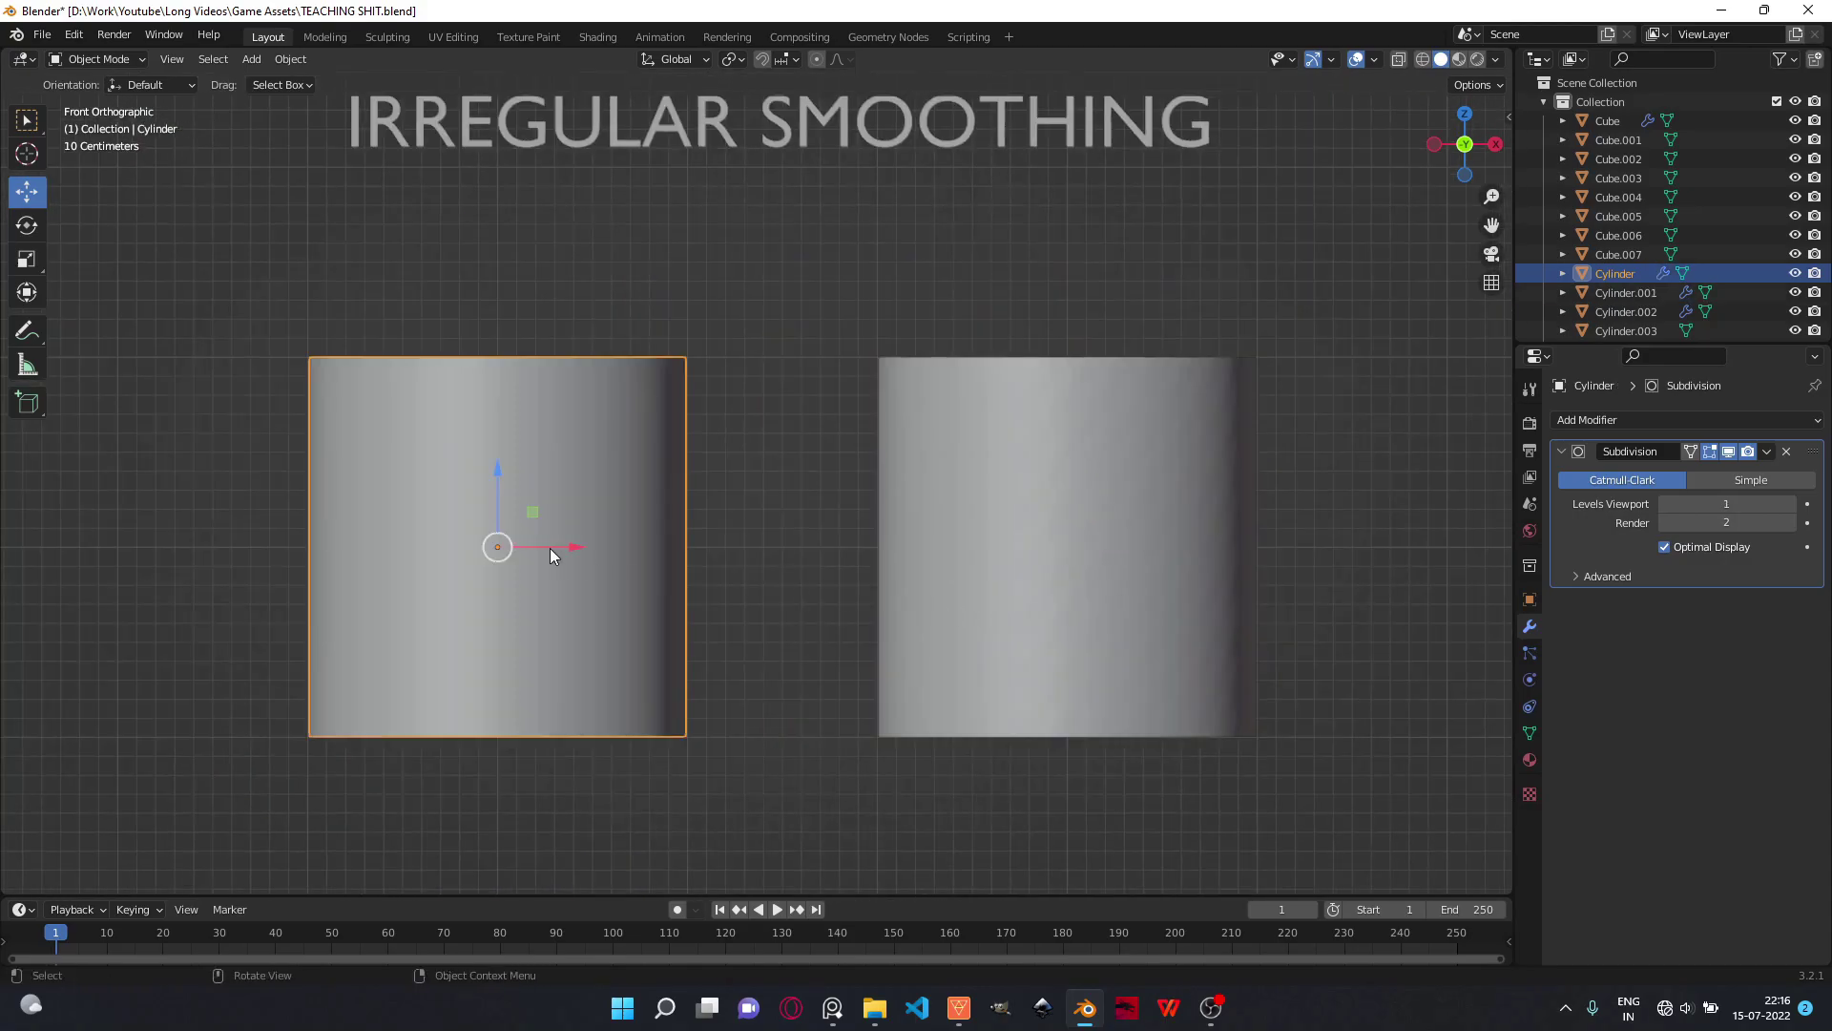
shift+click(999, 572)
key(Tab)
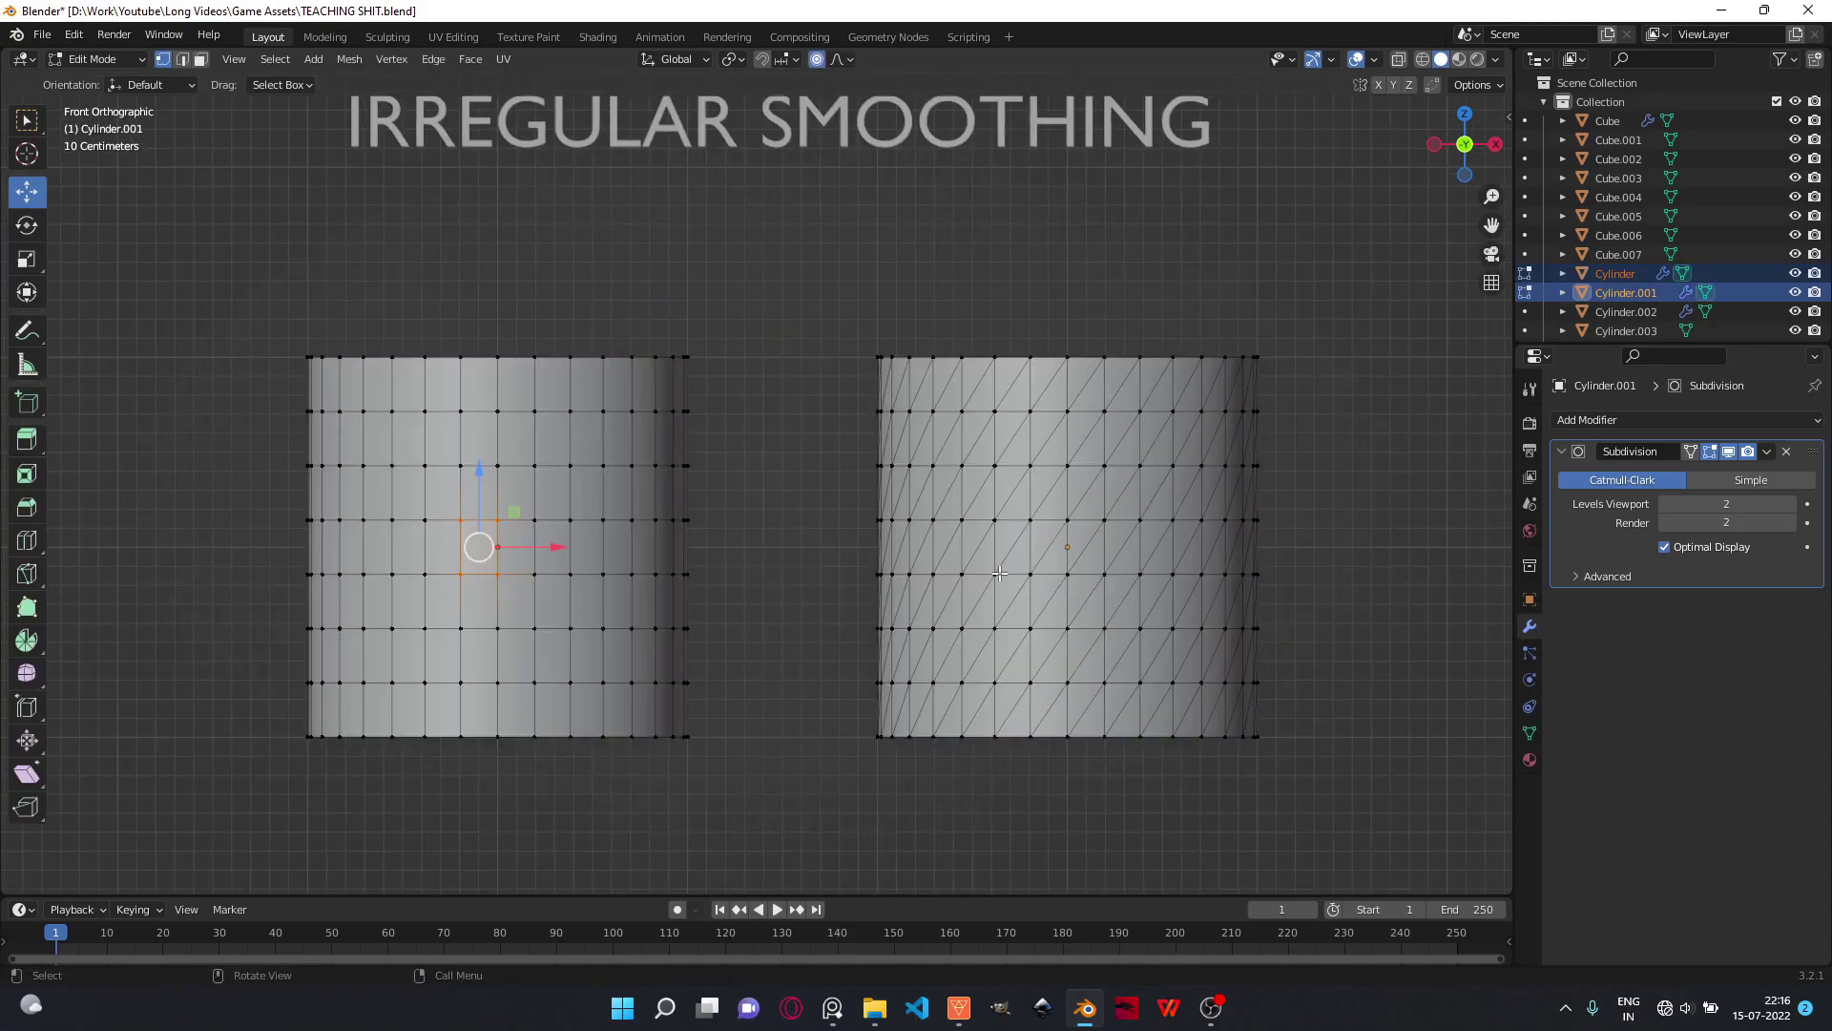
key(3)
shift+click(1085, 546)
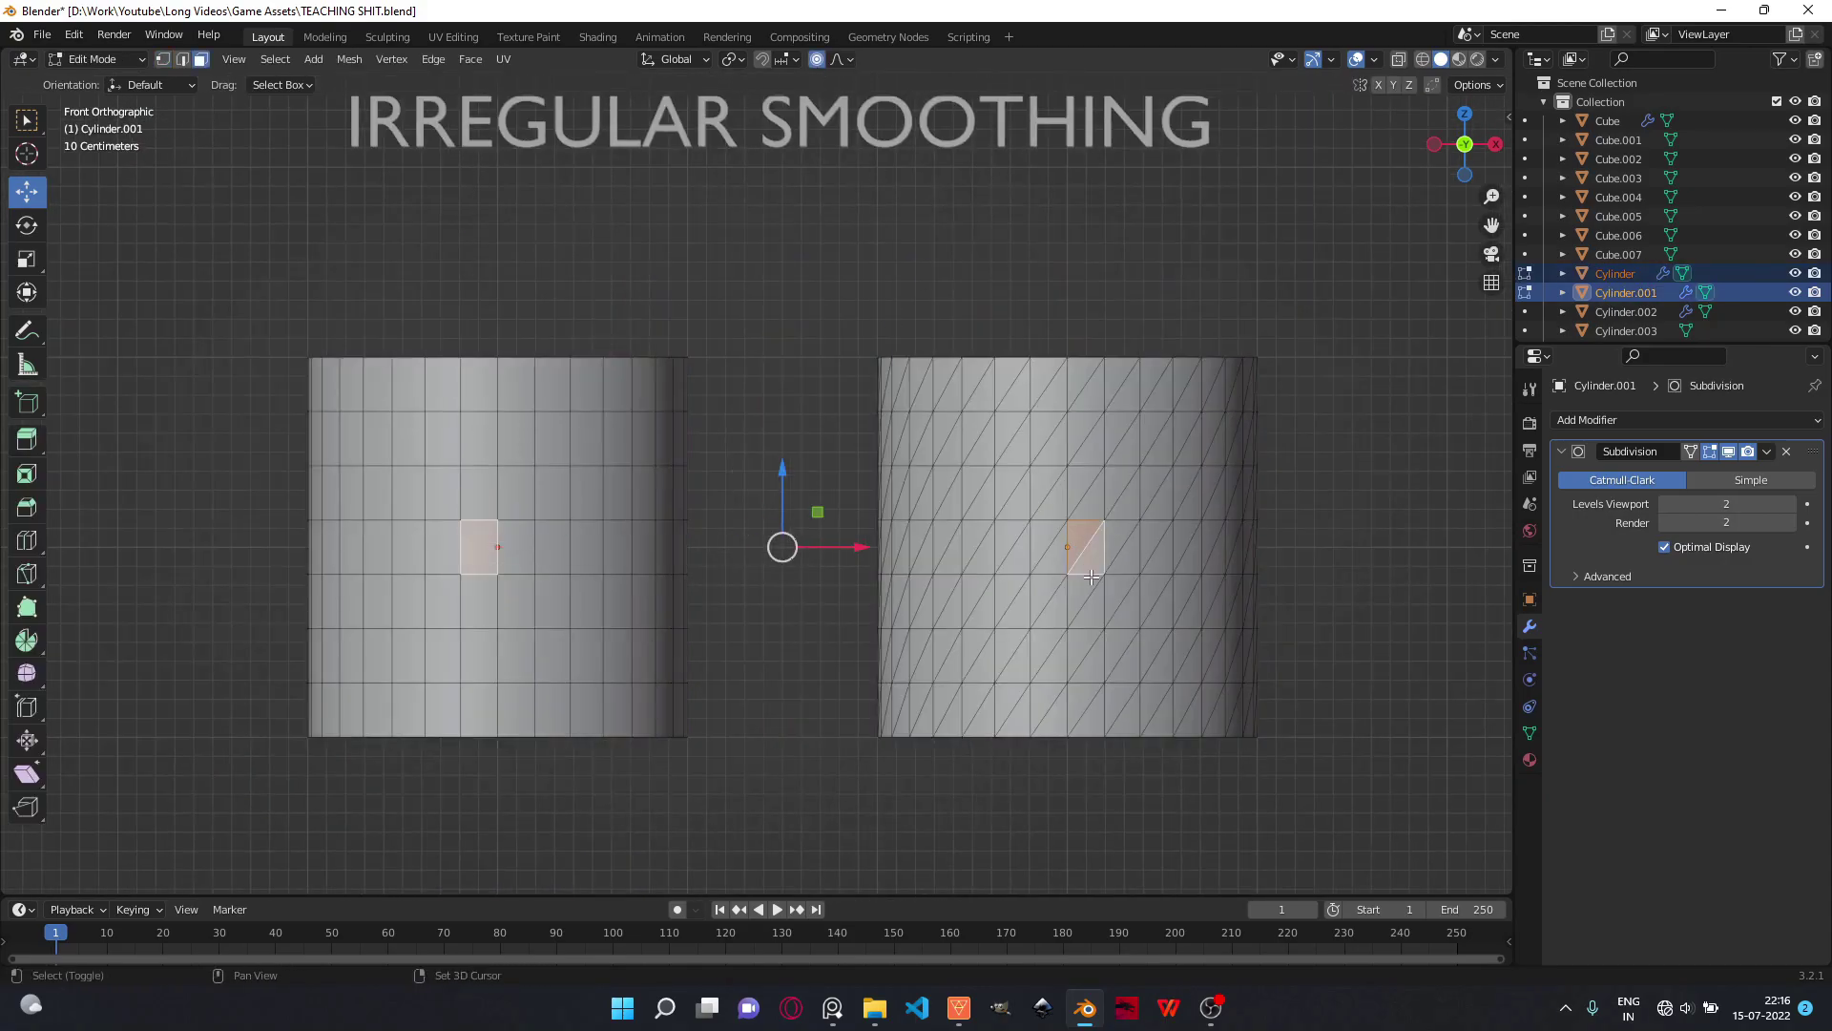
middle_drag(1085, 546, 782, 478)
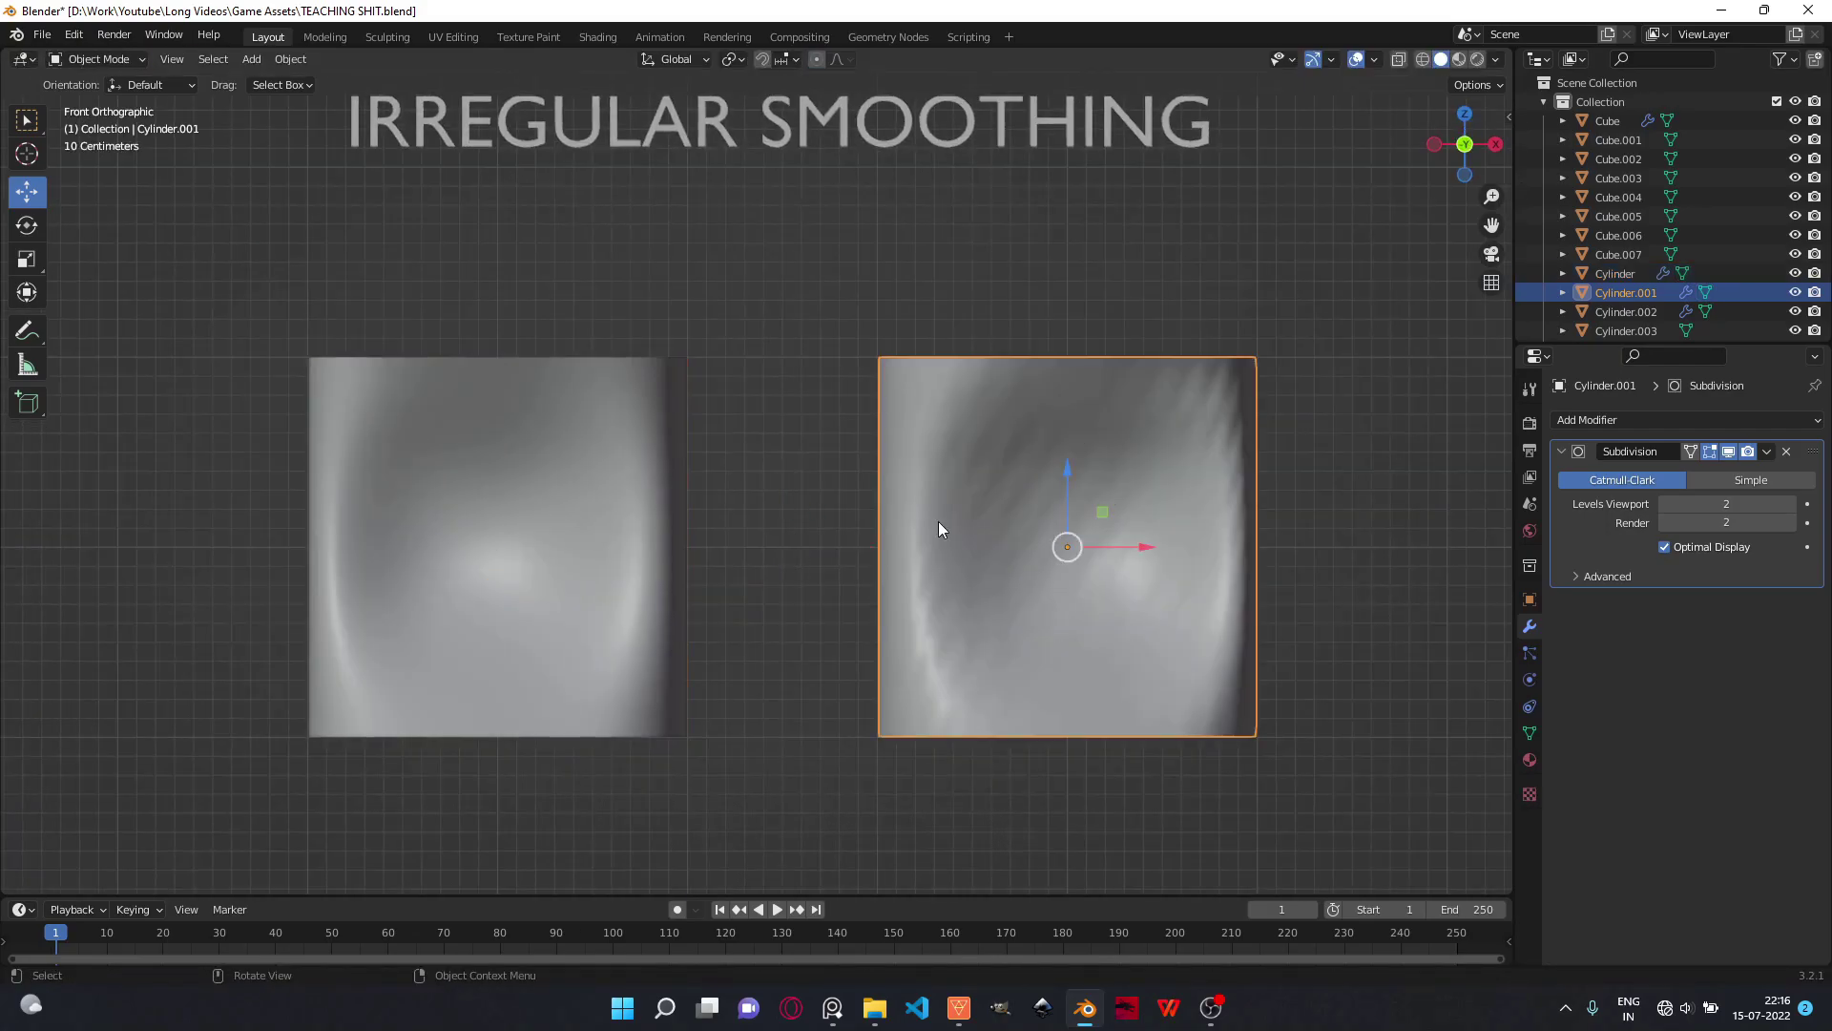
click(529, 551)
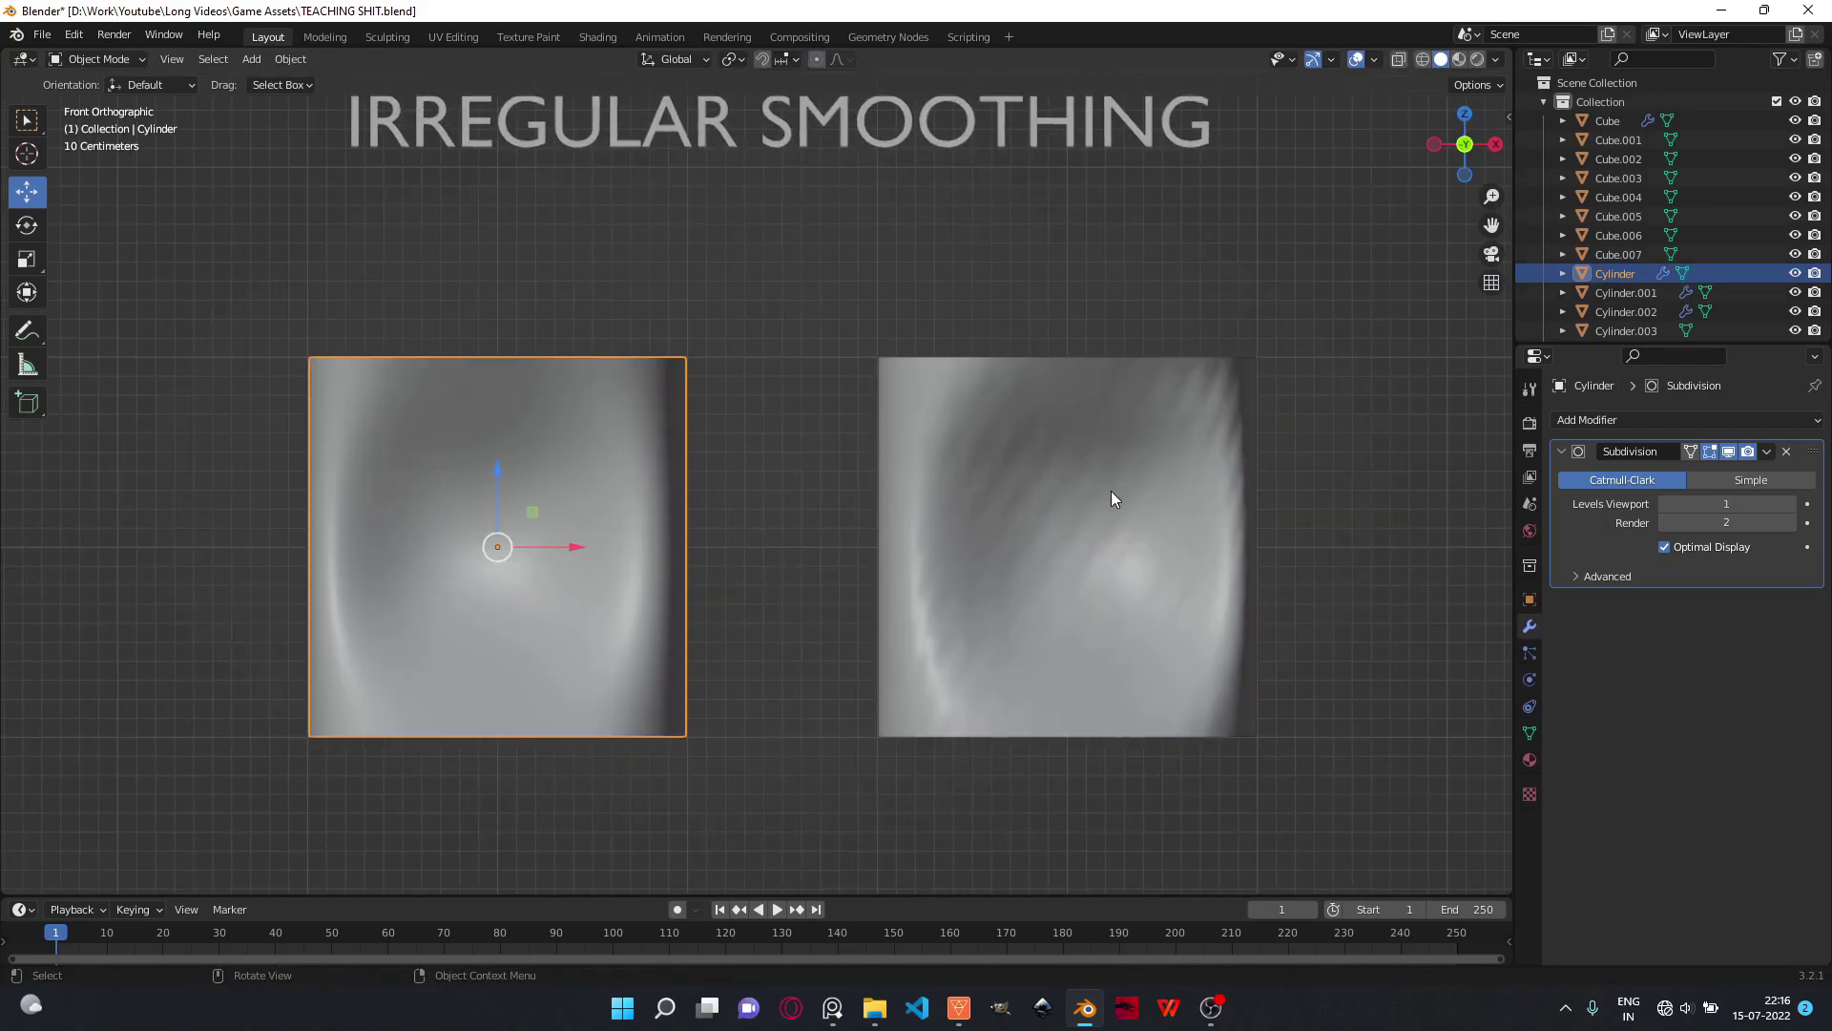
- Select the plane under Lost Edge Flow in the next problems section and enter its Edit Mode
scroll(1113, 496, up, 2)
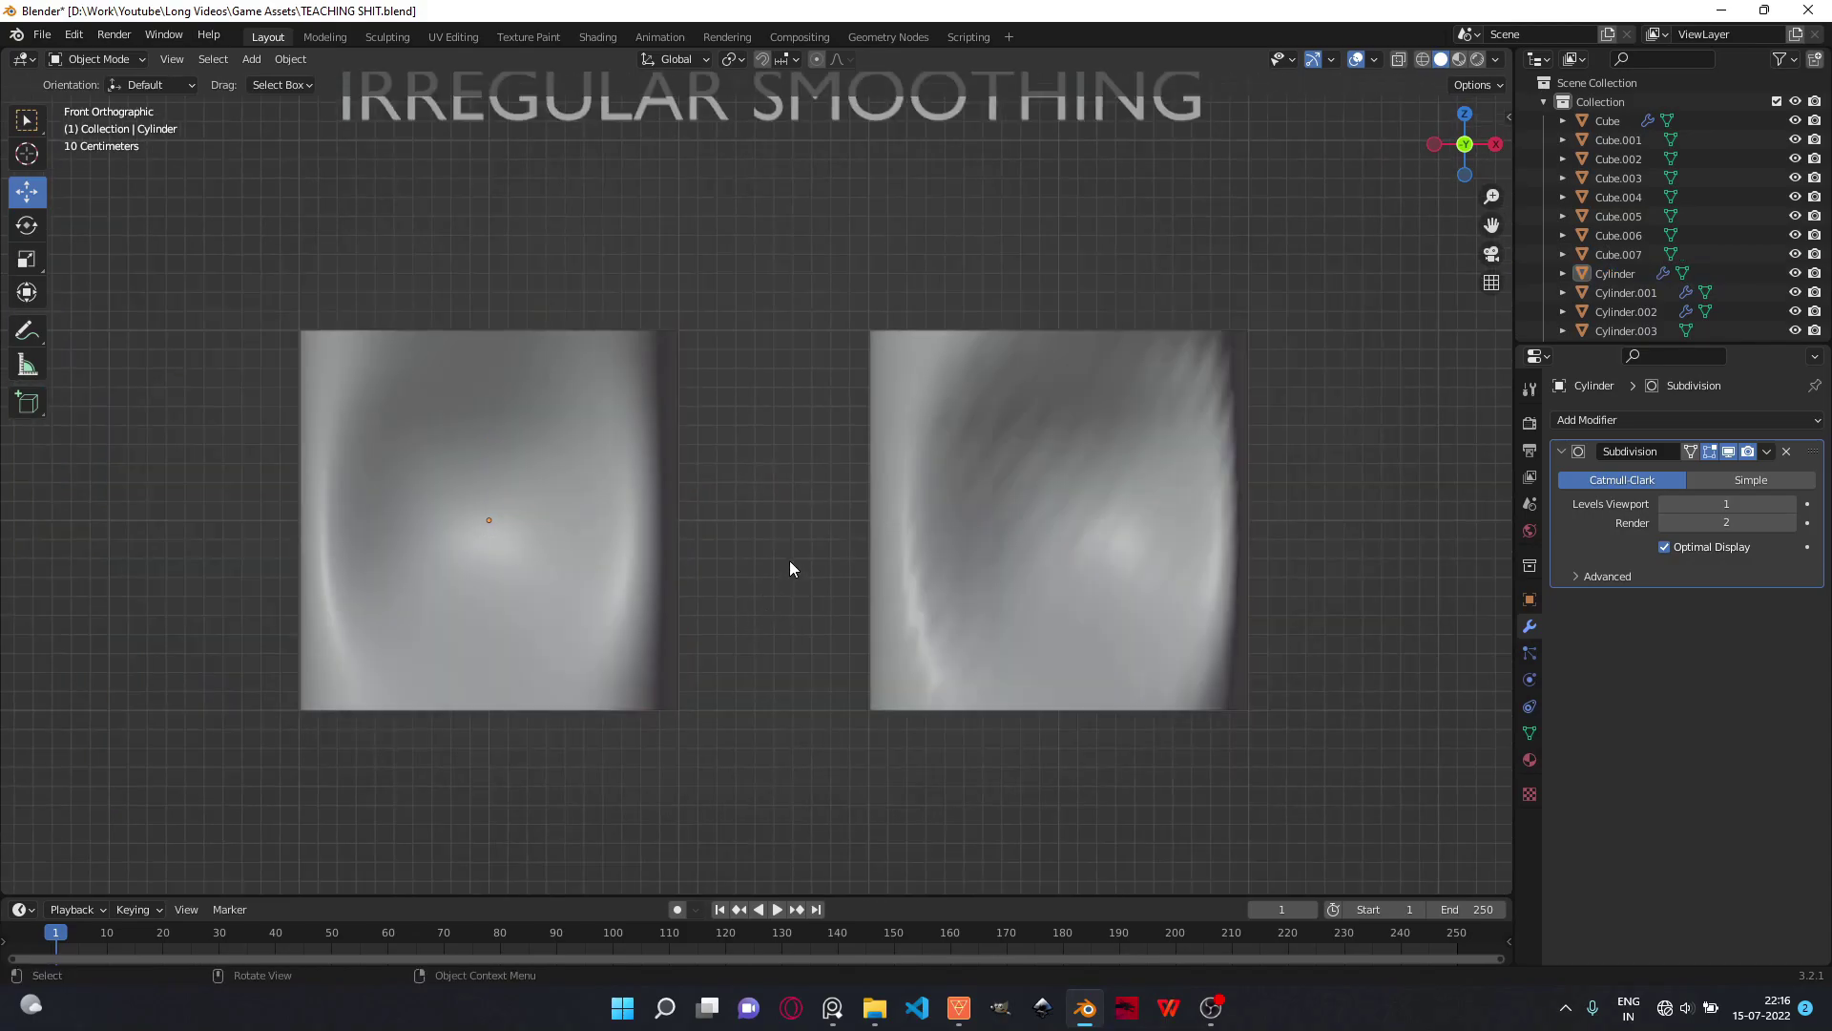
scroll(802, 568, up, 2)
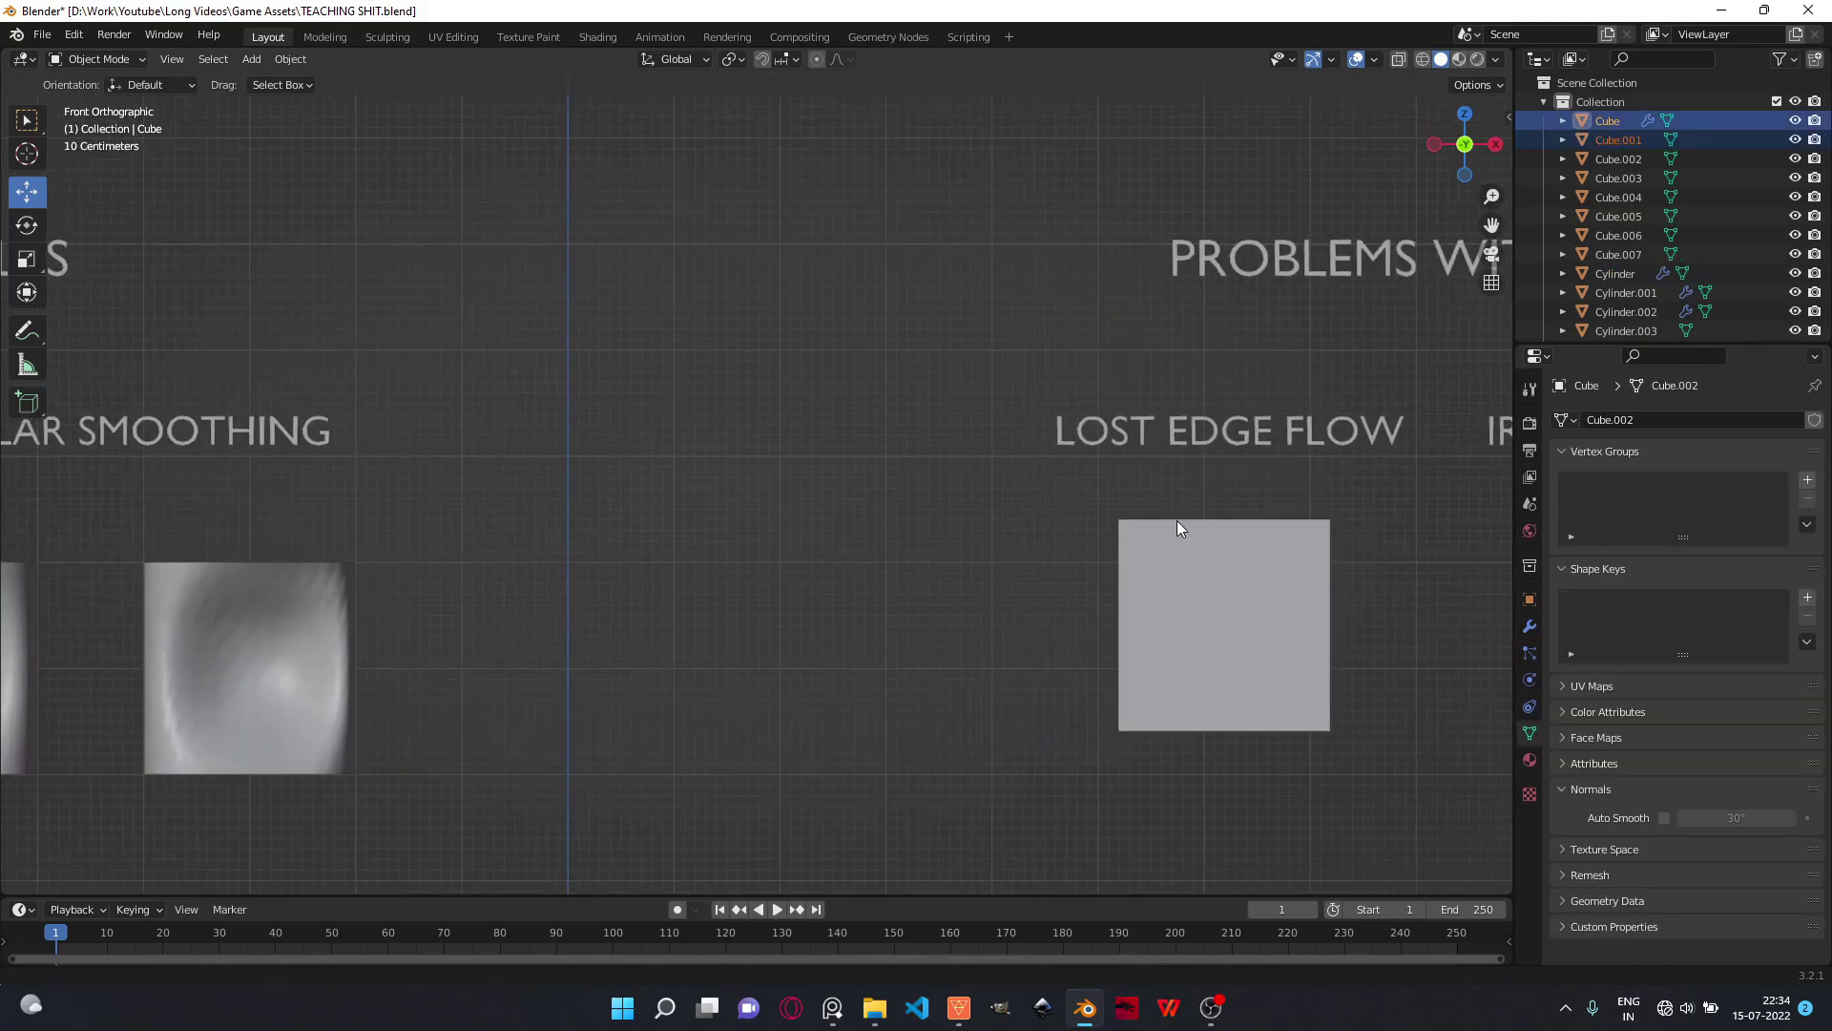
click(557, 604)
scroll(965, 494, up, 2)
scroll(968, 495, up, 3)
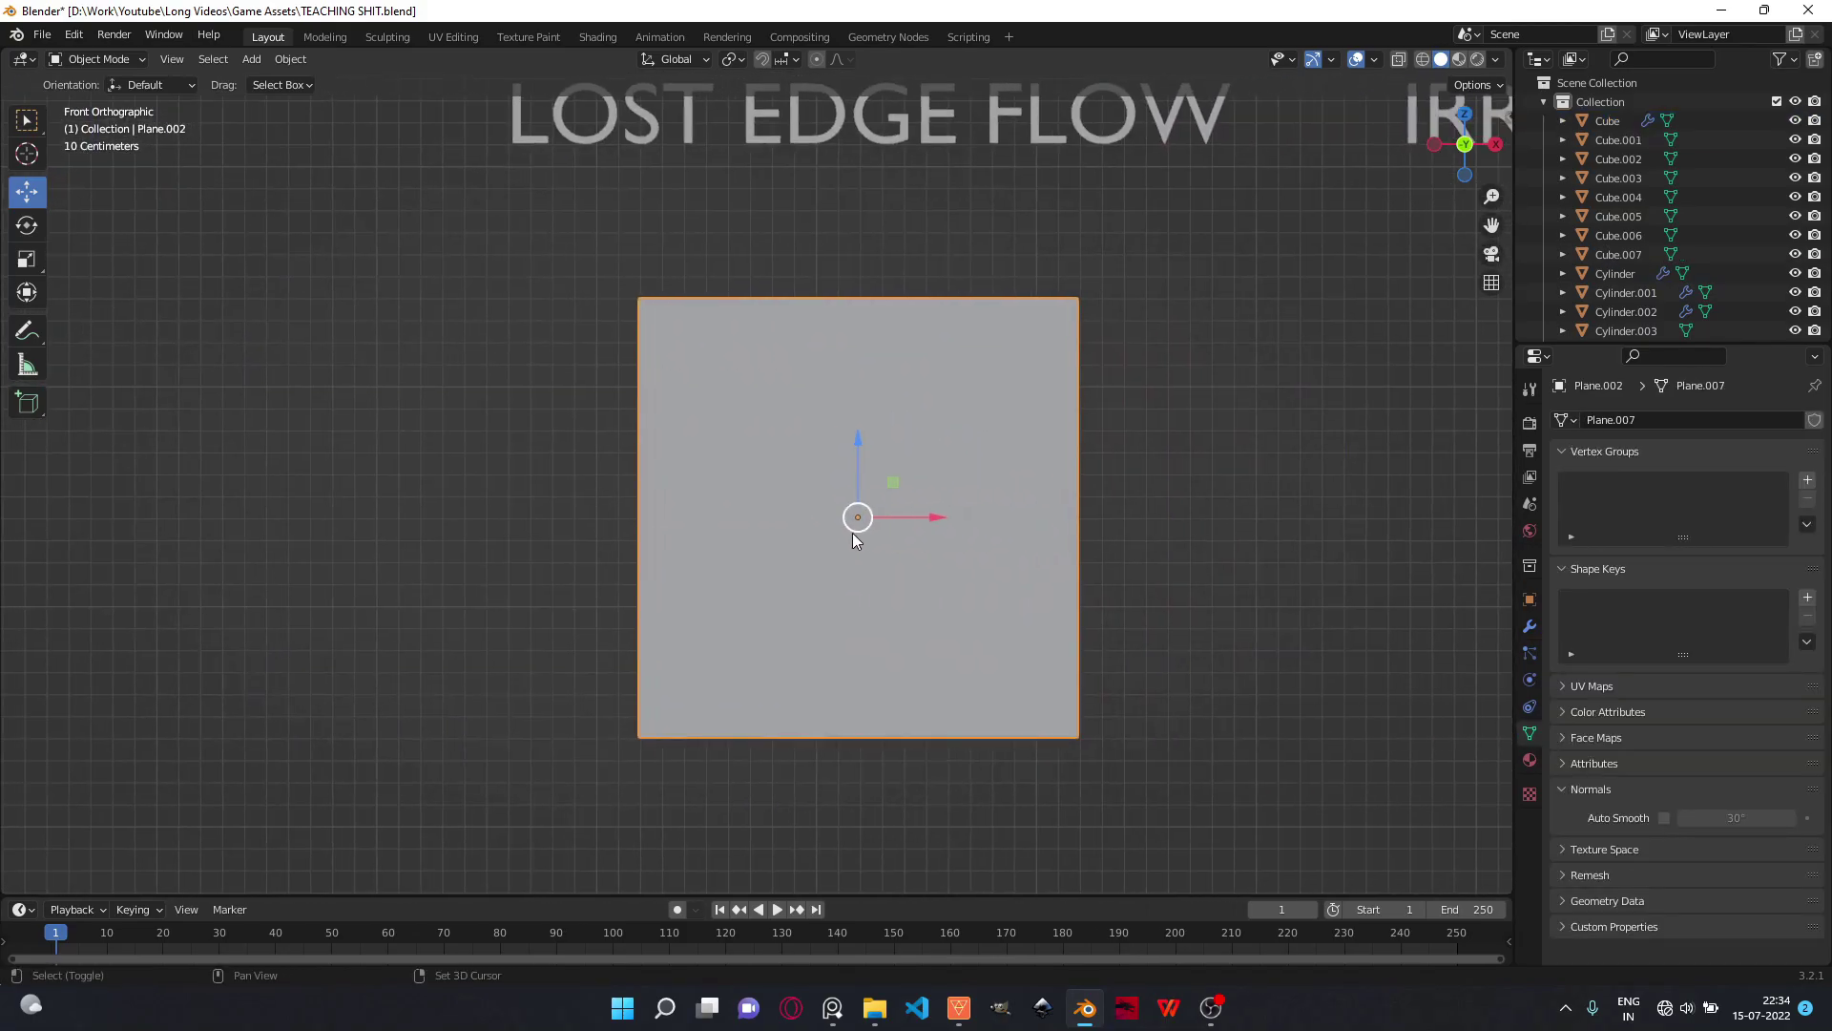
key(Tab)
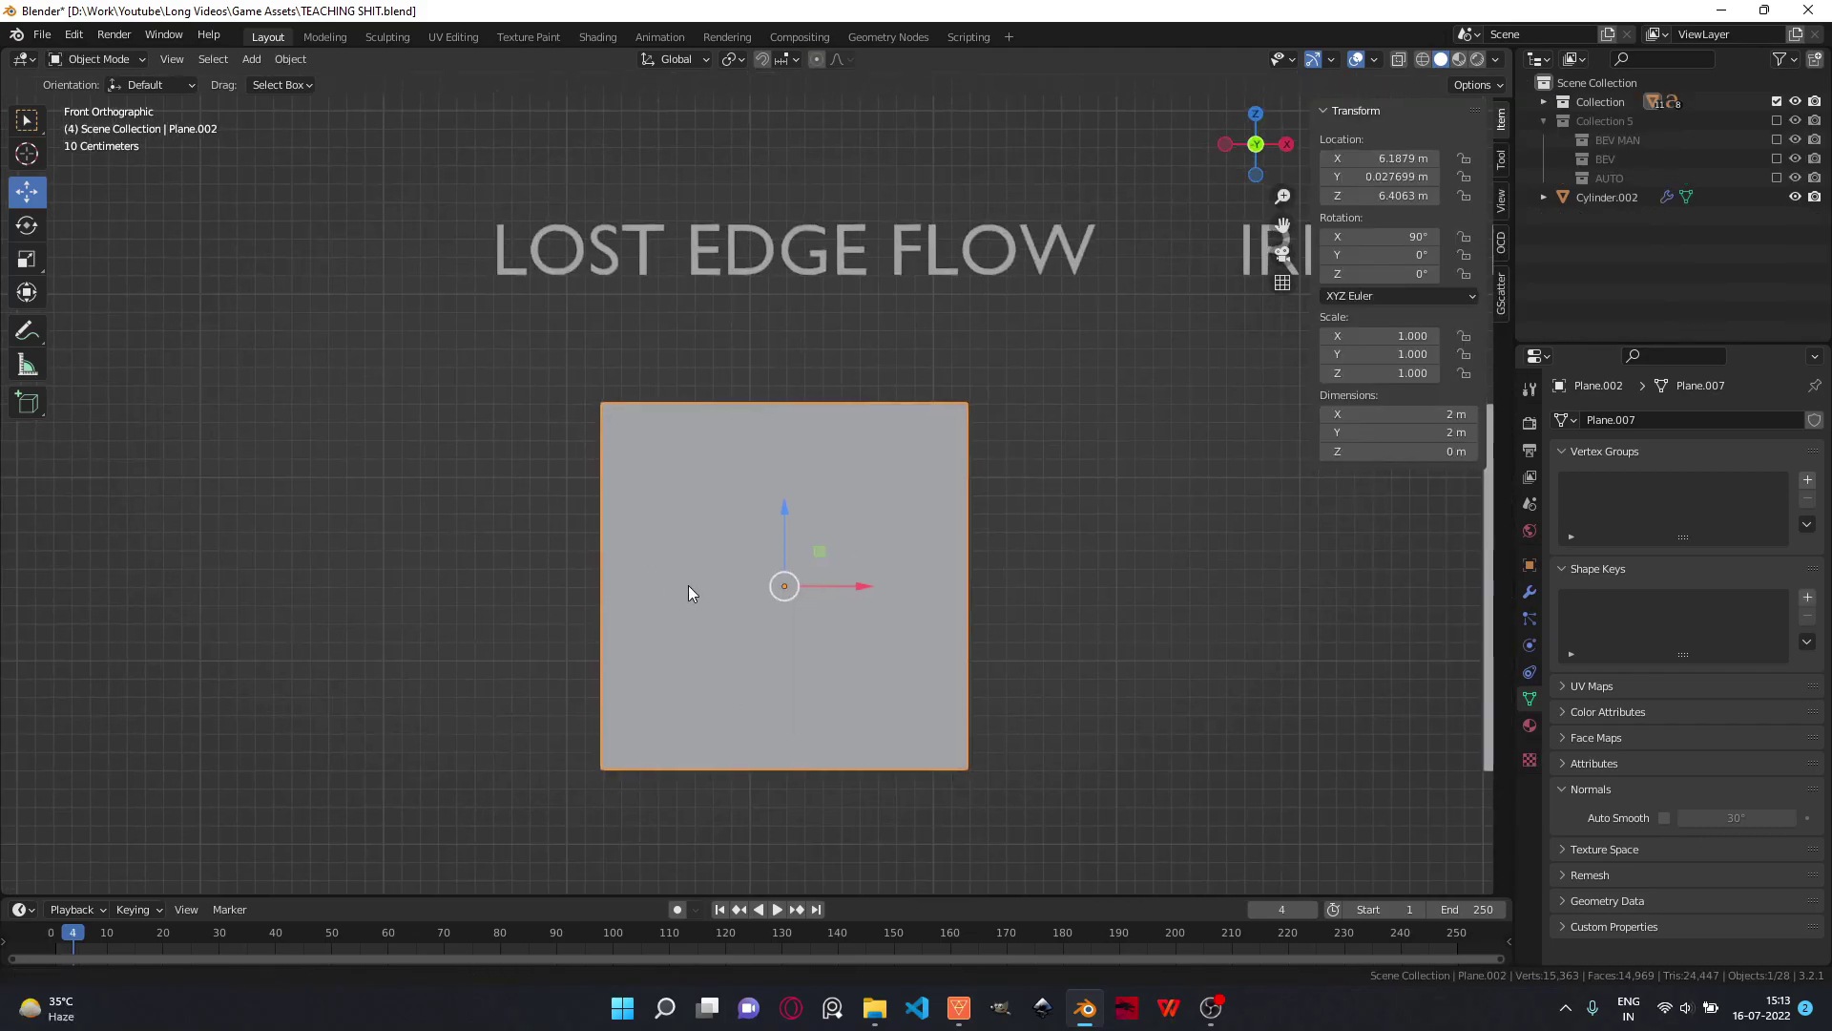
key(Tab)
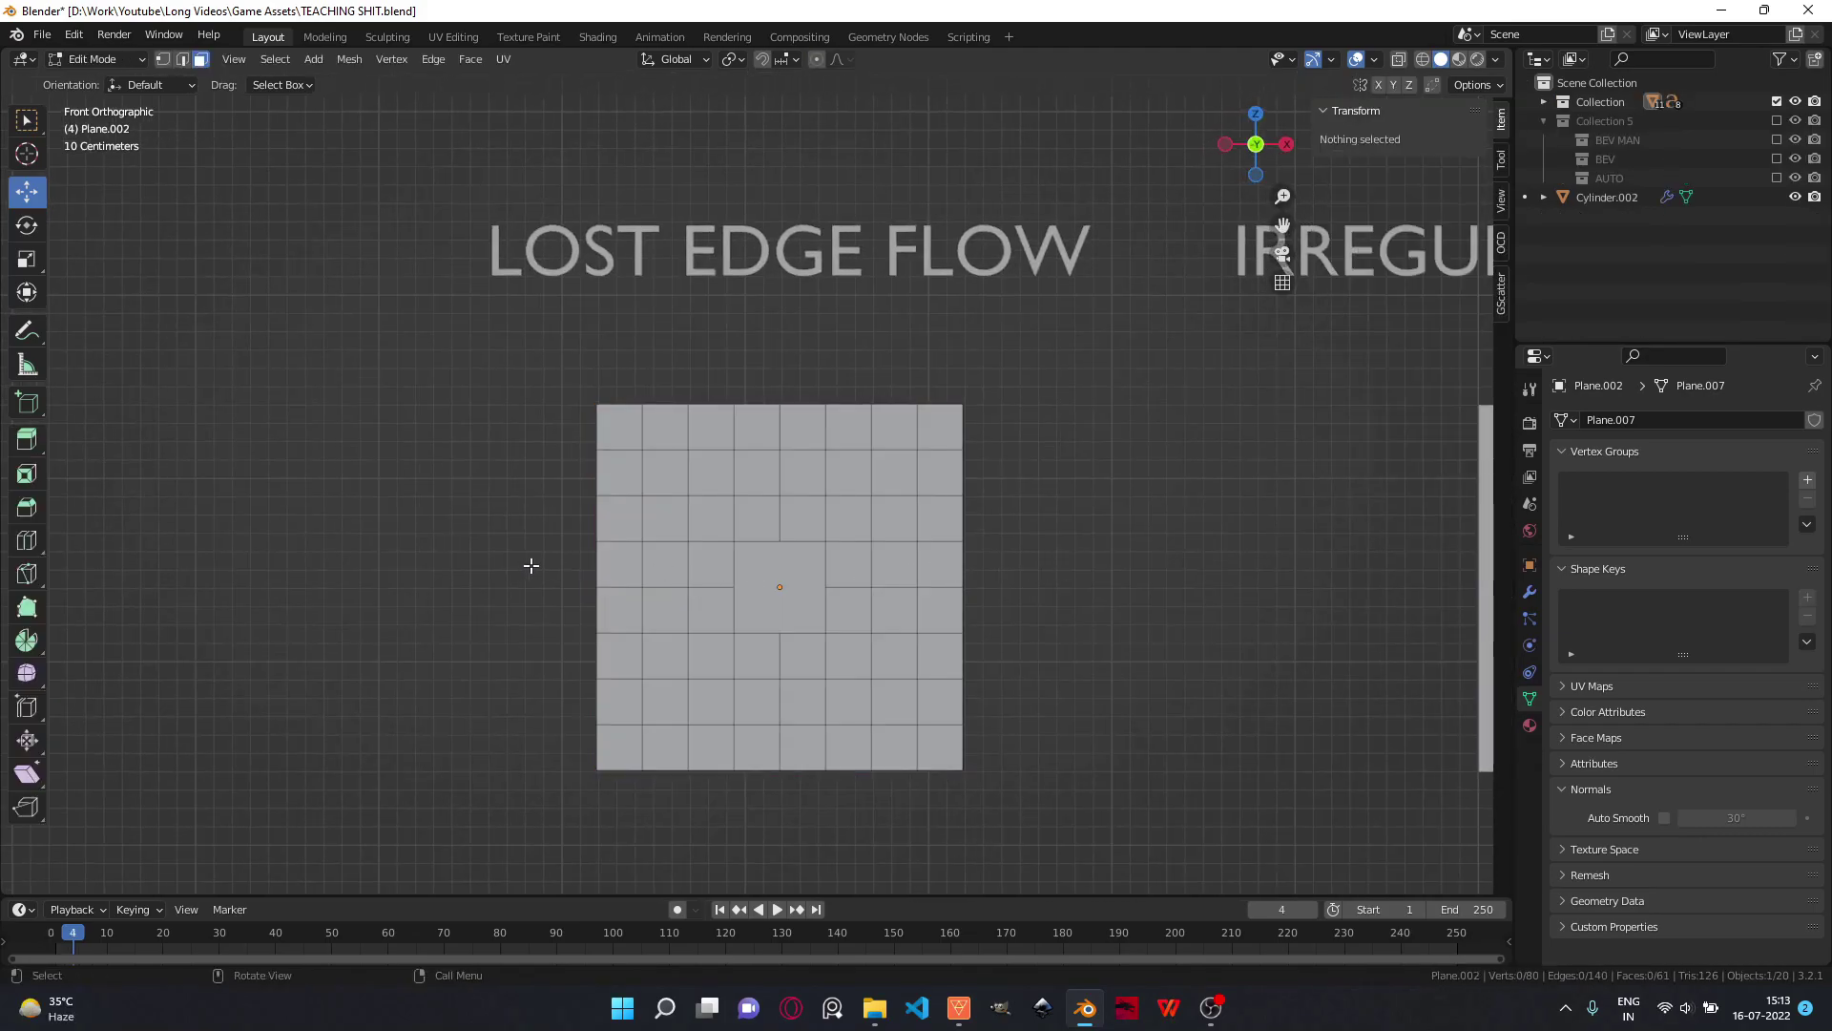
- Select faces at both ends of the plane's middle row and the large central n-gon to examine the interrupted face flow
click(628, 566)
click(940, 564)
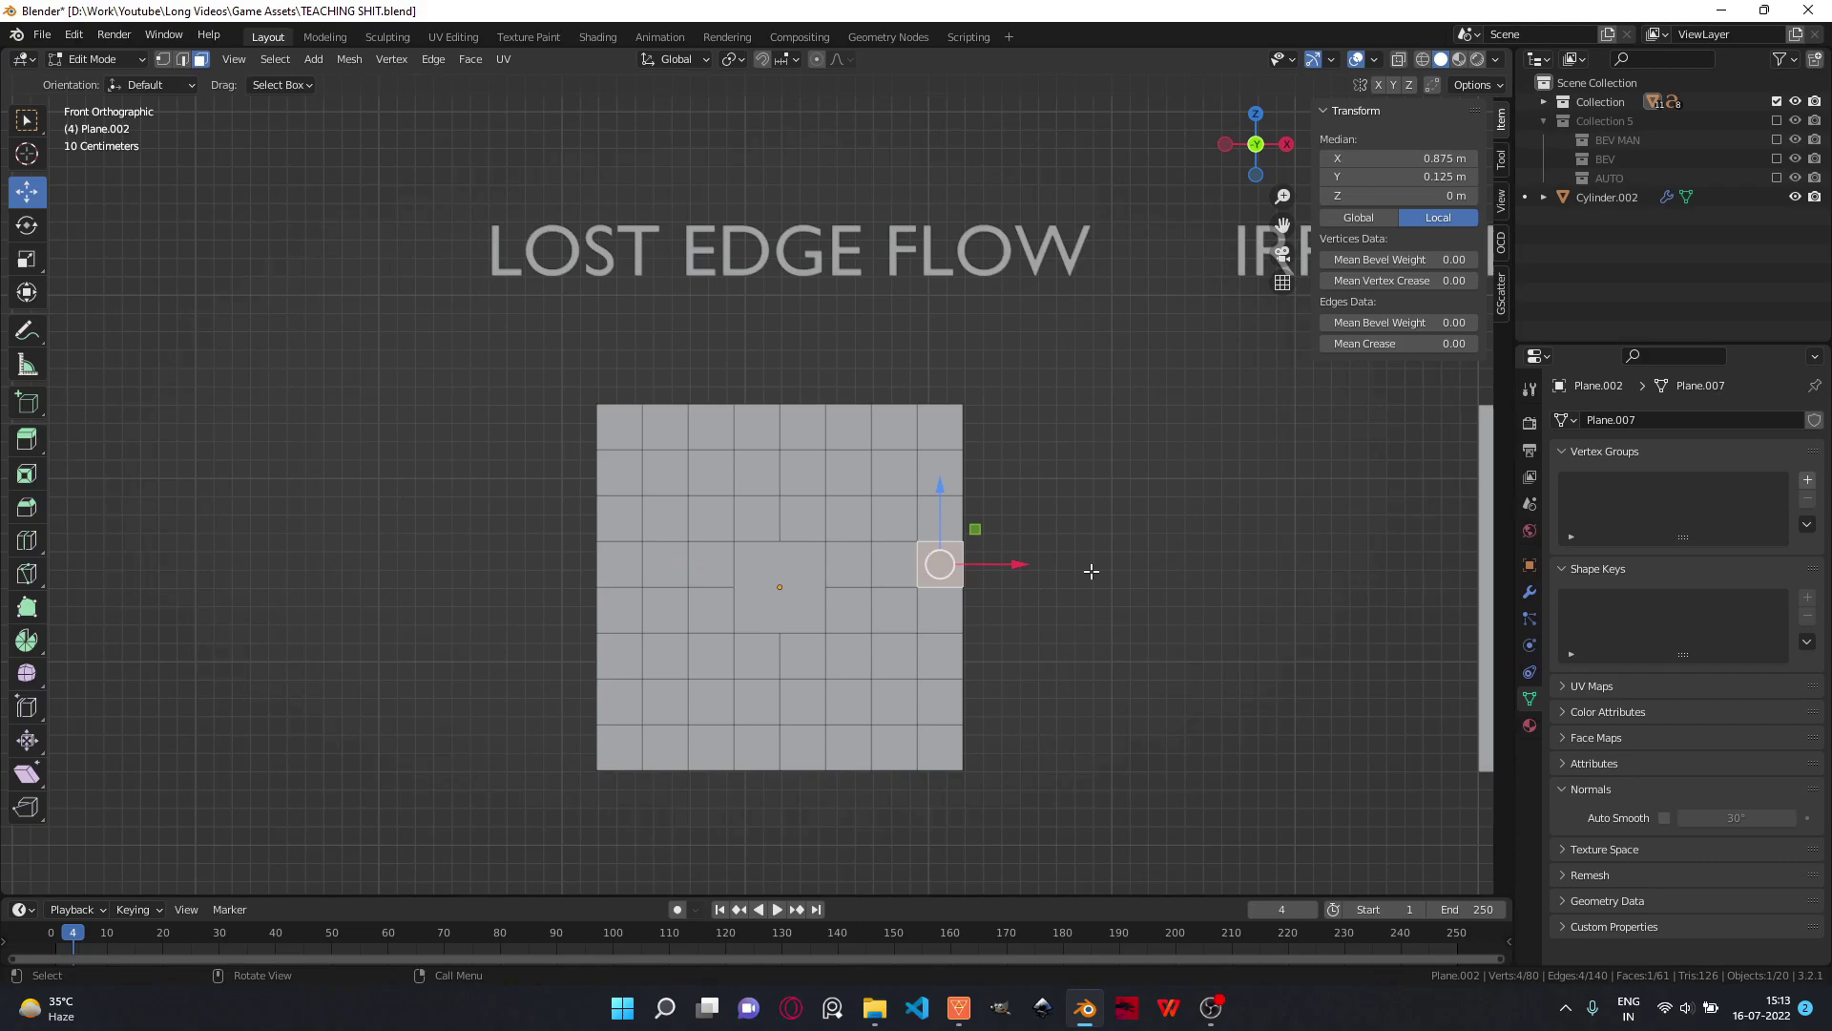
drag(503, 569, 748, 574)
click(804, 572)
click(588, 558)
click(802, 565)
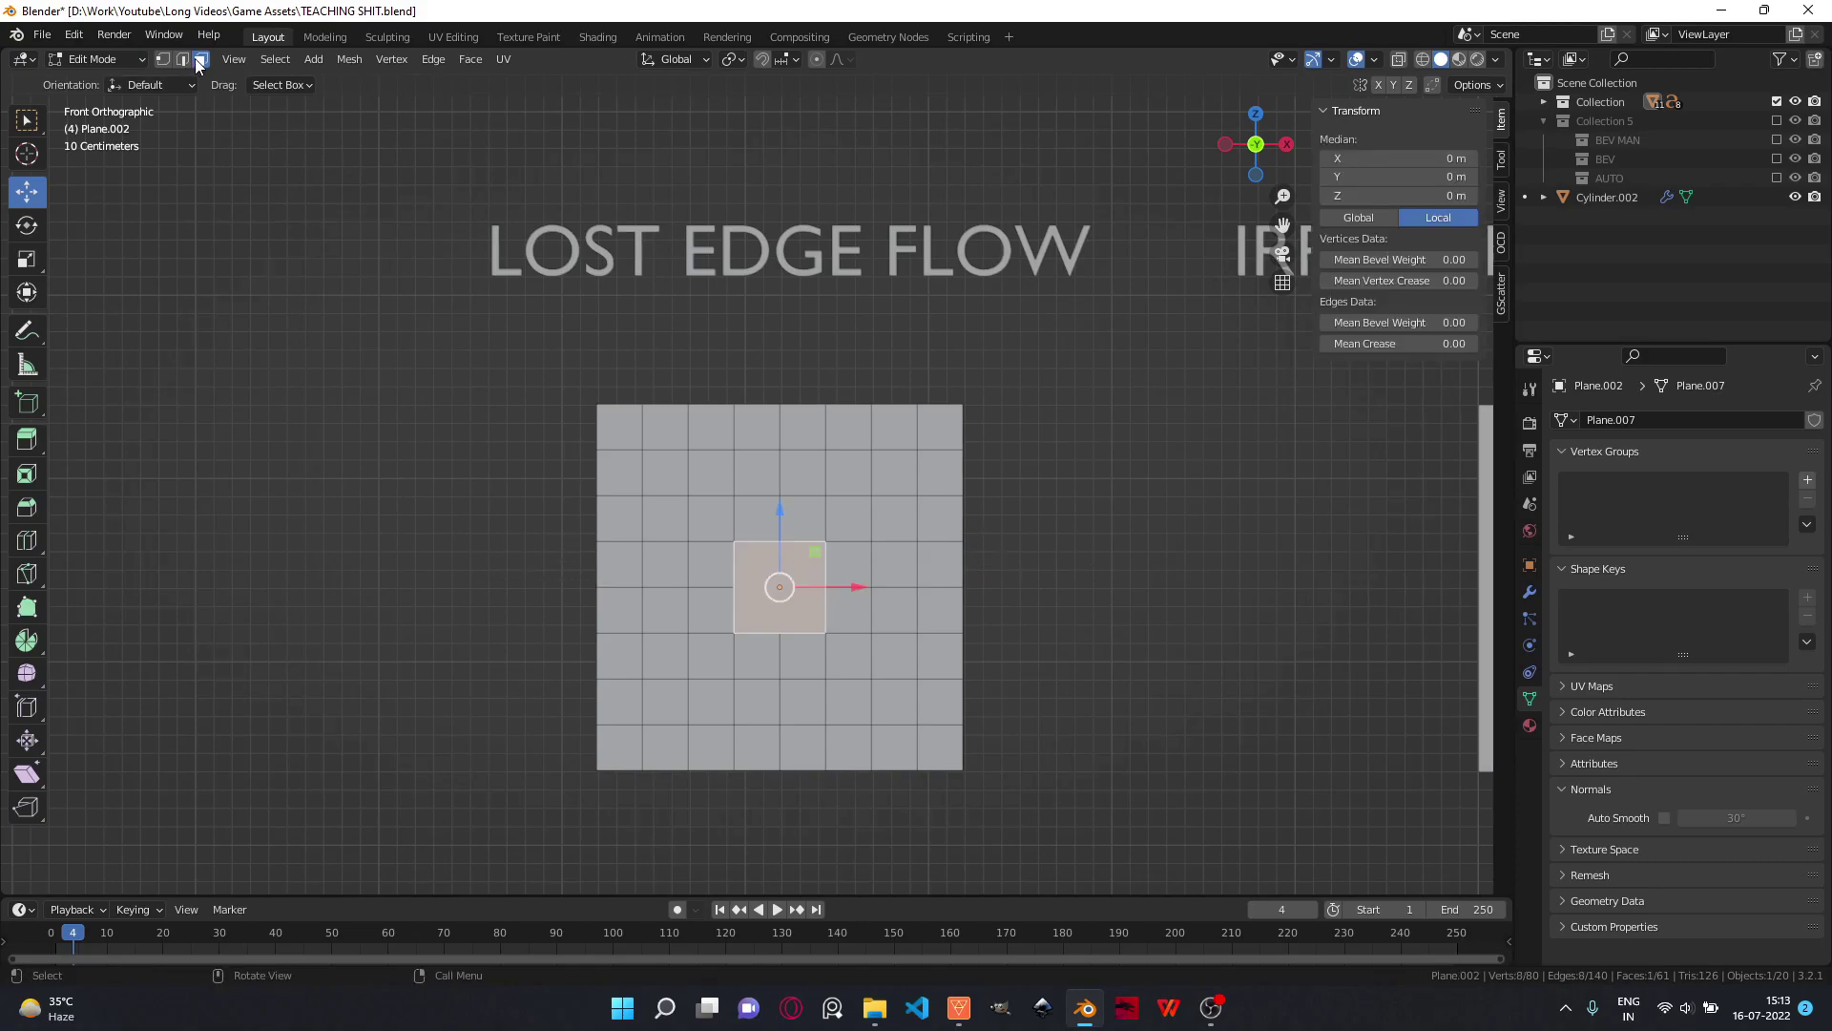
- Switch to vertex selection and loop-select the vertical edges running from the plane's upper border into the central n-gon
key(2)
drag(709, 371, 749, 766)
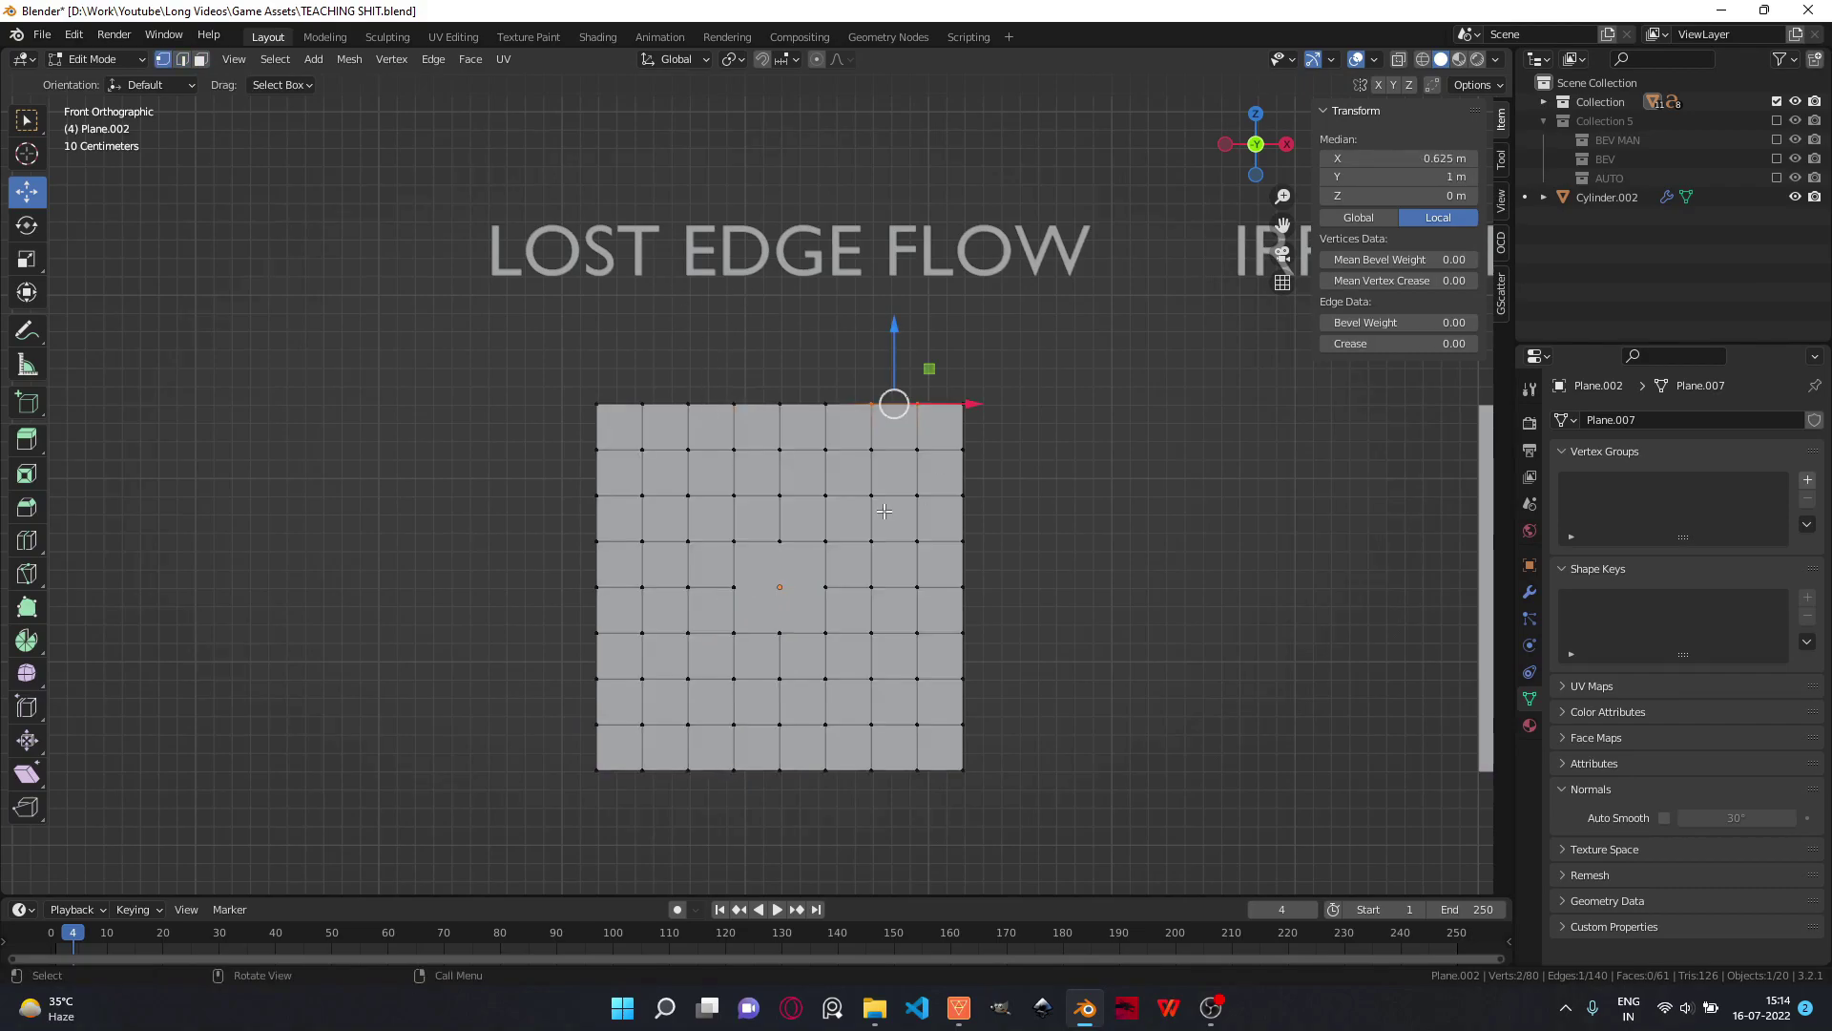
alt+click(740, 452)
alt+click(733, 477)
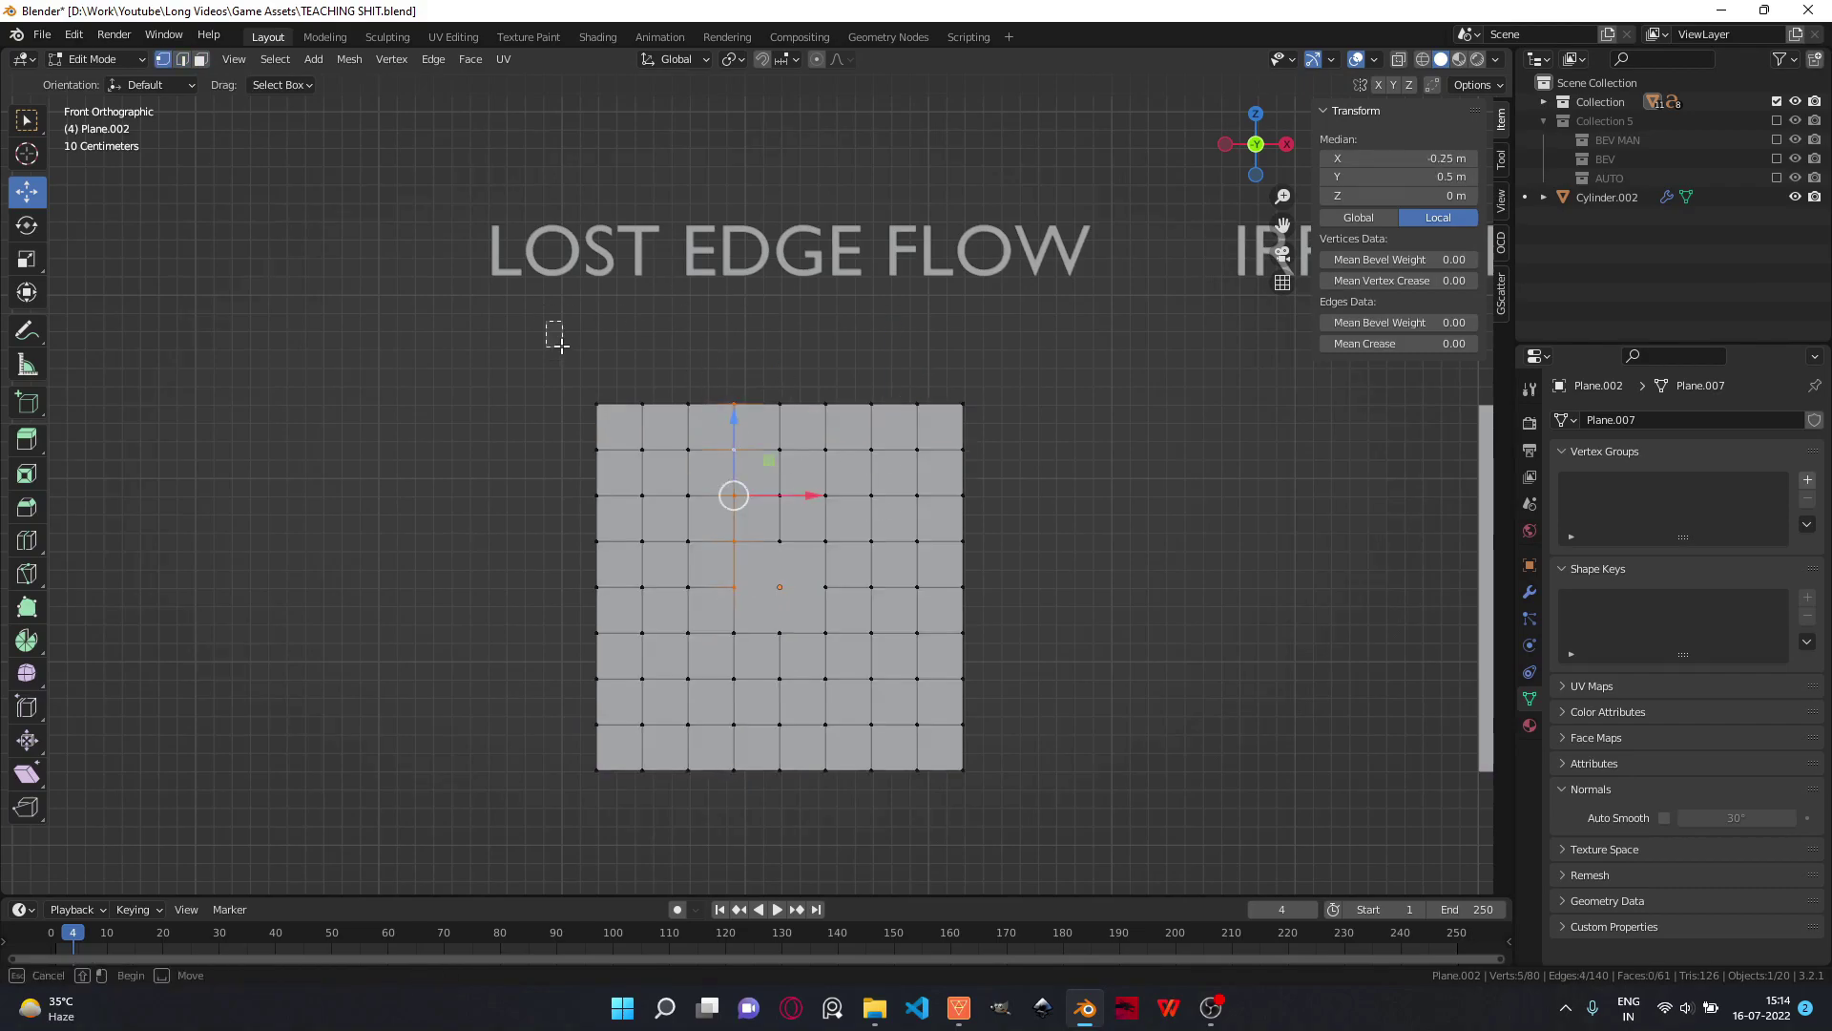
- Return to Object Mode and apply Shade Smooth to the keyhole block under Irregular Smoothing
key(Tab)
shift+middle_drag(1092, 577, 524, 565)
click(934, 540)
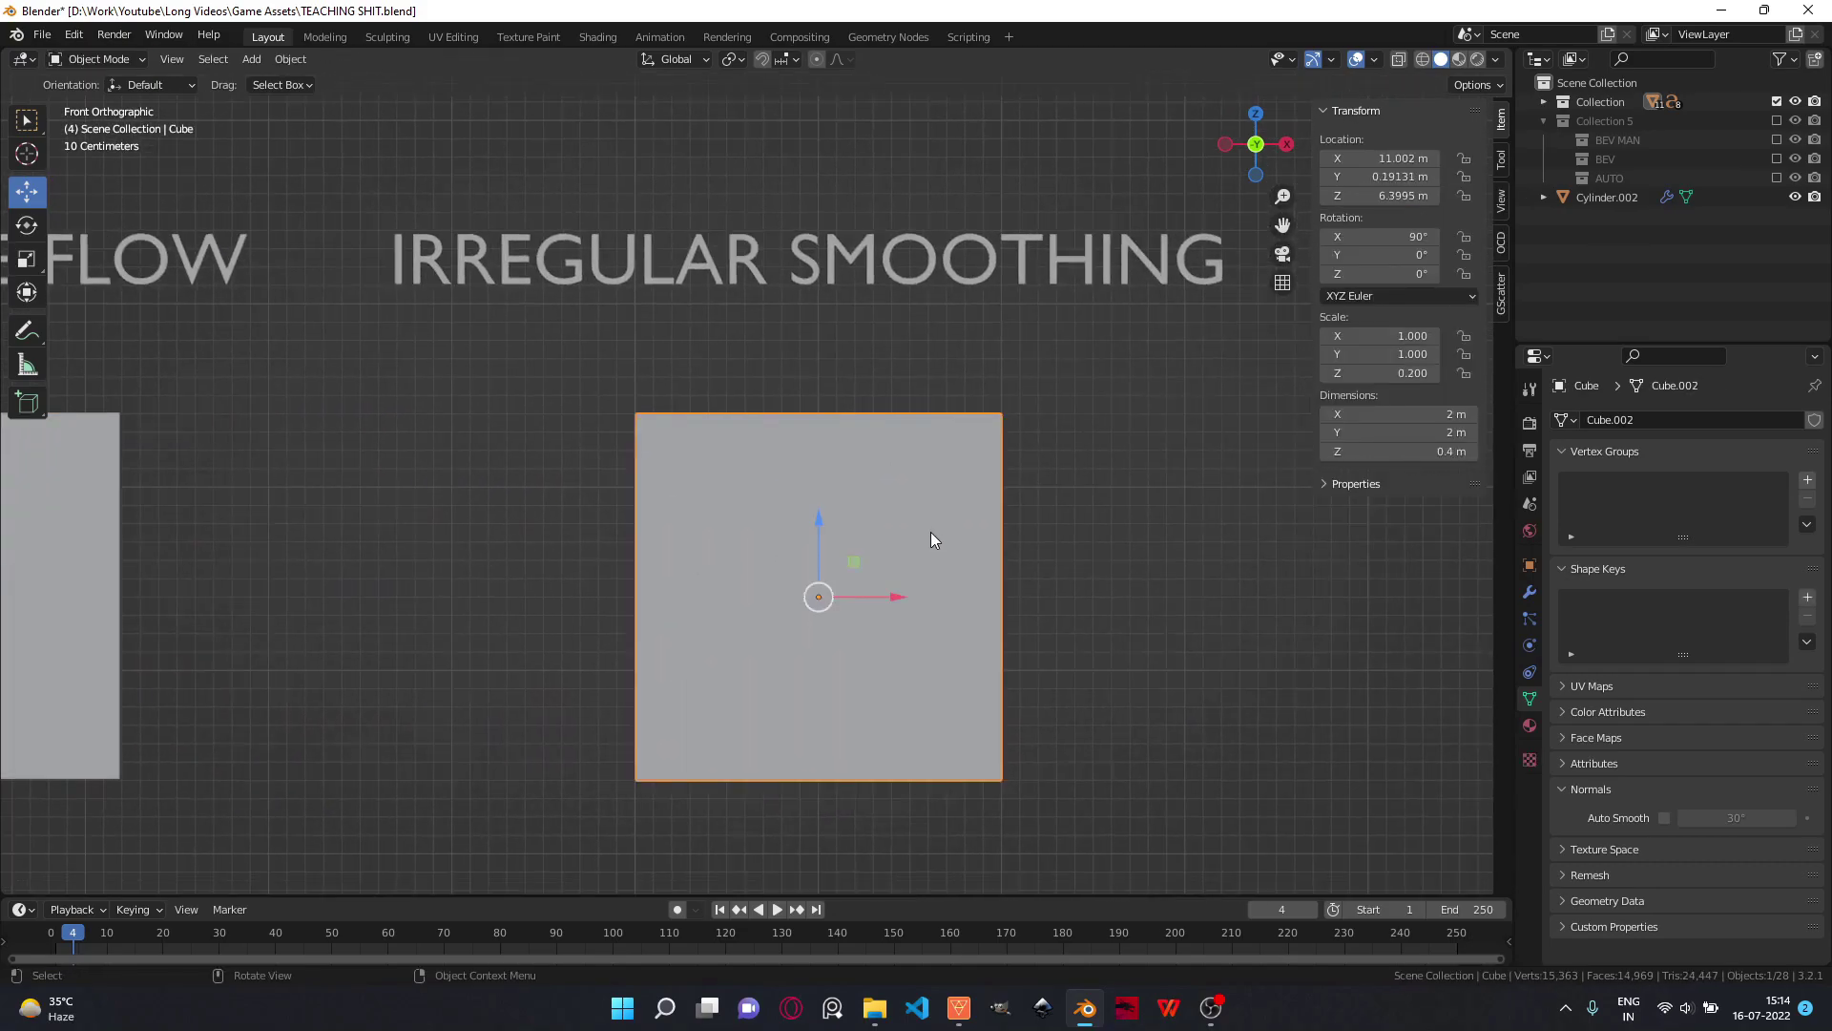
middle_drag(949, 626, 991, 551)
scroll(973, 611, up, 4)
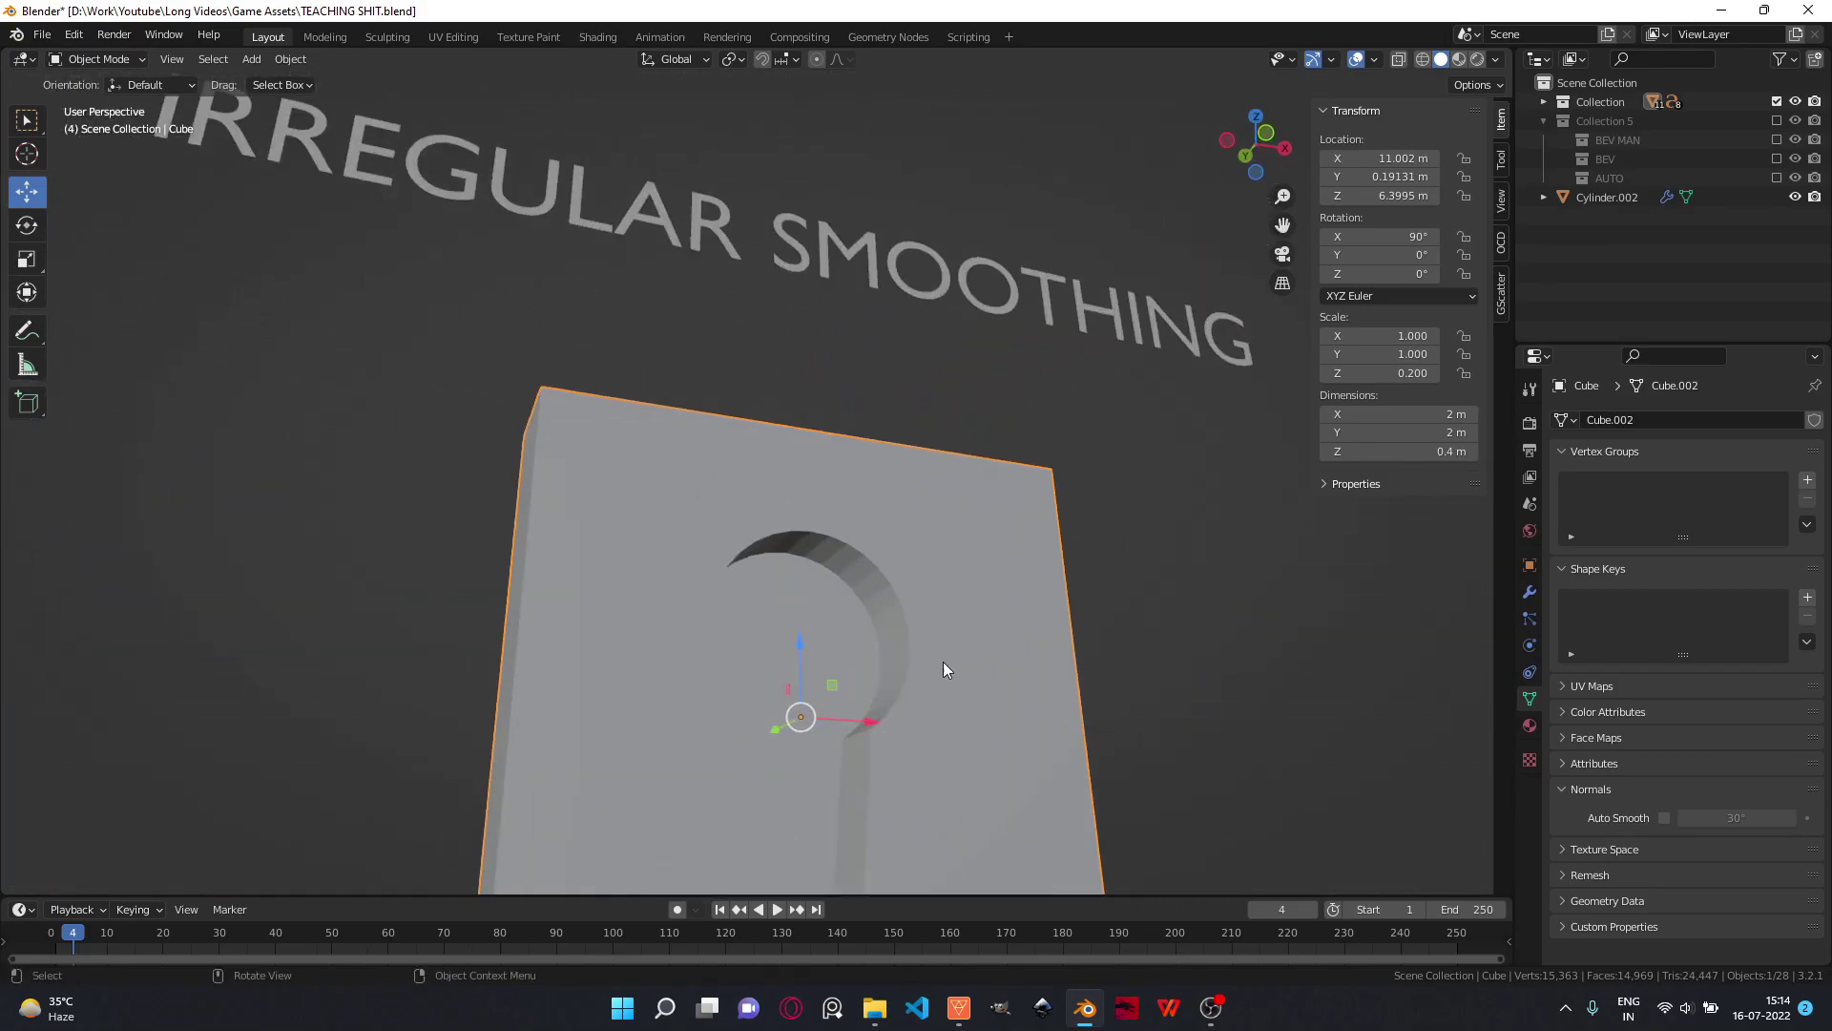
scroll(943, 658, down, 4)
middle_drag(942, 659, 823, 702)
scroll(859, 677, up, 5)
middle_drag(896, 652, 983, 644)
right_click(900, 605)
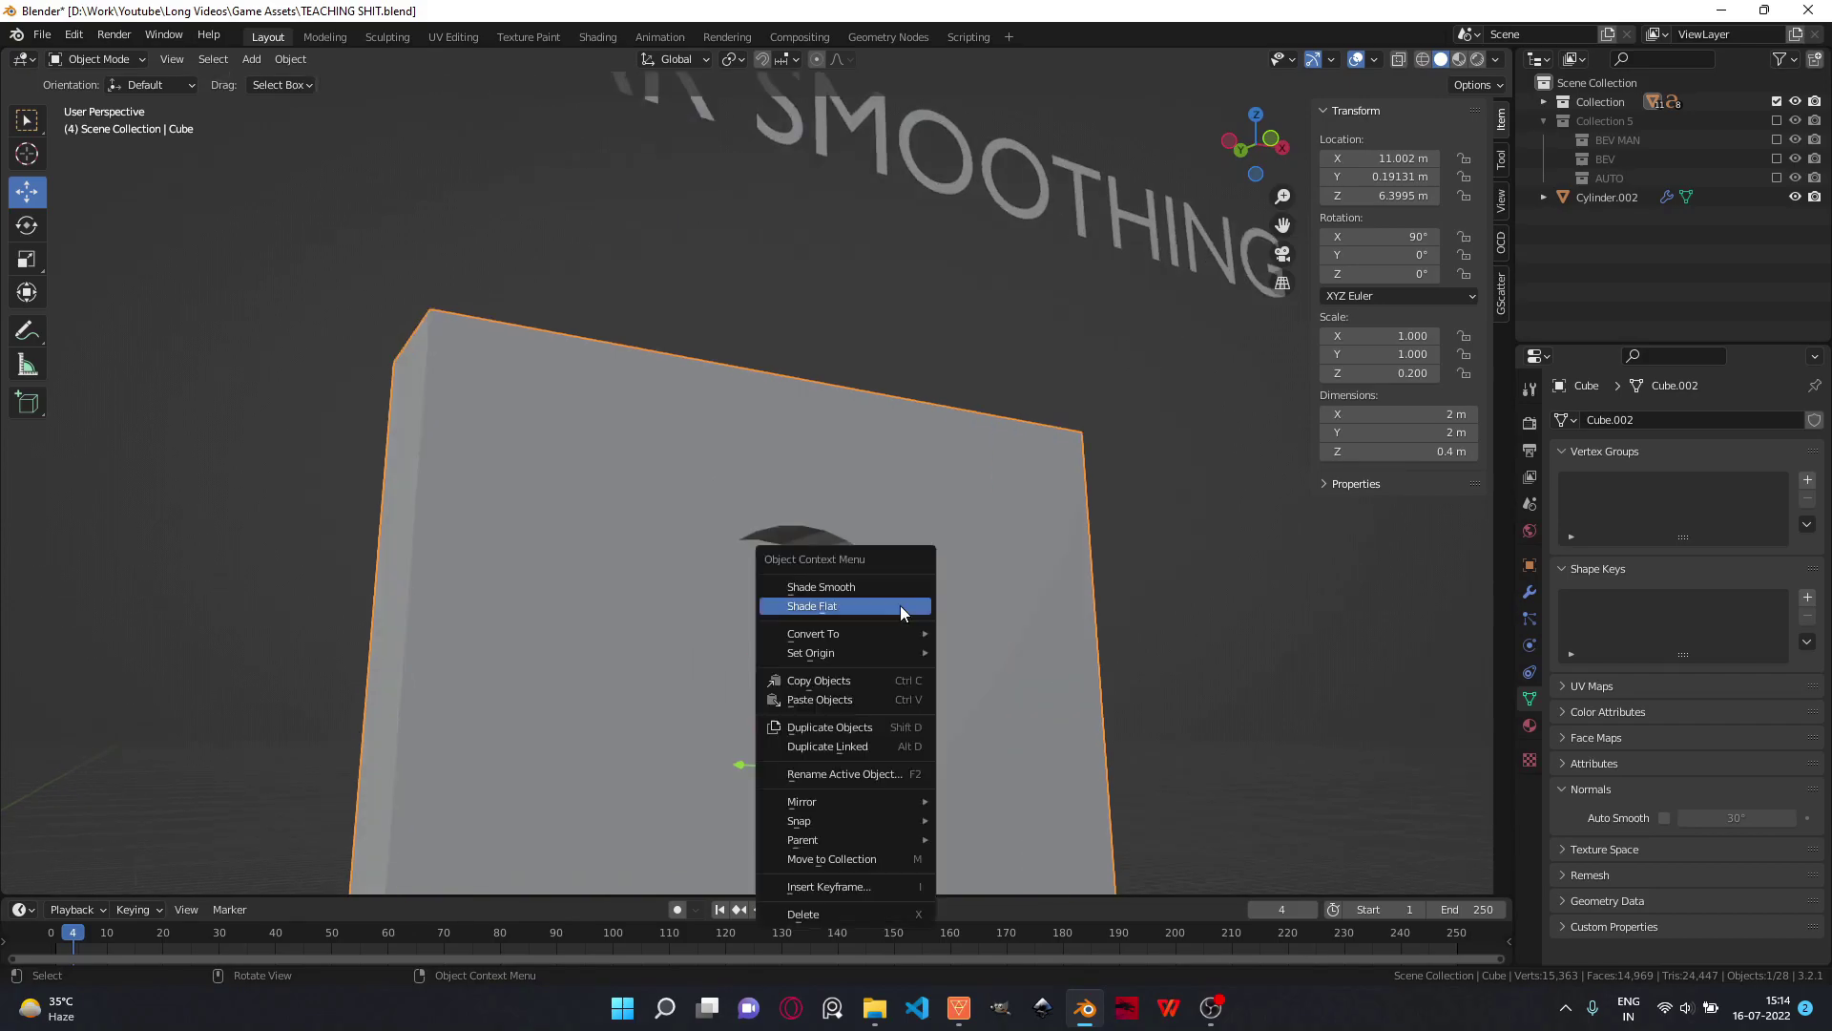
click(887, 590)
- Enter Edit Mode on the keyhole block and select each of its two large front n-gon faces in turn
mouse_move(923, 612)
middle_down()
mouse_move(945, 667)
mouse_move(850, 506)
mouse_move(939, 489)
middle_up()
key(Tab)
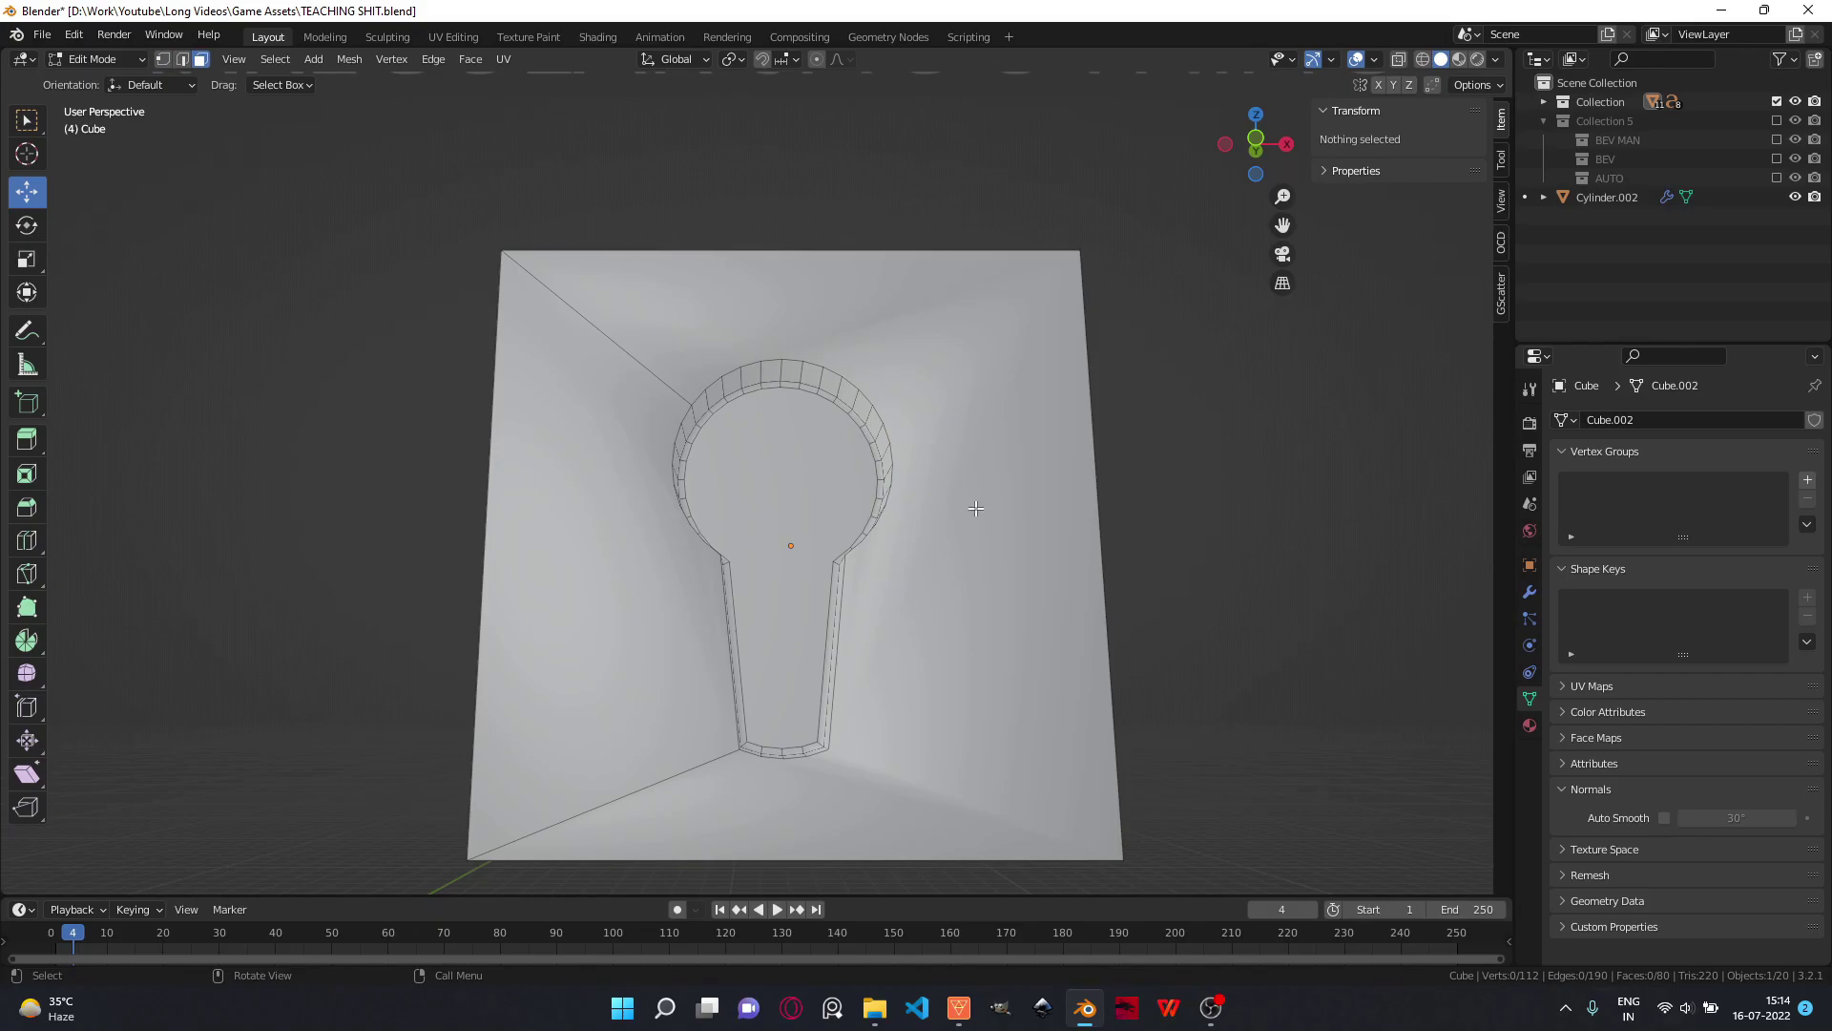
click(976, 507)
click(600, 642)
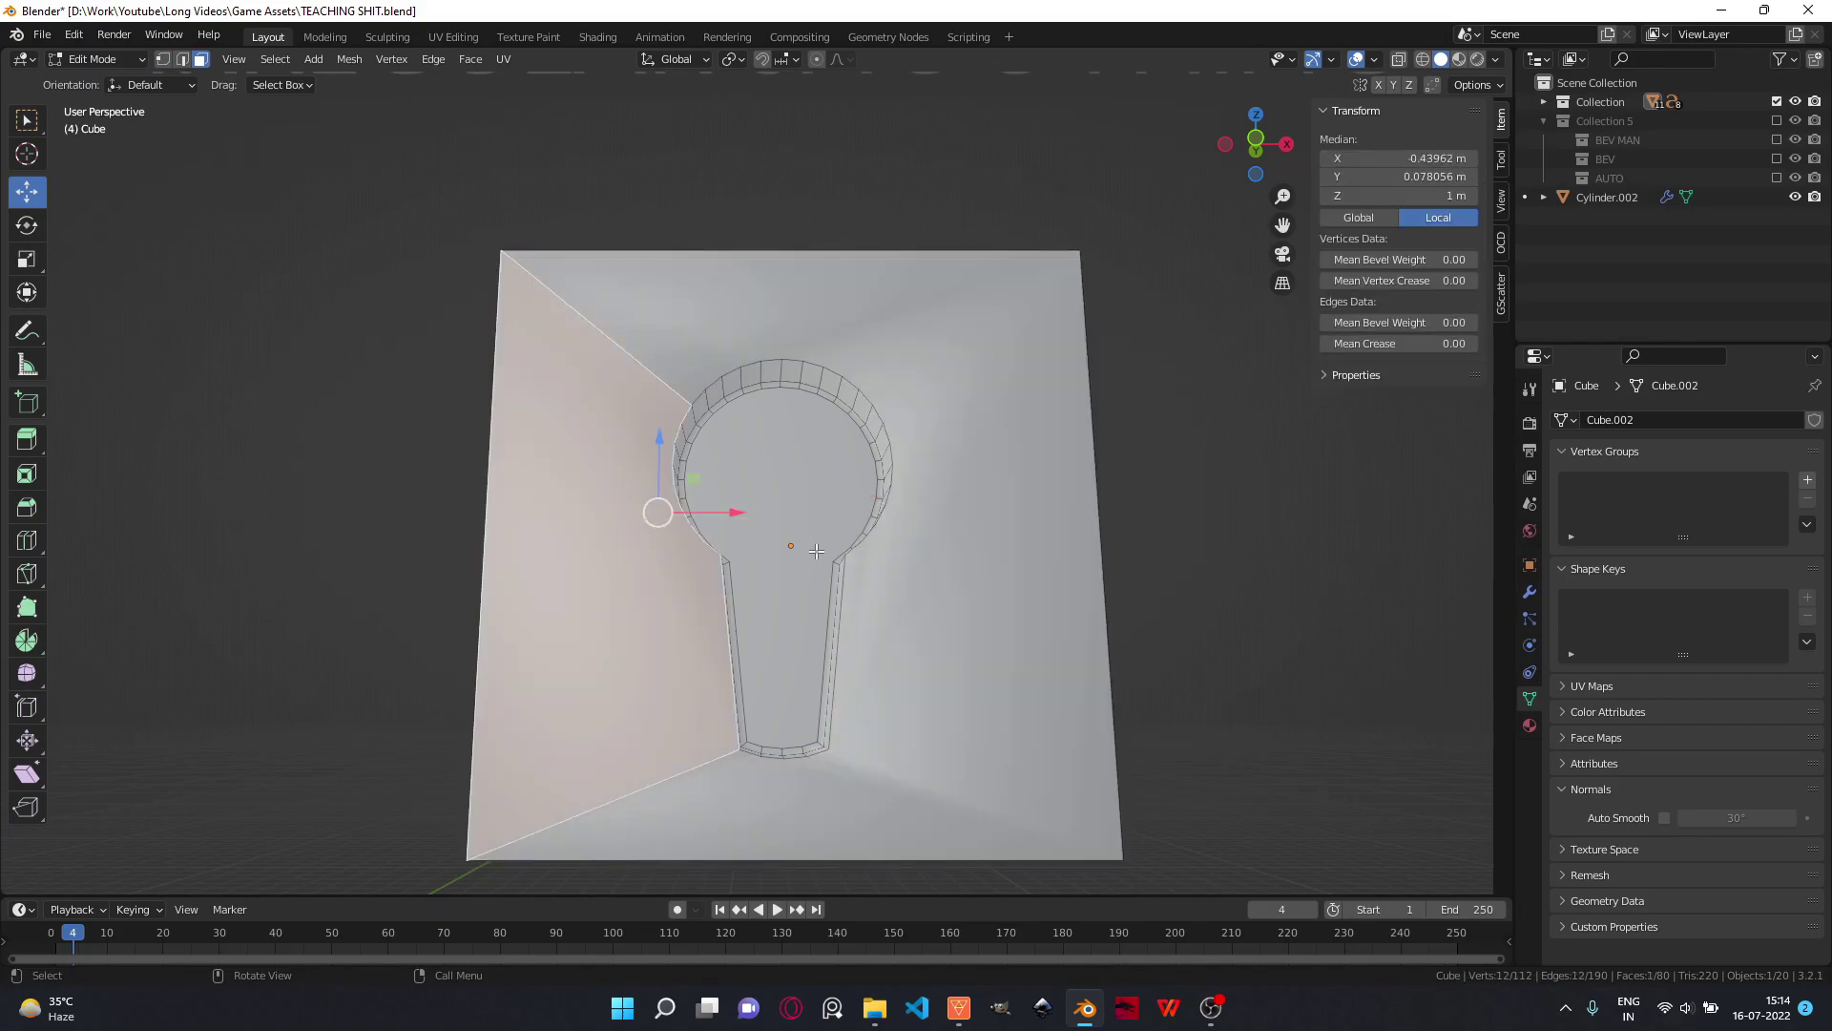
- Switch to edge selection and select the keyhole's rim loop, the front face's outer border loop and an edge inside the recess
click(183, 61)
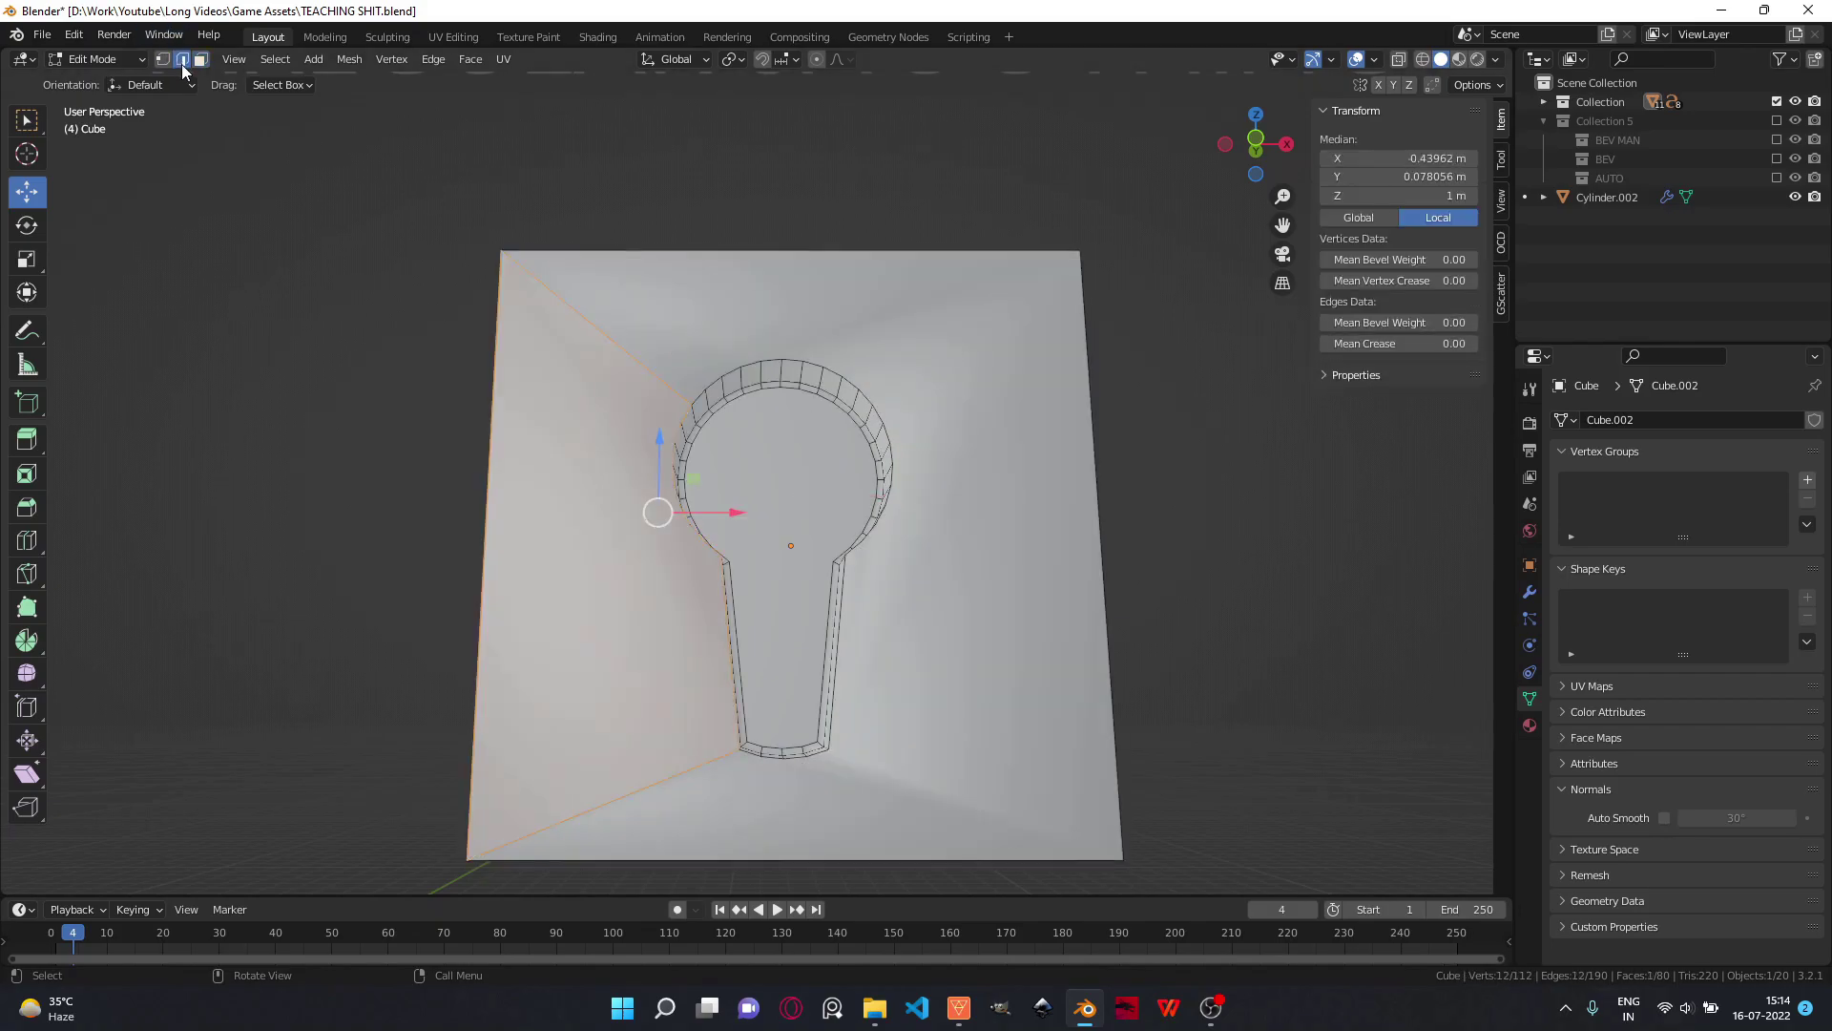
alt+click(730, 373)
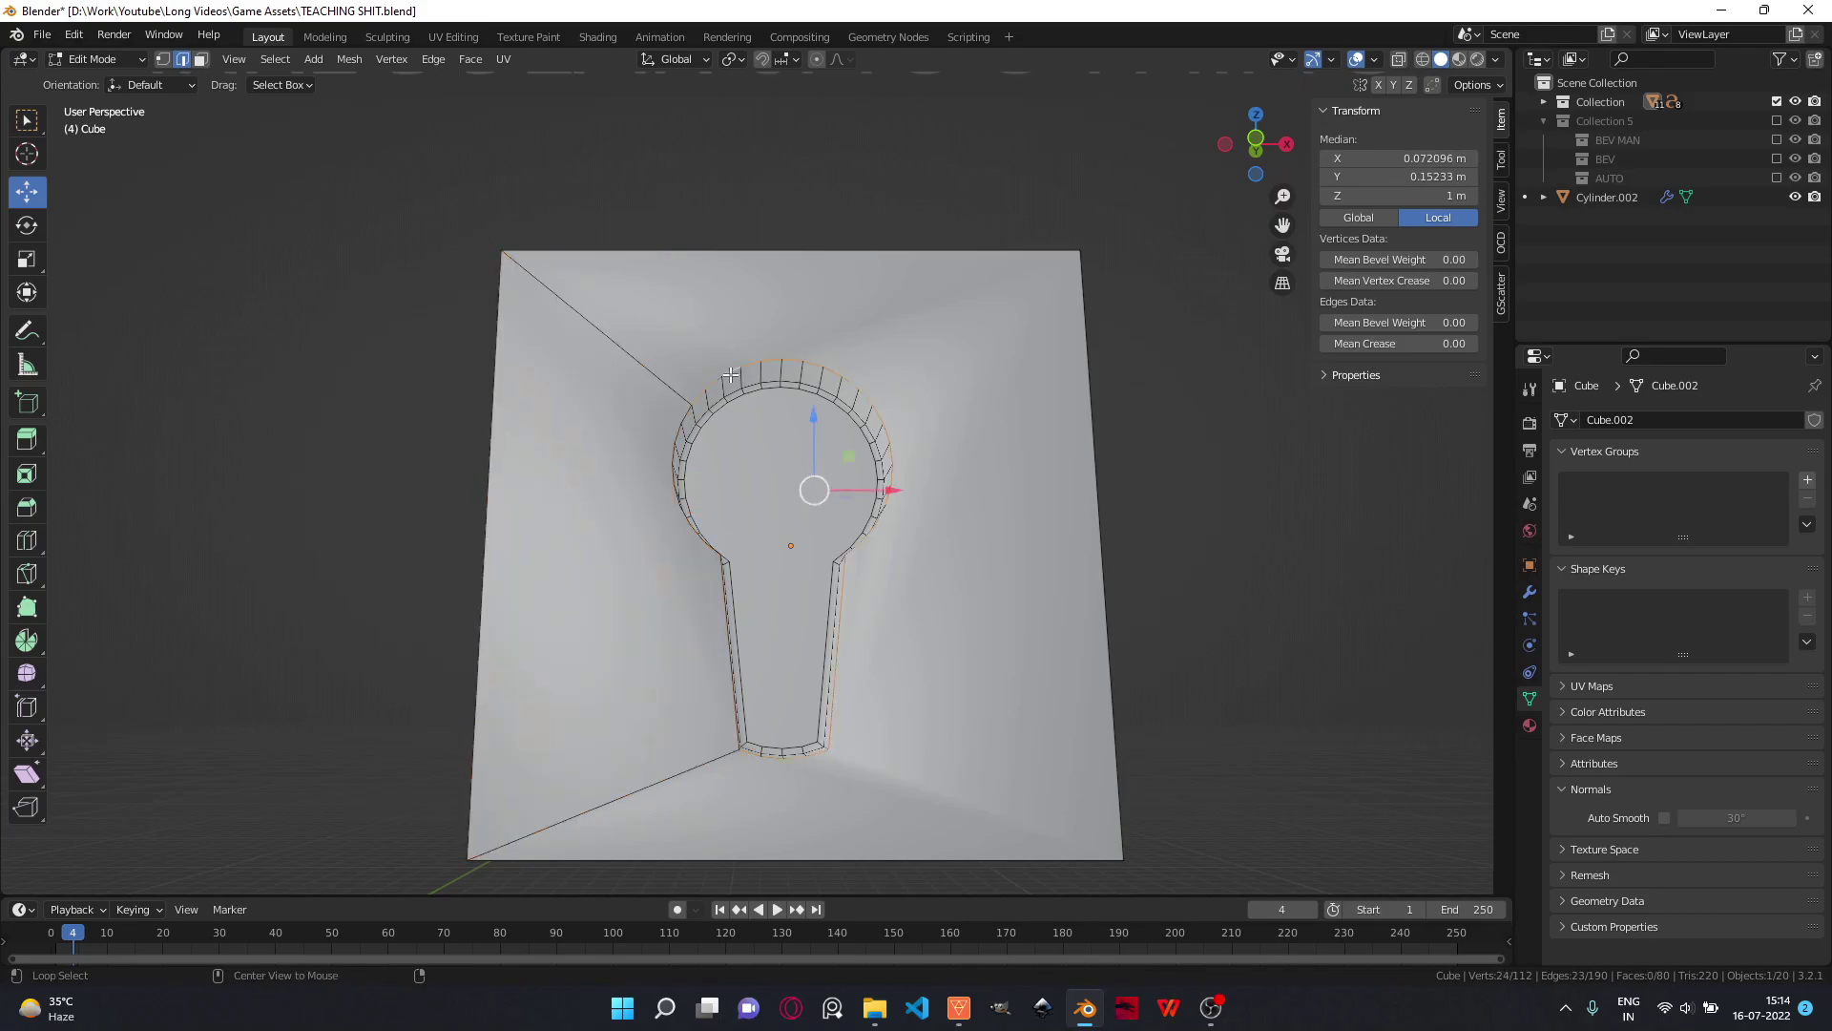
alt+click(670, 254)
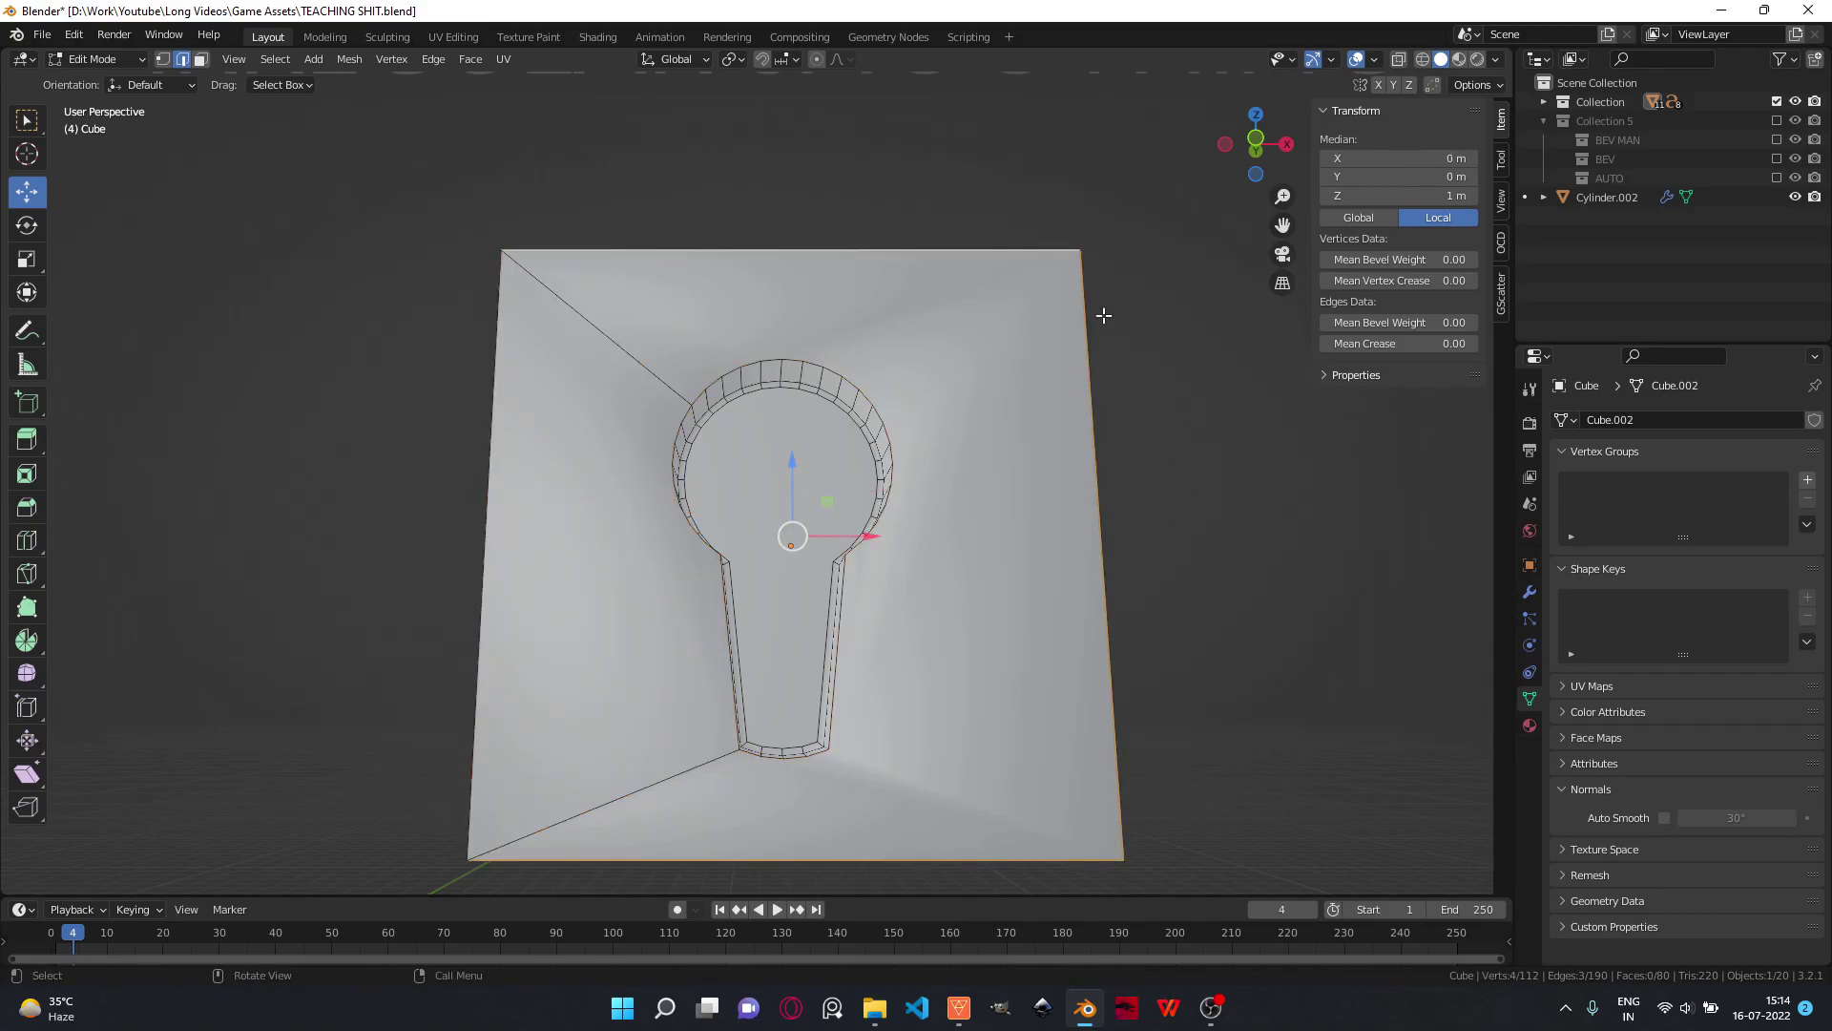
scroll(816, 342, up, 2)
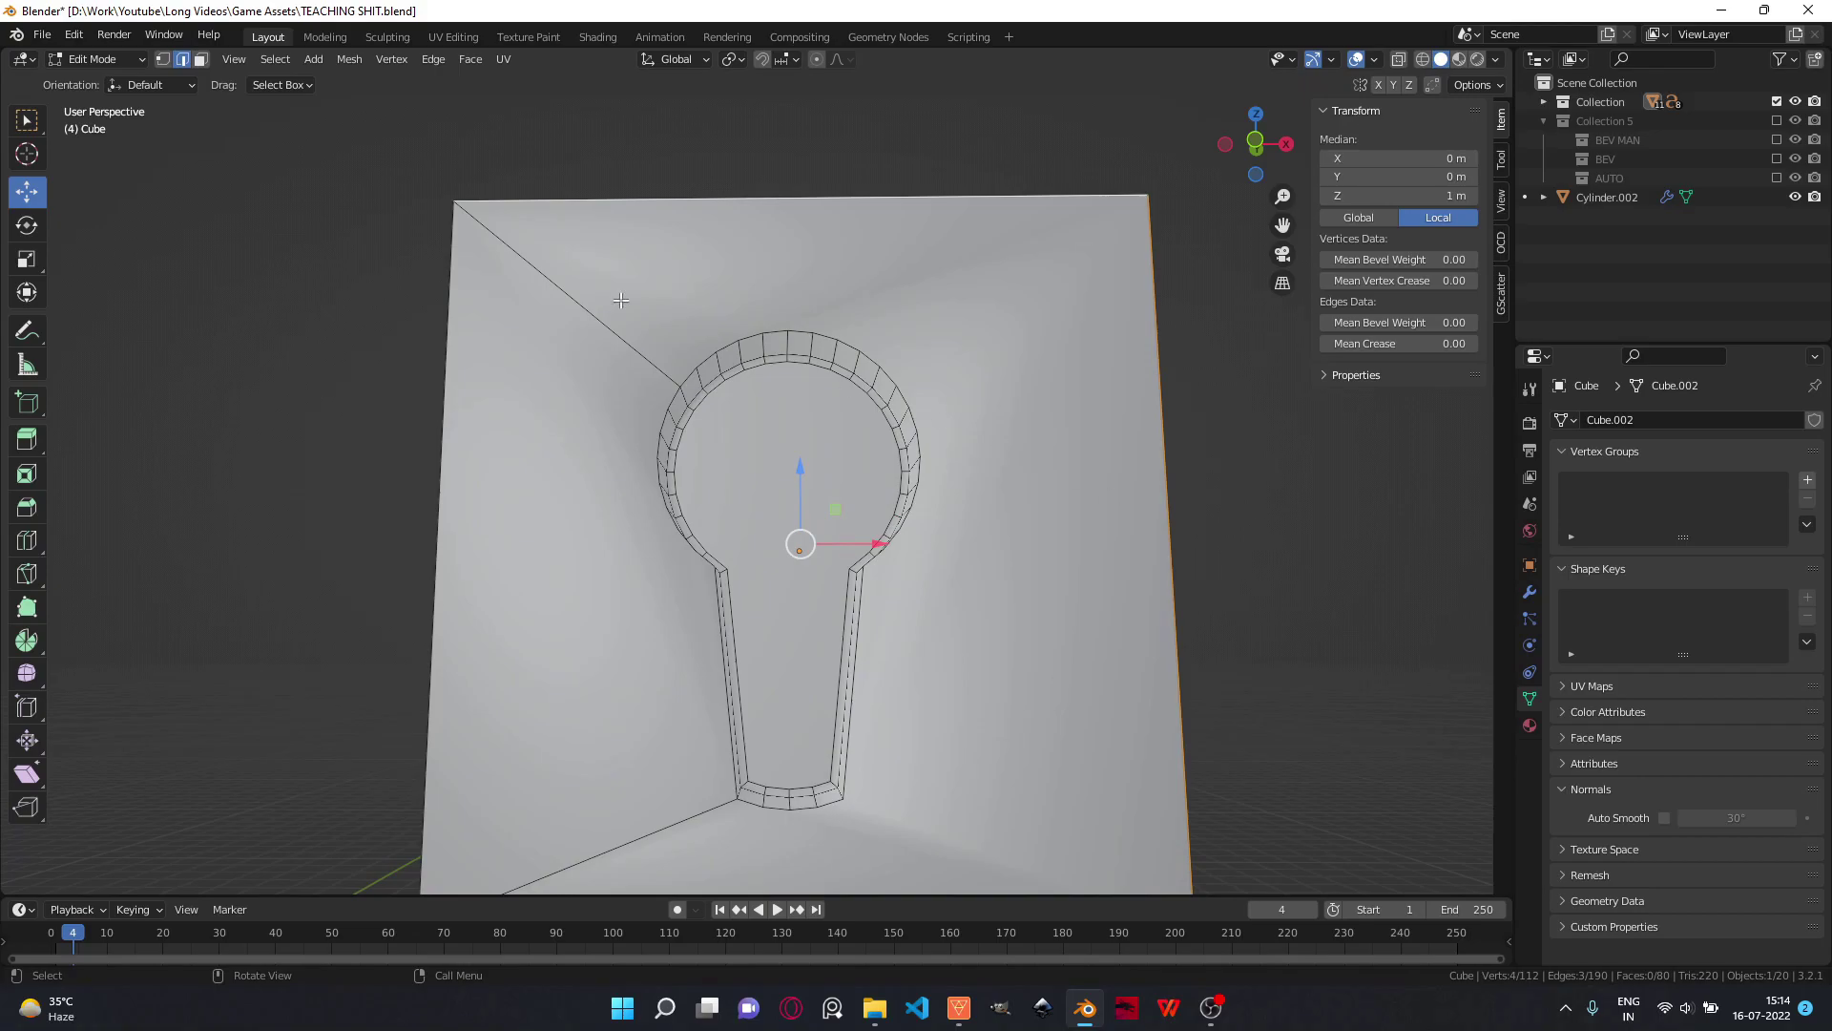
click(699, 377)
scroll(810, 326, down, 2)
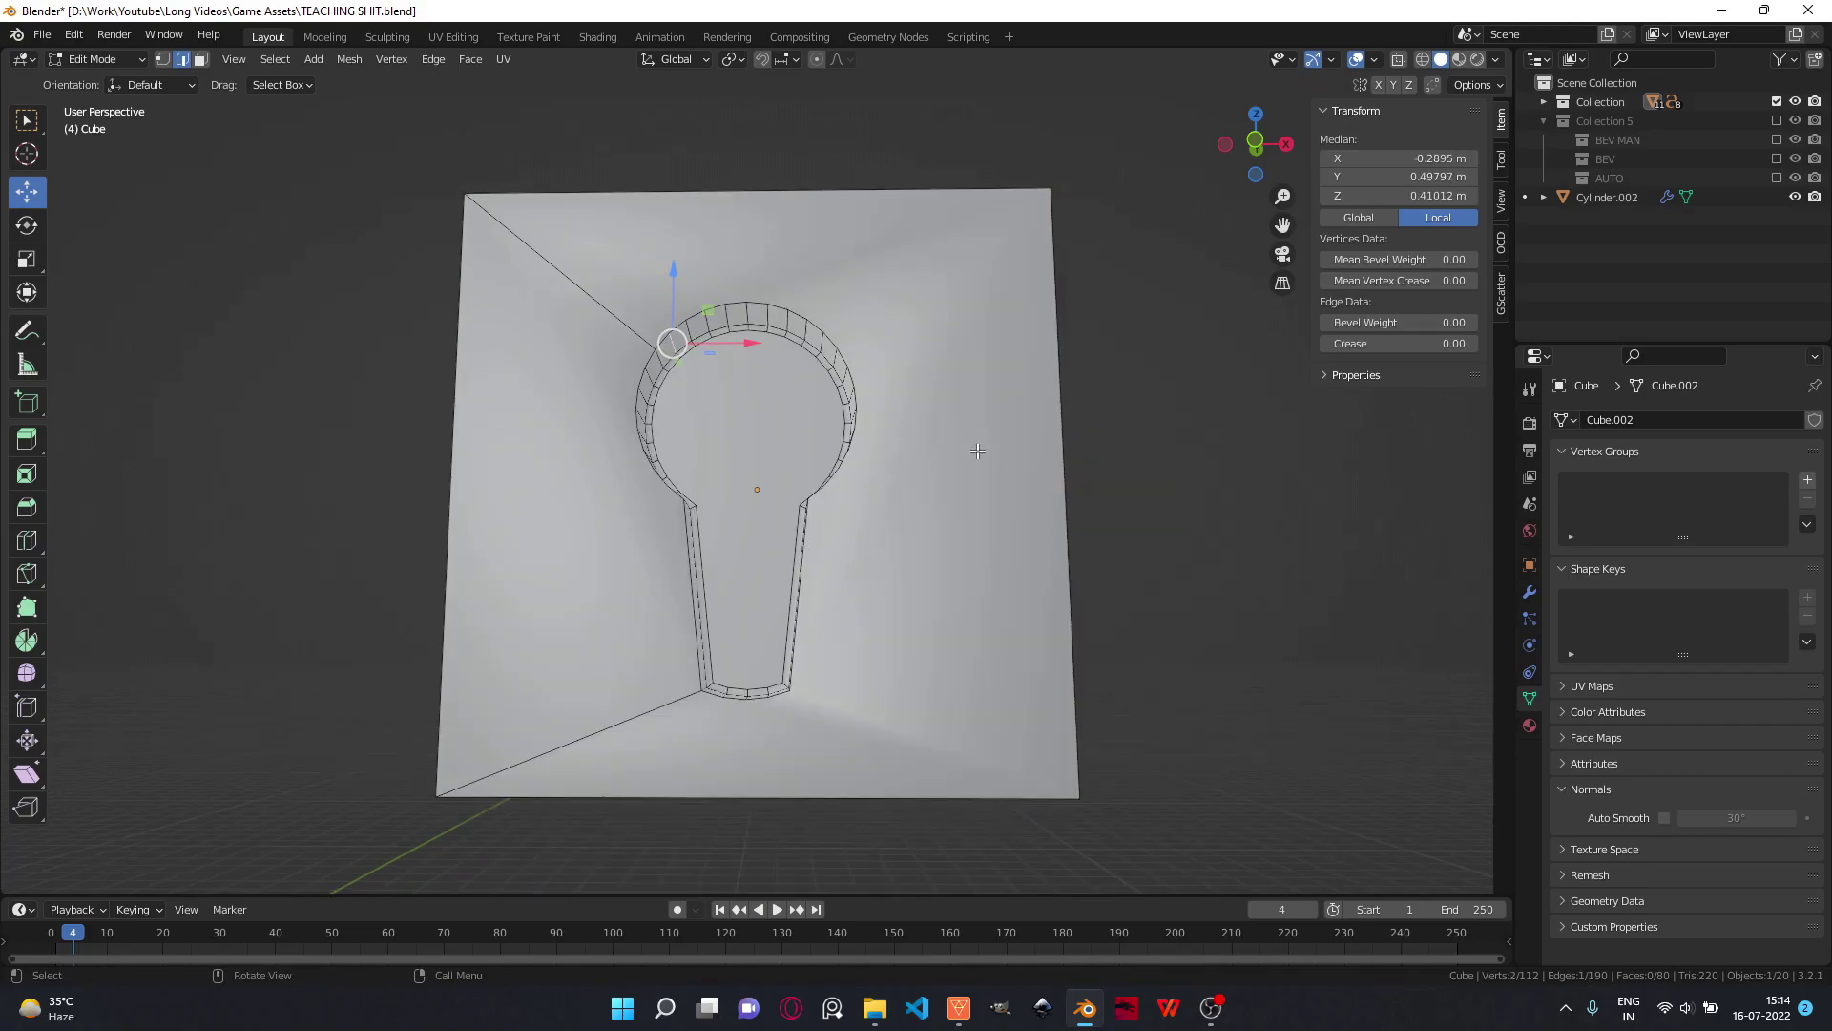
- Enable Auto Smooth in the keyhole block's normals settings, clear the mesh selection and return to Object Mode
key(Tab)
key(Tab)
click(1665, 818)
click(1178, 543)
middle_drag(964, 492, 903, 477)
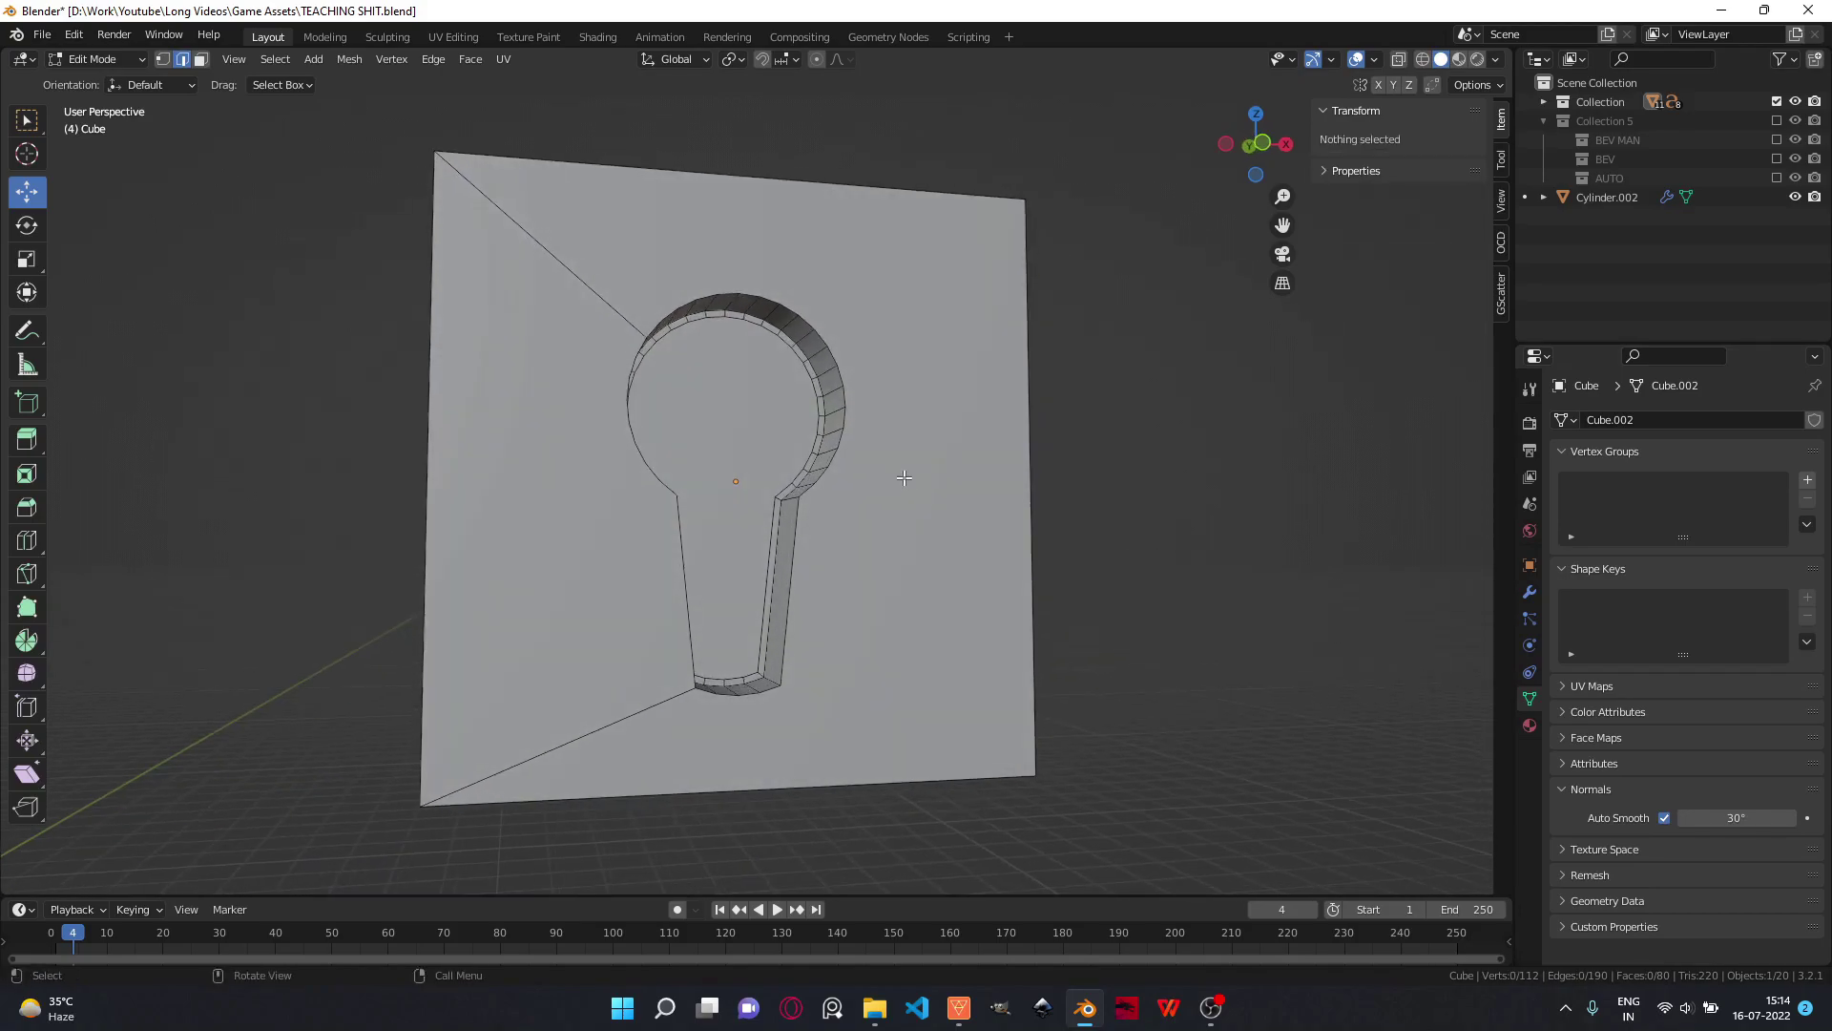
key(Tab)
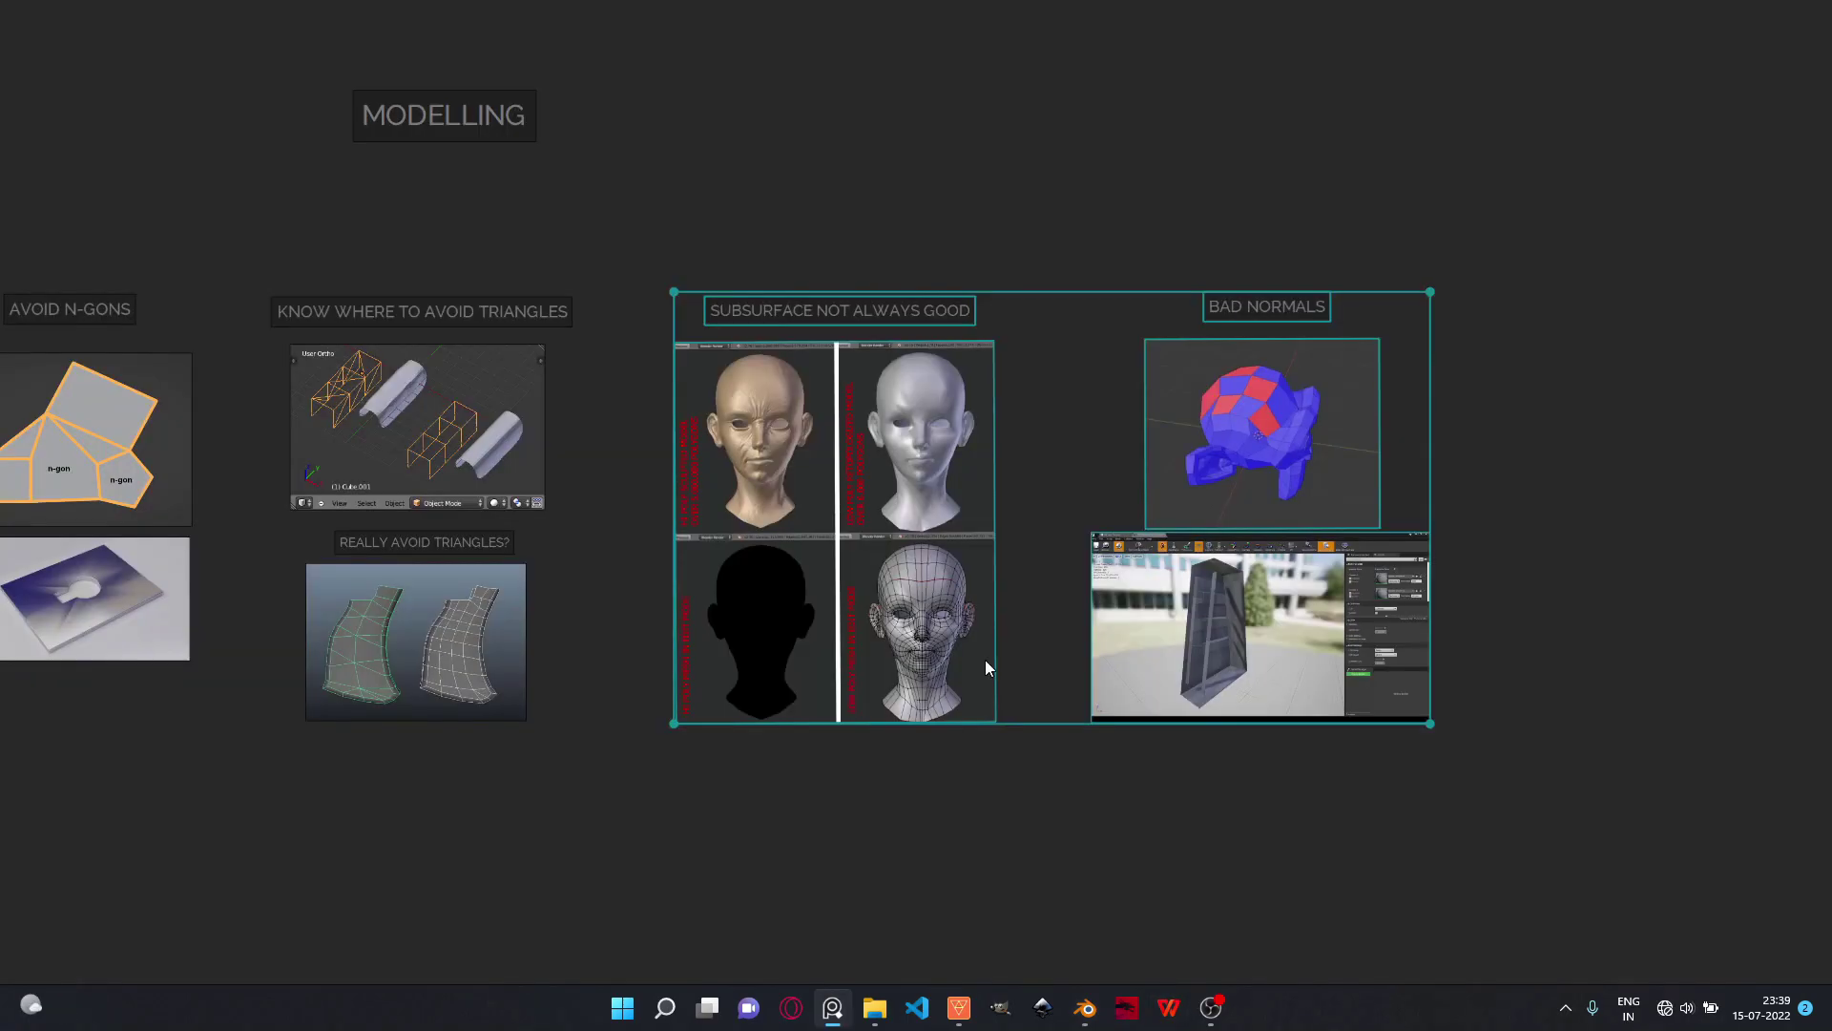
- Box-select the Subsurface Not Always Good and Bad Normals groups on the reference board, then switch to Blender
drag(614, 207, 1002, 907)
drag(1204, 124, 1552, 730)
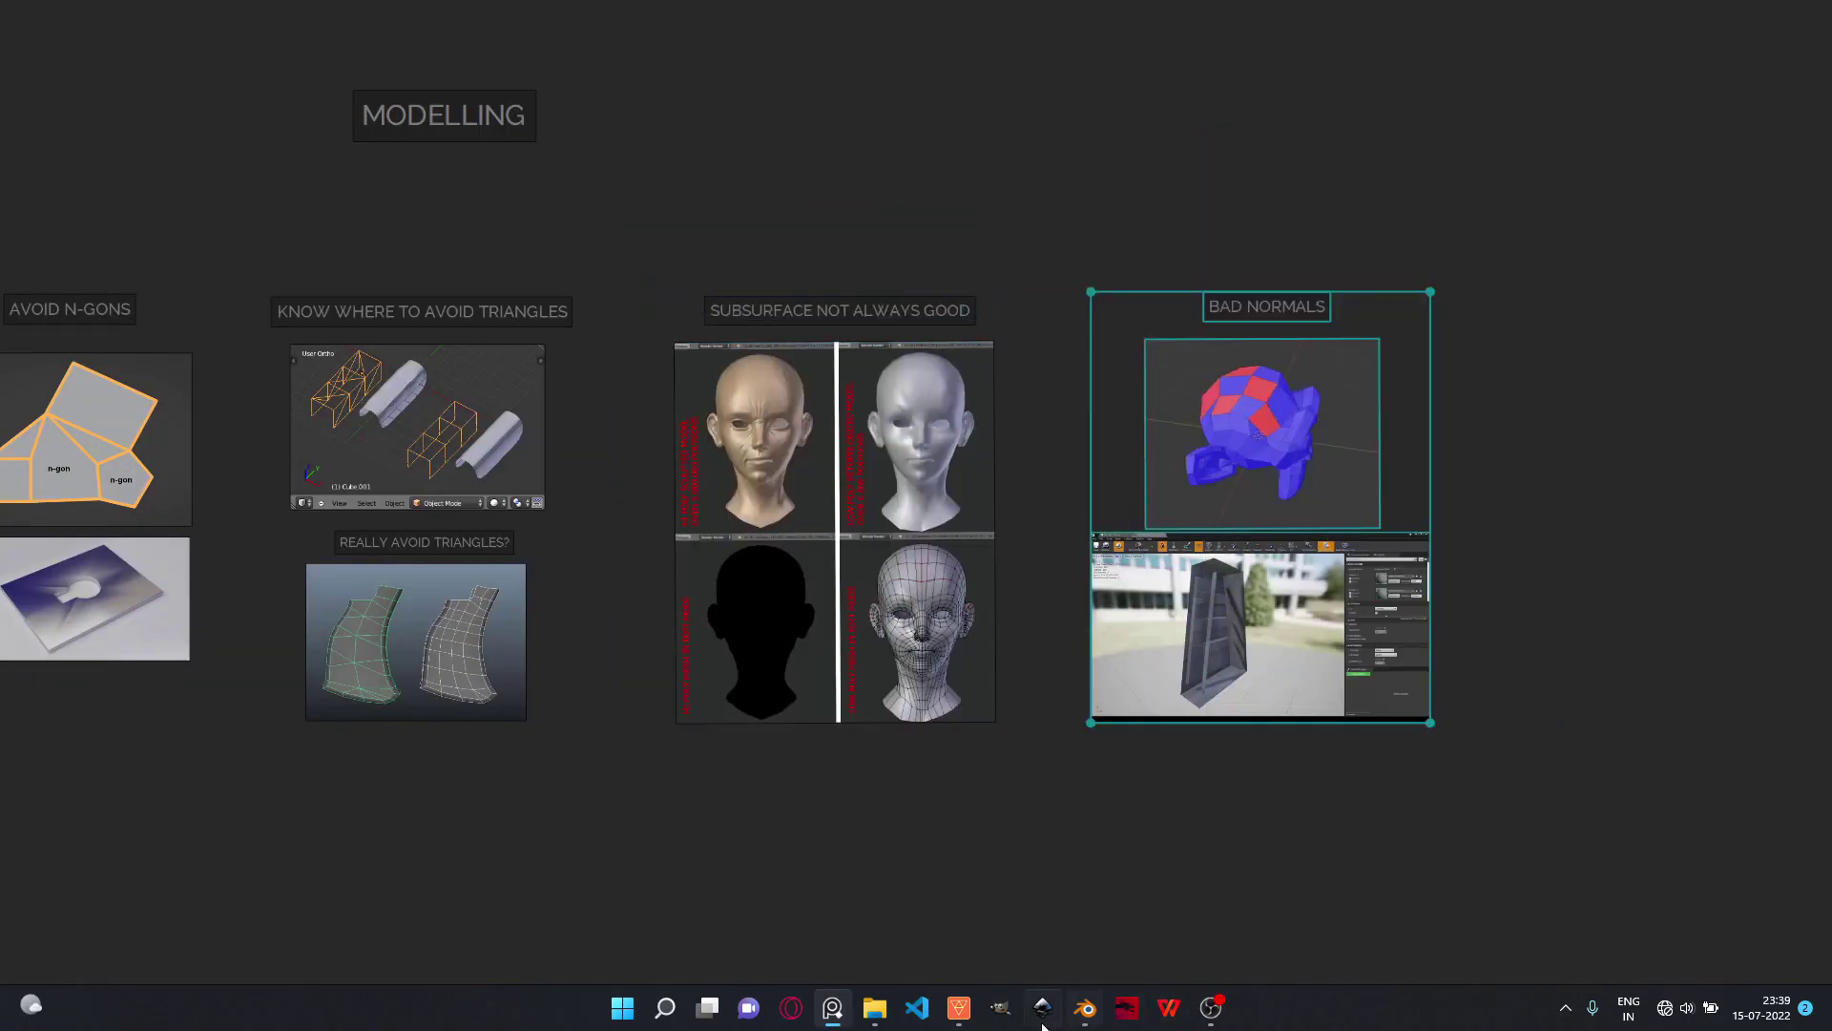
click(1085, 1010)
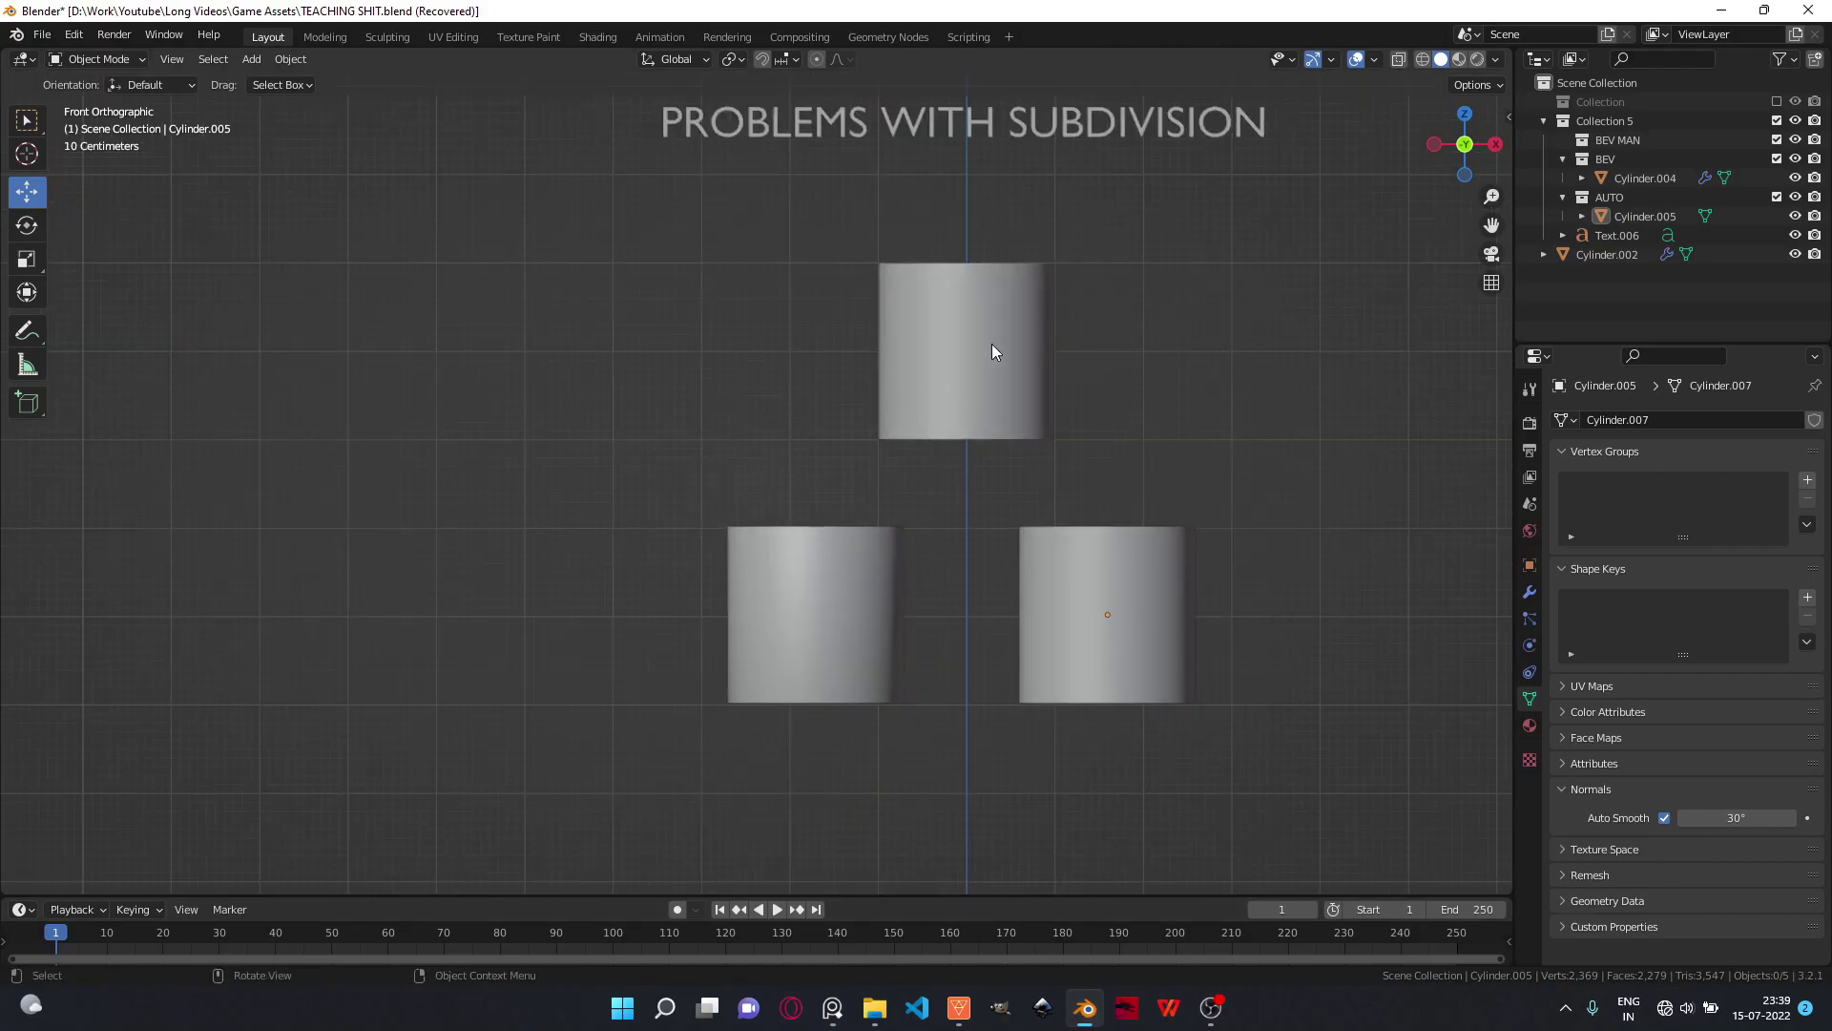
- Replace the upper cylinder under Problems With Subdivision with a newly added cylinder placed above the other two
click(992, 351)
key(Delete)
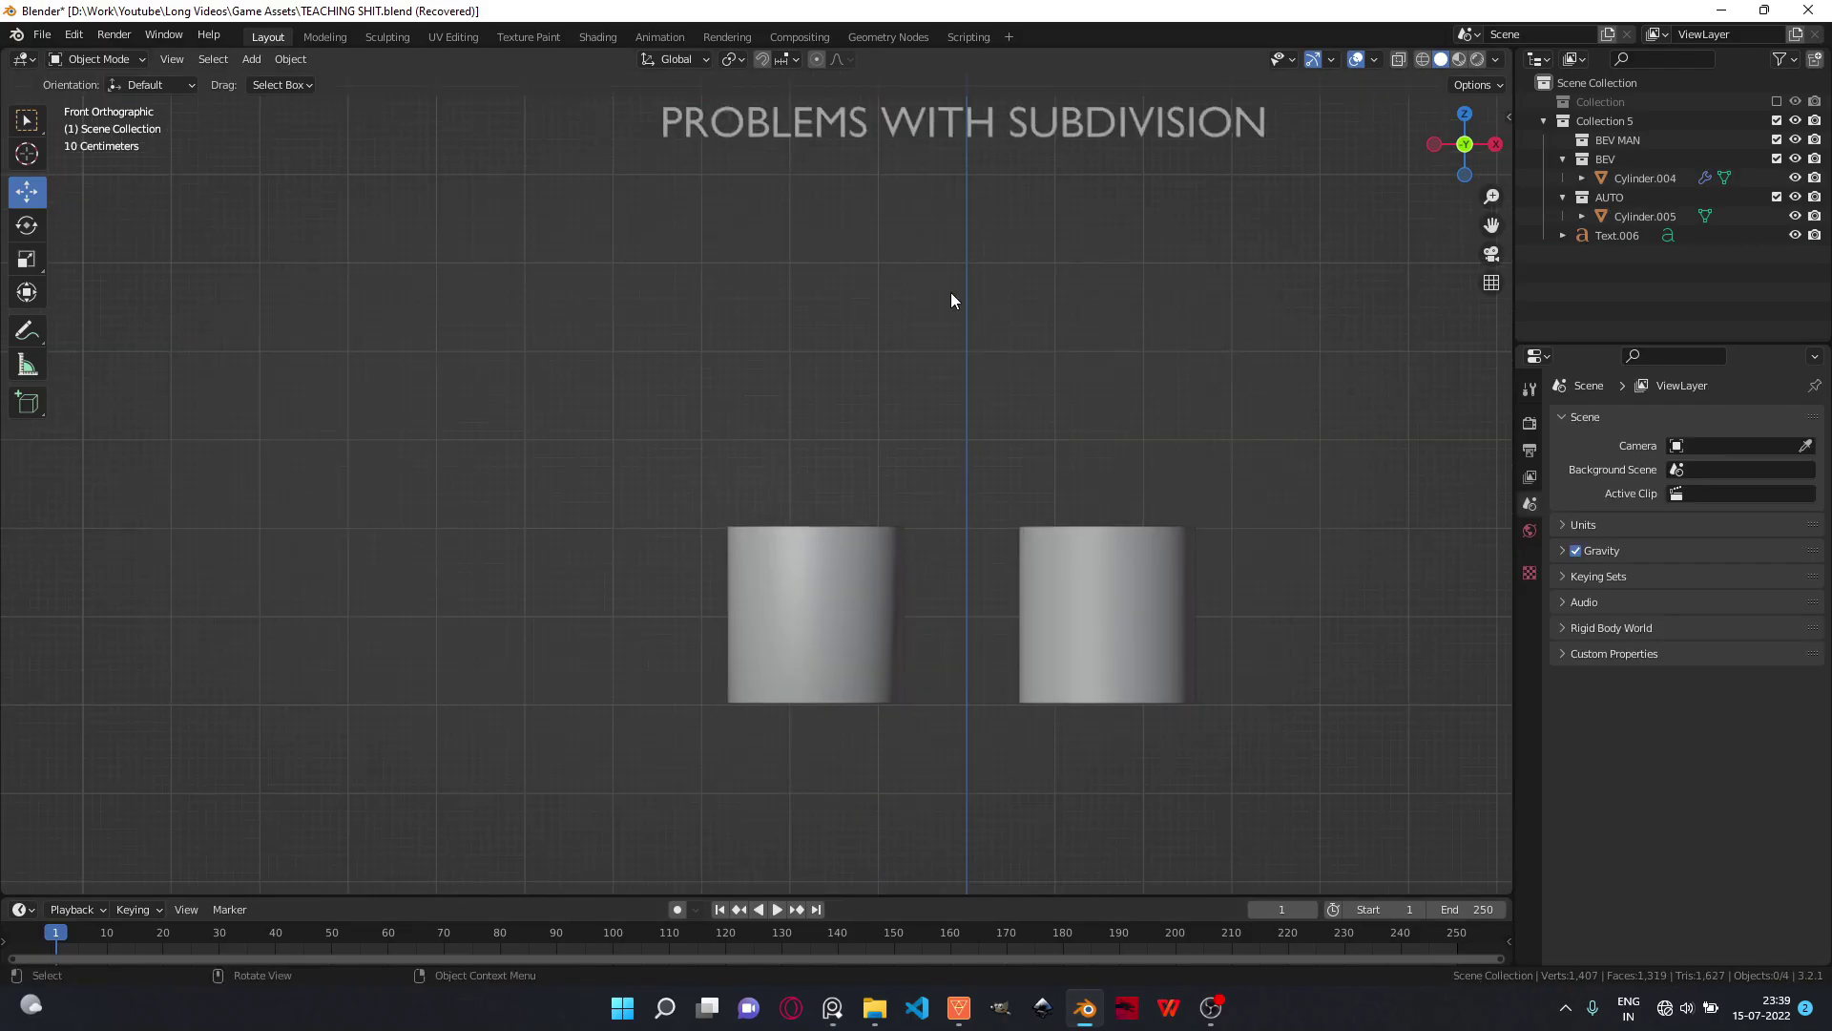
key(shift+a)
click(1101, 418)
scroll(1101, 418, down, 4)
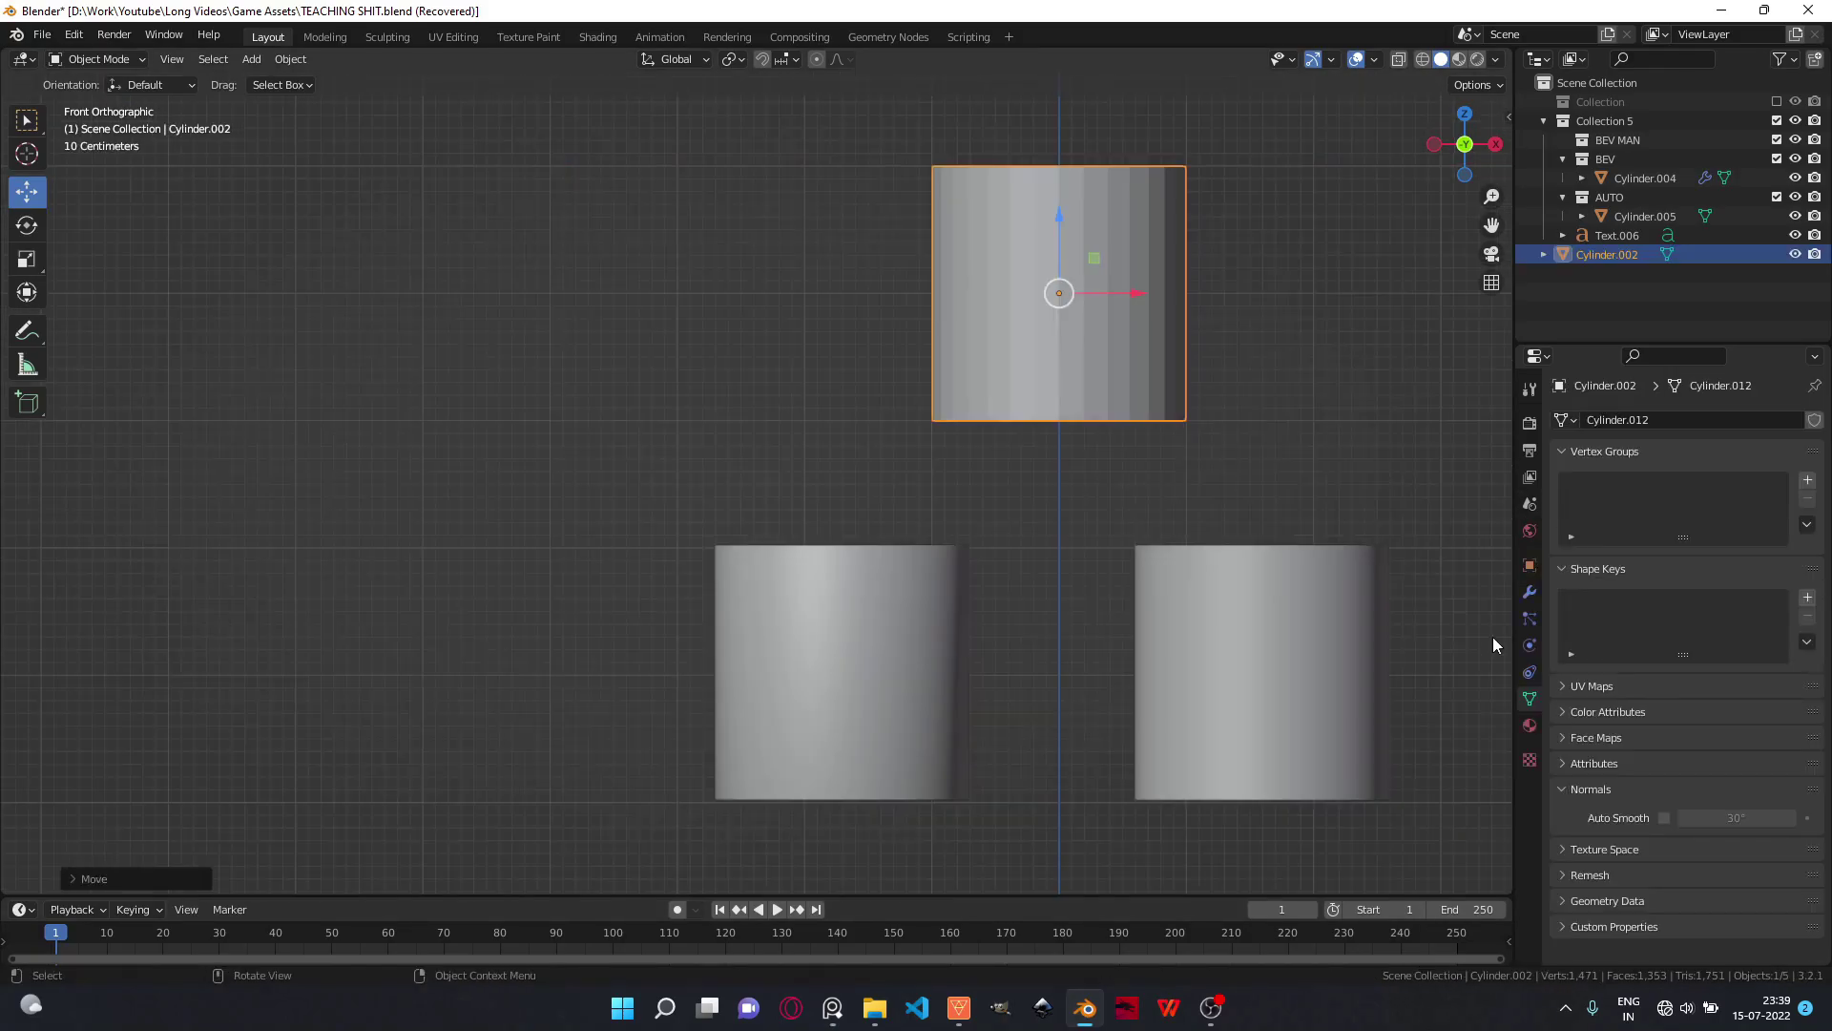
- Add a Subdivision Surface modifier to the new cylinder and enter its Edit Mode
click(1529, 592)
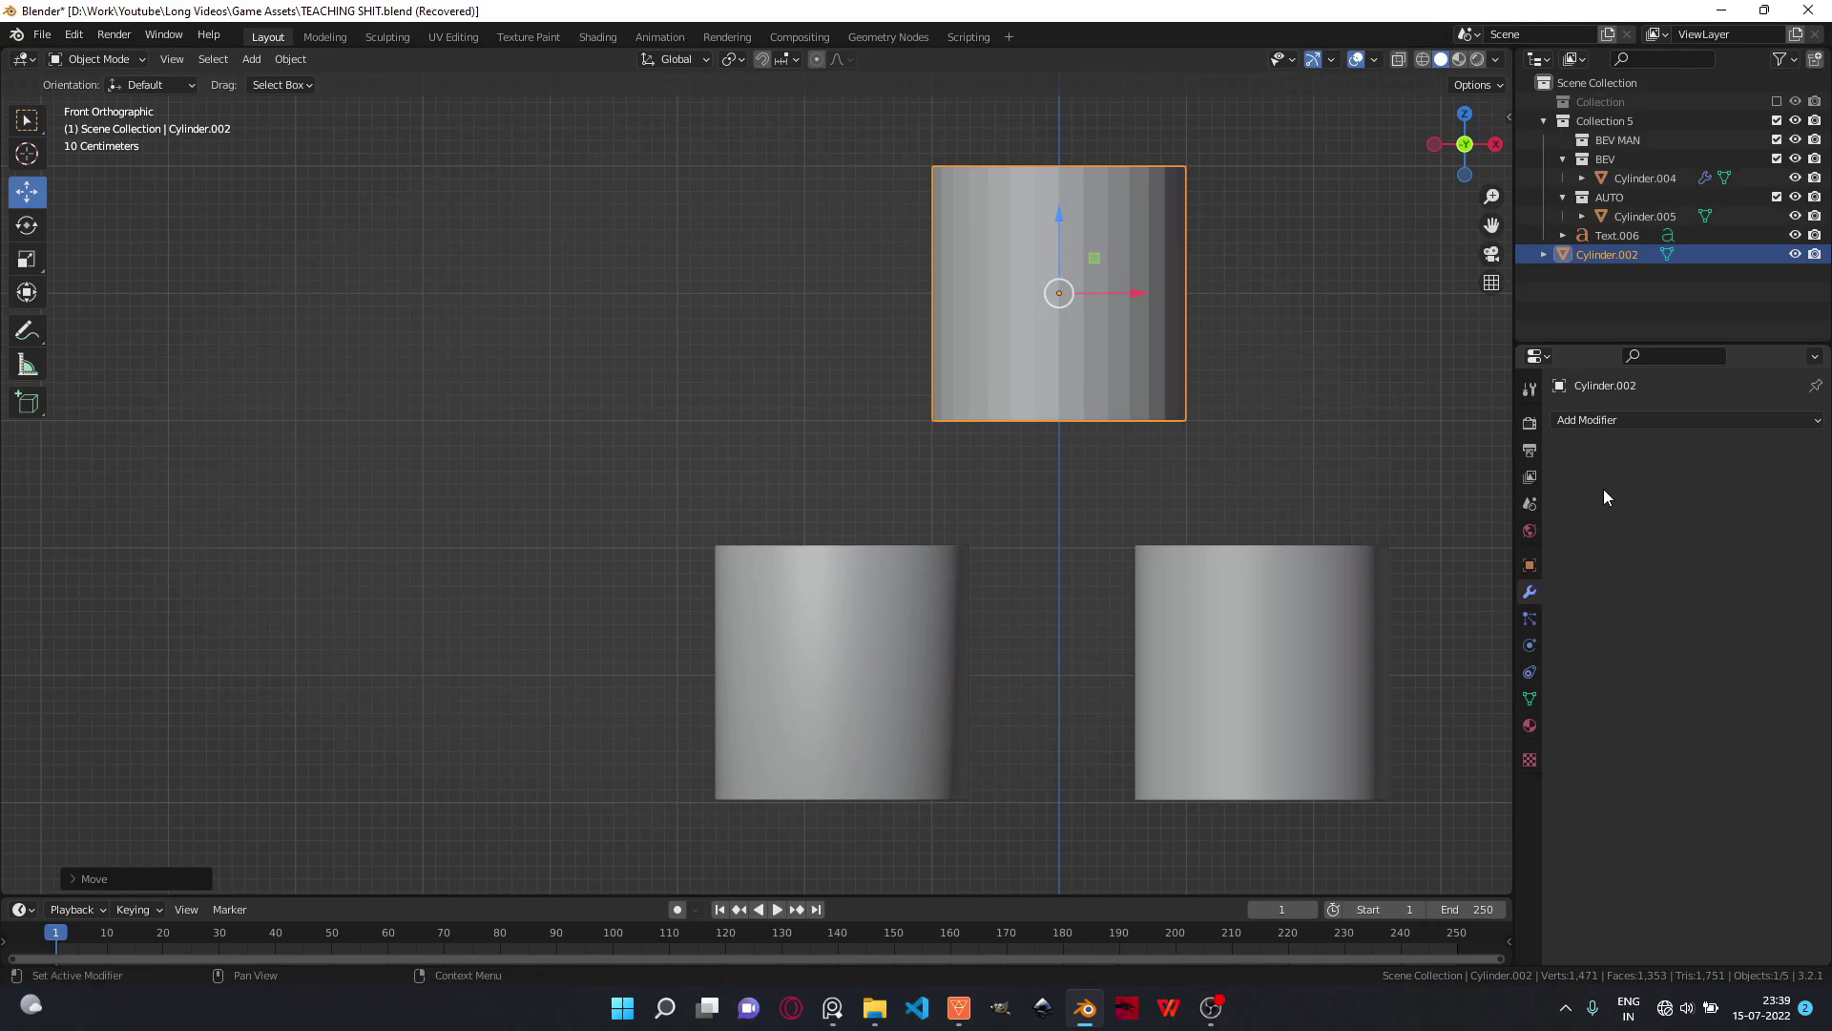
click(1612, 419)
click(1441, 773)
key(Tab)
scroll(1087, 426, up, 3)
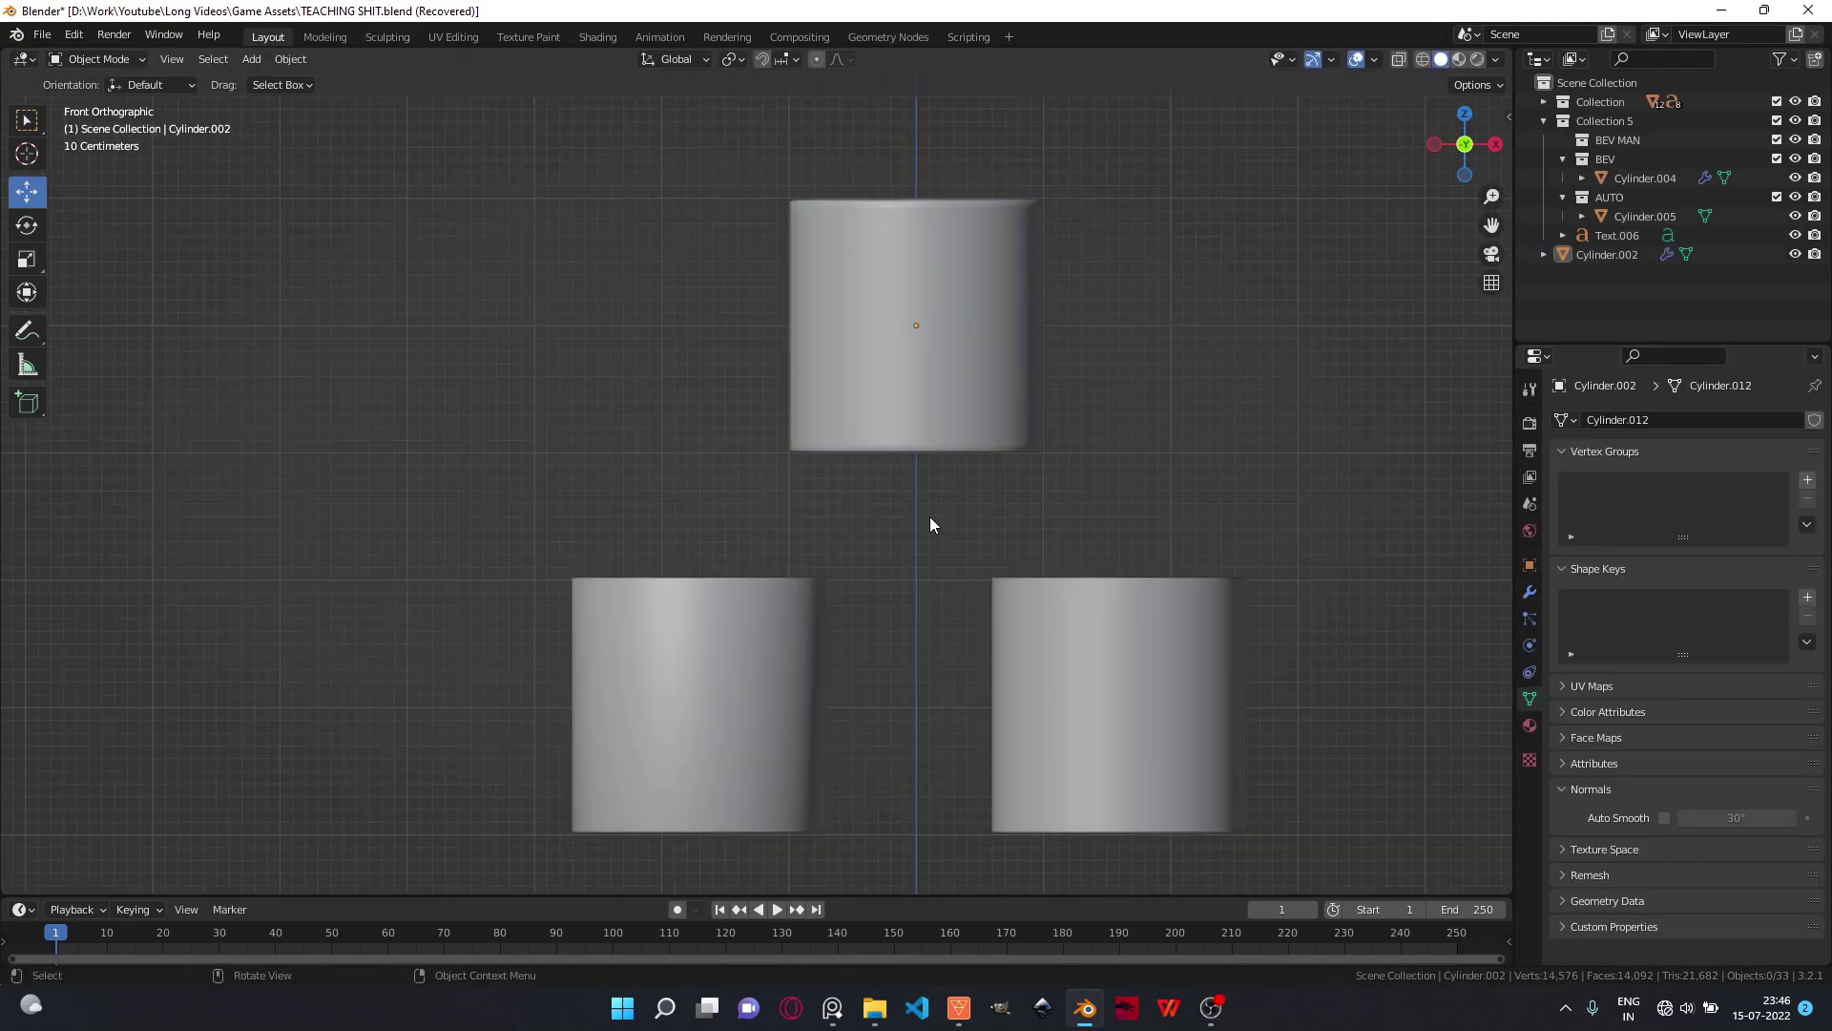
- Examine the upper cylinder's mesh in Edit Mode and return to Object Mode
click(916, 413)
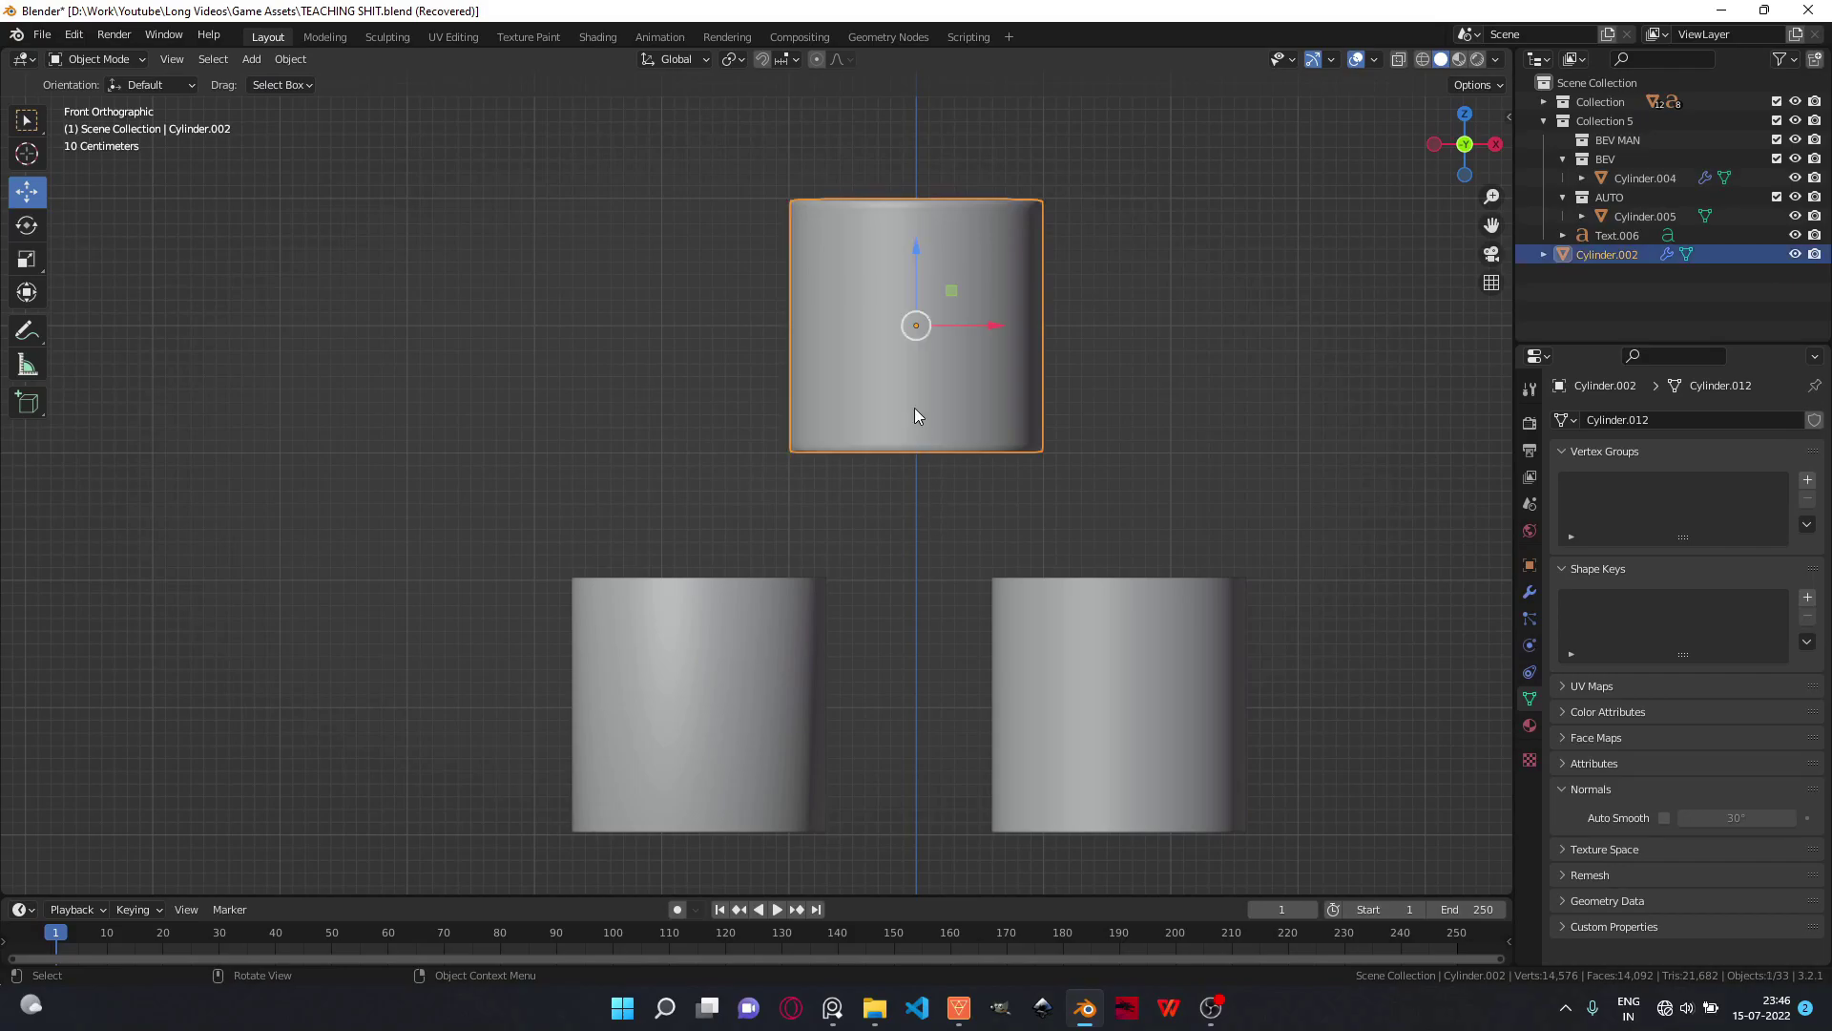
scroll(916, 411, up, 2)
key(Tab)
scroll(979, 458, up, 2)
key(Tab)
scroll(1045, 403, down, 2)
scroll(1045, 405, down, 2)
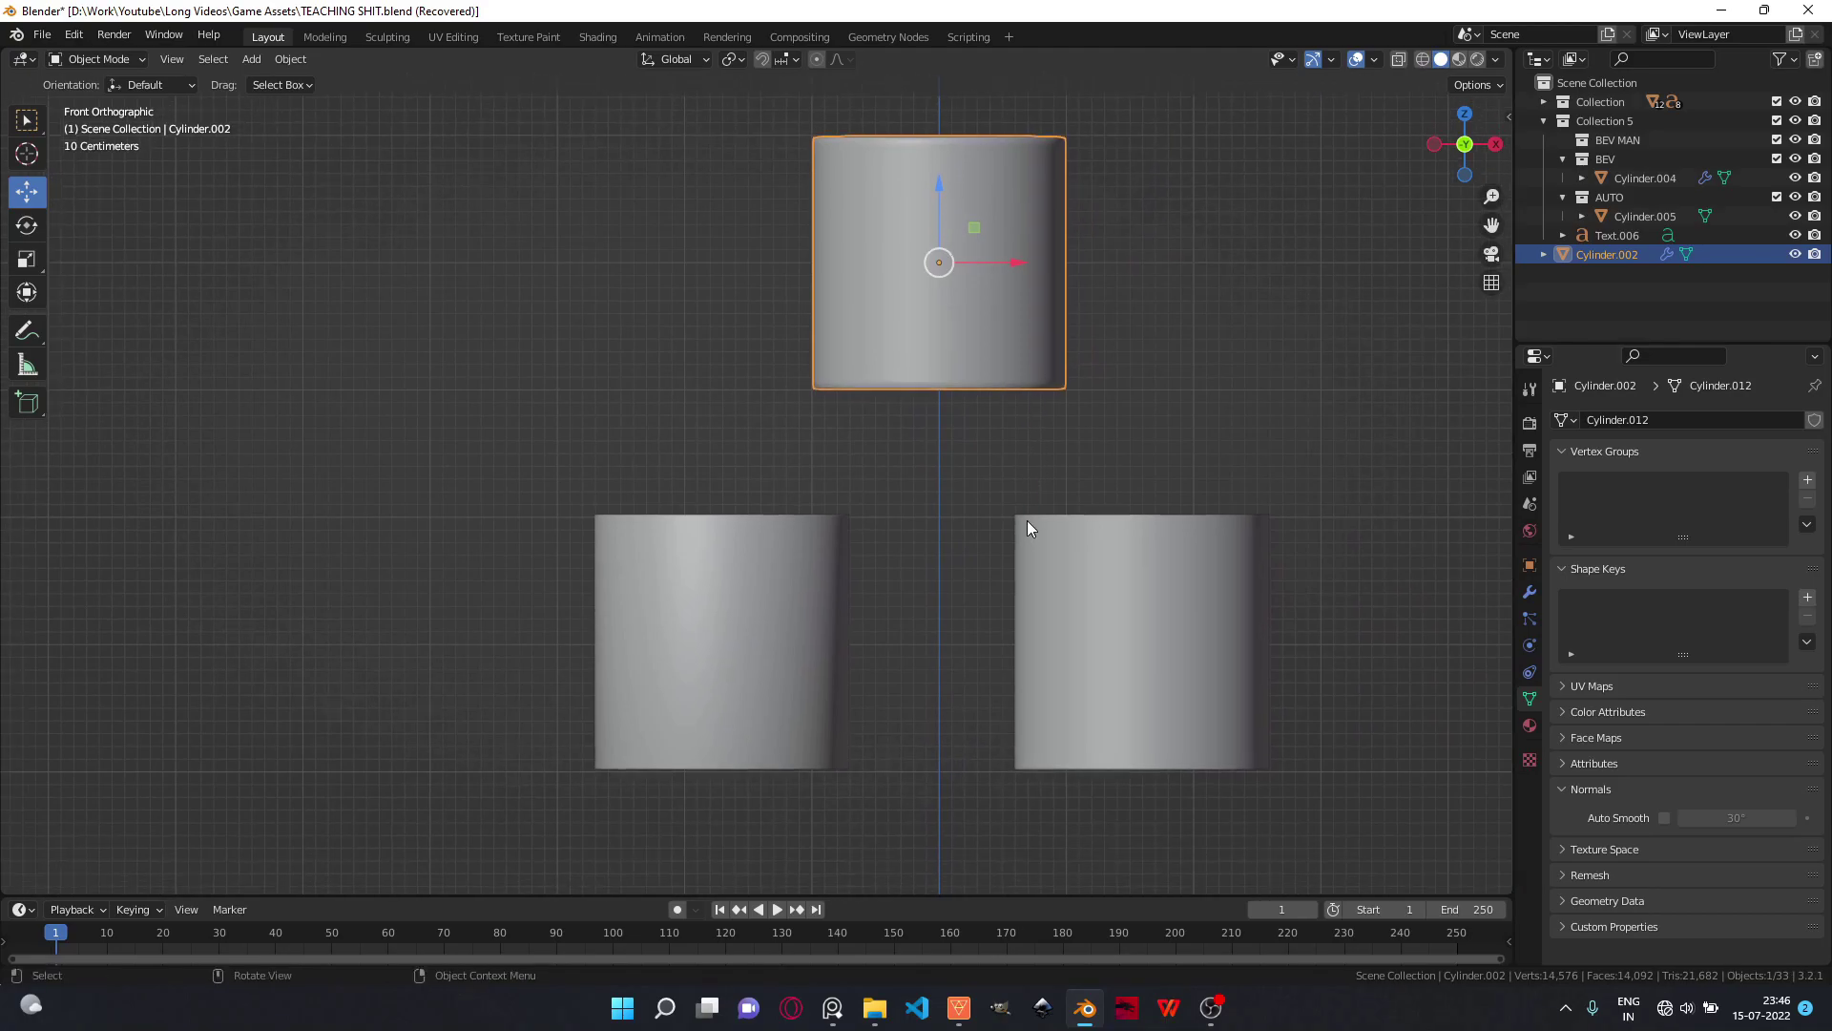
- Select Cylinder.004, Cylinder.005 and the upper cylinder in turn to compare their smoothing
click(754, 598)
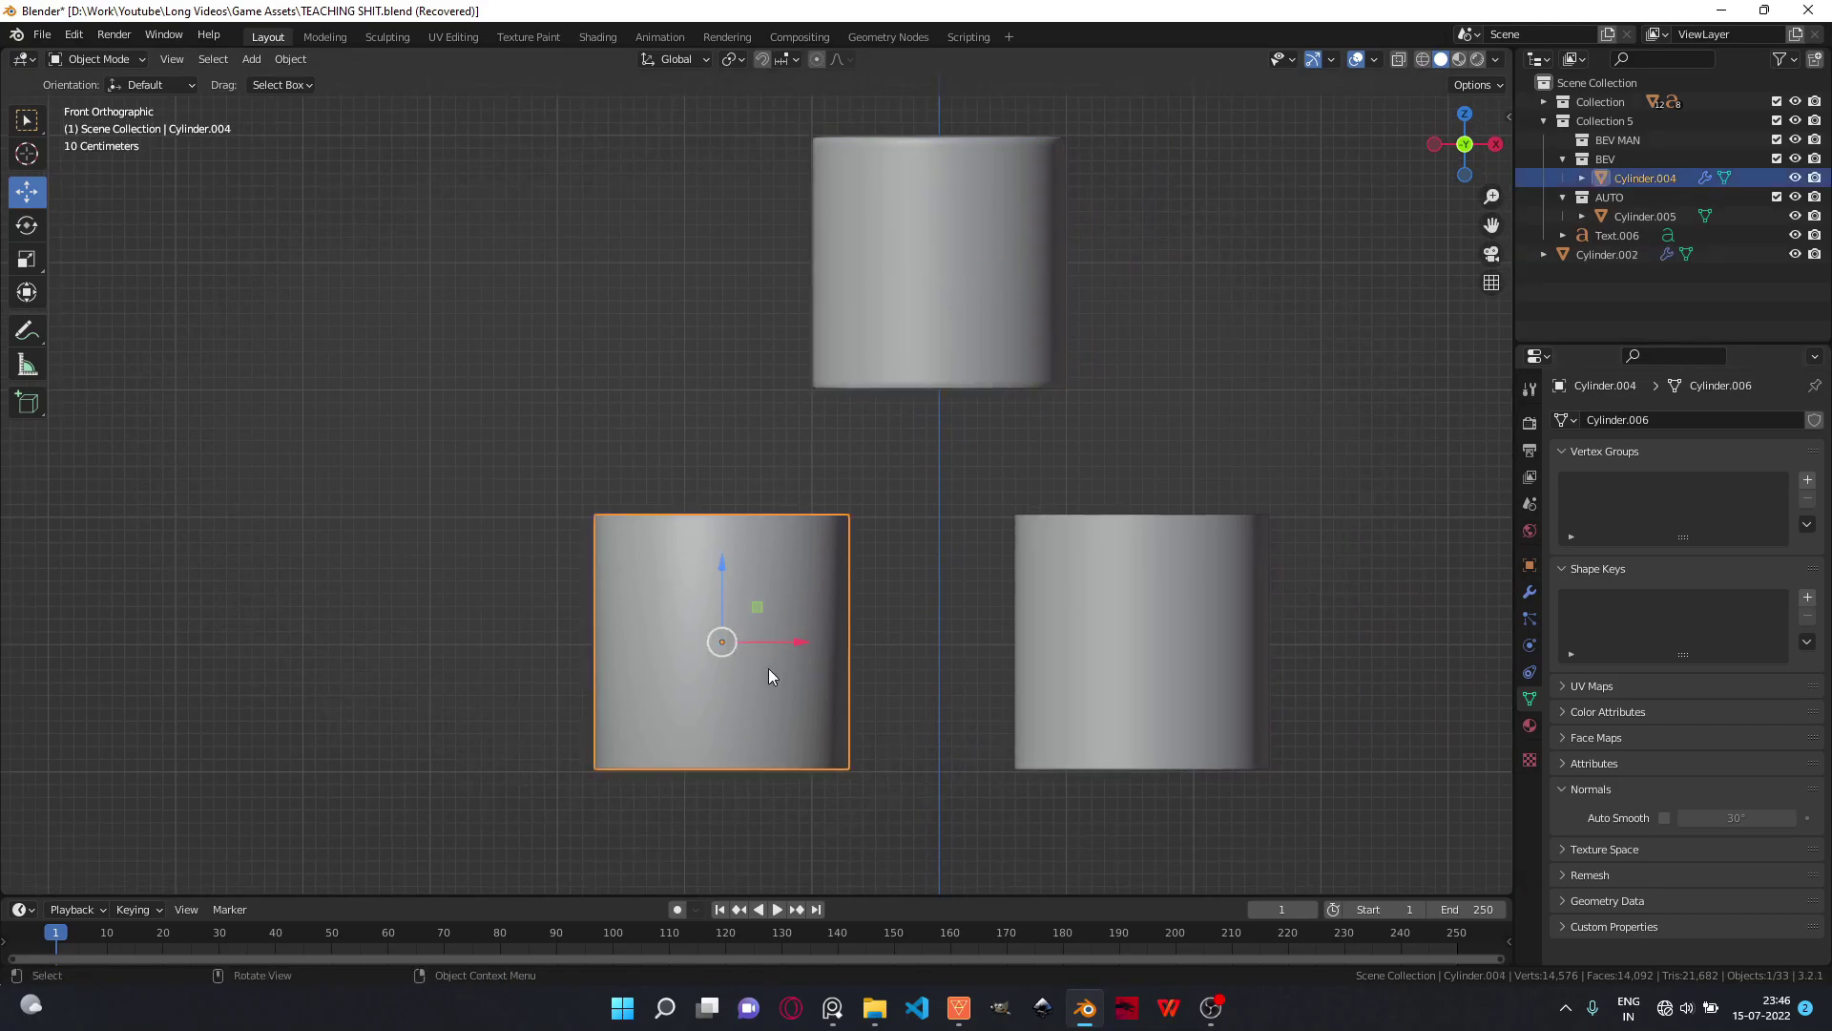
click(1181, 646)
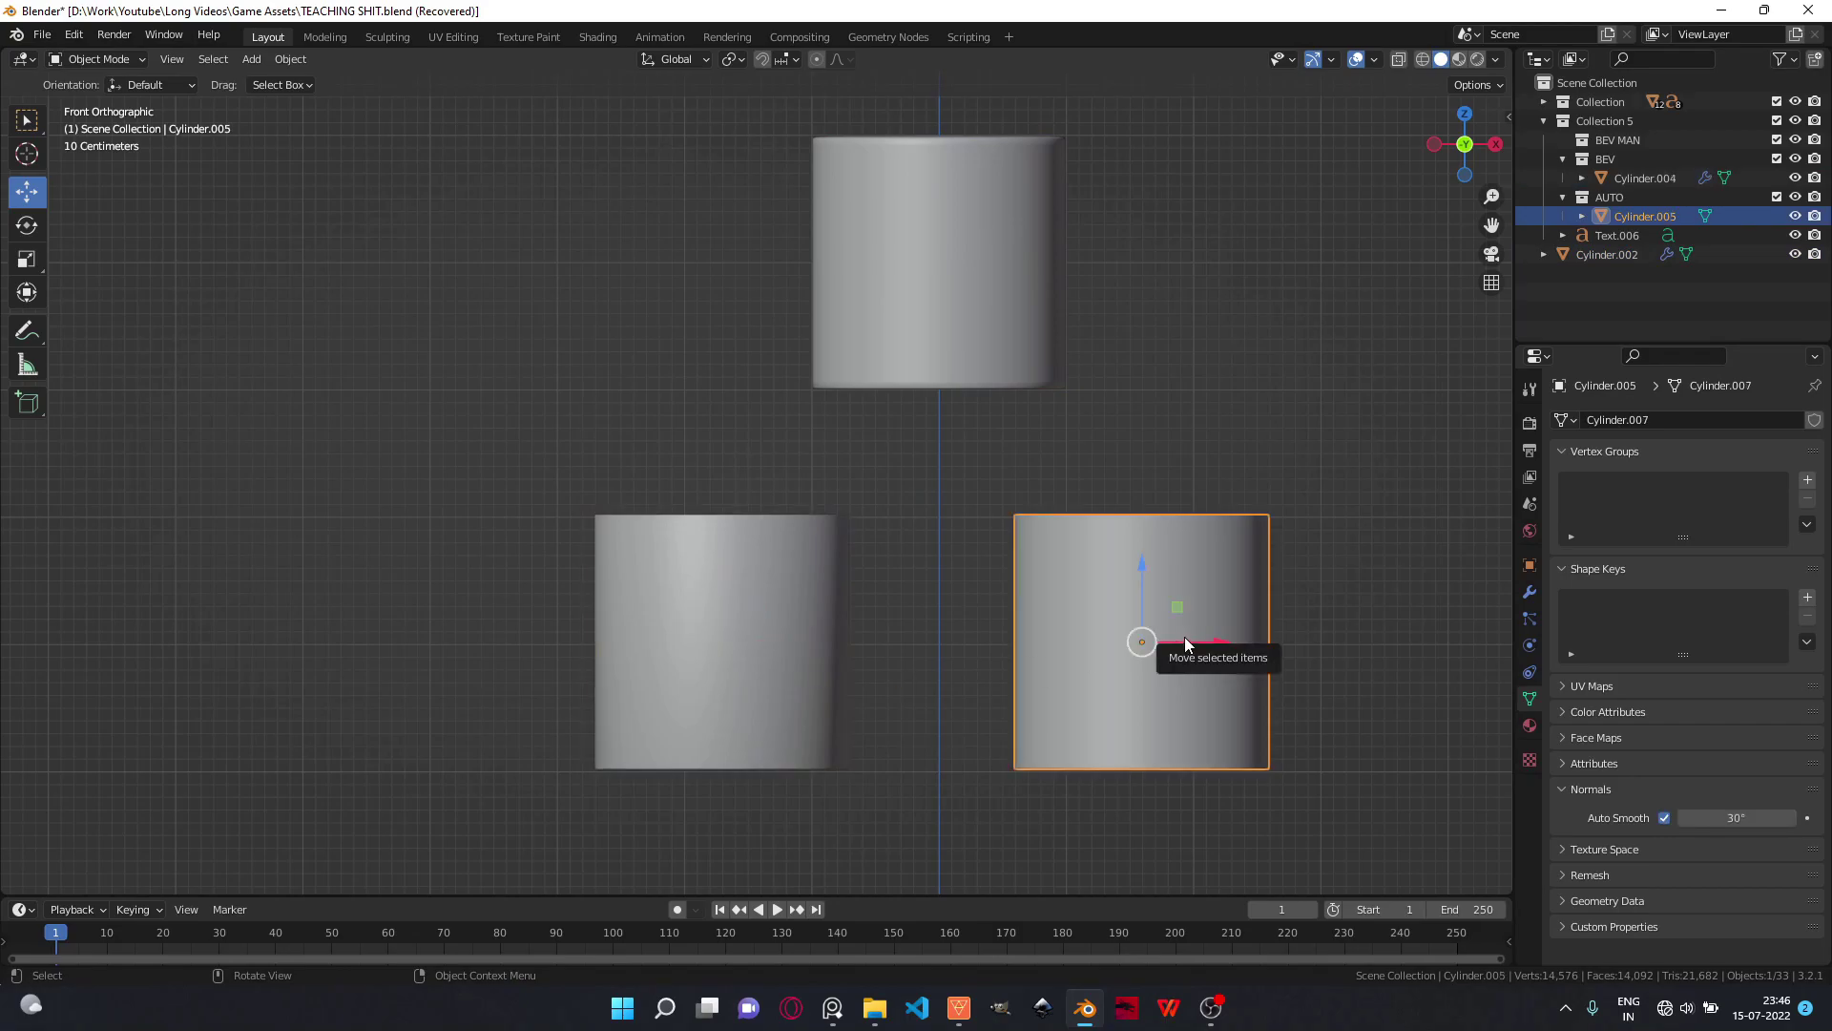
click(932, 352)
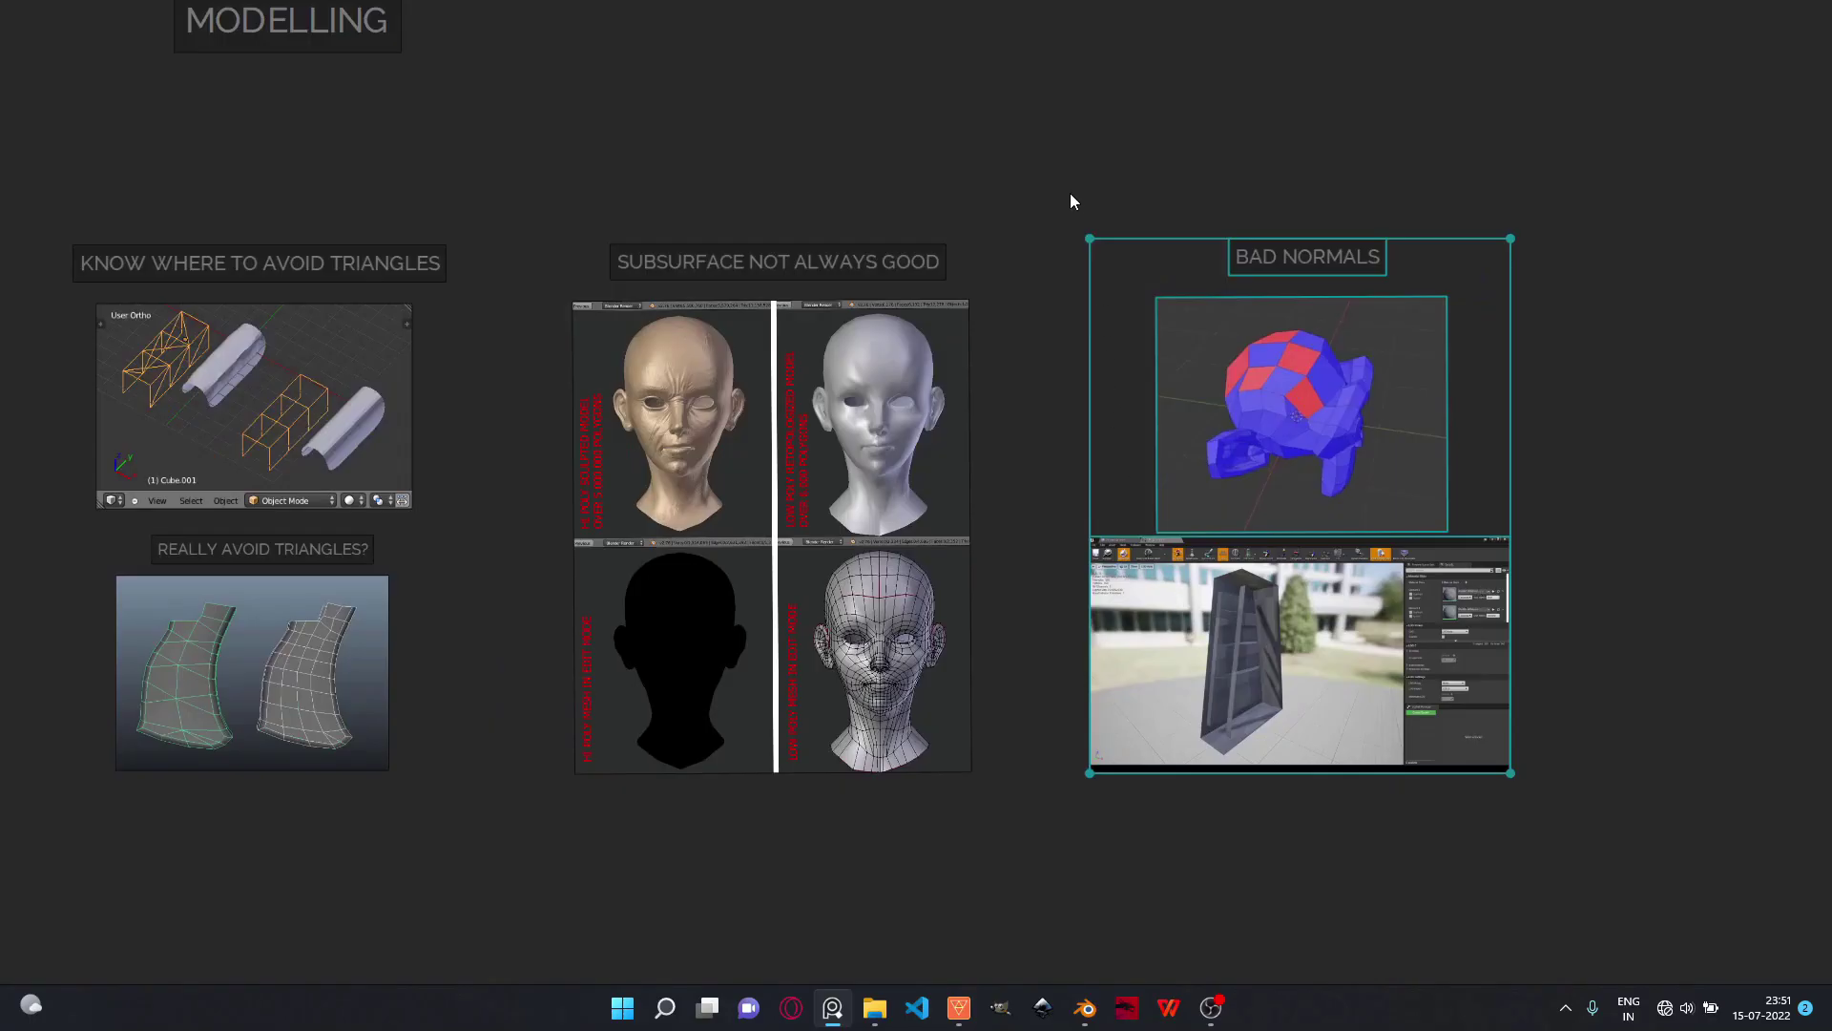
- Switch to Blender, select the plane under Bad Normals, turn on the Face Orientation overlay and show the viewport sidebar
key(alt+Tab)
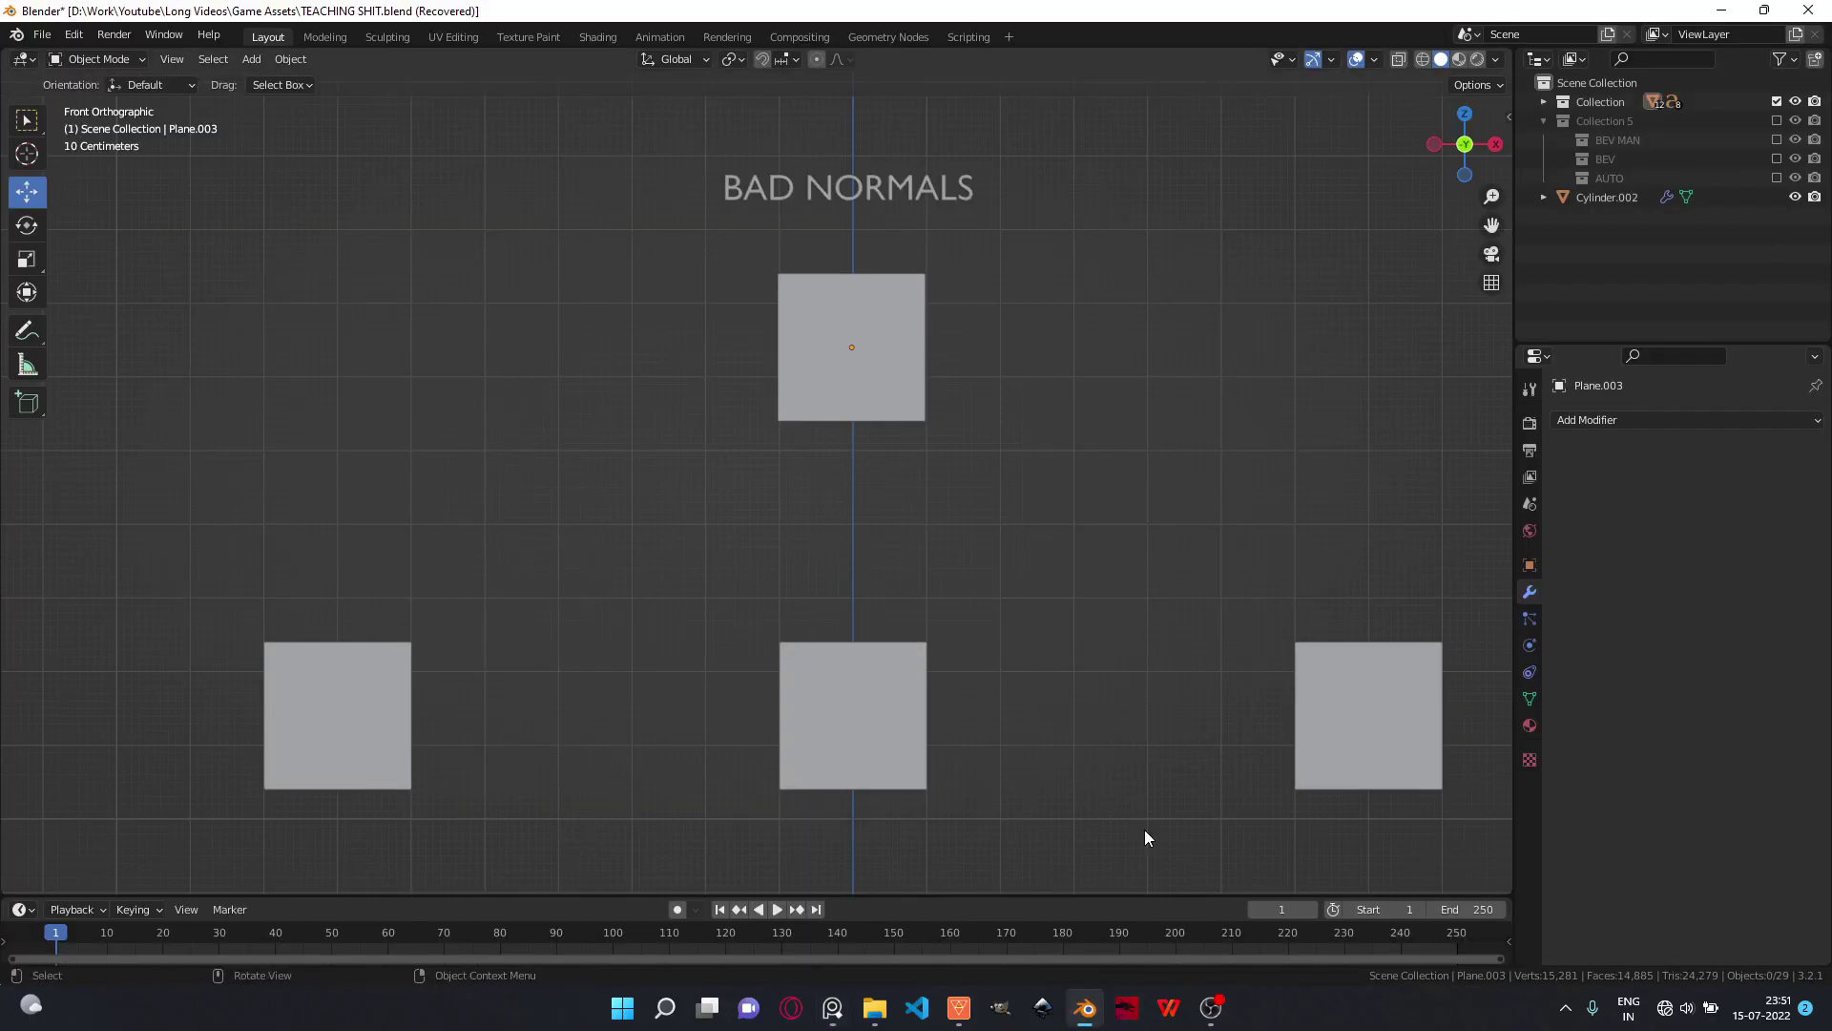
click(895, 382)
key(KP_Decimal)
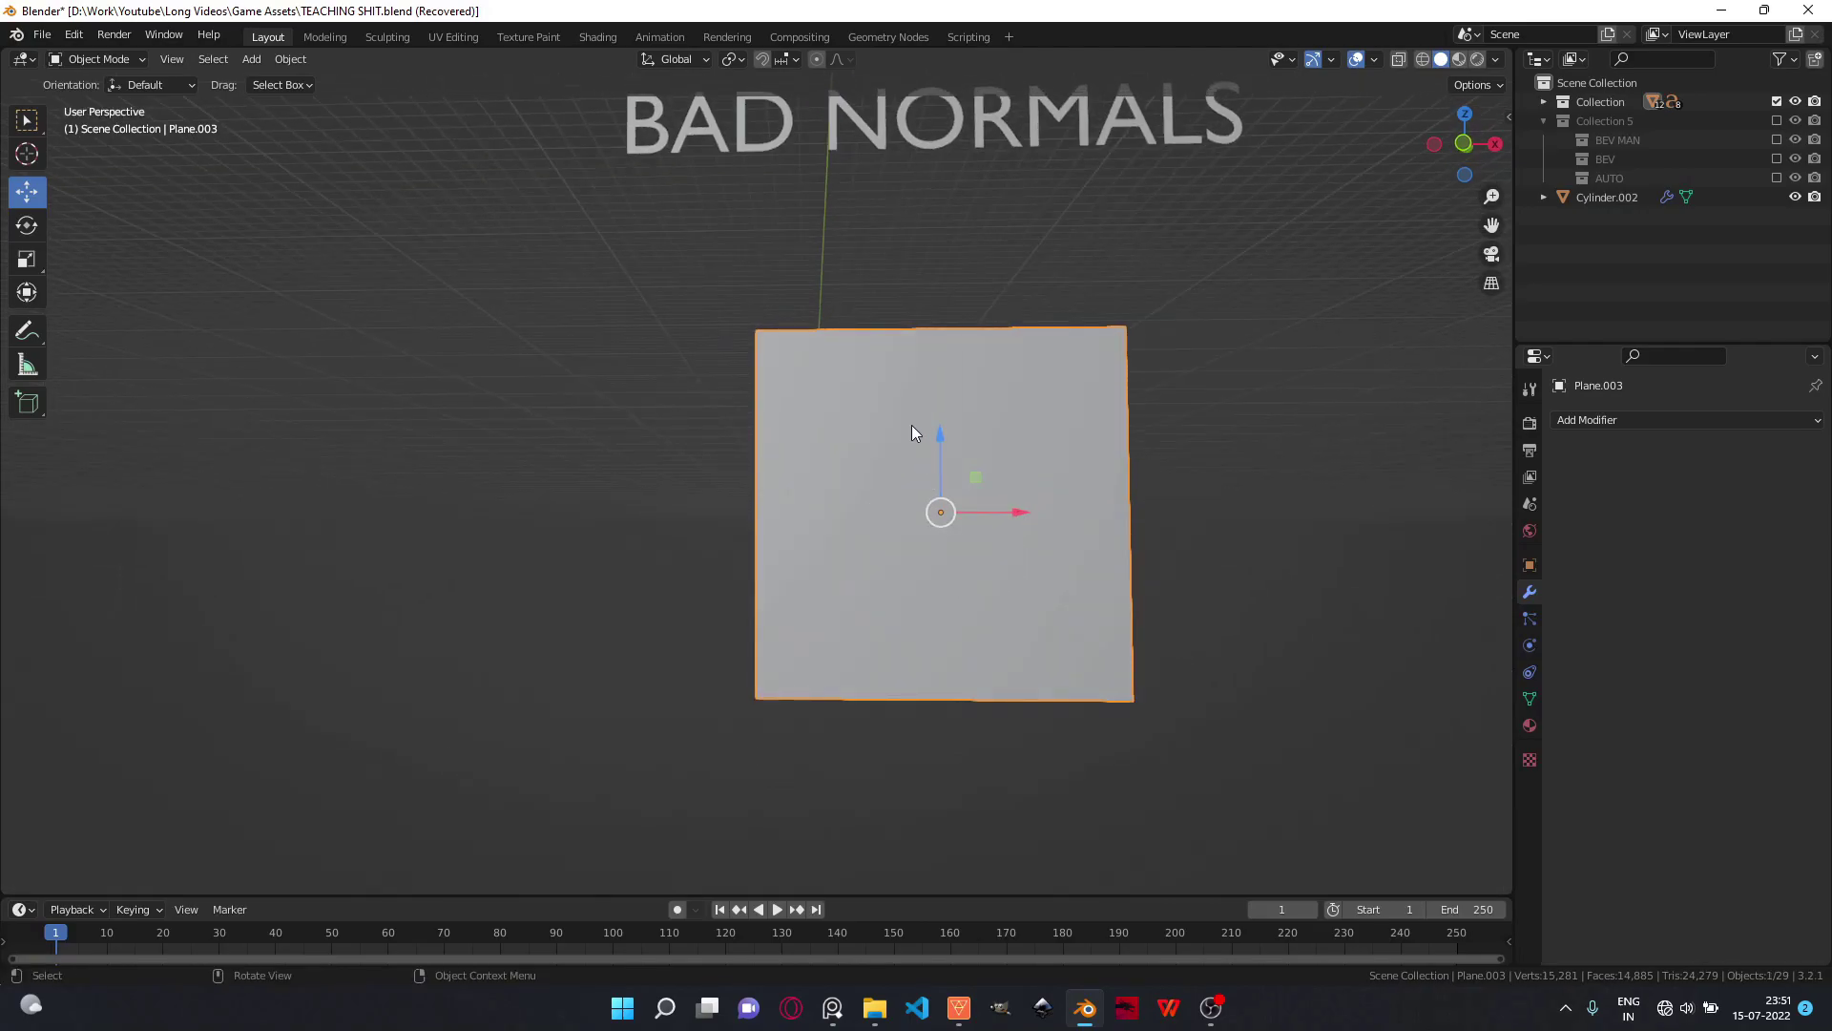
middle_drag(834, 549, 935, 517)
click(1374, 59)
click(1258, 406)
click(1508, 116)
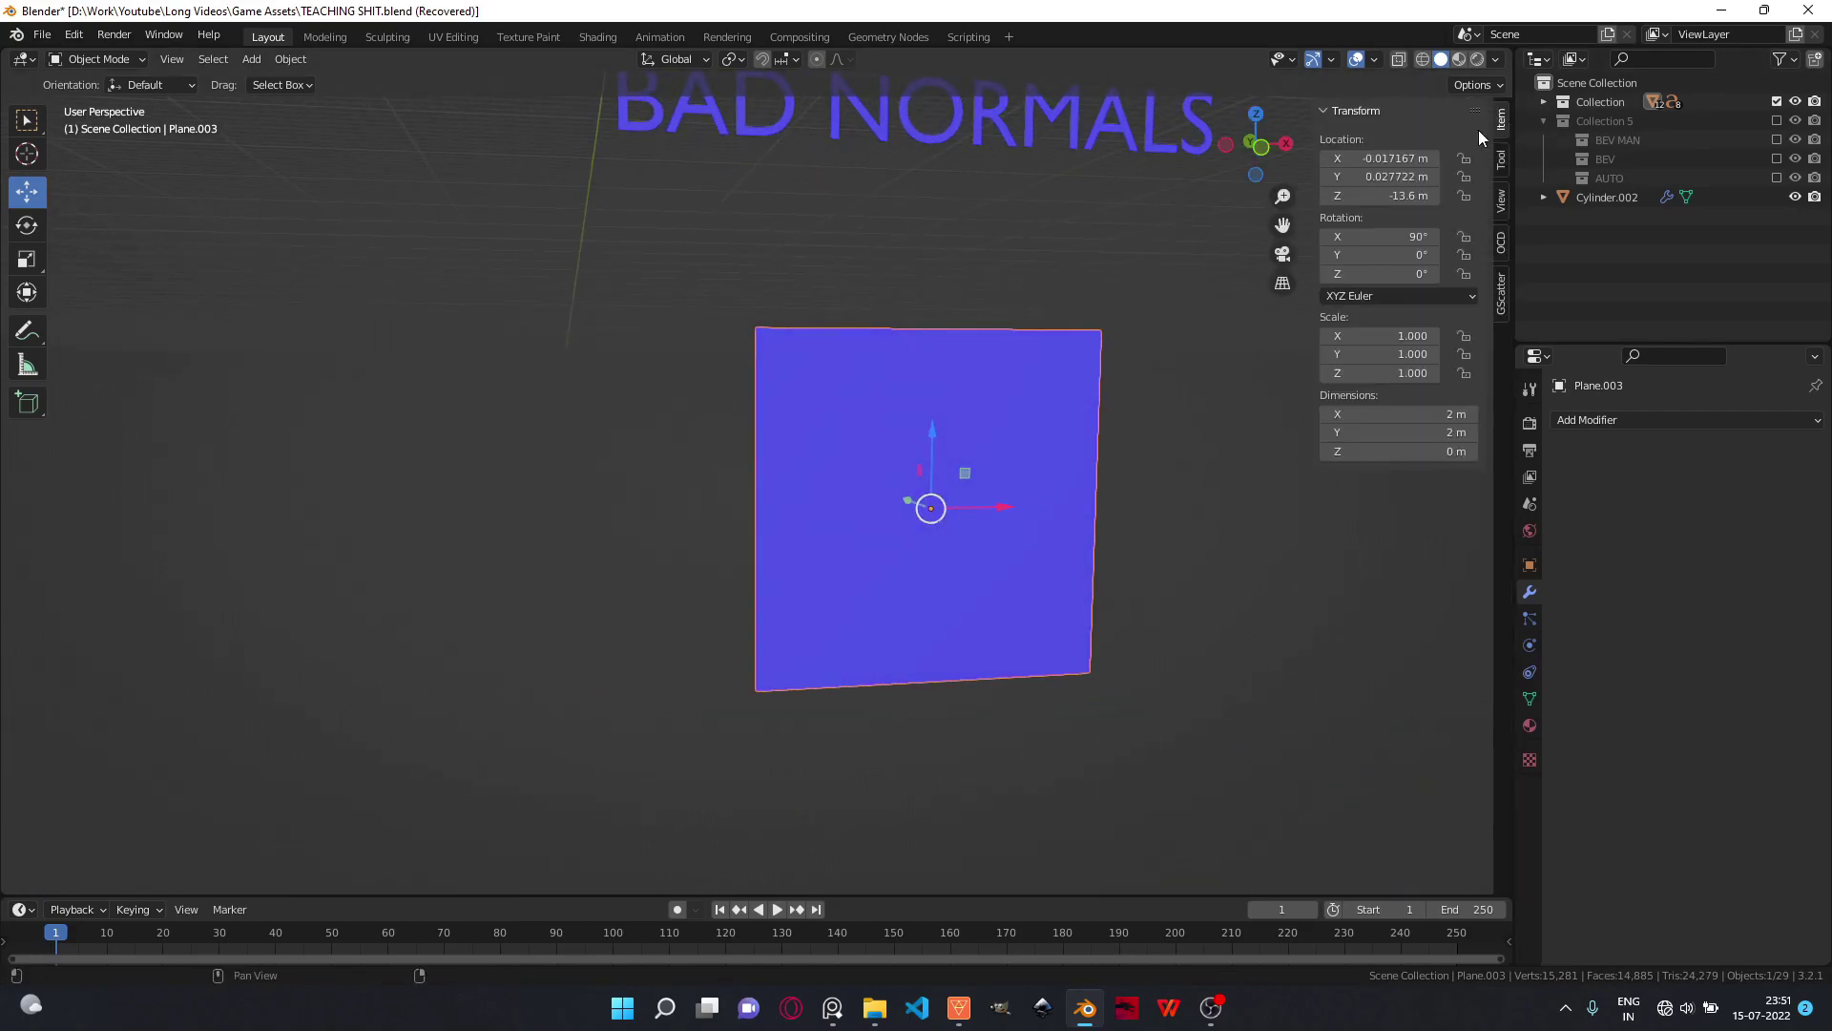
- Enable Backface Culling in the viewport shading options and inspect the plane under Bad Normals from different angles
click(1495, 59)
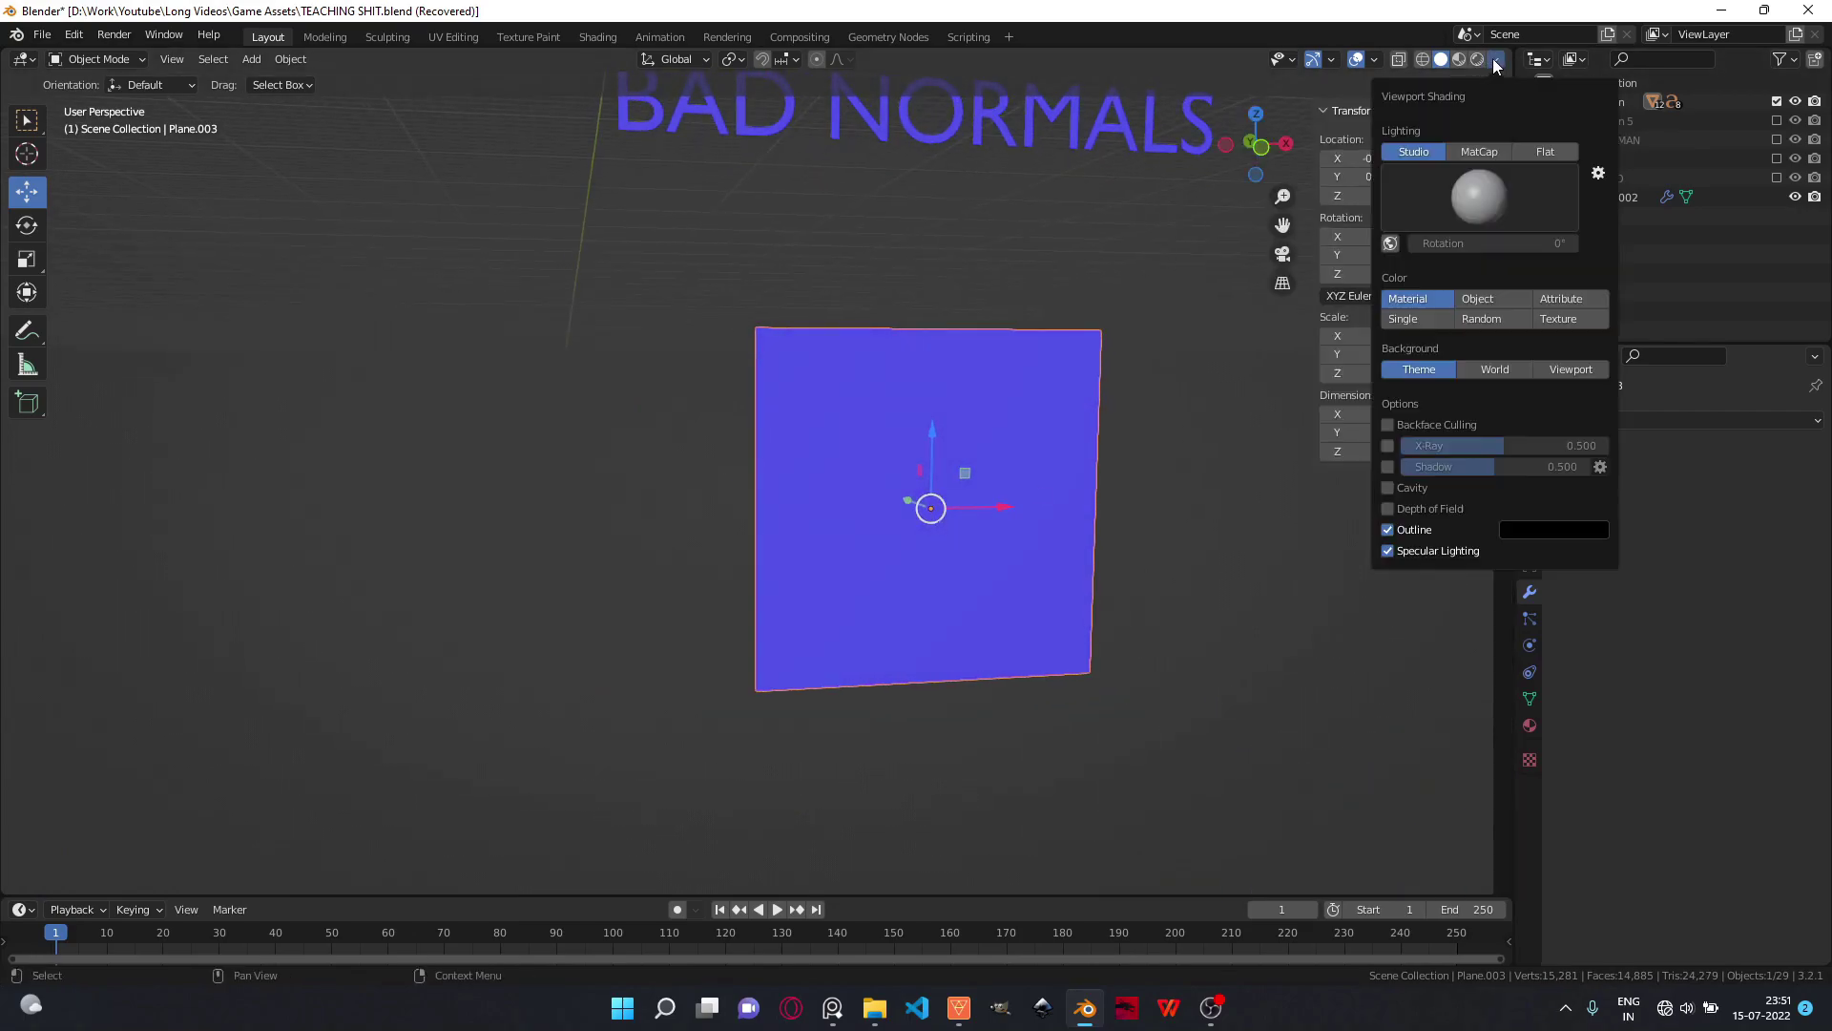
click(1391, 426)
click(1198, 485)
middle_drag(1193, 489, 1099, 522)
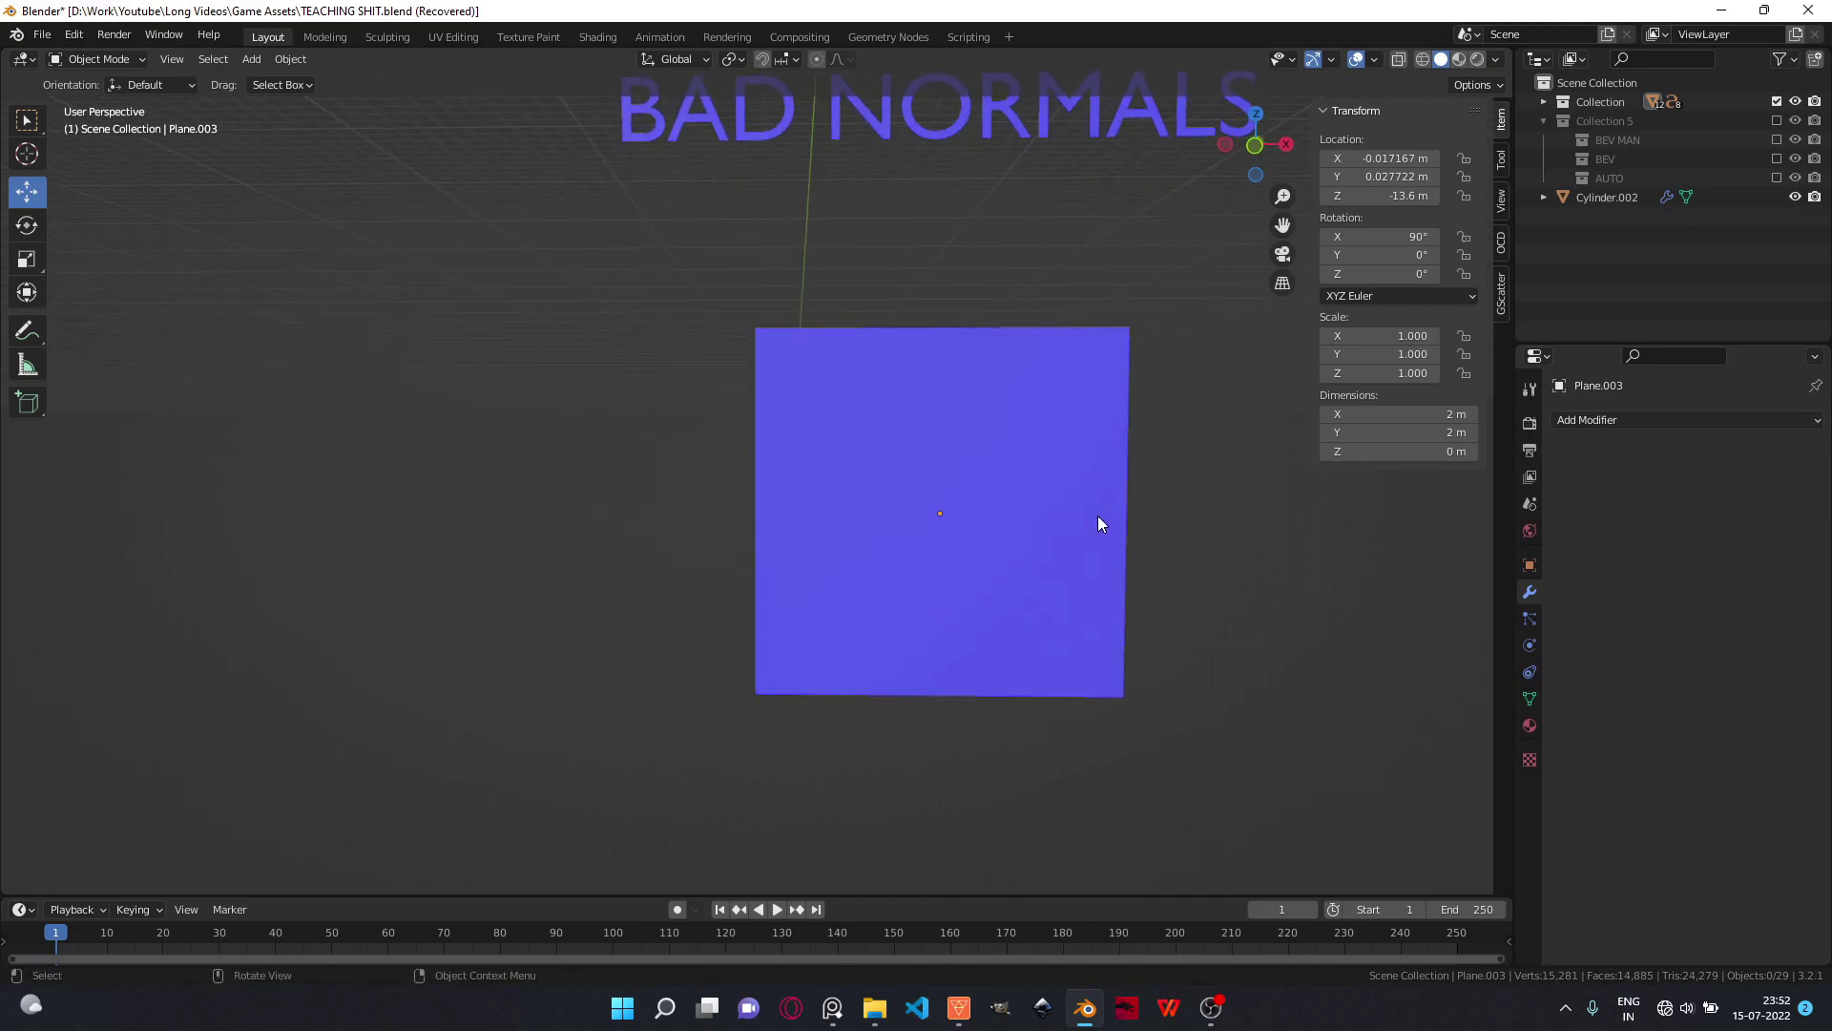
click(922, 494)
middle_drag(769, 523, 1182, 546)
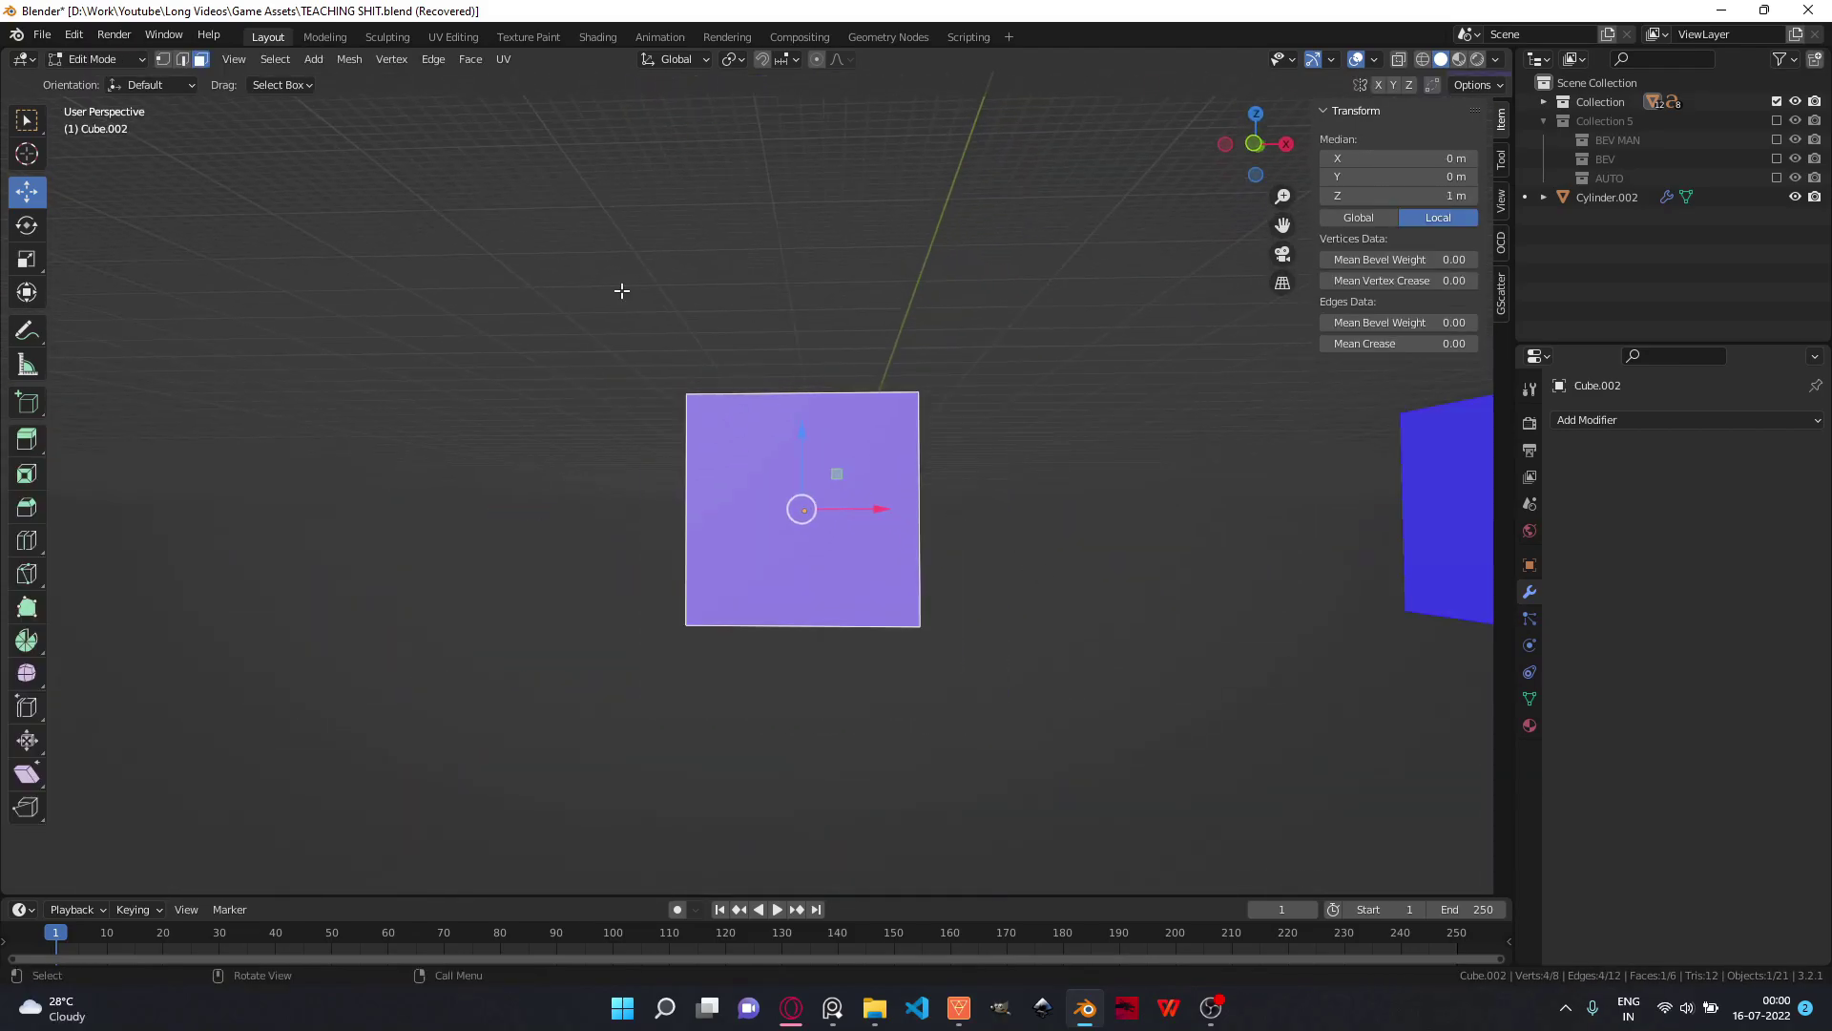
- Flip the normal of the selected front face of Cube.002 and view the cube from the side
click(350, 60)
middle_drag(835, 430, 736, 437)
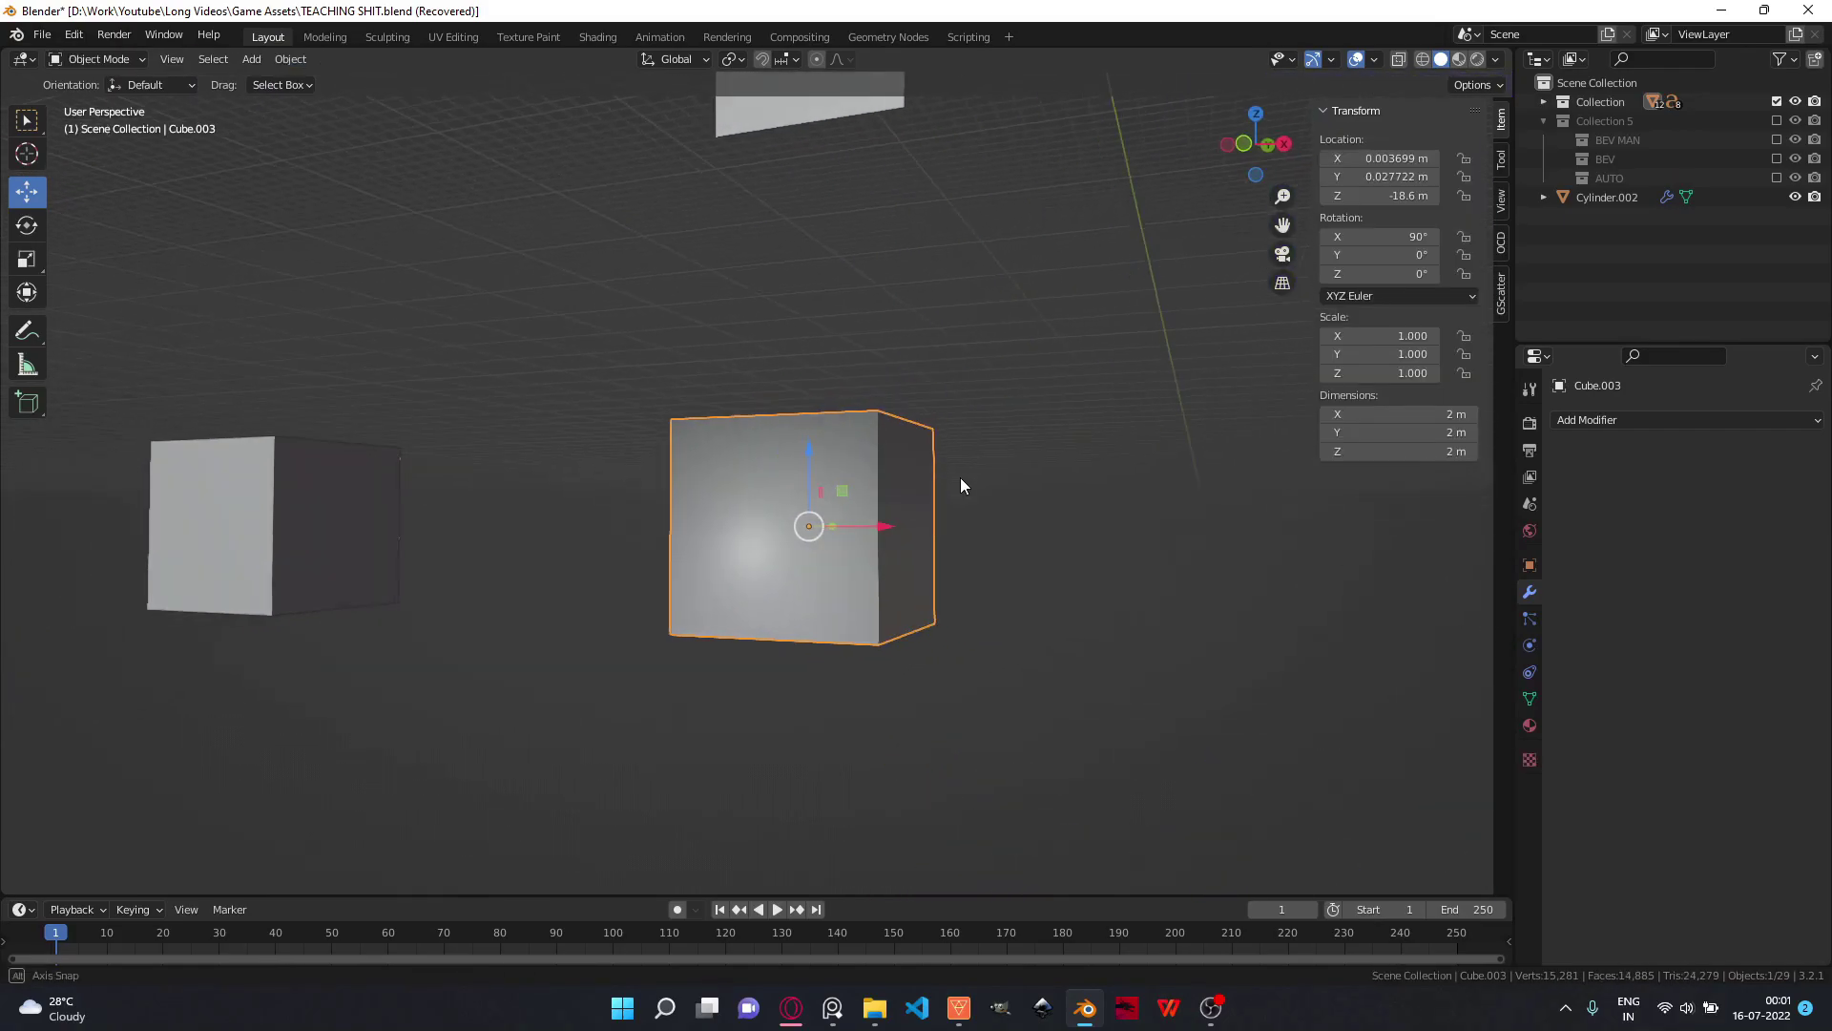
- Shade Cube.003 smooth and add a Subdivision Surface modifier to it
middle_drag(960, 485, 1047, 516)
right_click(902, 540)
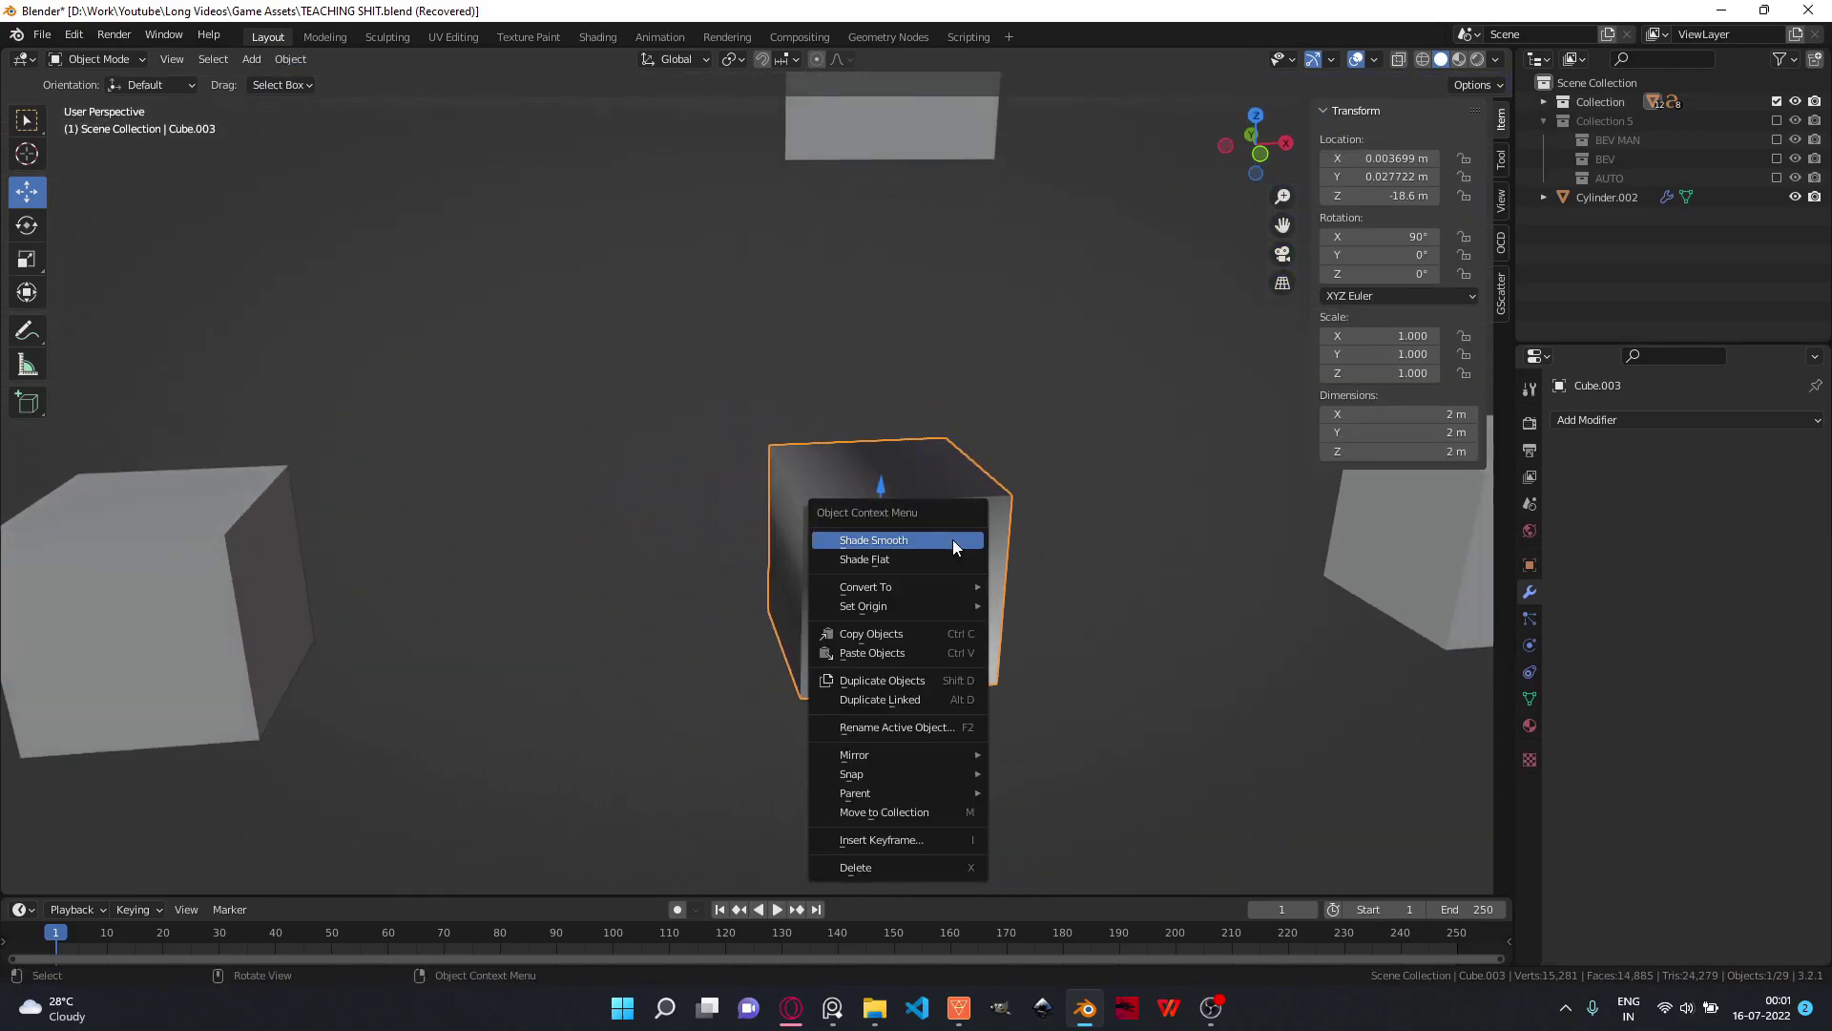
click(952, 540)
click(1587, 420)
click(1362, 740)
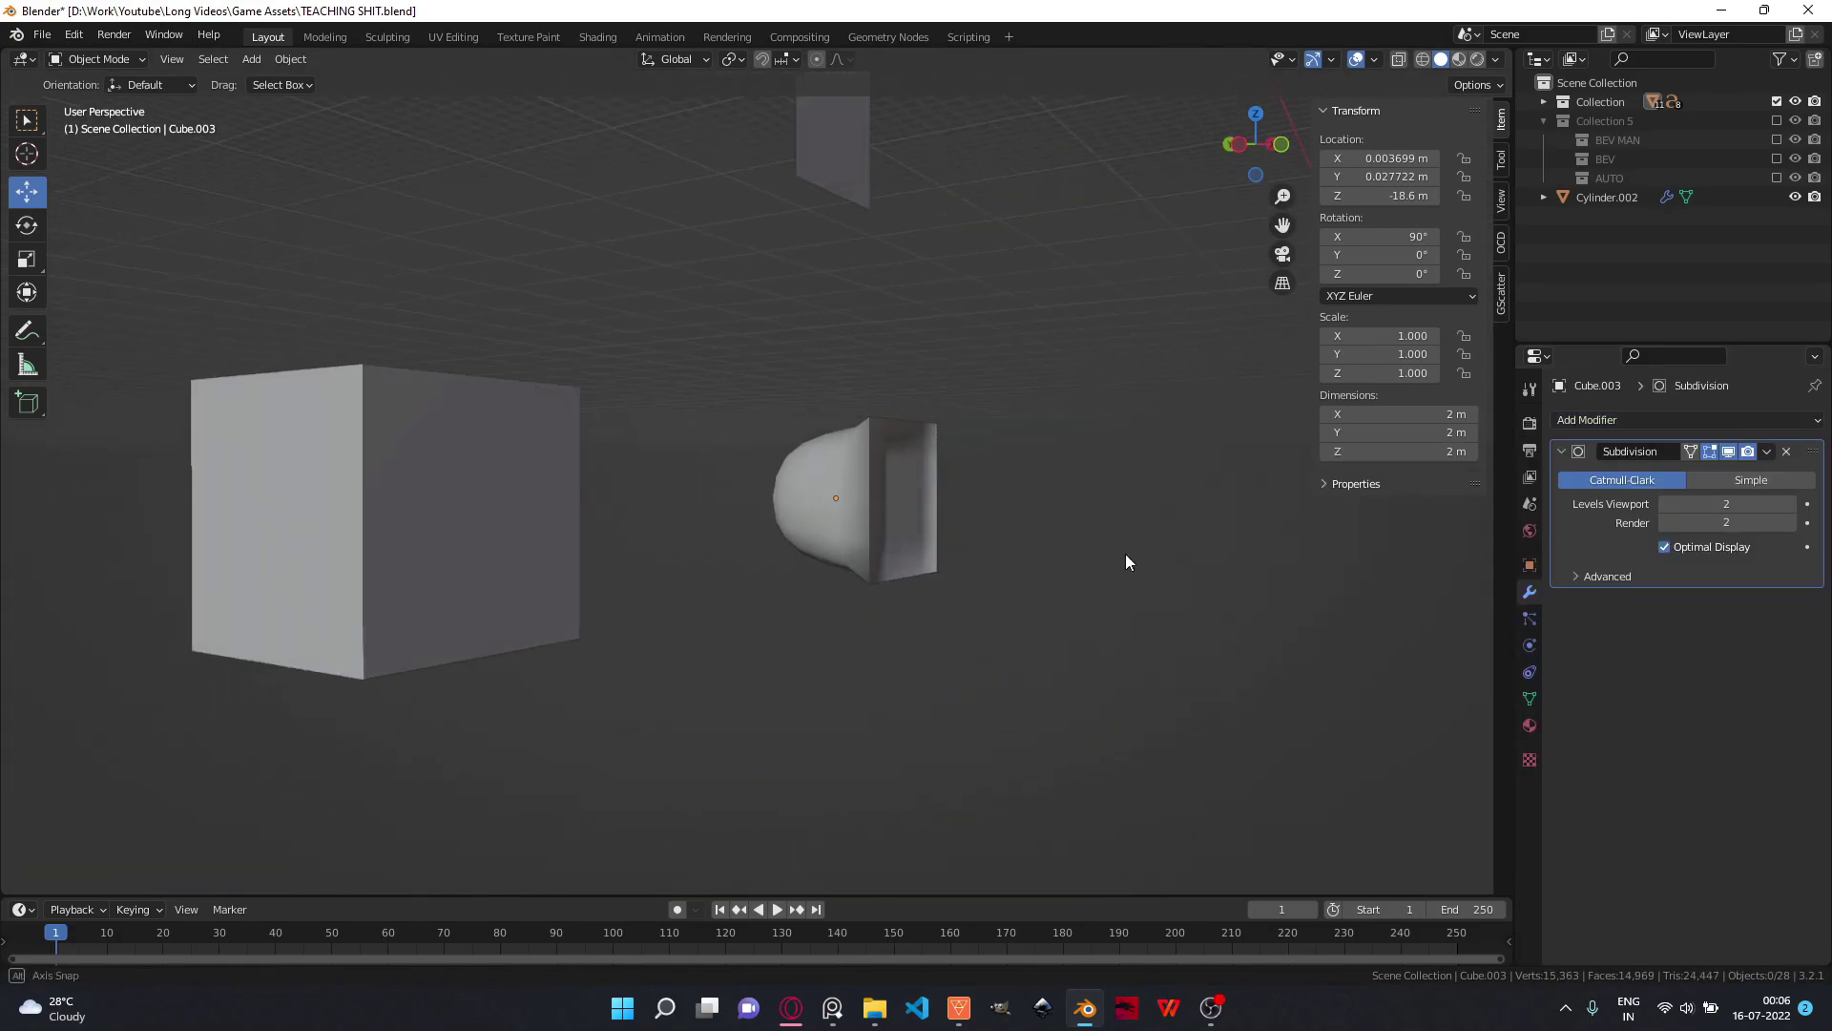
- Recalculate all normals of Cube.003 to the outside in Edit Mode and return to Object Mode
middle_drag(1125, 561, 1007, 540)
click(960, 534)
key(Tab)
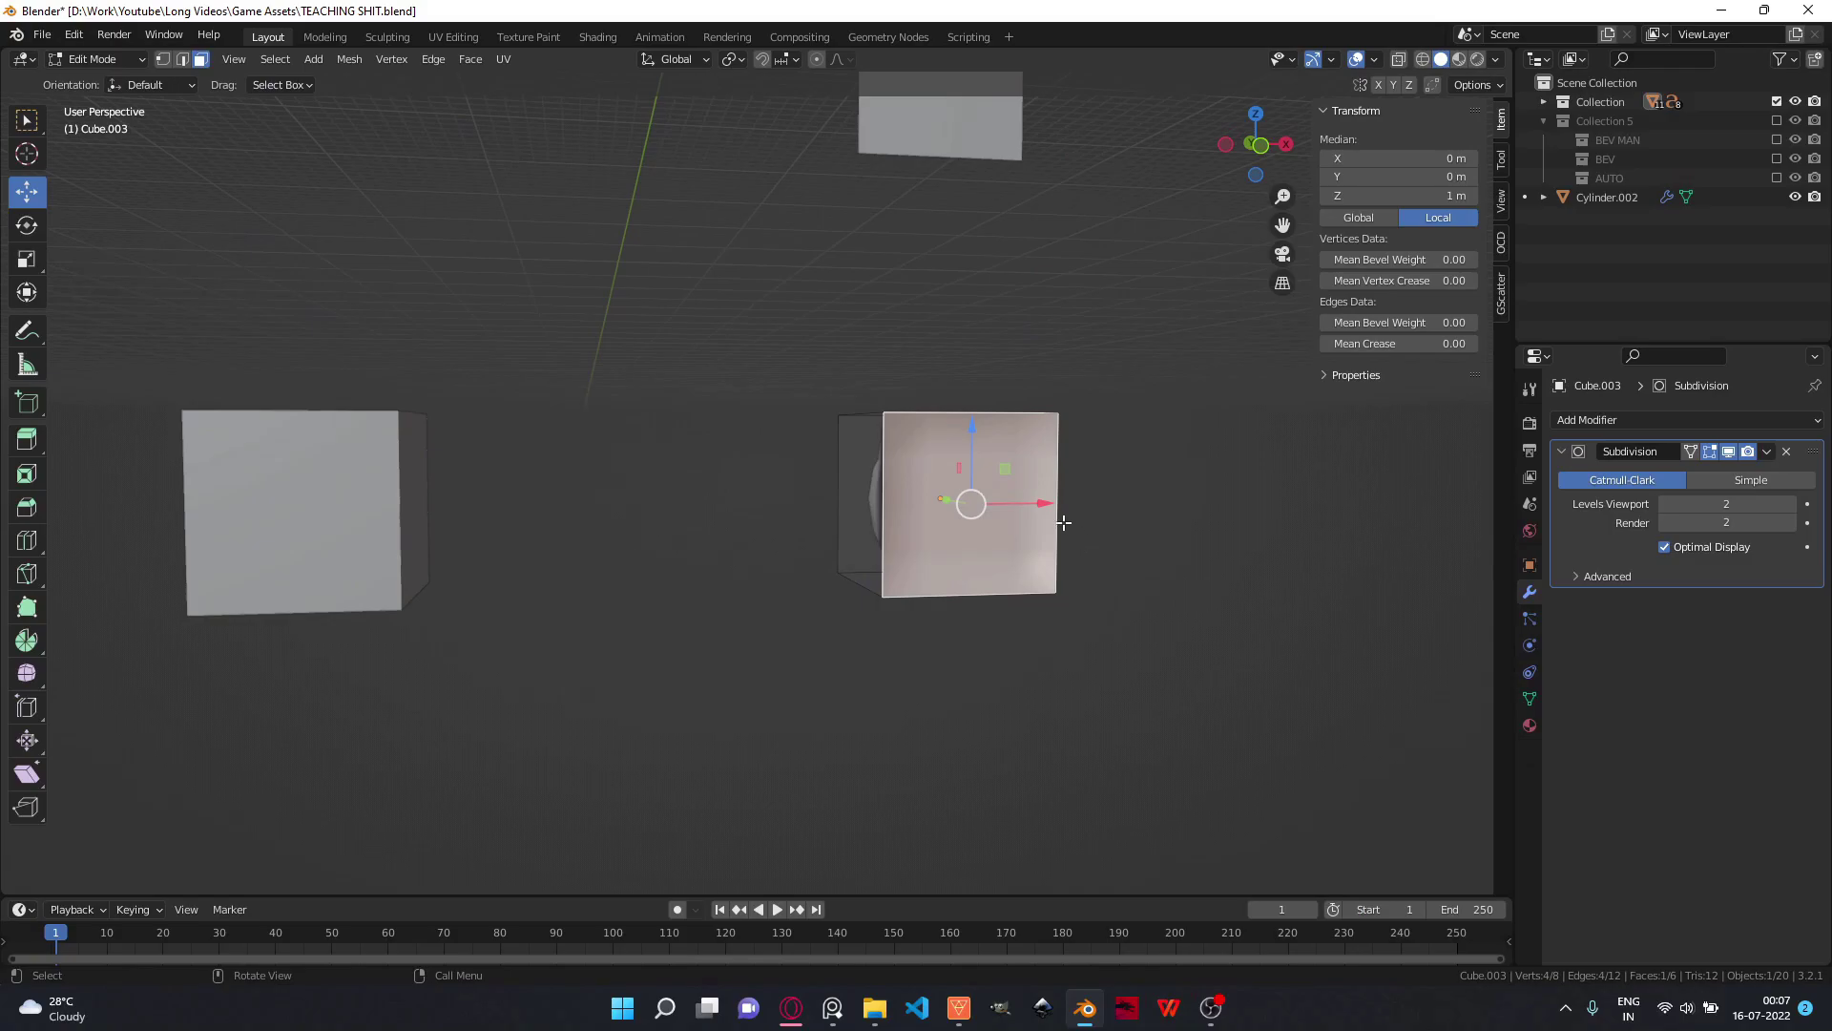
key(a)
click(349, 60)
mouse_move(432, 372)
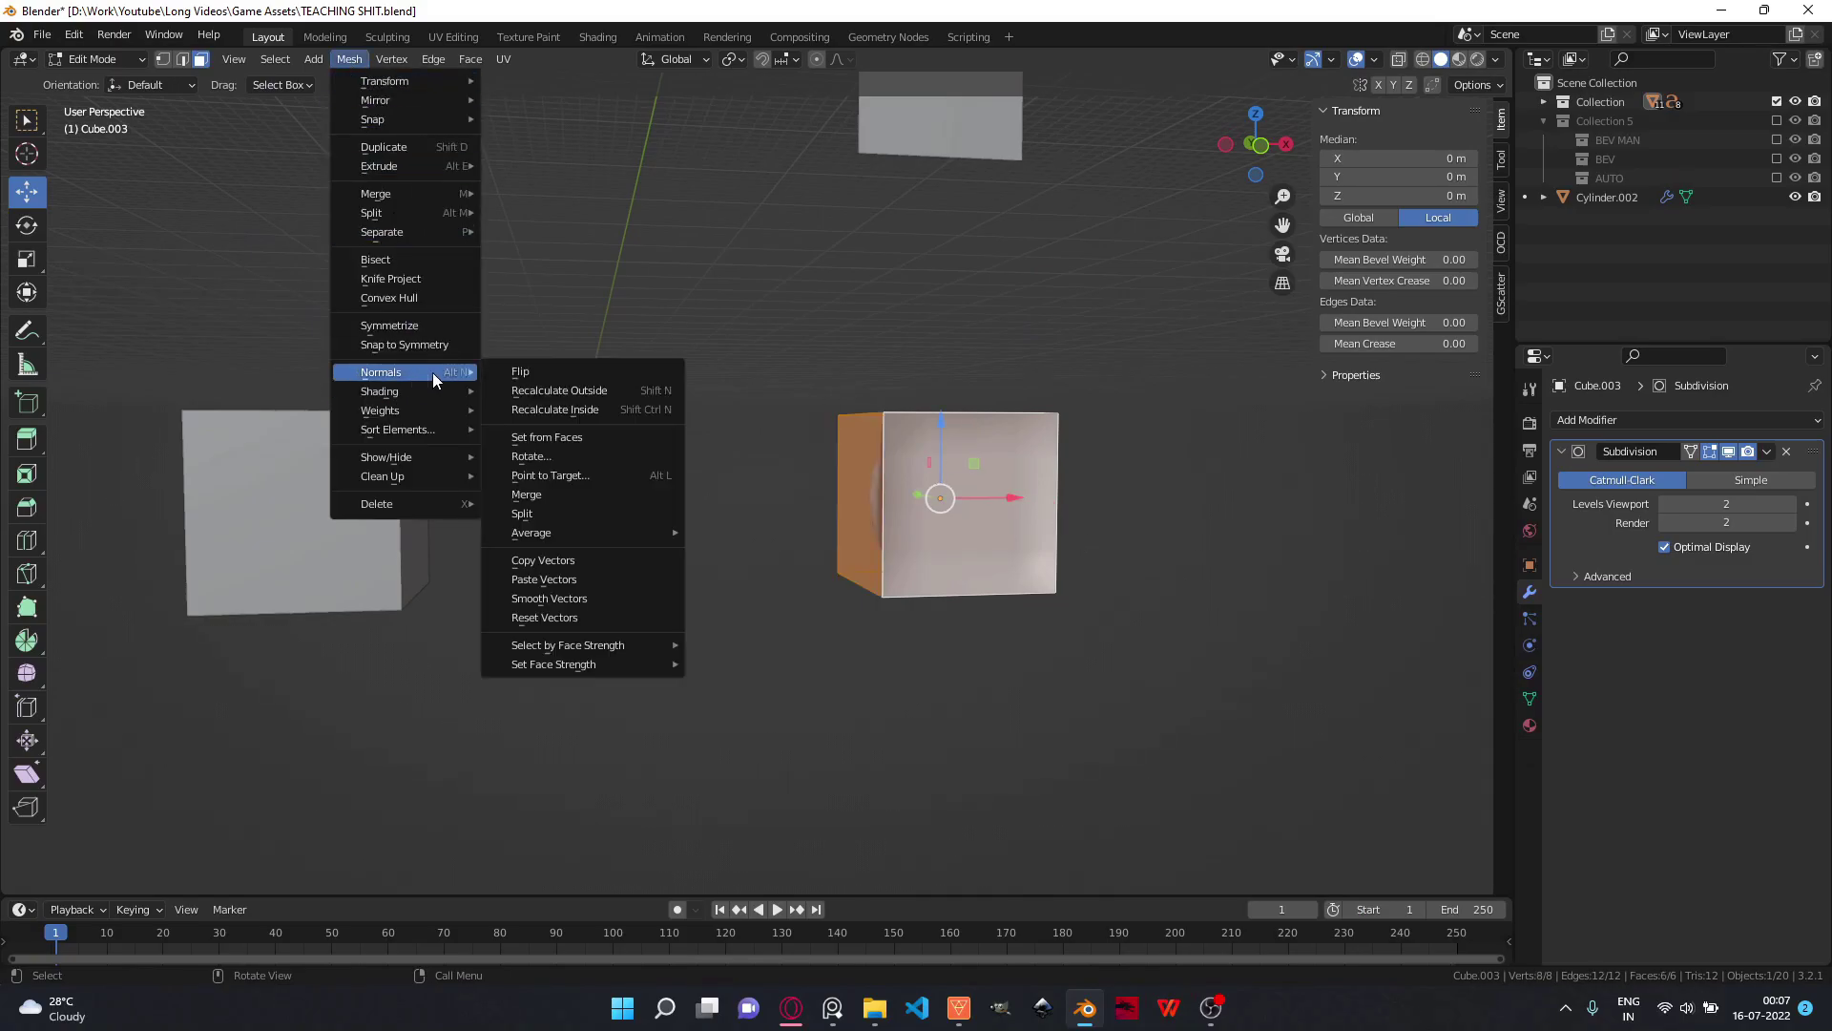
click(556, 390)
key(Tab)
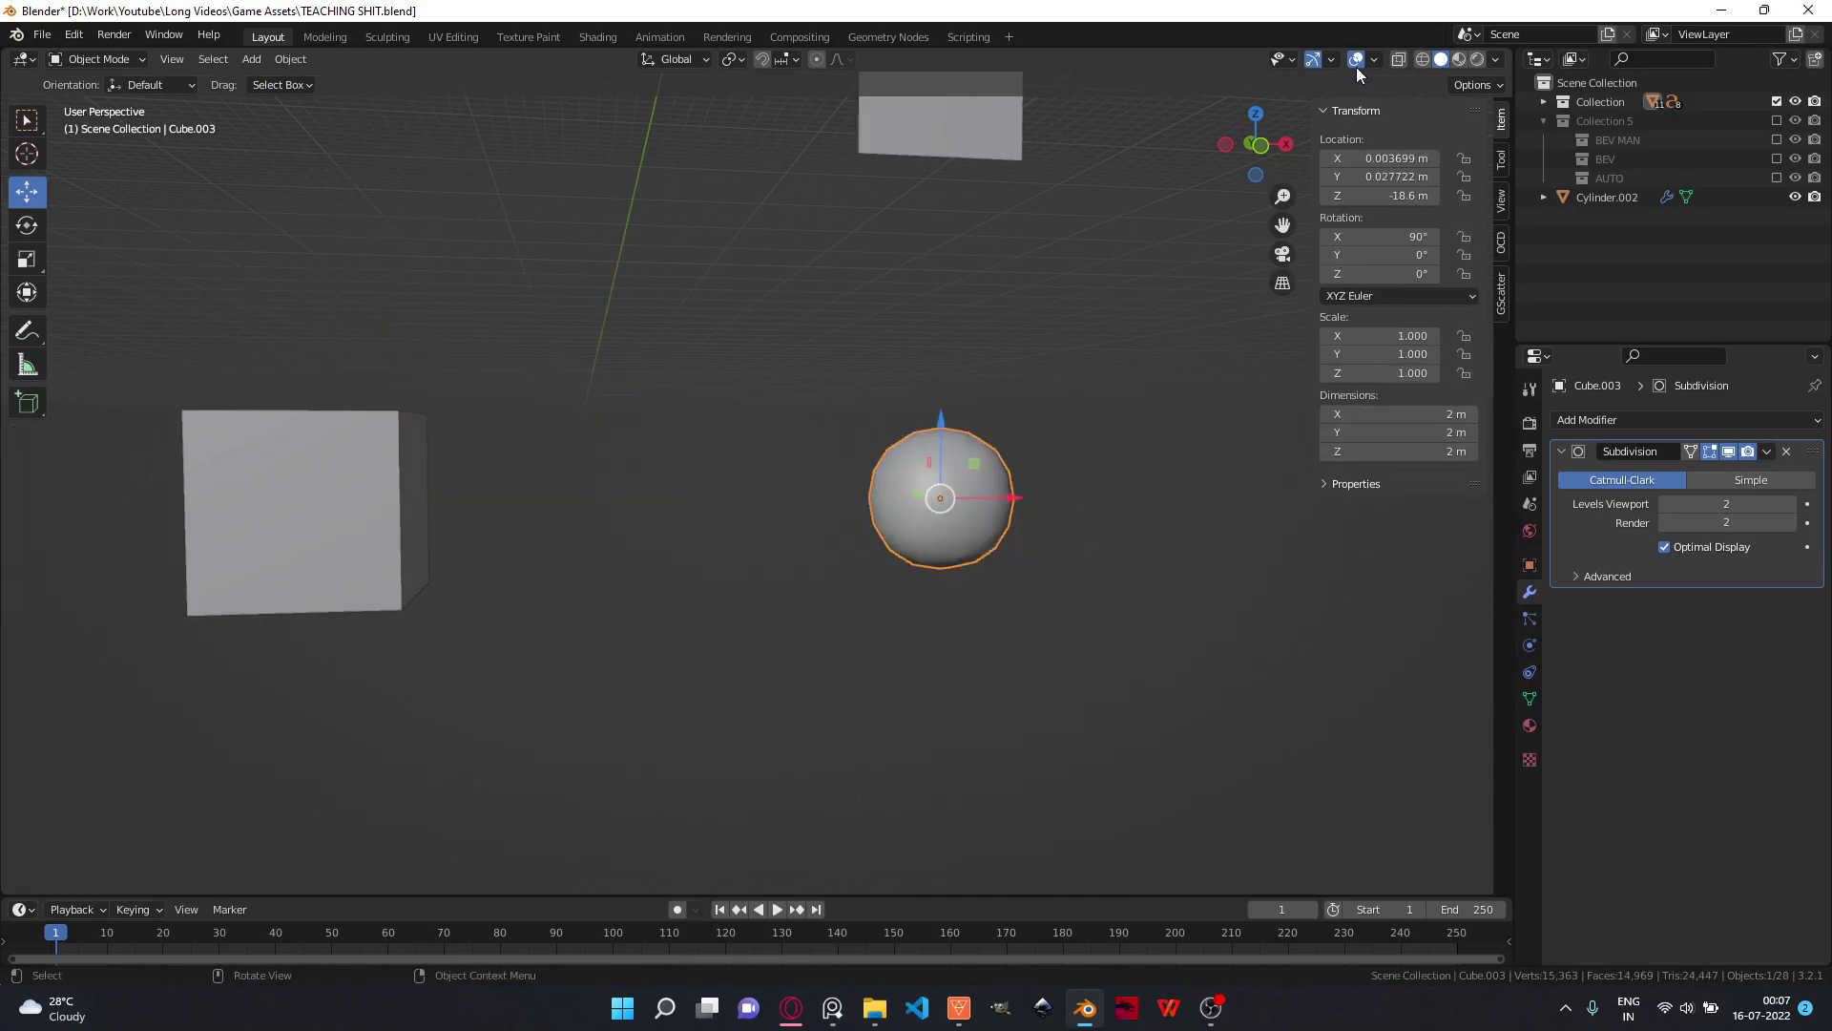
- Turn on the Face Orientation overlay for the viewport
click(1374, 60)
click(1374, 61)
click(1257, 408)
- Flip the normal of Cube.002's front face in Edit Mode and return to Object Mode
click(362, 505)
key(Tab)
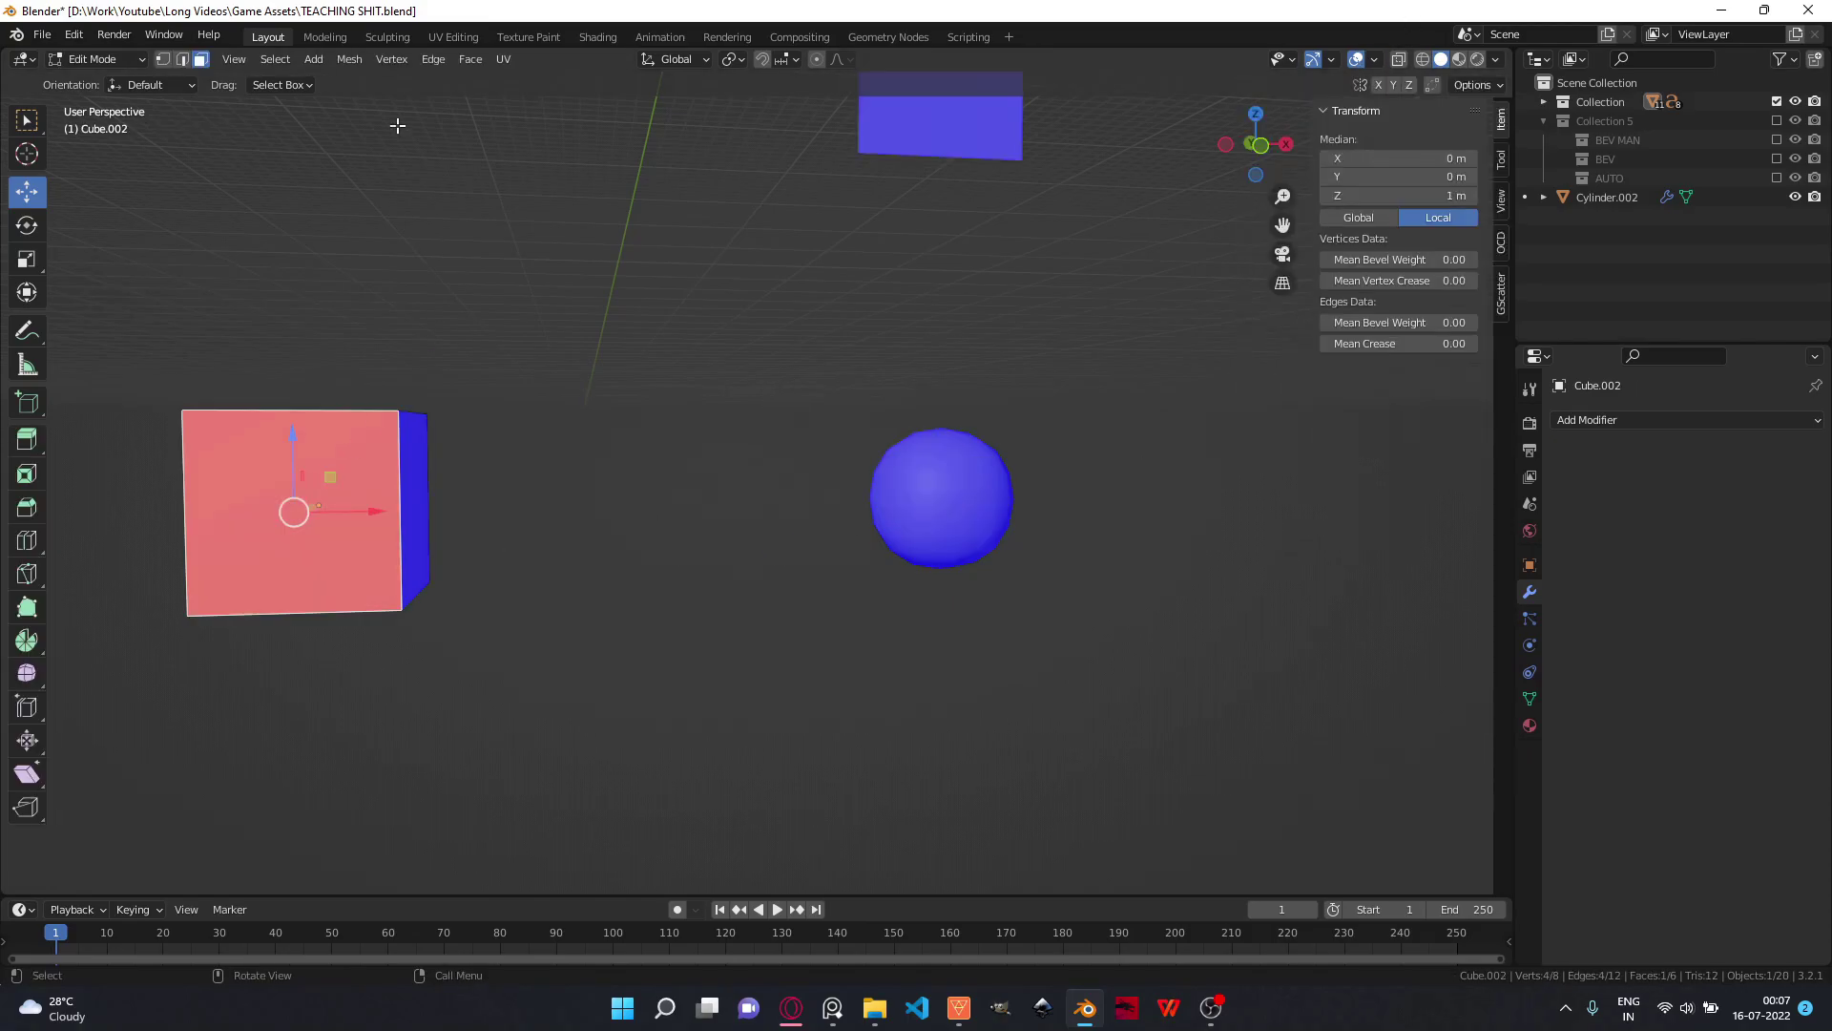
click(349, 59)
click(534, 372)
key(Tab)
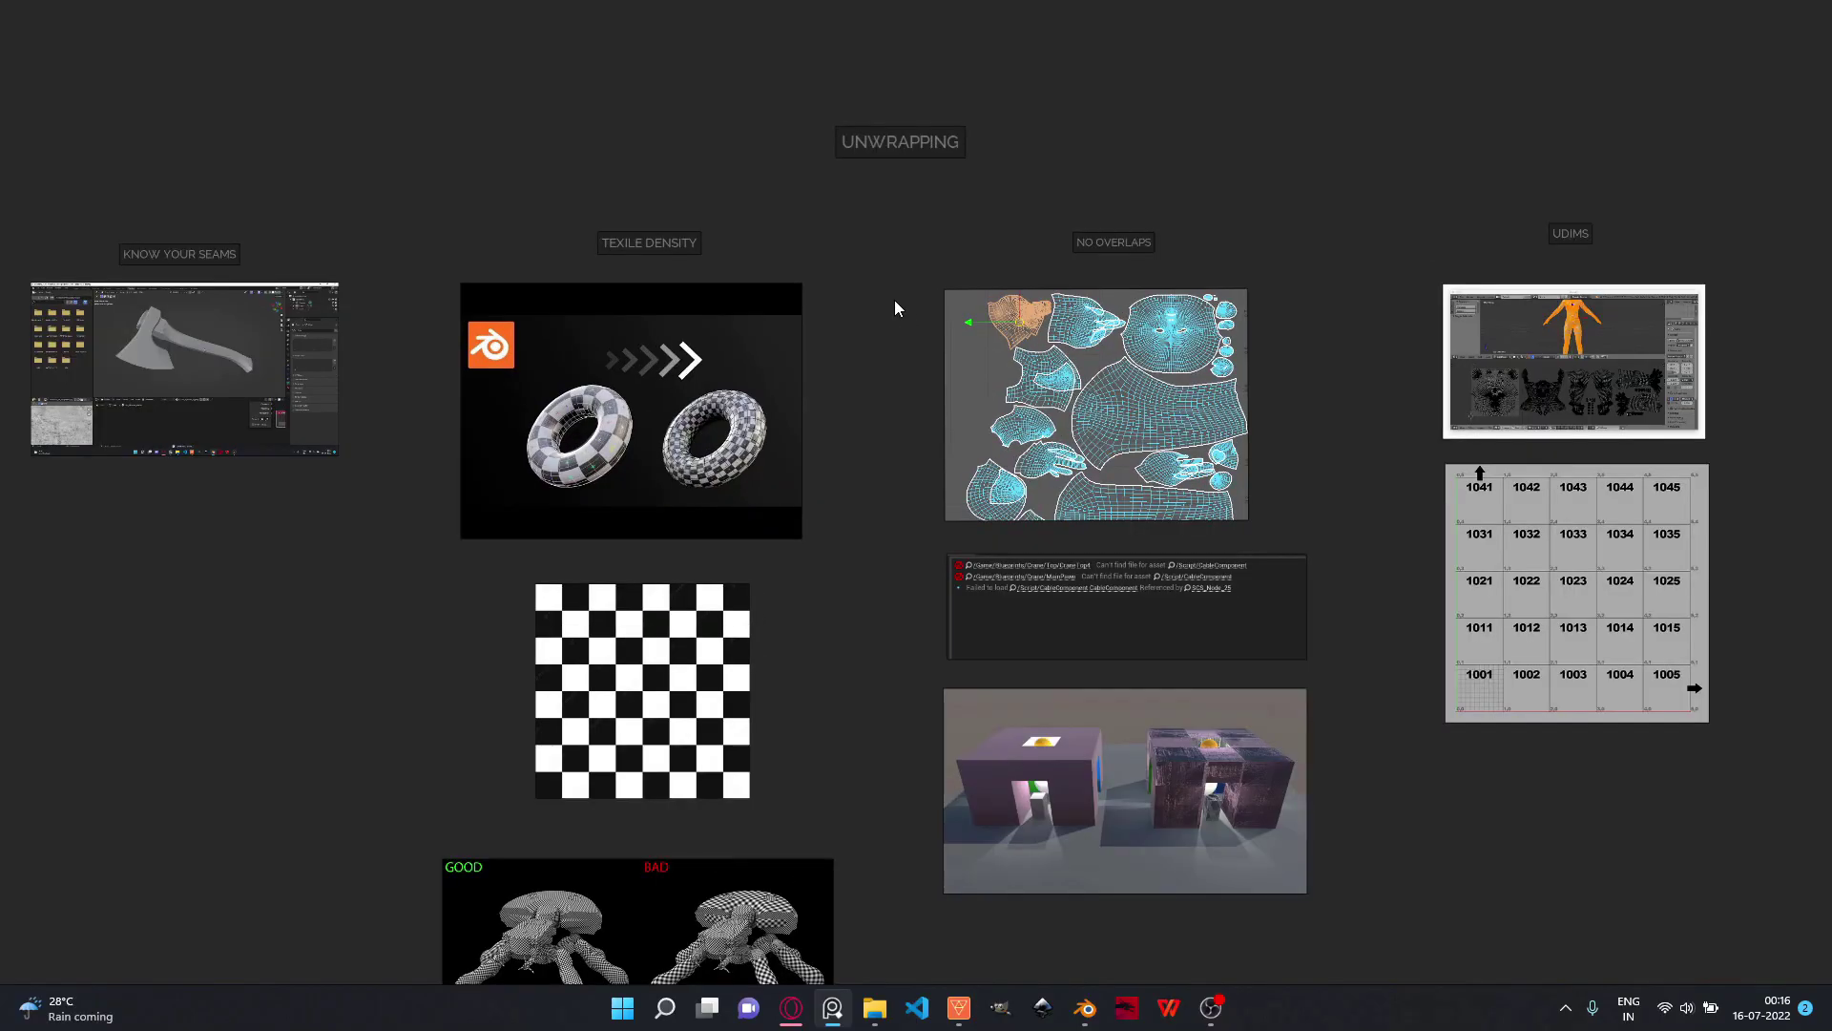
- View the Unwrapping section of the reference board and focus on the axe image under Know Your Seams
middle_drag(899, 306, 961, 307)
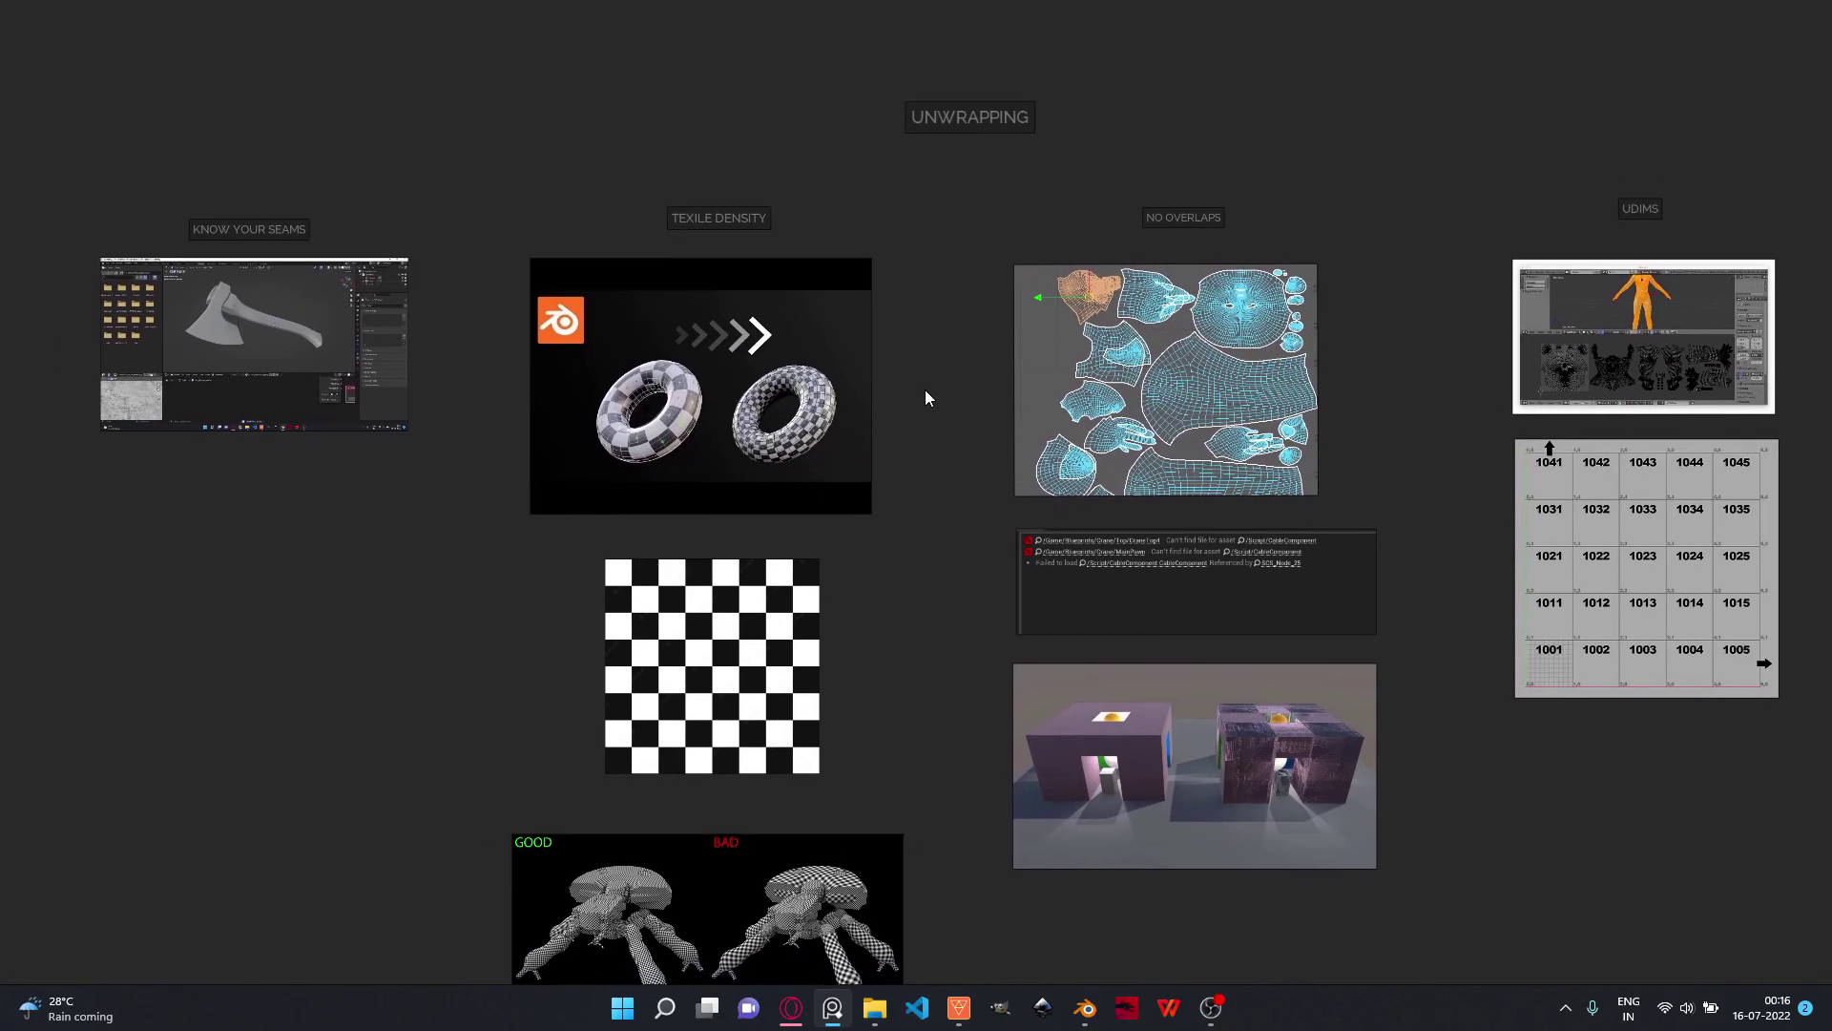
middle_drag(463, 305, 1164, 466)
scroll(1235, 403, up, 5)
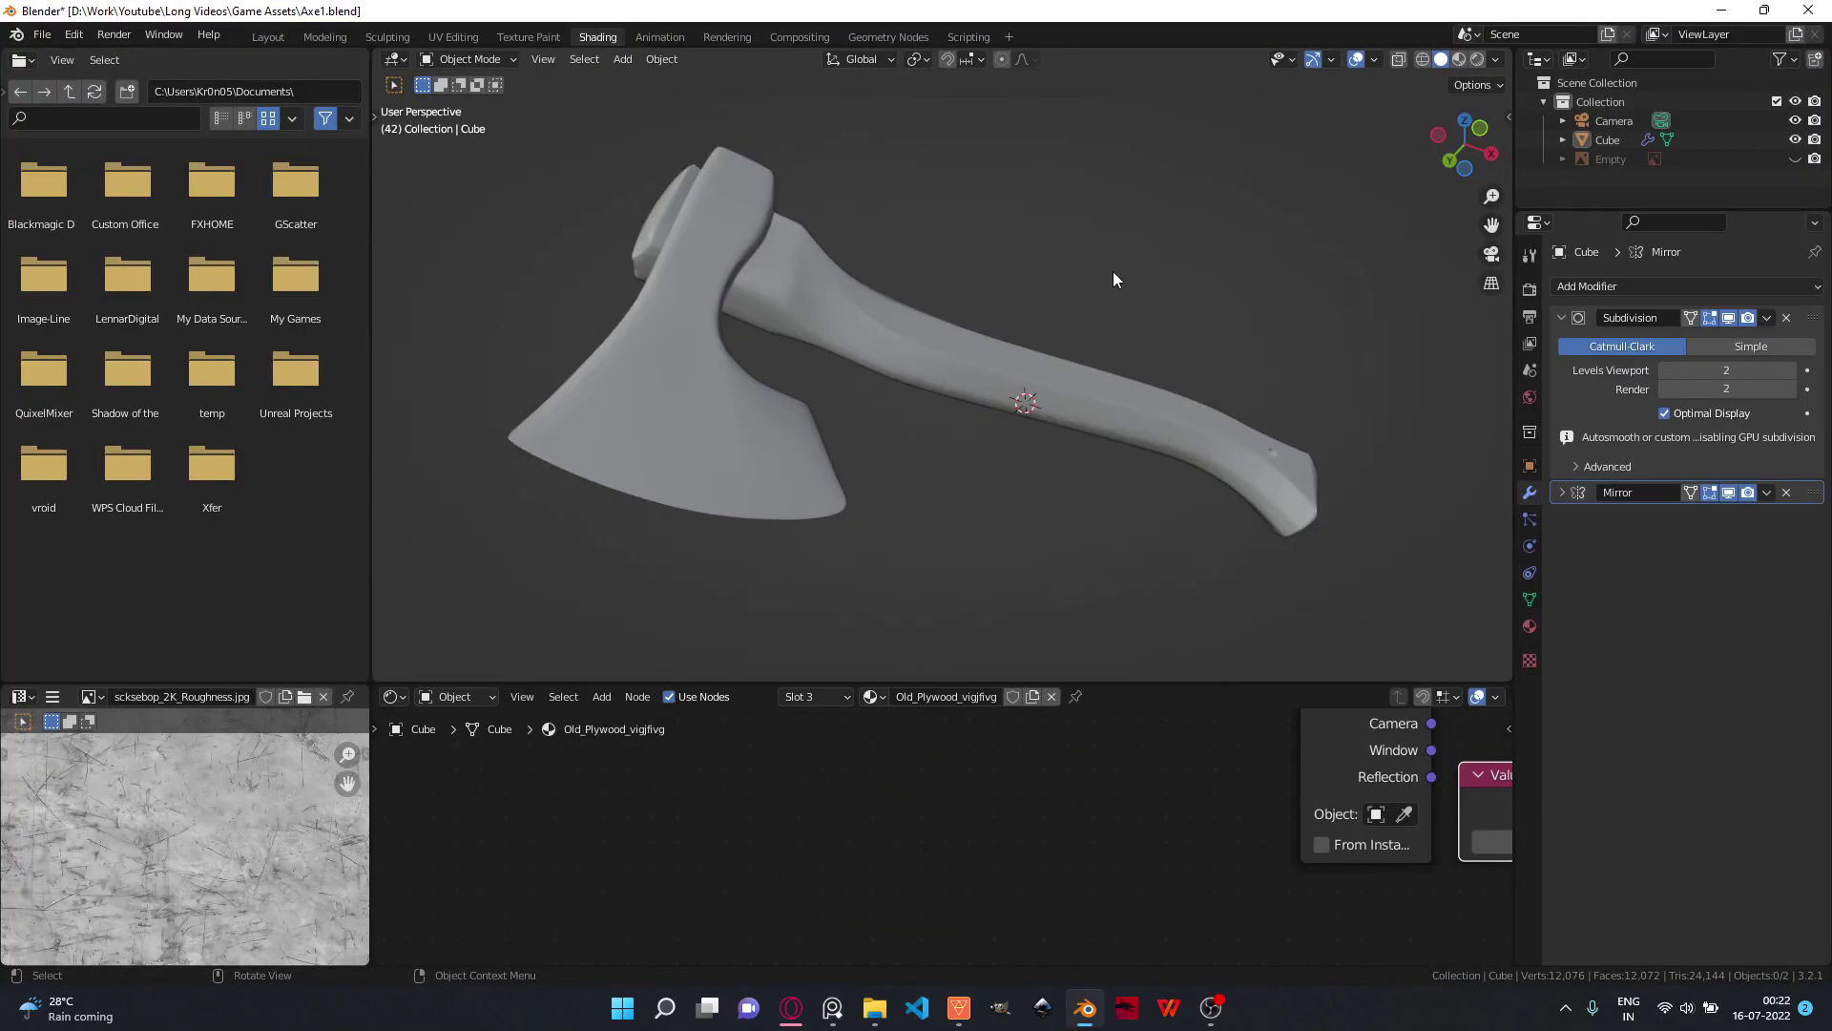
- Annotate seam lines on the axe across the handle's end, behind the head, along the handle and on the blade
middle_drag(1112, 271, 1223, 426)
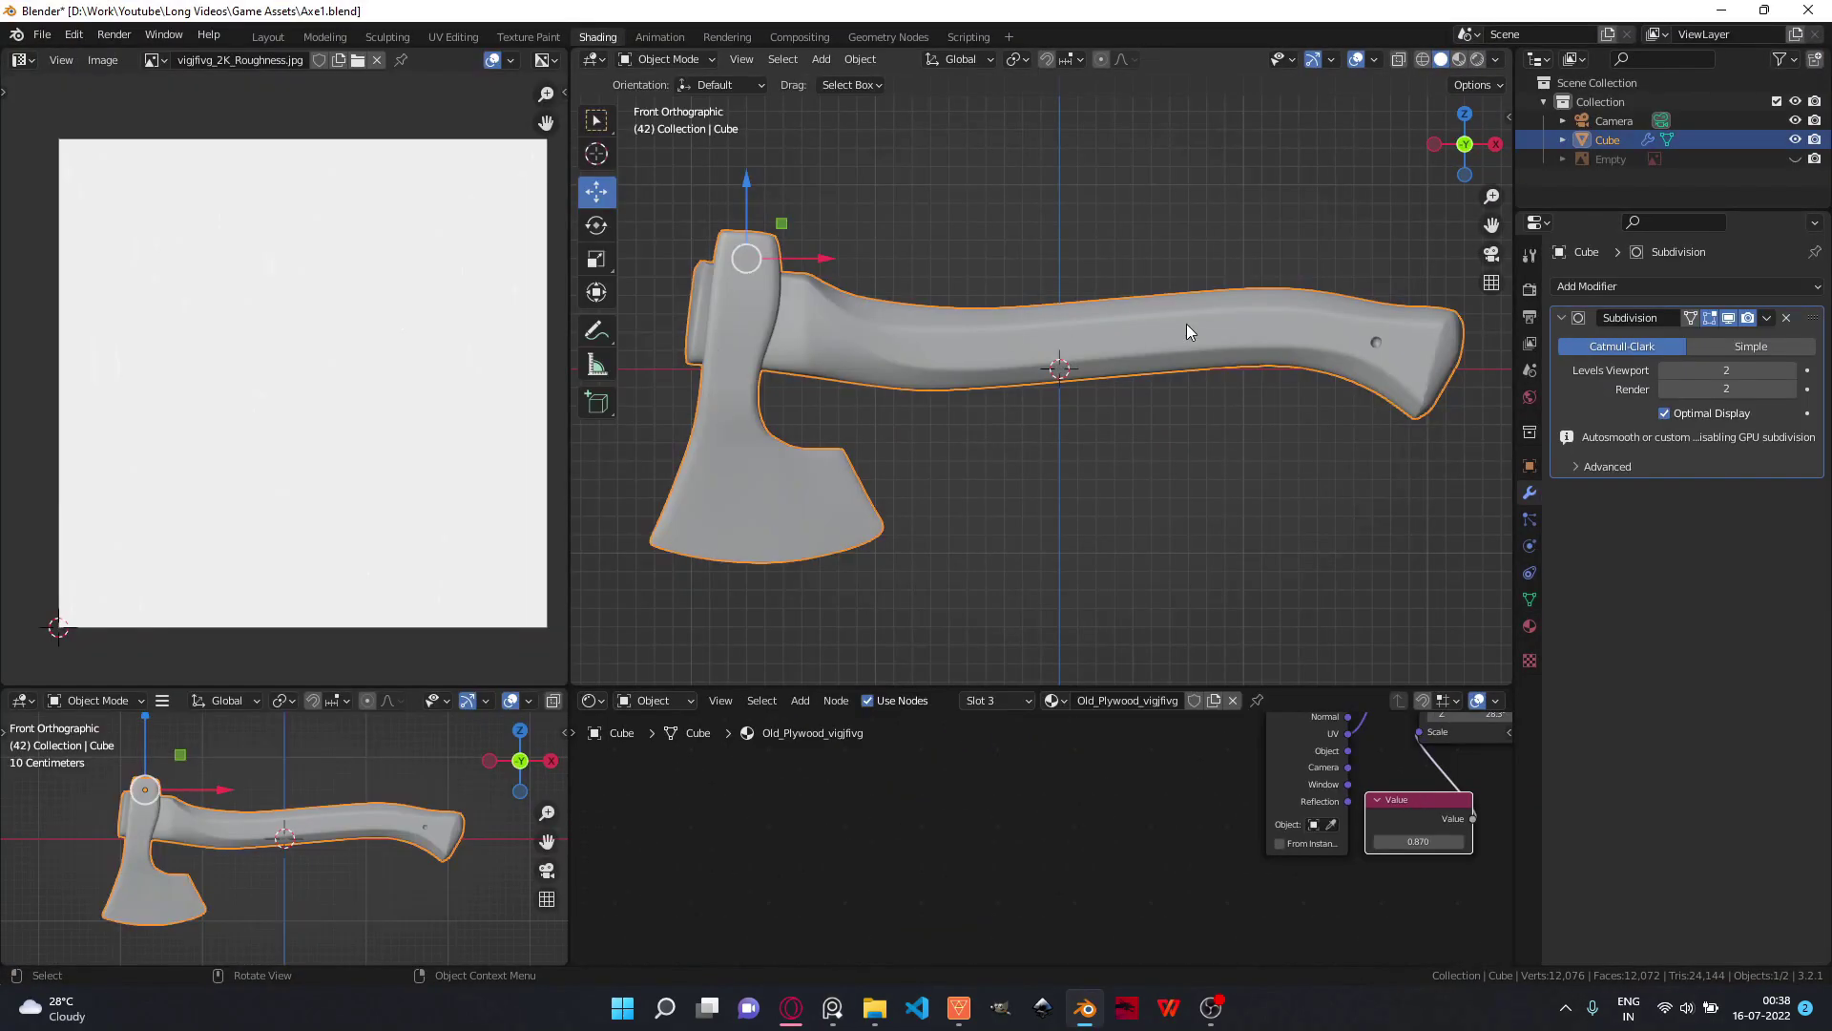
click(596, 330)
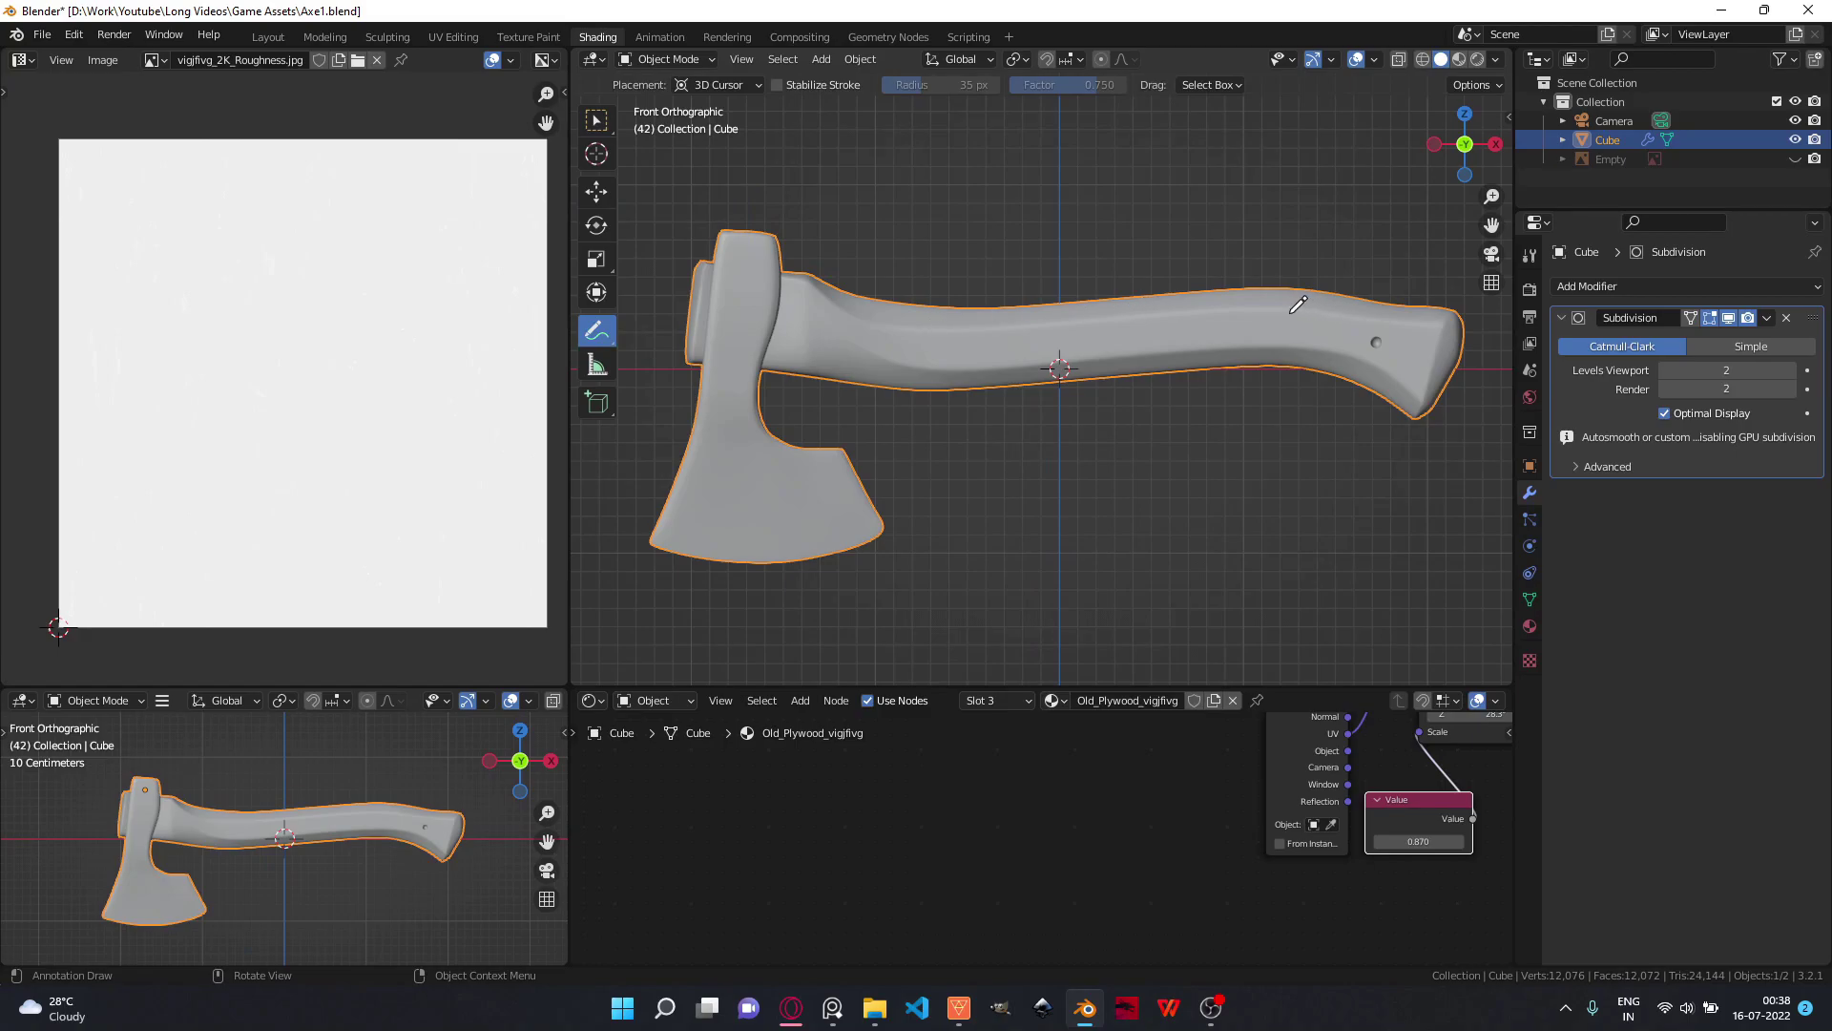
drag(1457, 300, 1416, 455)
drag(694, 239, 690, 399)
mouse_move(1393, 359)
mouse_down()
mouse_move(855, 336)
mouse_move(1392, 330)
mouse_up()
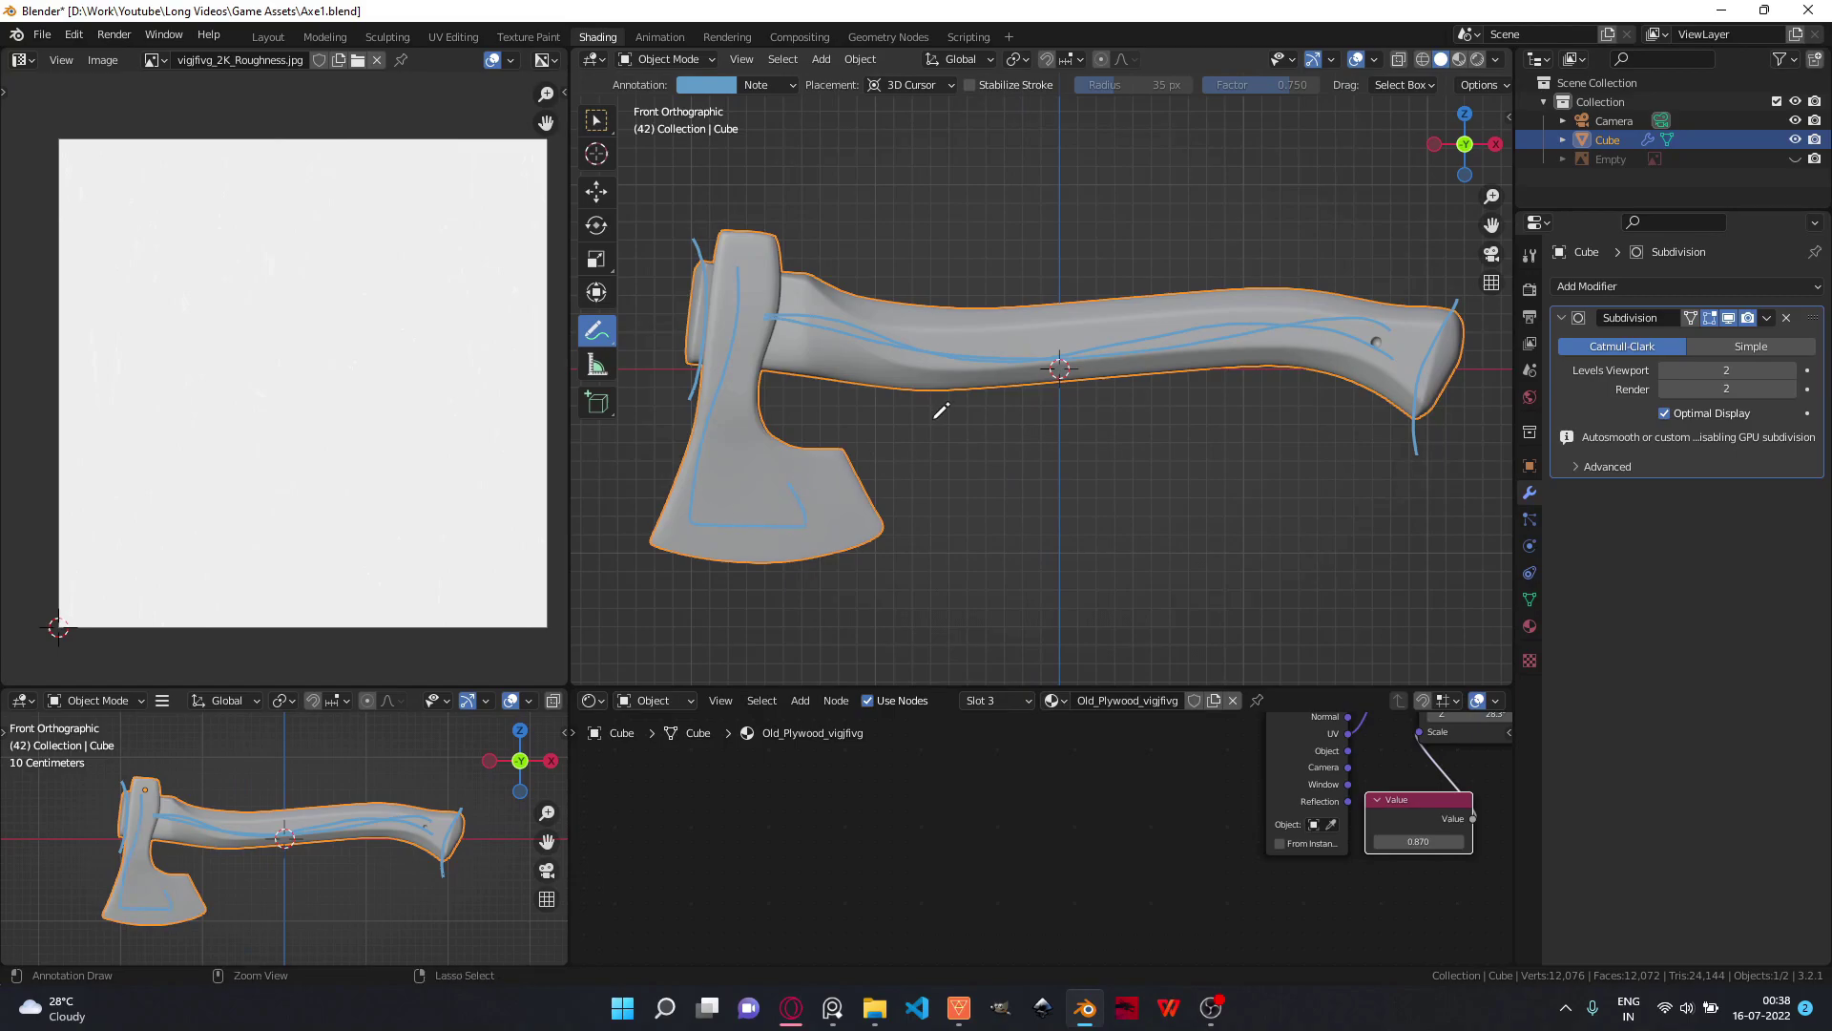
- Undo the annotation strokes drawn on the axe
key(ctrl+z)
key(ctrl+z)
key(ctrl+z)
key(ctrl+z)
- Trace annotation strokes around both ends of the handle and along the axe head, undoing the handle loops
shift+middle_drag(1401, 370, 1149, 378)
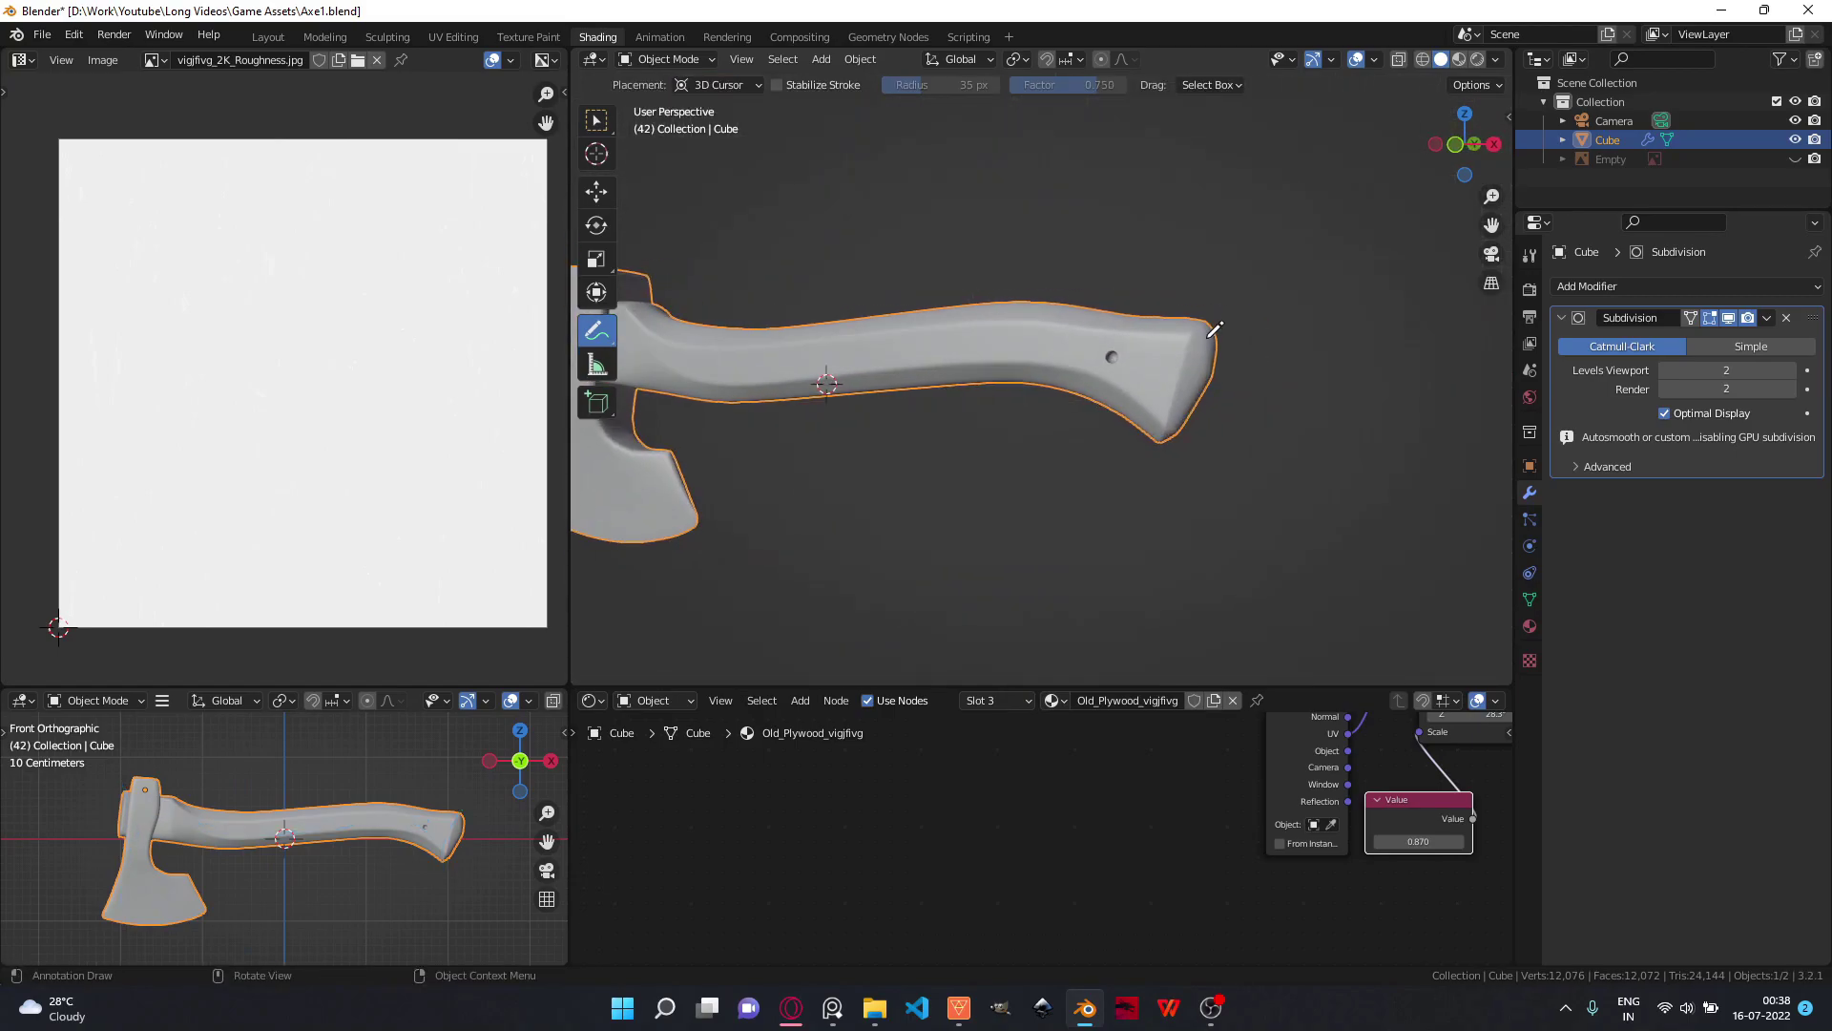
drag(1213, 316, 1161, 456)
mouse_move(819, 286)
mouse_down()
mouse_move(867, 369)
mouse_move(820, 304)
mouse_up()
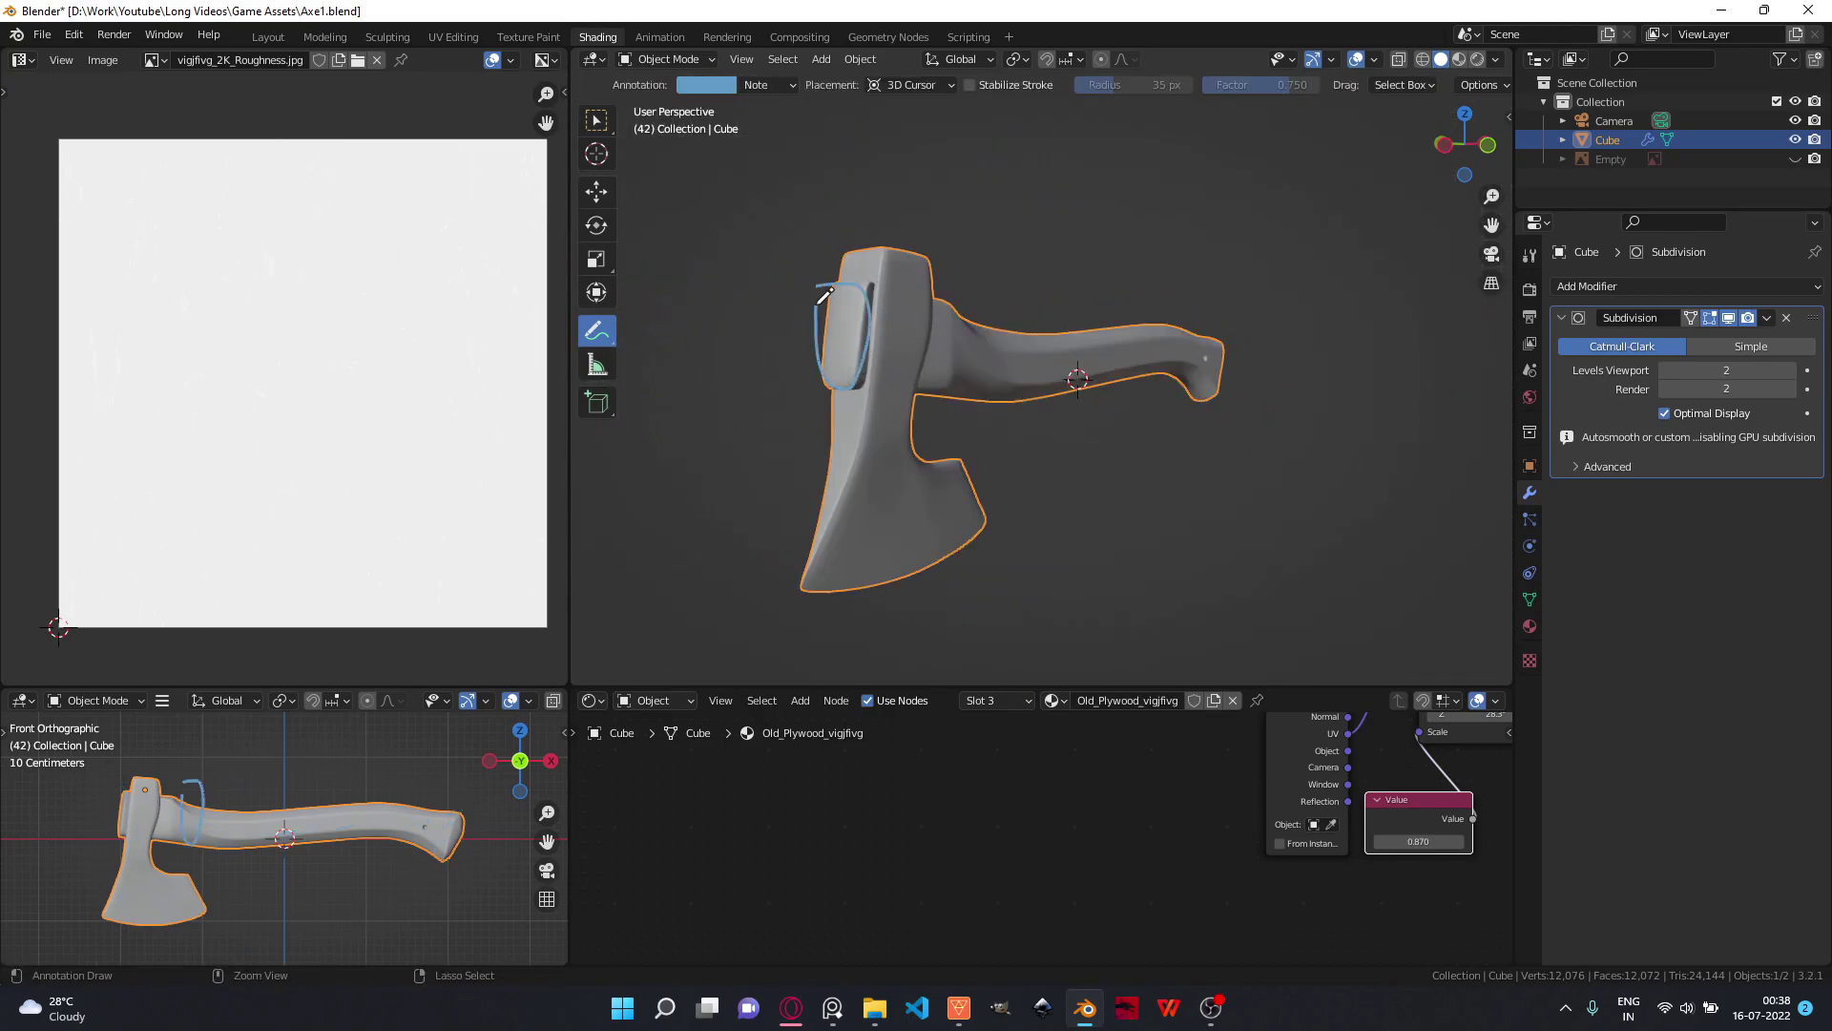
key(ctrl+z)
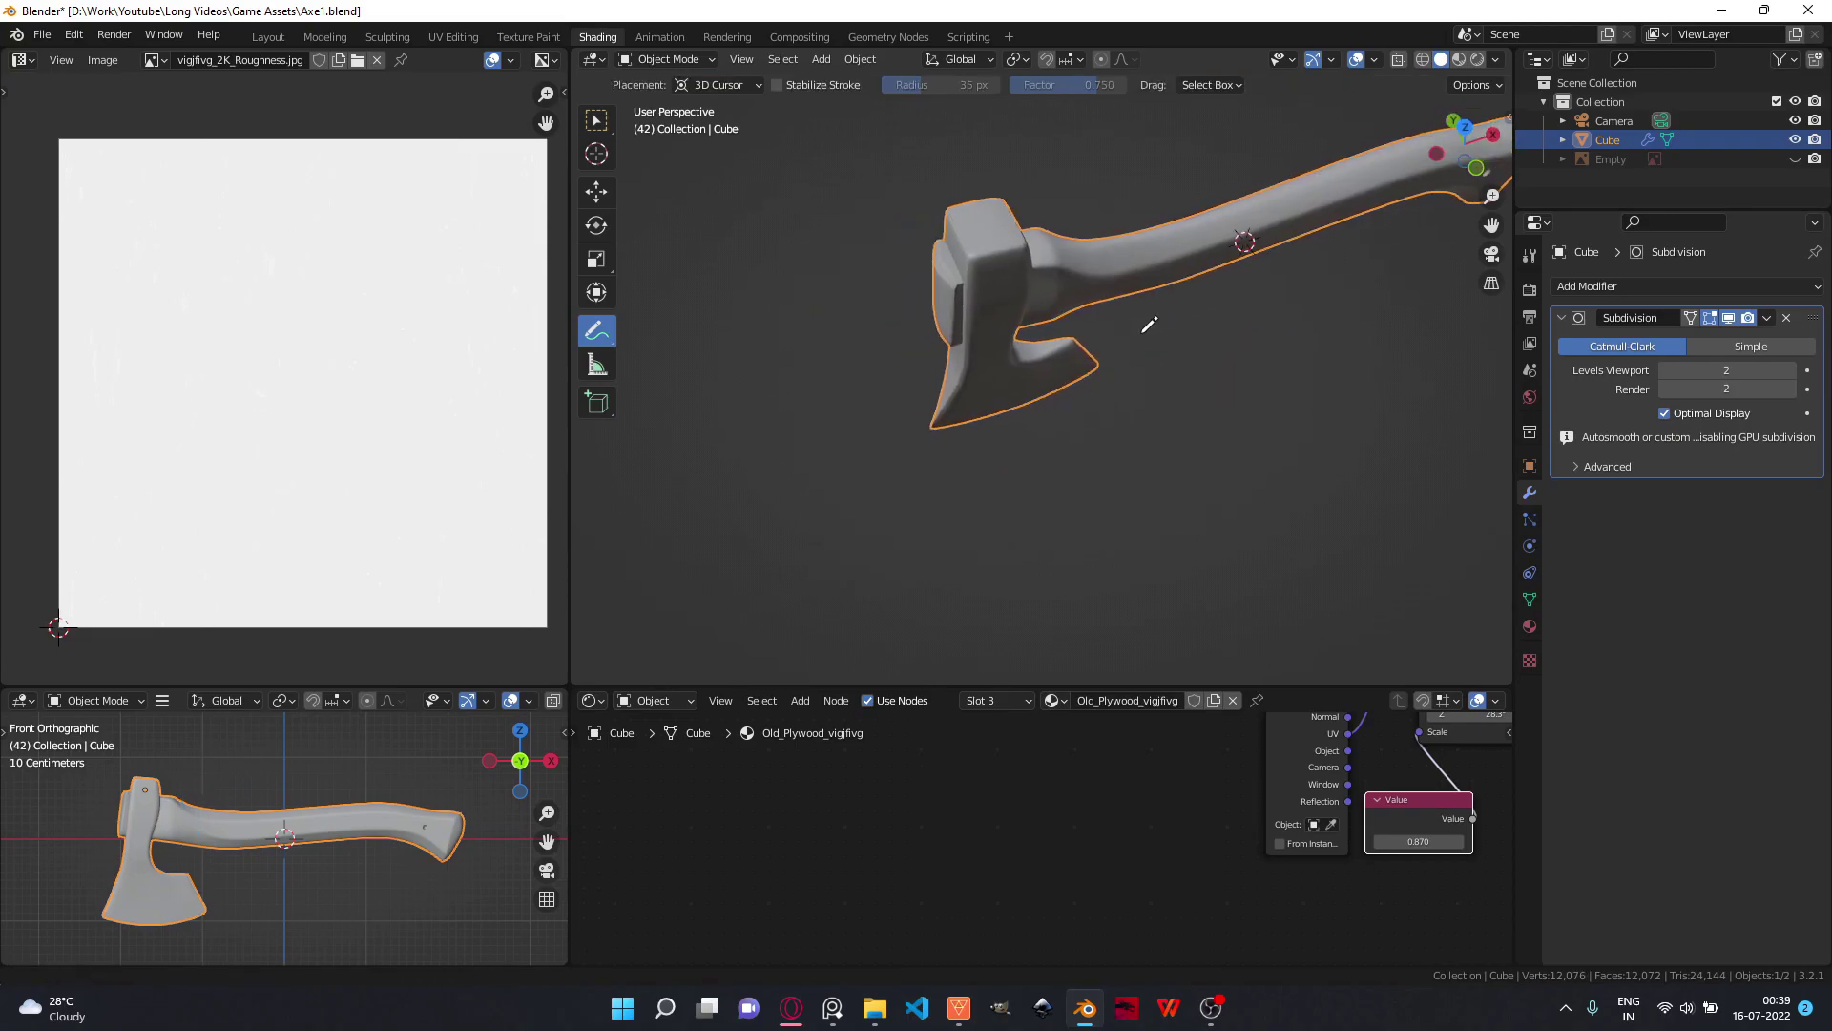
mouse_move(1076, 334)
mouse_down()
mouse_move(1014, 355)
mouse_move(1030, 295)
mouse_move(936, 421)
mouse_move(989, 388)
mouse_move(984, 360)
mouse_up()
drag(1031, 336, 971, 569)
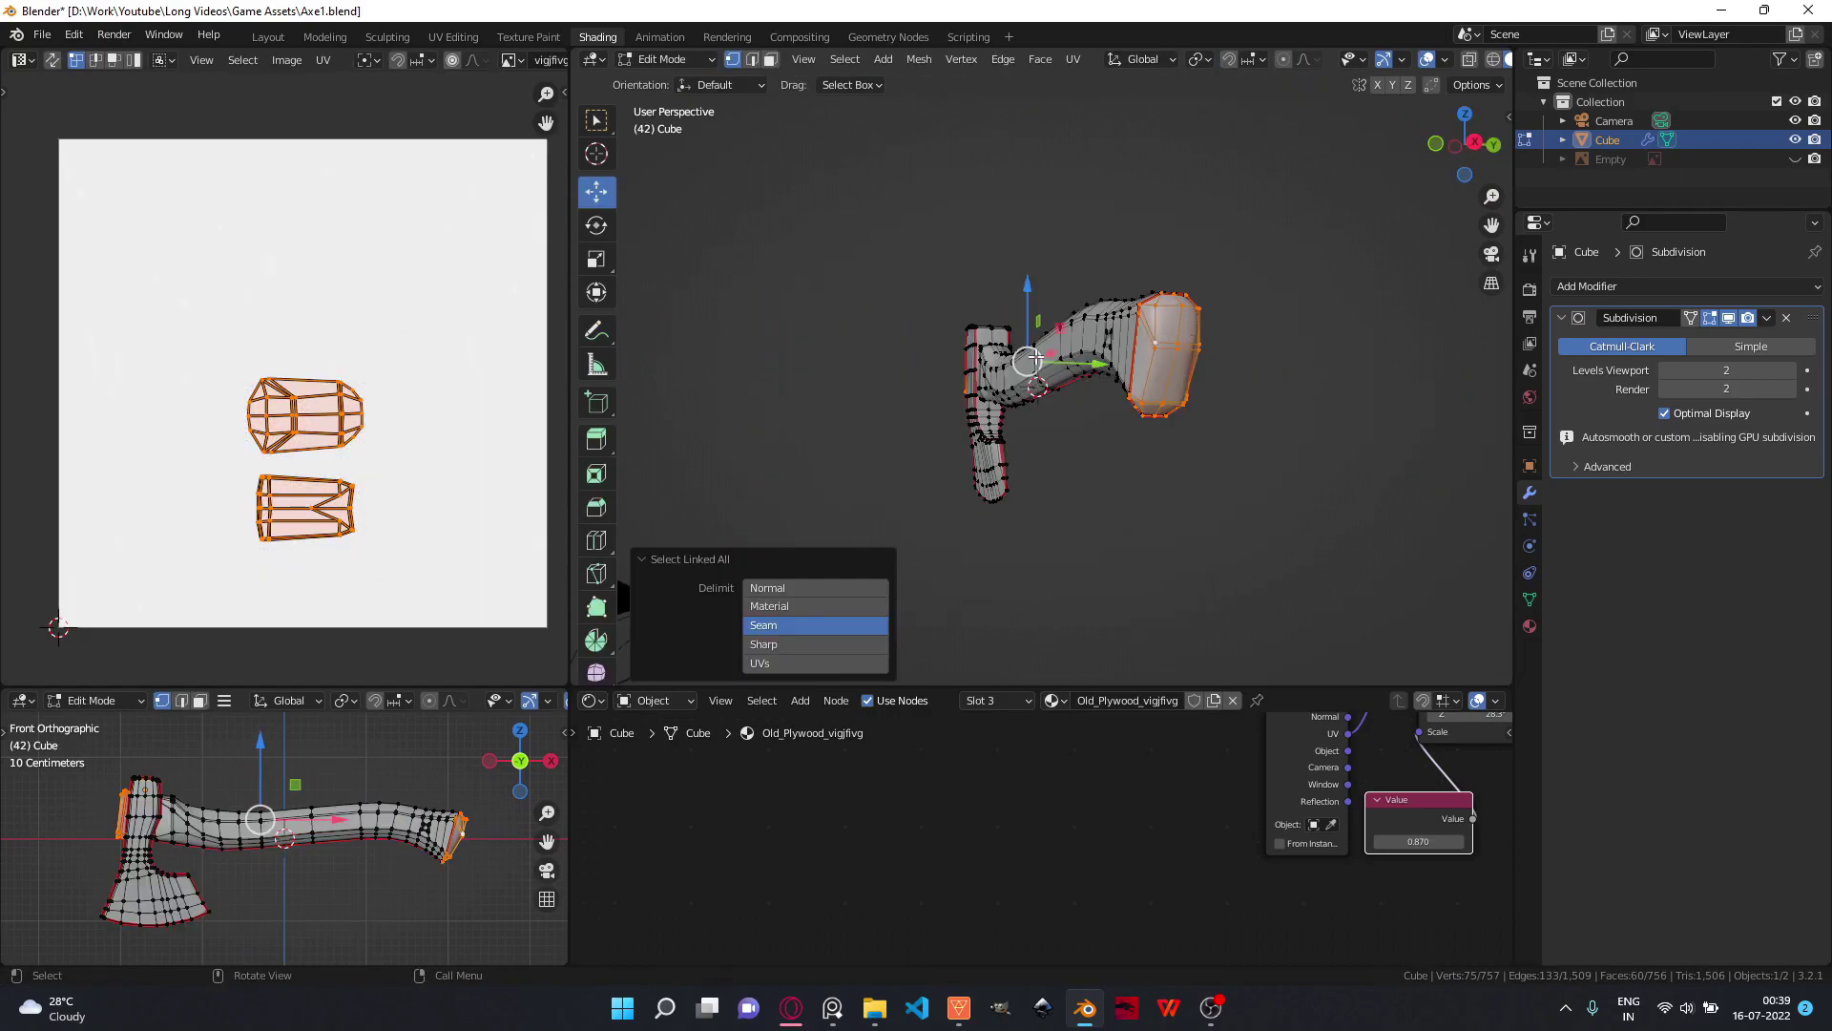
- Select the narrow strip around the axe head linked up to its seams, and select its whole UV island
middle_drag(1037, 356, 1291, 367)
click(966, 370)
key(ctrl+l)
shift+middle_drag(341, 340, 354, 341)
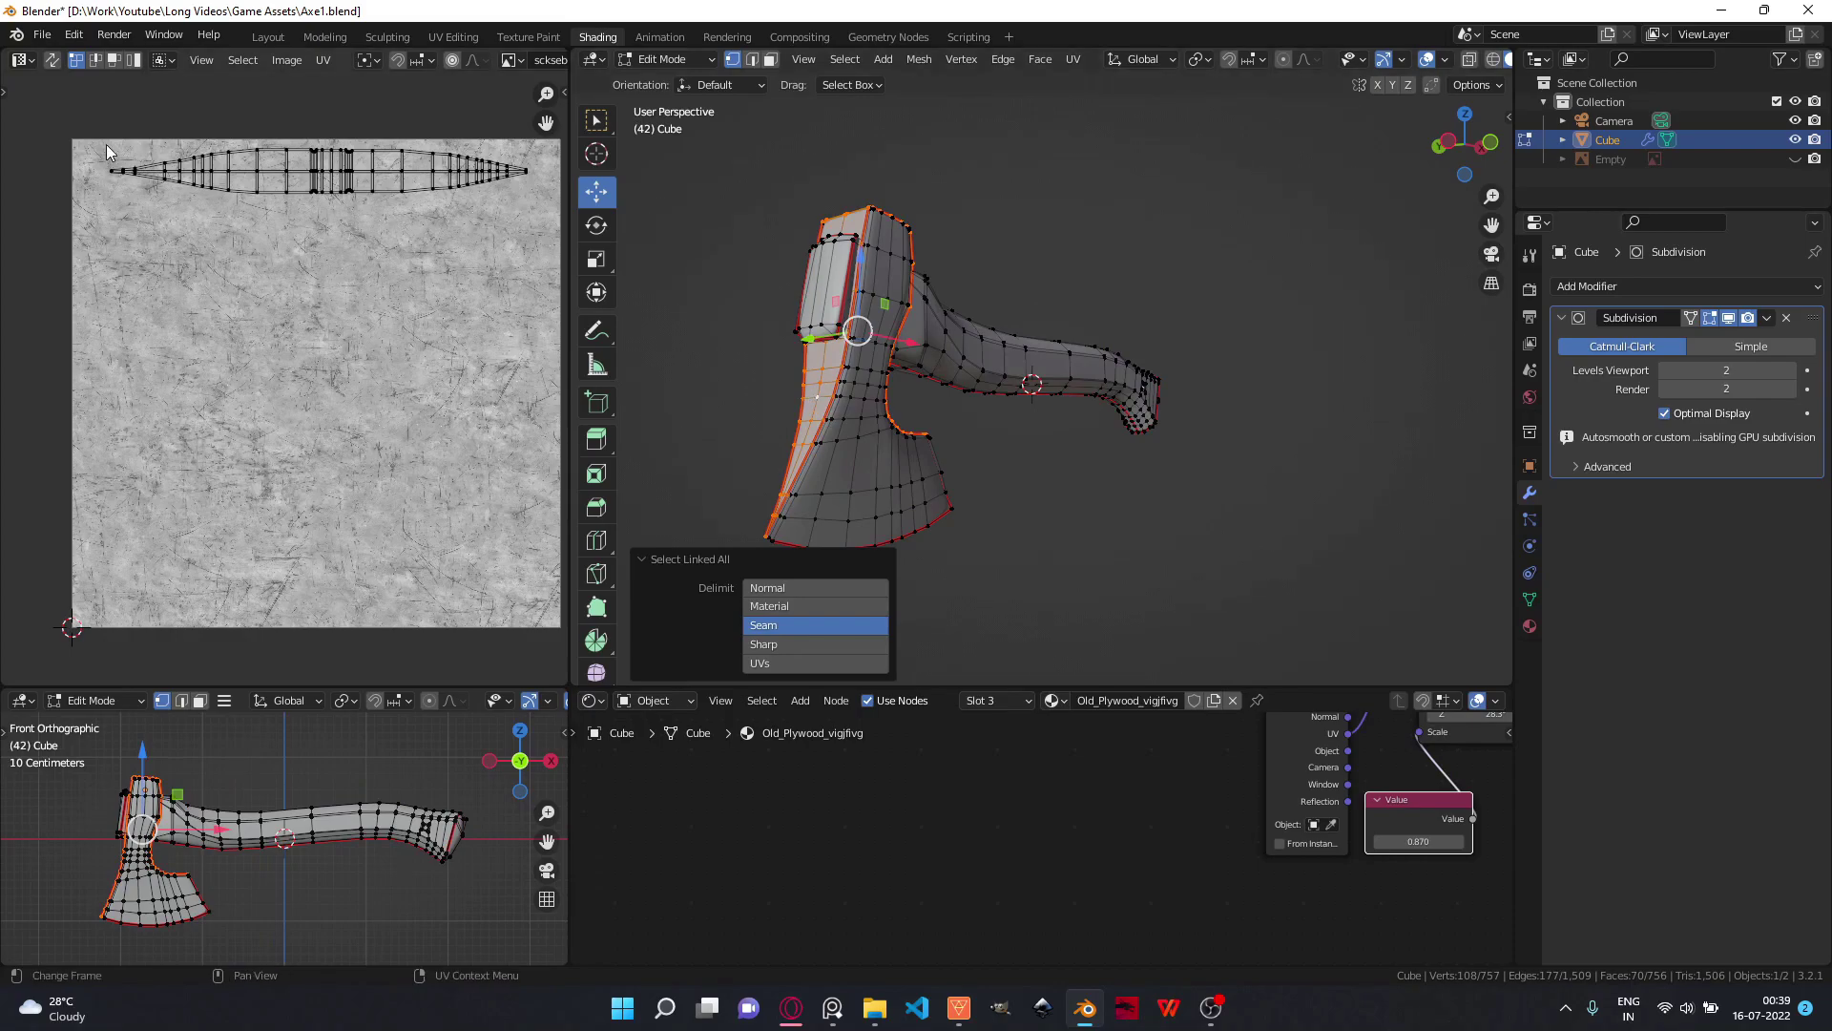
drag(105, 146, 532, 215)
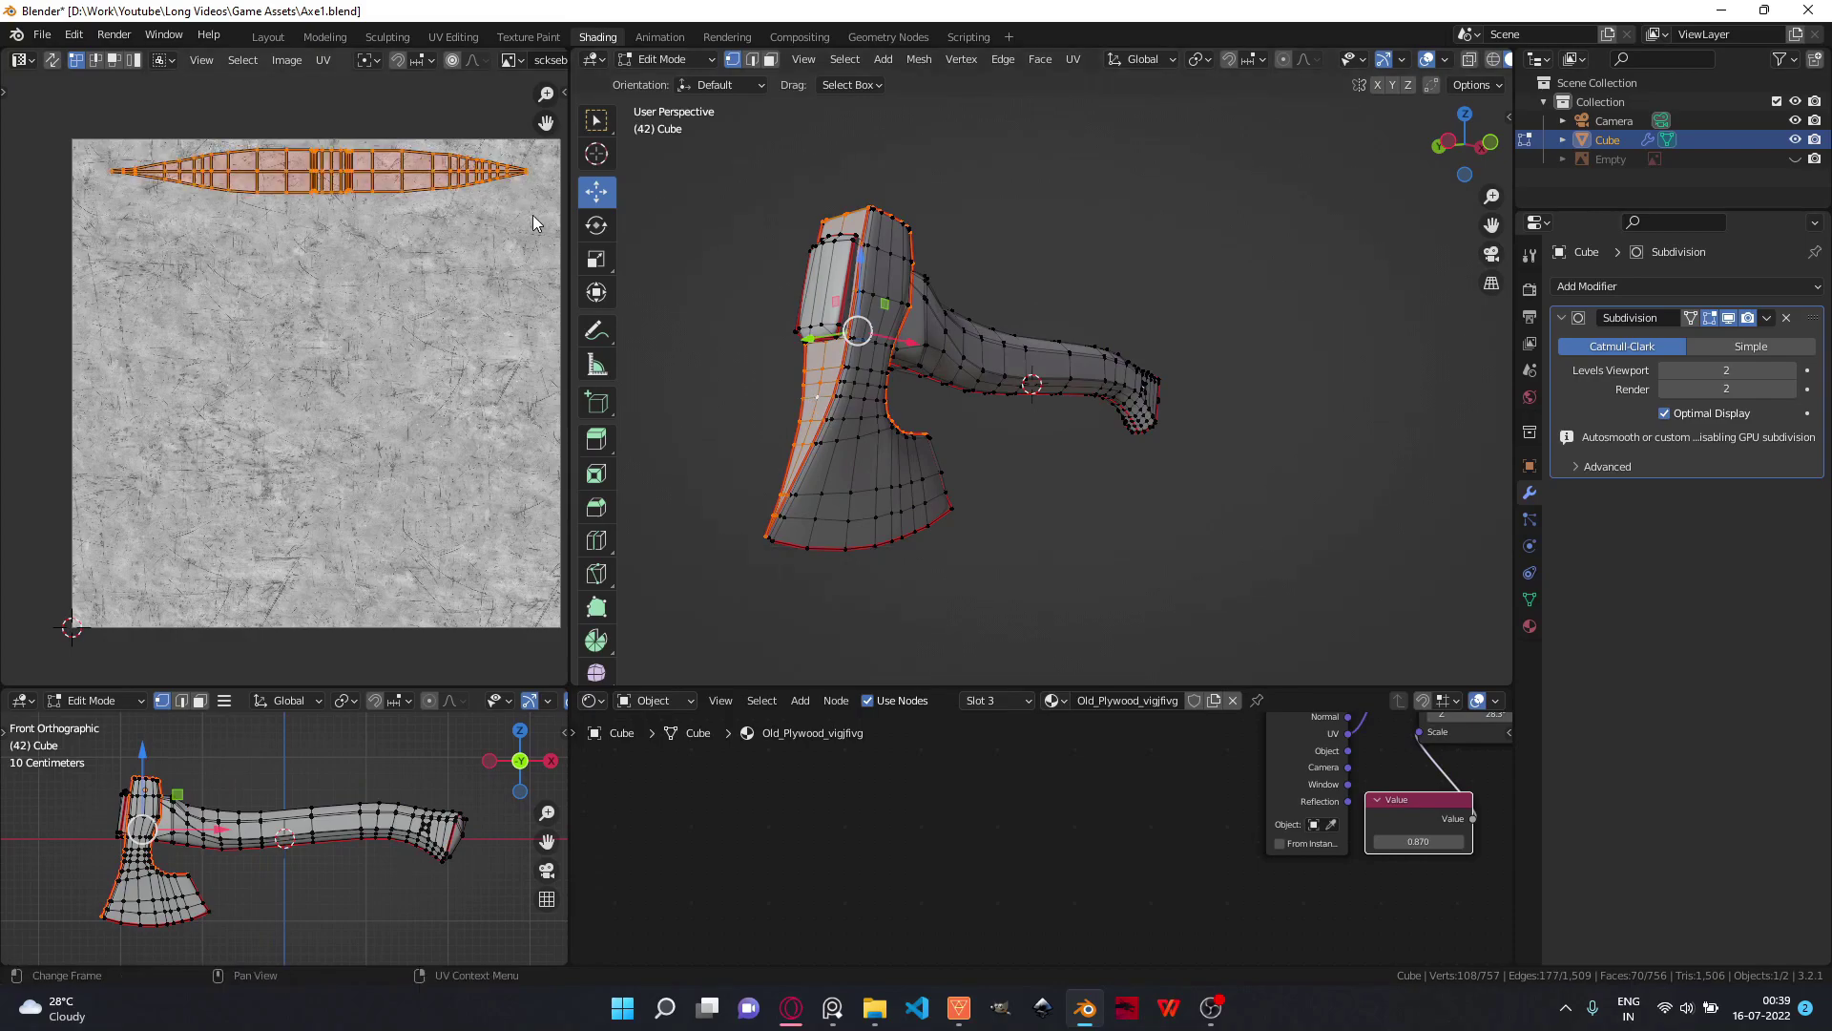
- Select both side pieces of the axe head linked up to their seams, and return to Object Mode in front view
click(858, 492)
middle_drag(858, 492, 1175, 496)
shift+click(1210, 468)
key(a)
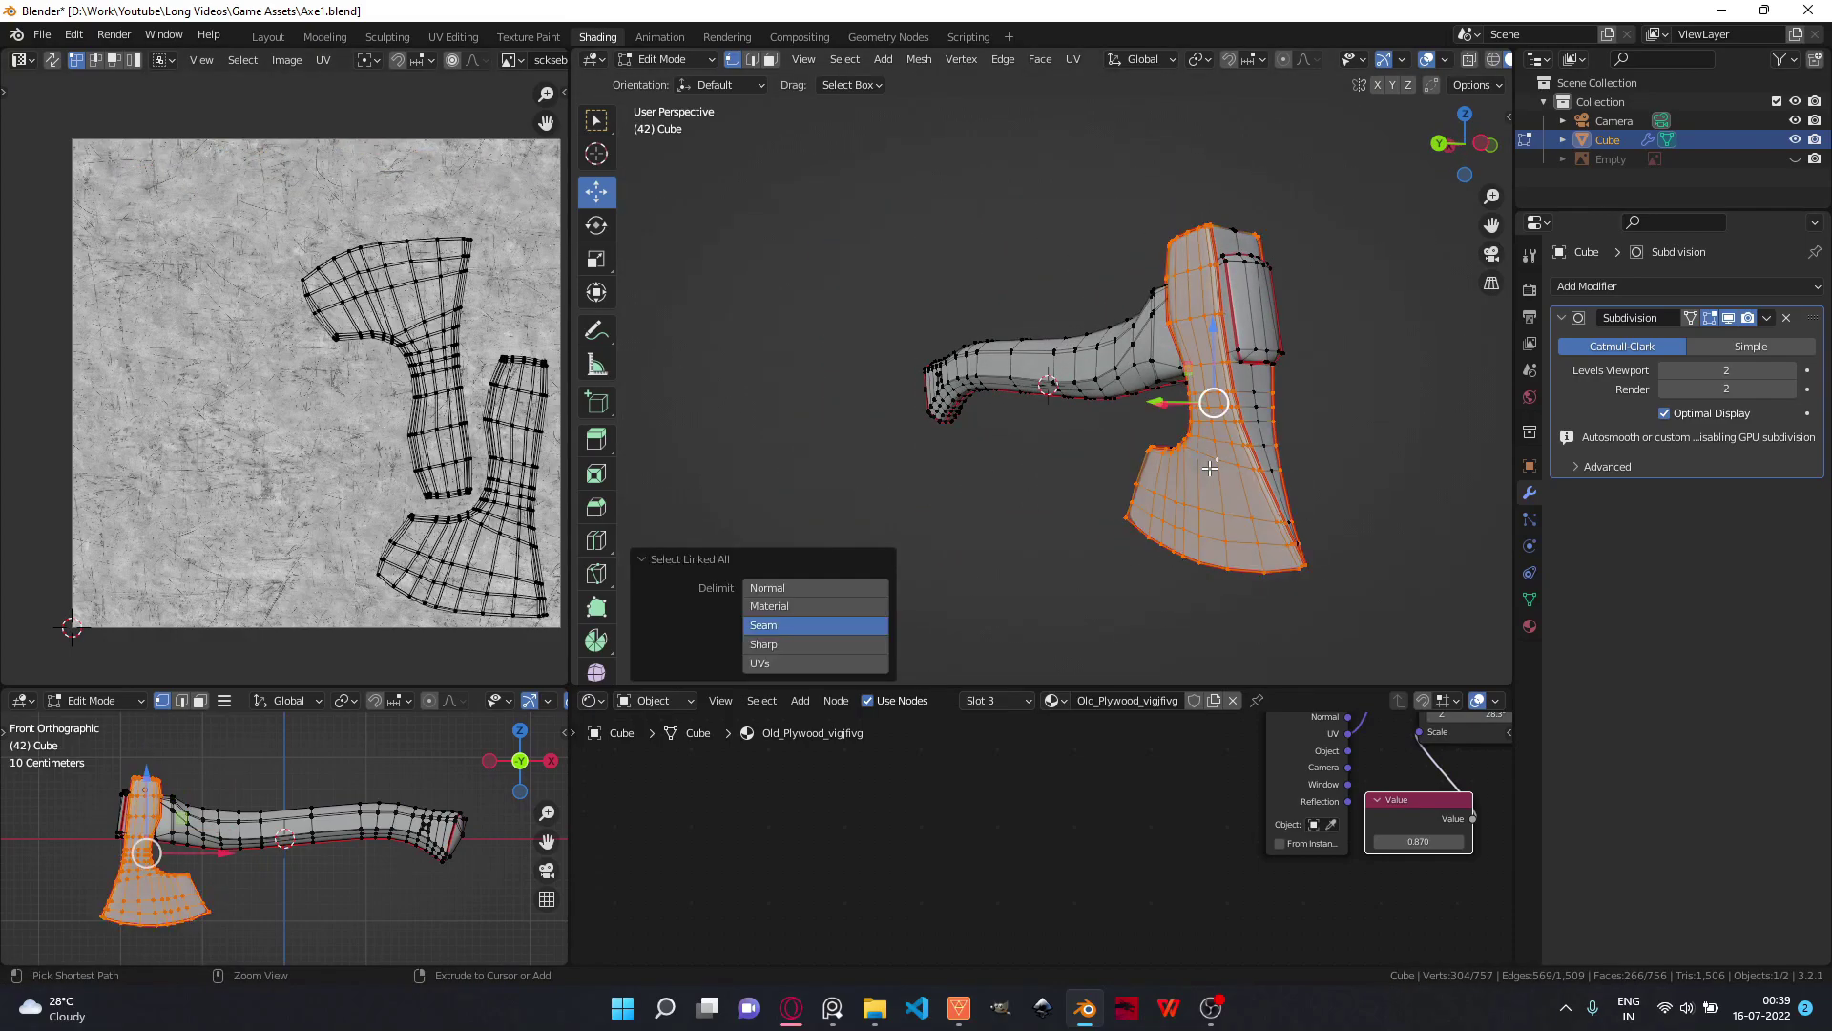
key(Tab)
key(KP_1)
scroll(979, 415, up, 3)
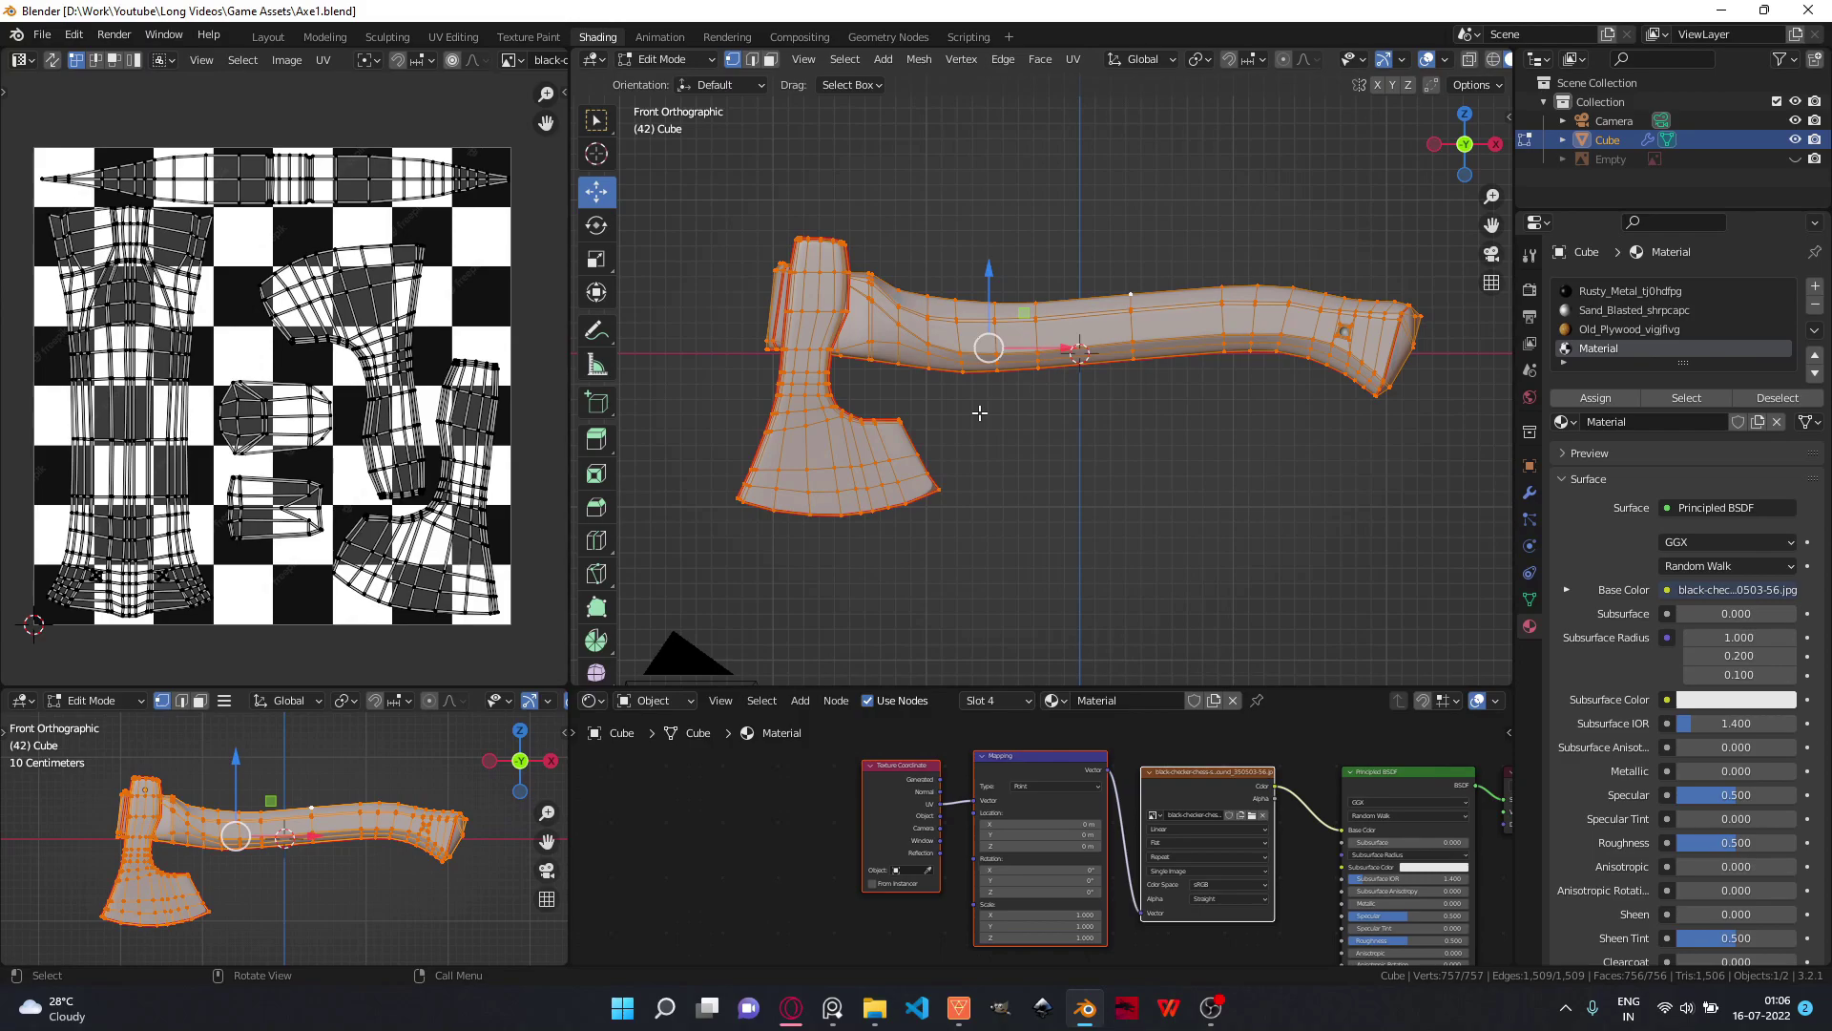
- Select the three axe-head UV islands: the long strip and both blade sides
click(352, 183)
shift+click(399, 286)
shift+click(462, 410)
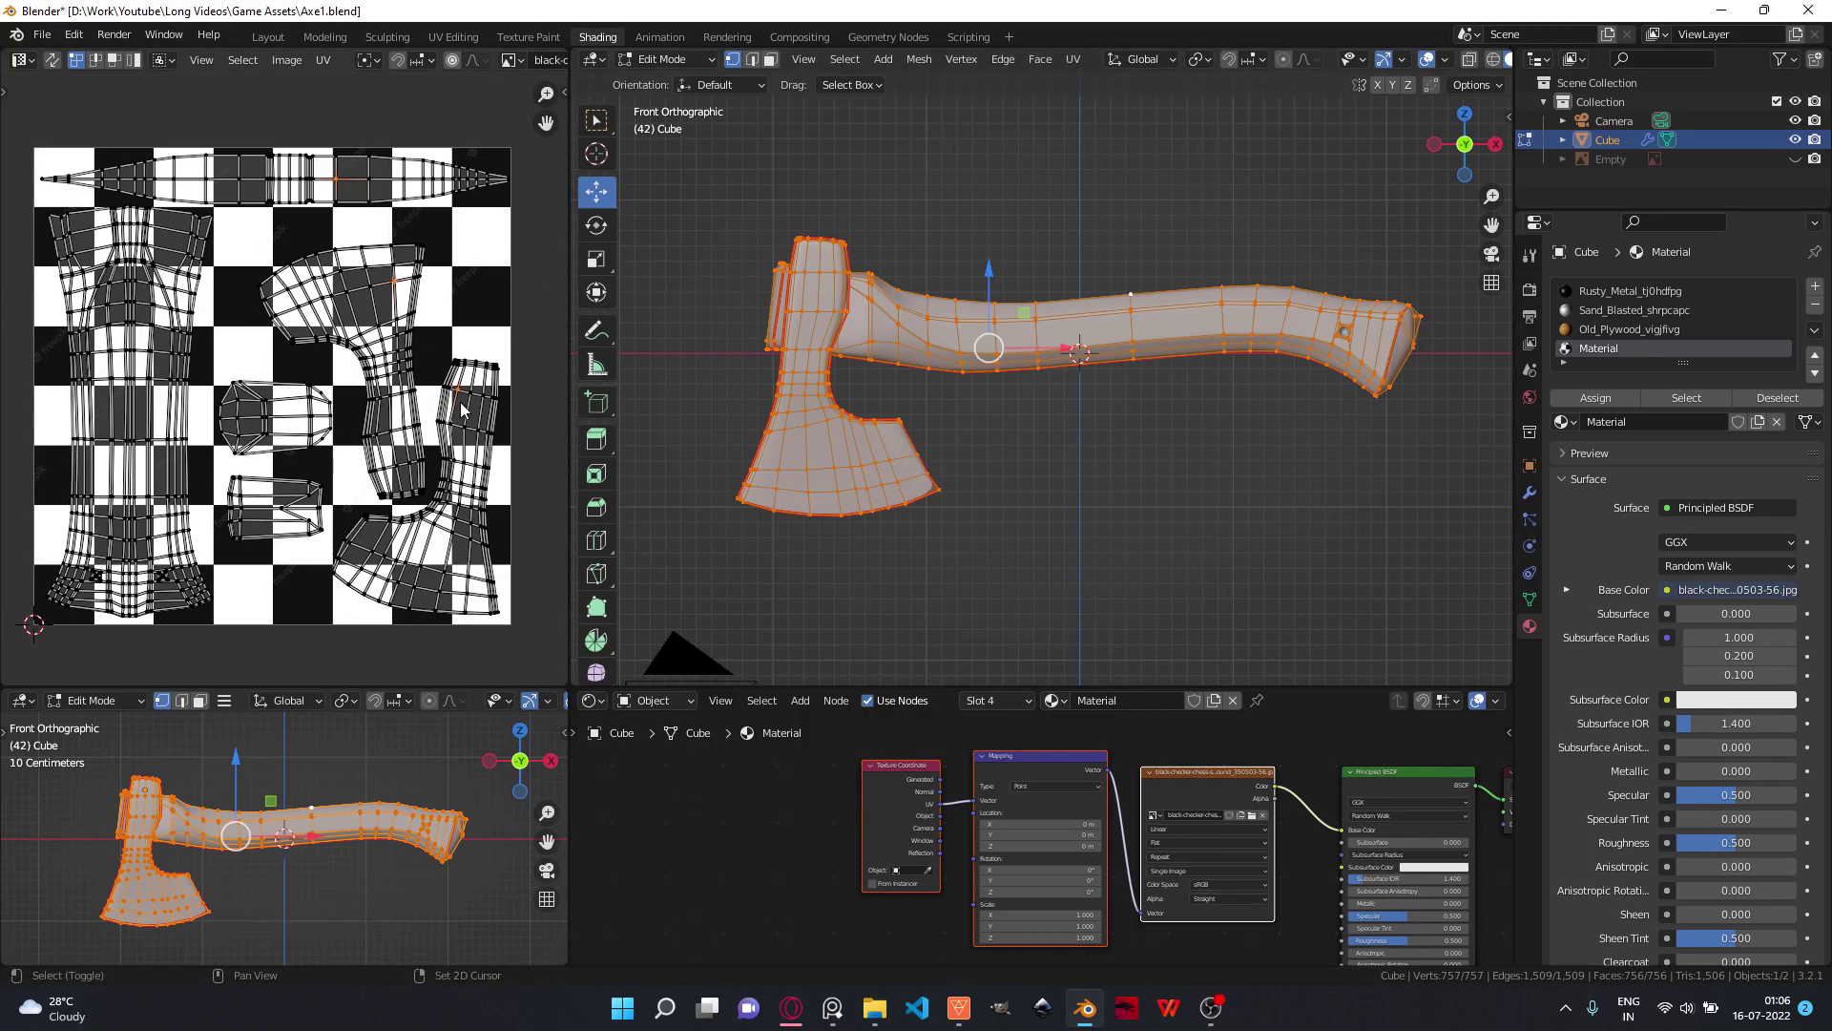
key(ctrl+l)
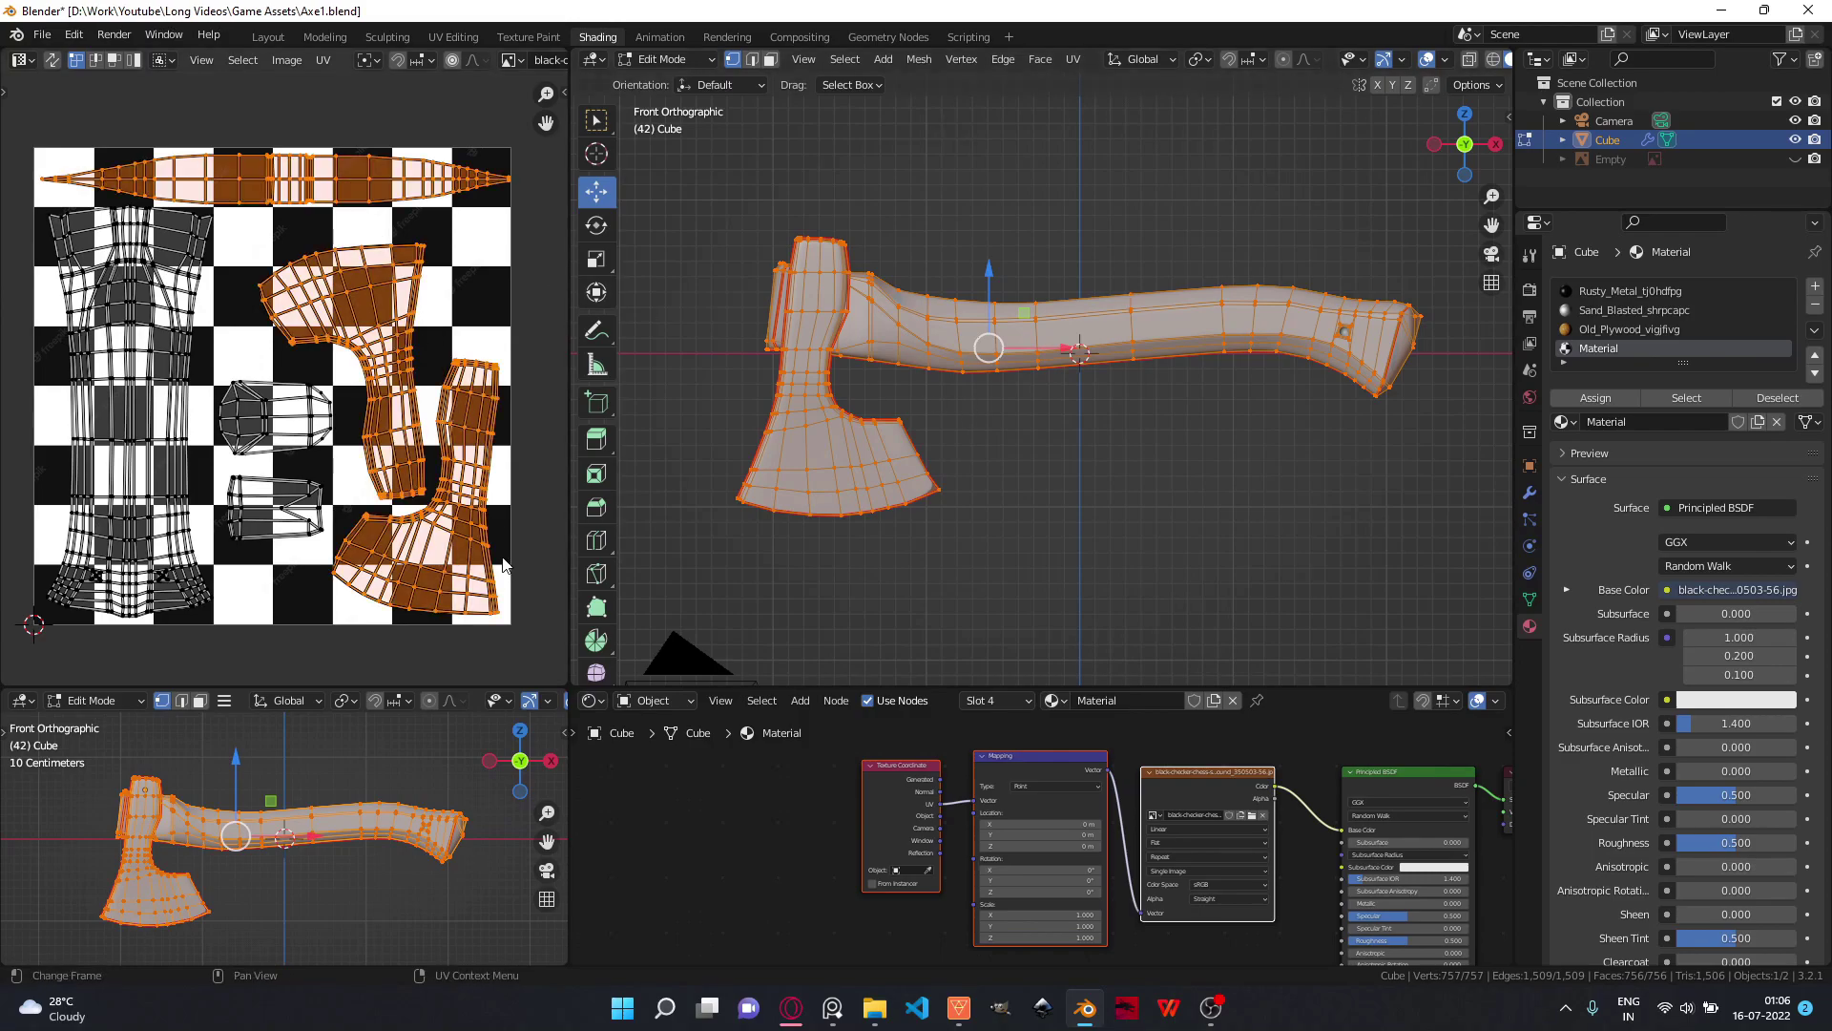
- Scale down the upper blade-side UV island over the checker texture and return to Object Mode
click(379, 410)
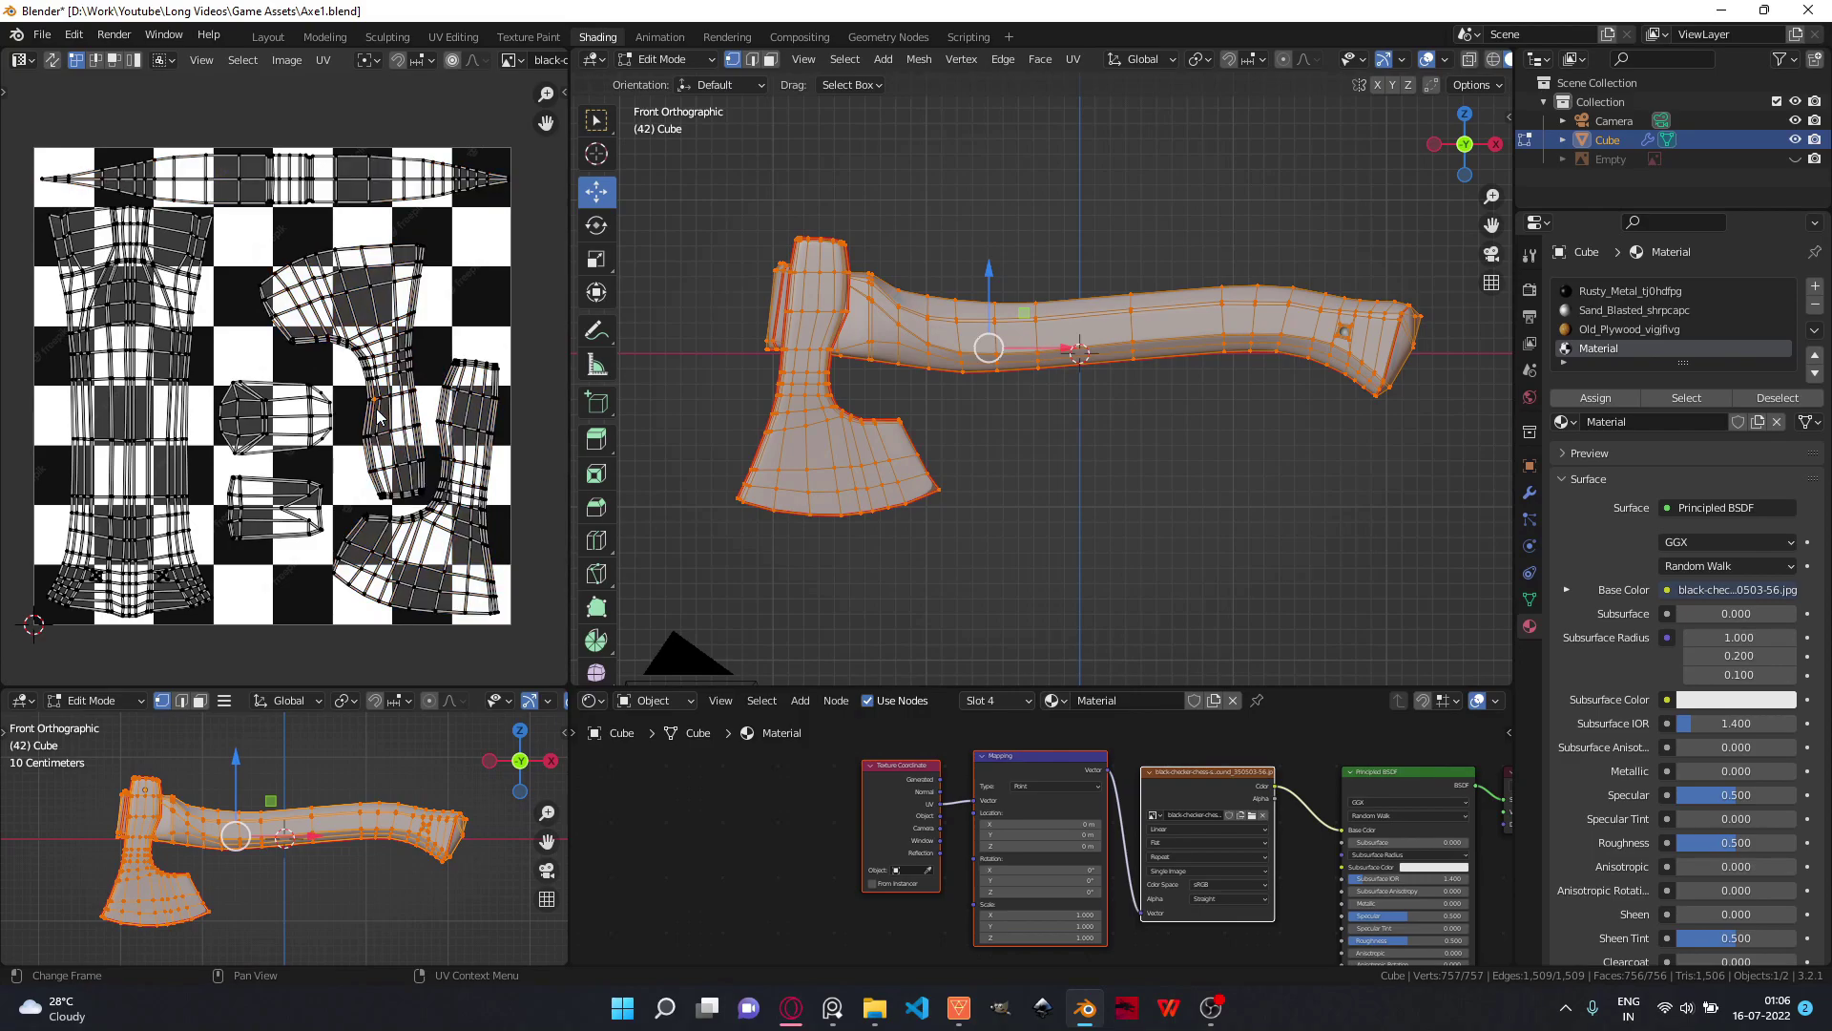
key(ctrl+l)
key(s)
click(465, 417)
key(Tab)
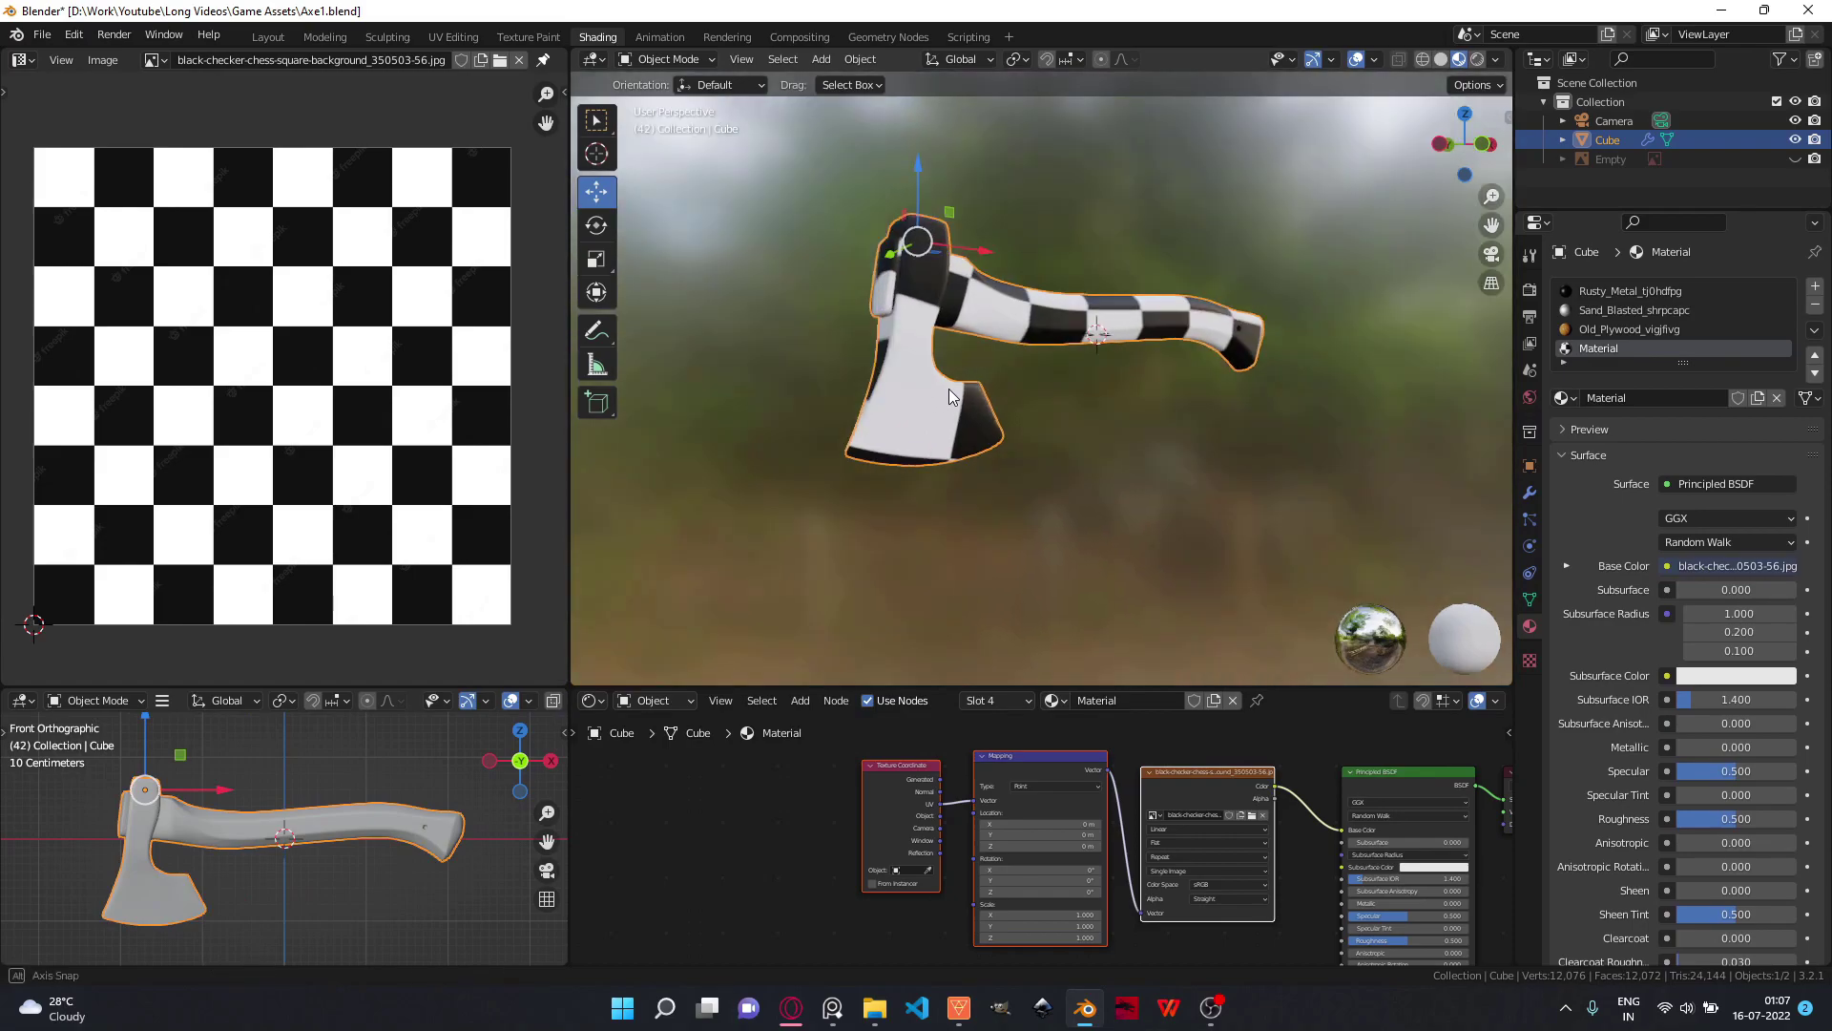
- Compare the checker squares on the axe blade and handle against the UV layout, ending in front view in Edit Mode
middle_drag(949, 388, 992, 411)
key(Tab)
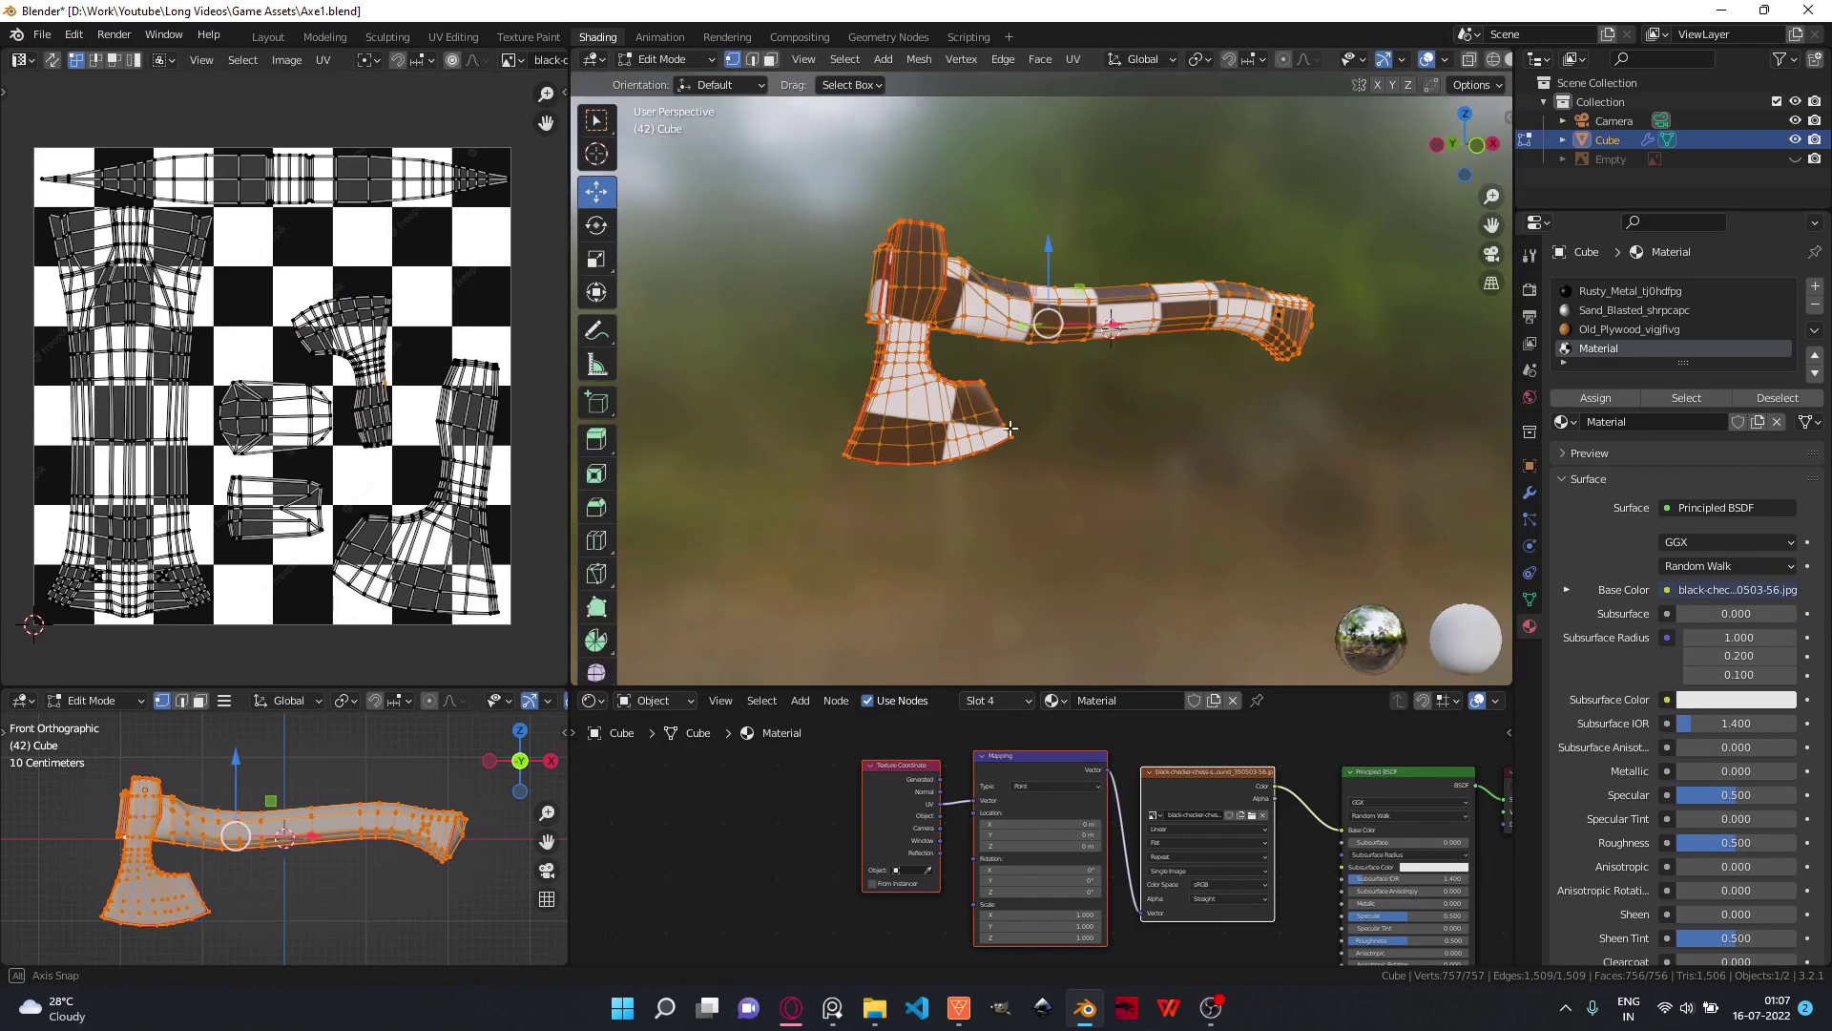
key(Tab)
key(KP_1)
scroll(980, 412, up, 1)
key(Tab)
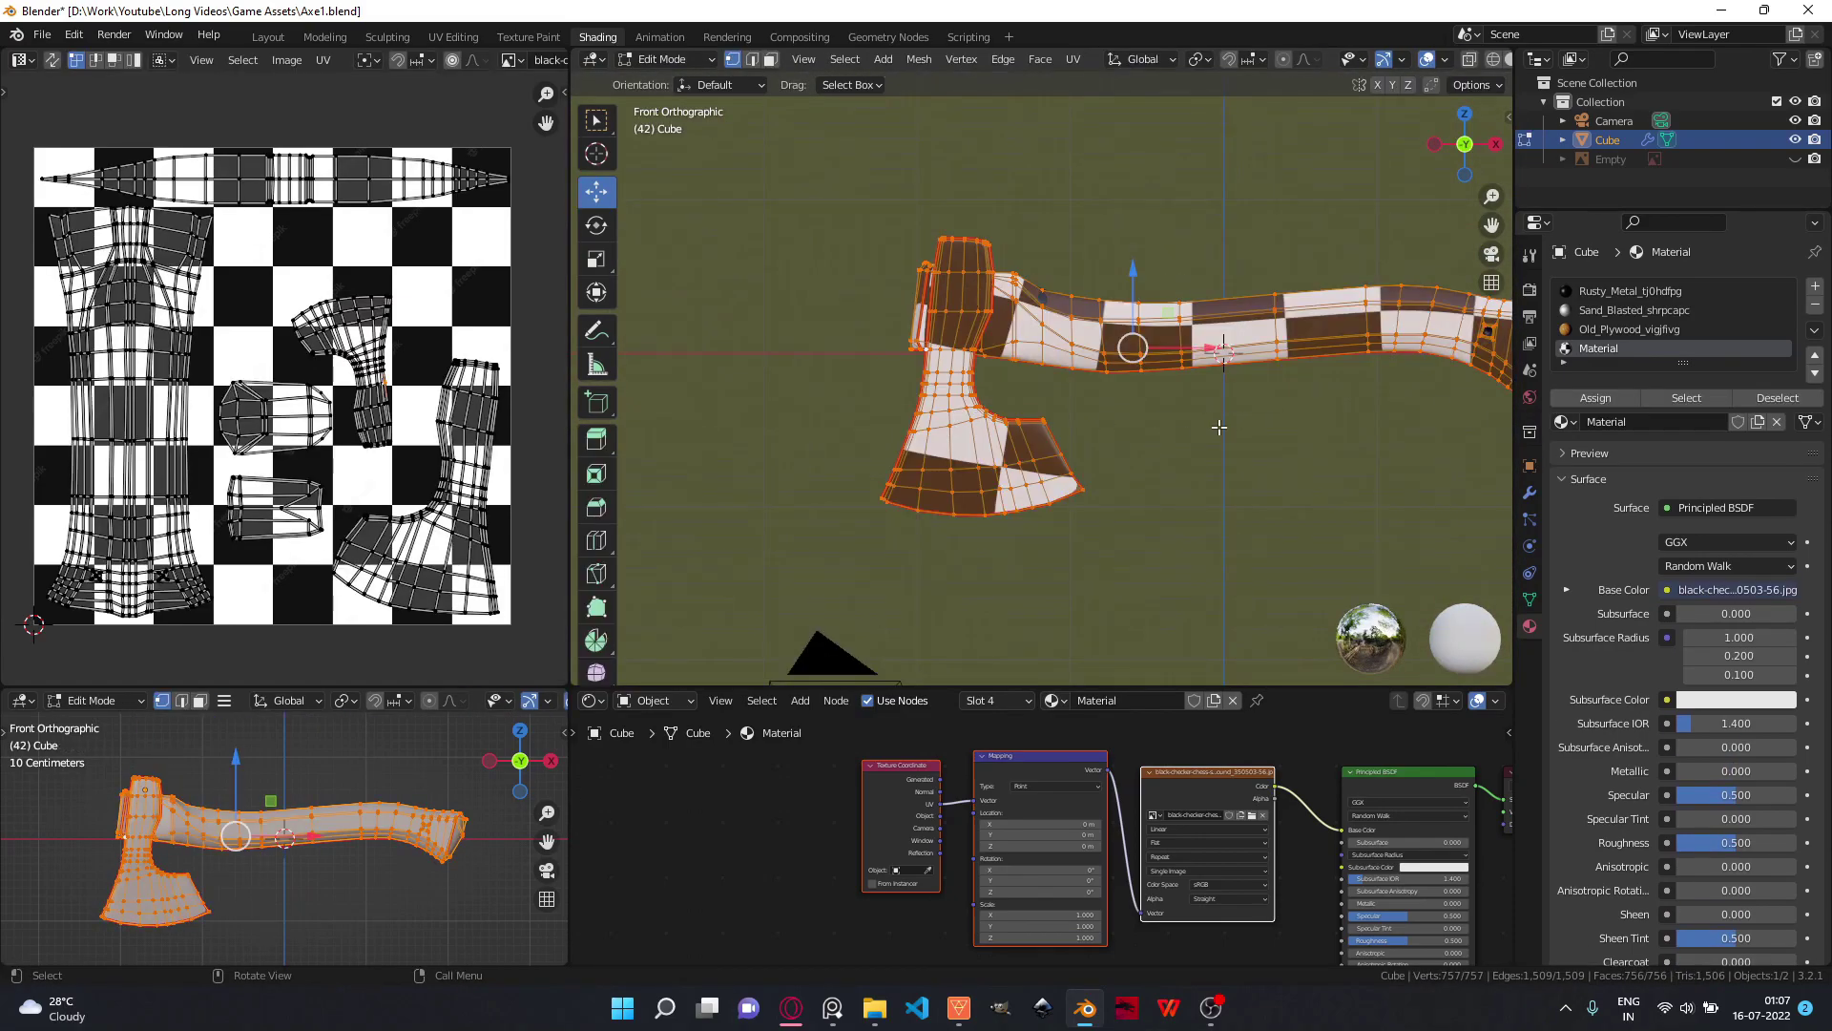
- Switch to the reference board and examine the UV layout image under No Overlaps
middle_drag(980, 412, 559, 415)
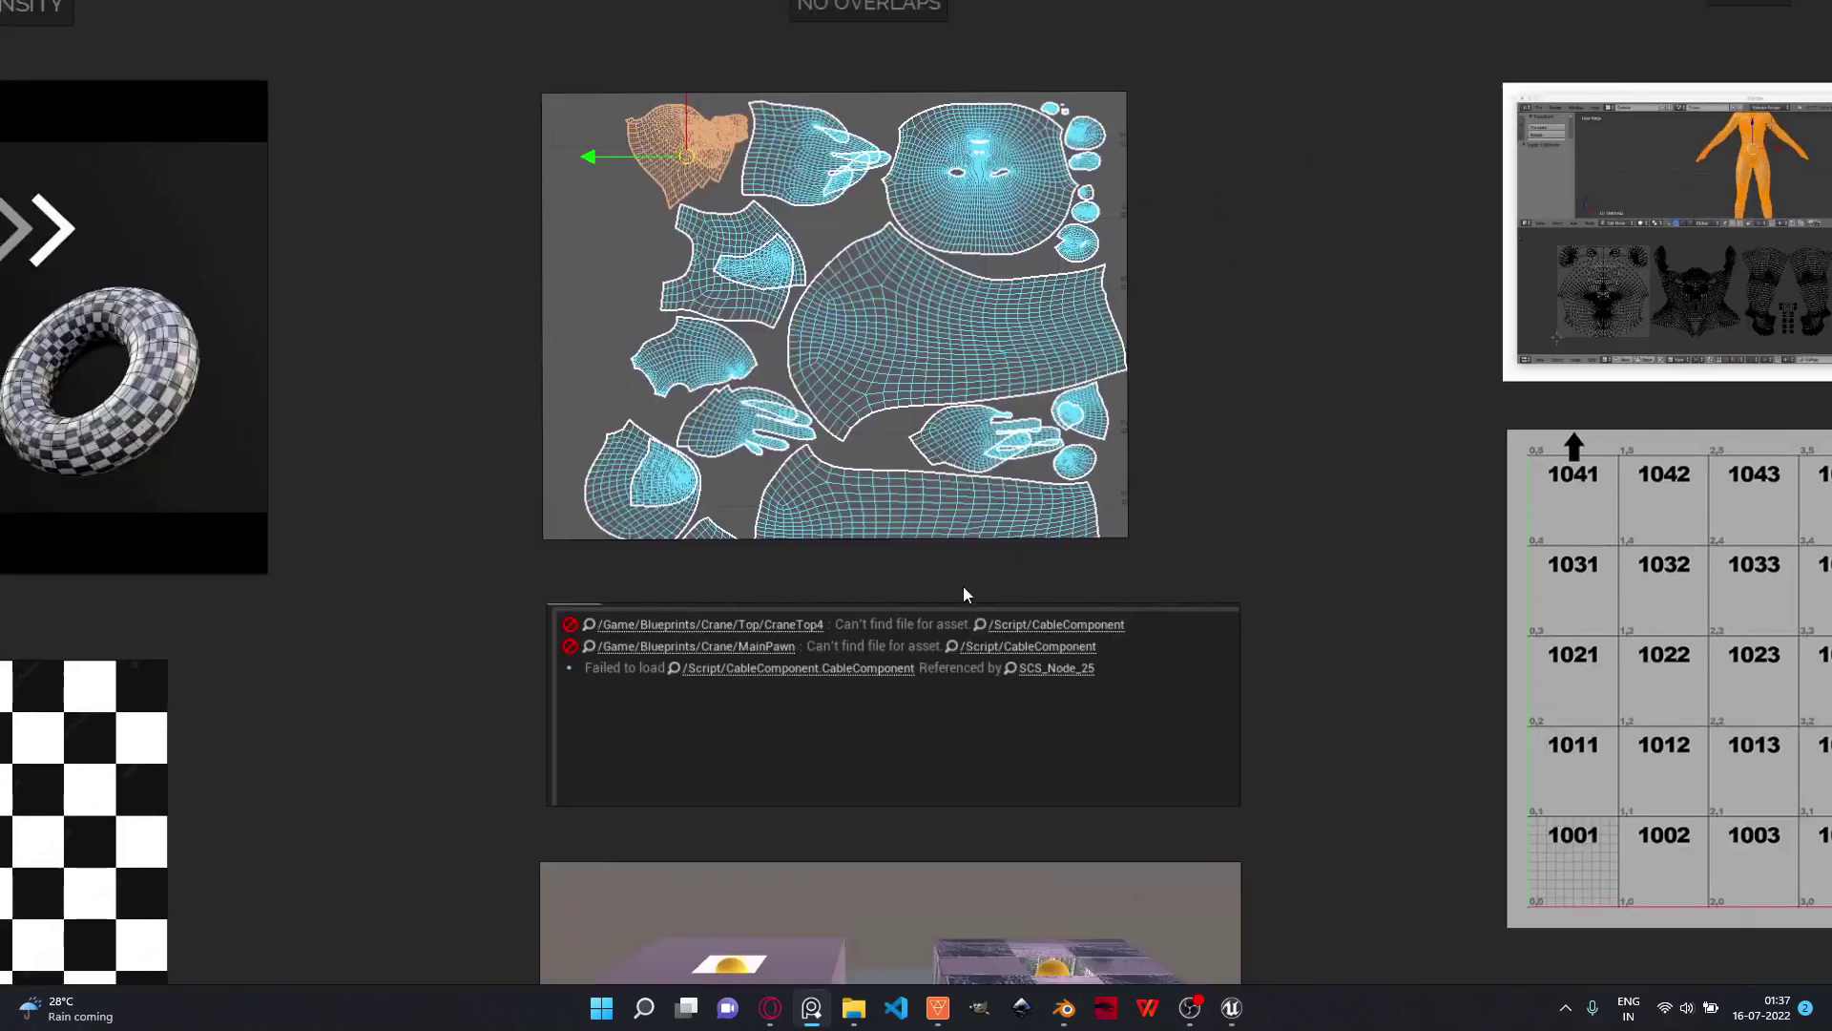
middle_drag(964, 587, 972, 800)
scroll(1048, 572, up, 2)
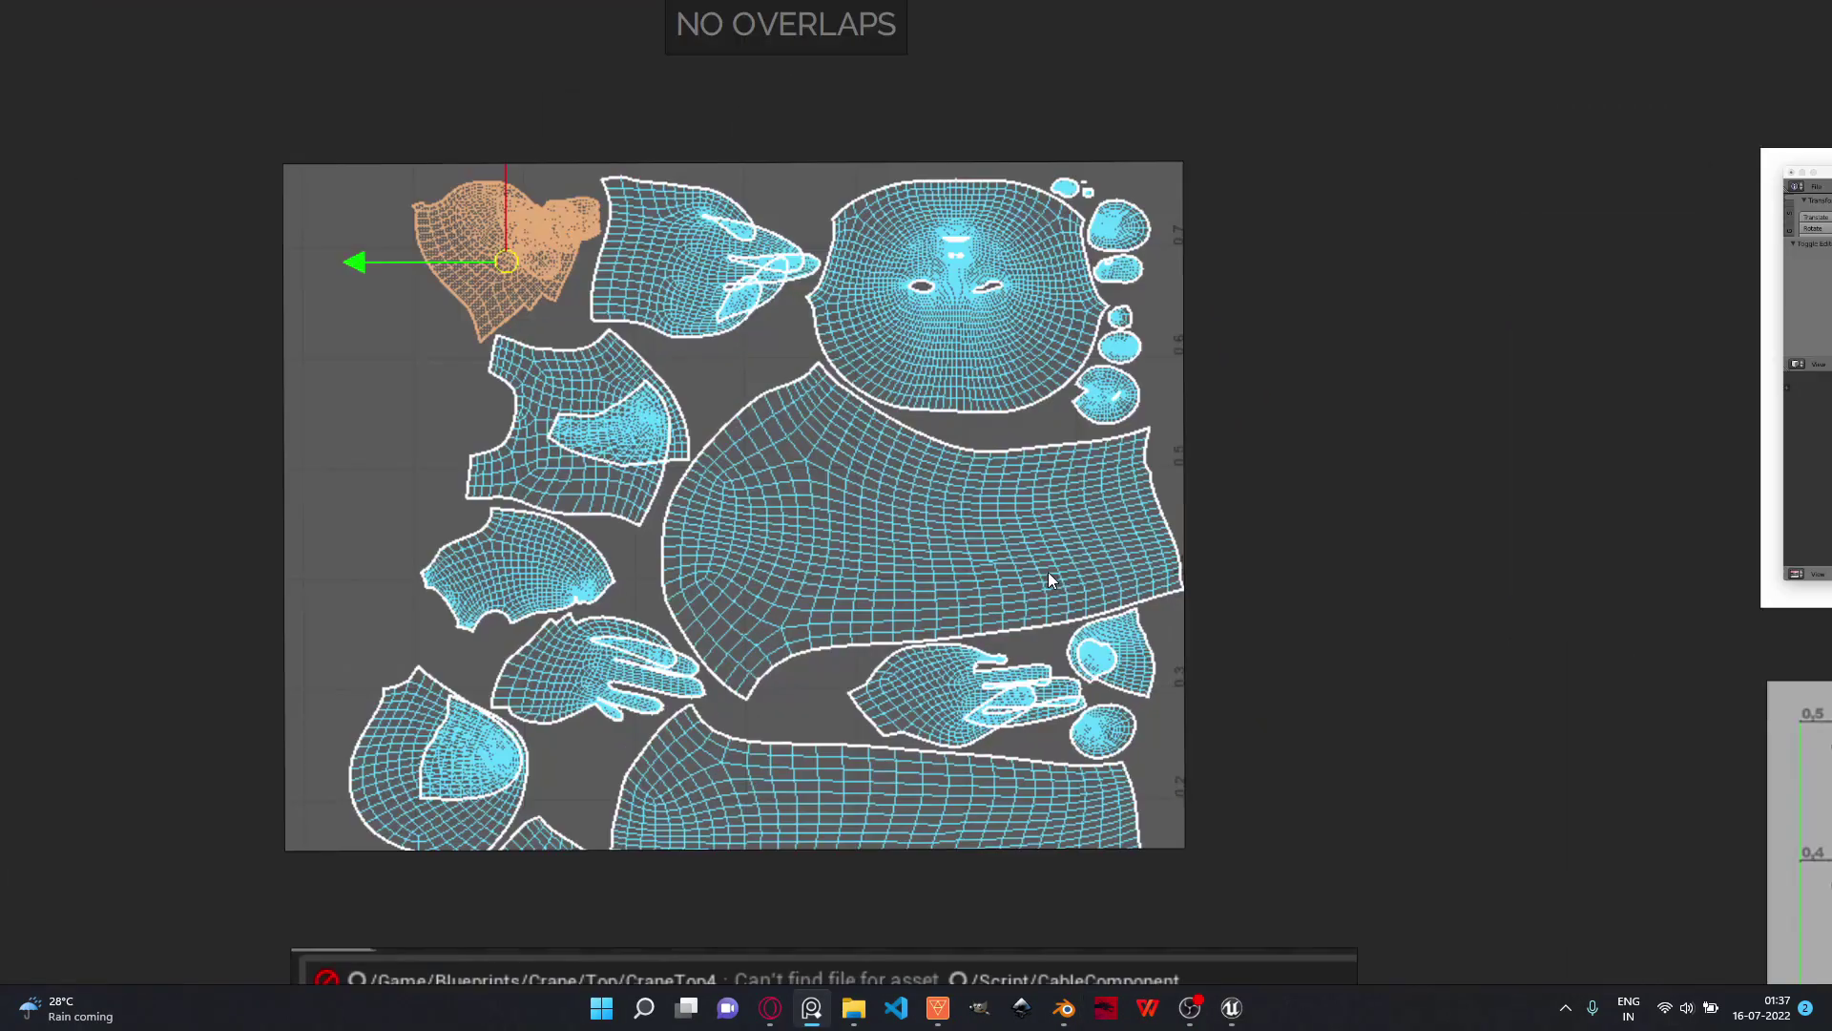
middle_drag(1048, 571, 1086, 671)
scroll(1081, 552, down, 3)
- Switch to Blender, box-select the overlapping area of the handle and strip UV islands, and pick an edge on the strip
click(1064, 1014)
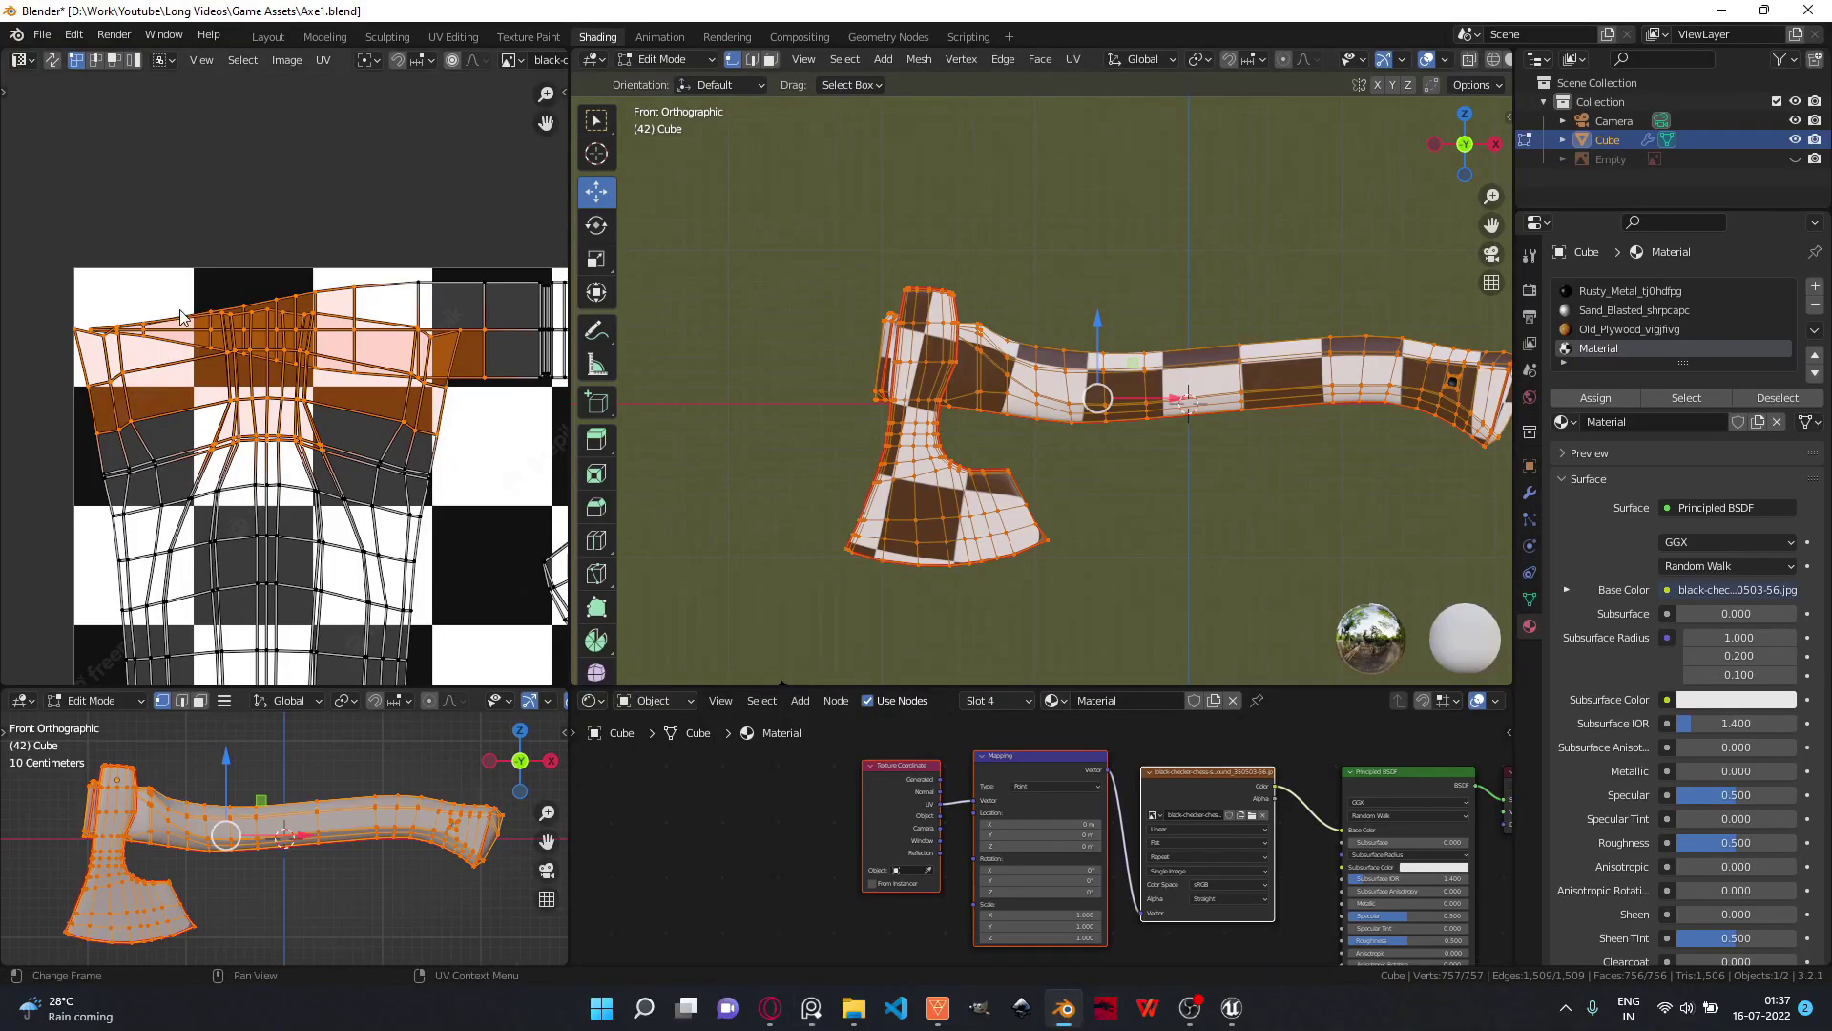
drag(35, 268, 518, 467)
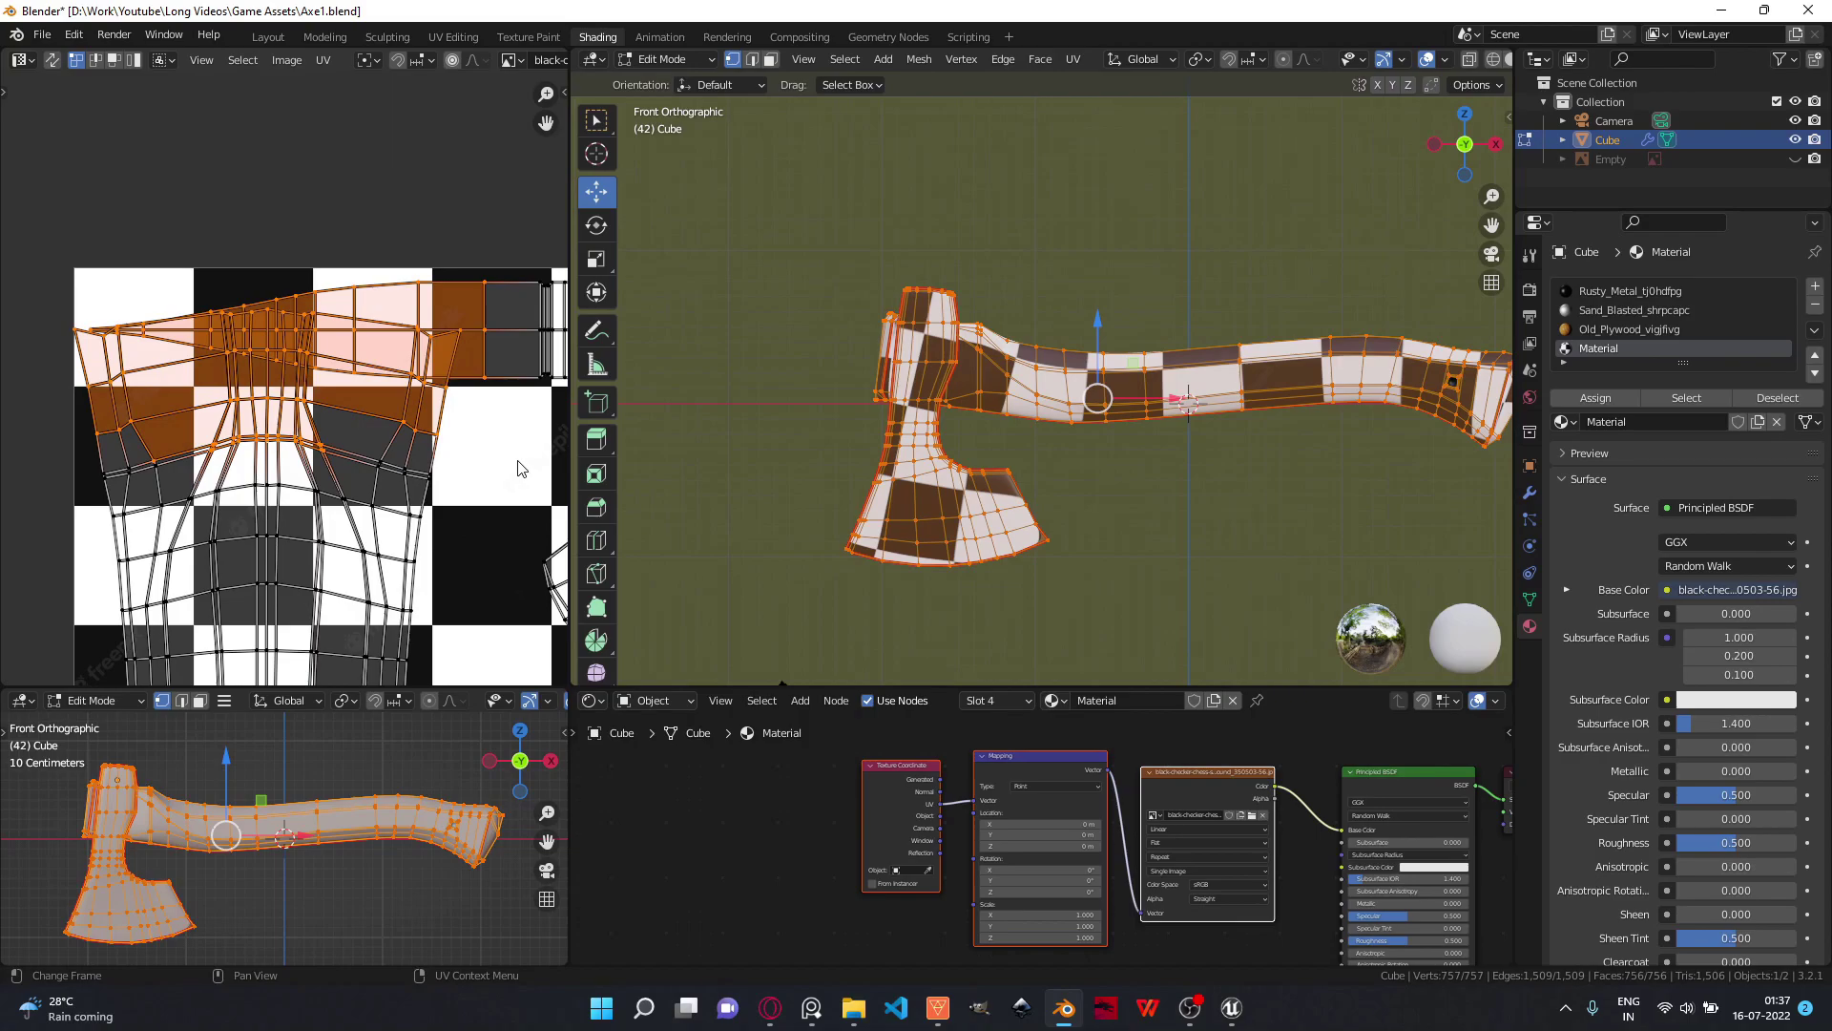
click(498, 289)
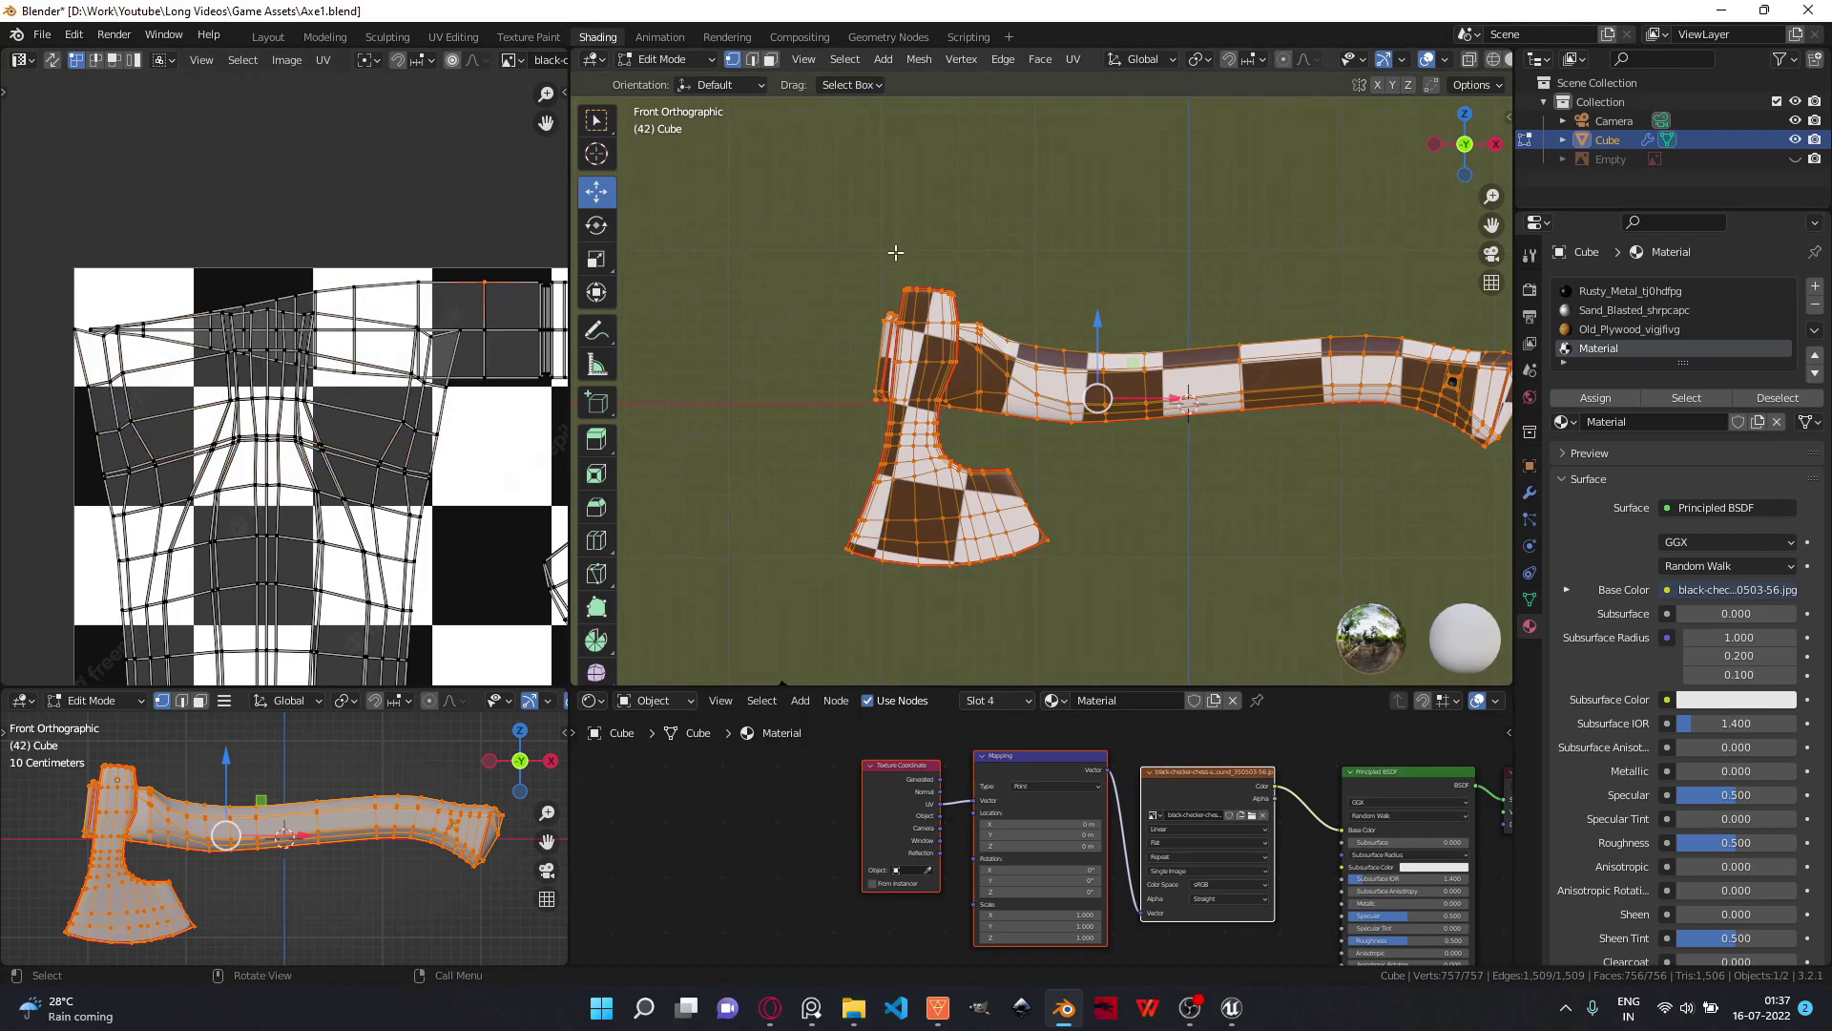
- Box-select parts of the UV layout, ending with the area where the handle and strip islands overlap
drag(370, 233, 508, 294)
drag(15, 431, 356, 484)
drag(20, 289, 479, 402)
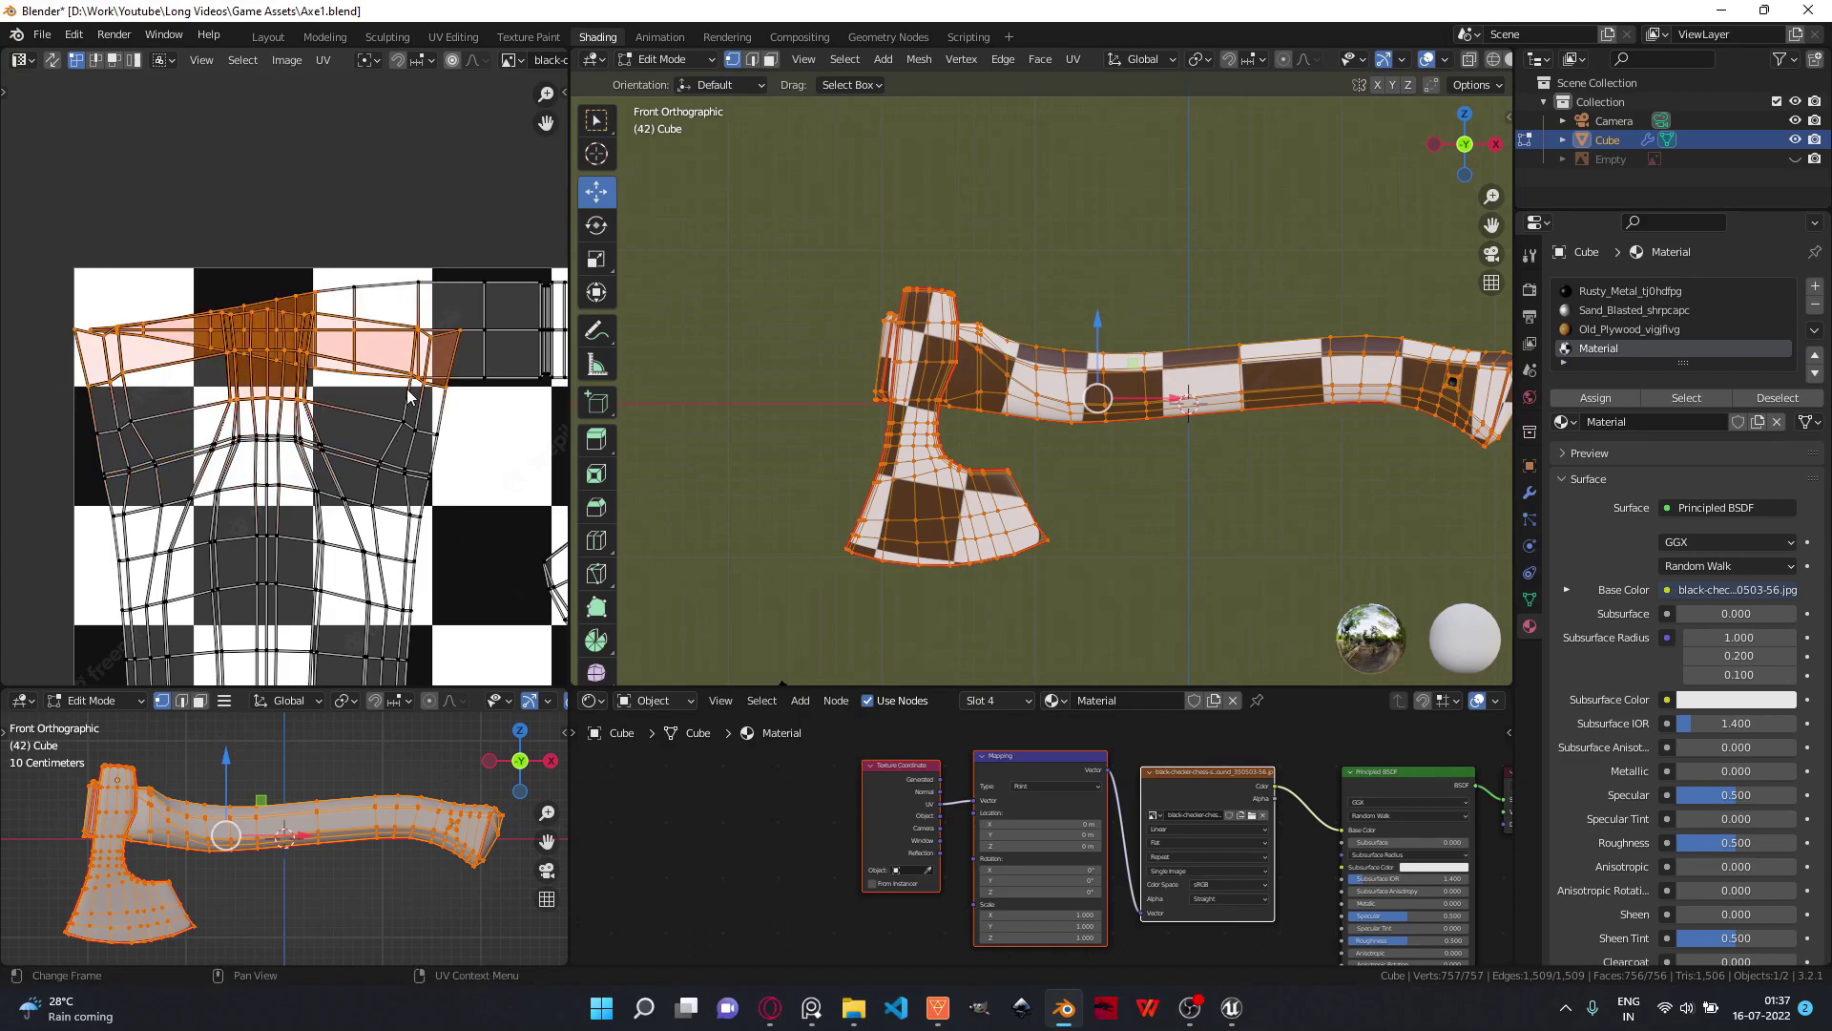
- Switch to the reference board and examine the checkered model images comparing GOOD and BAD texel density
key(alt+Tab)
middle_drag(735, 579, 1144, 383)
scroll(1068, 487, up, 3)
middle_drag(953, 527, 1045, 397)
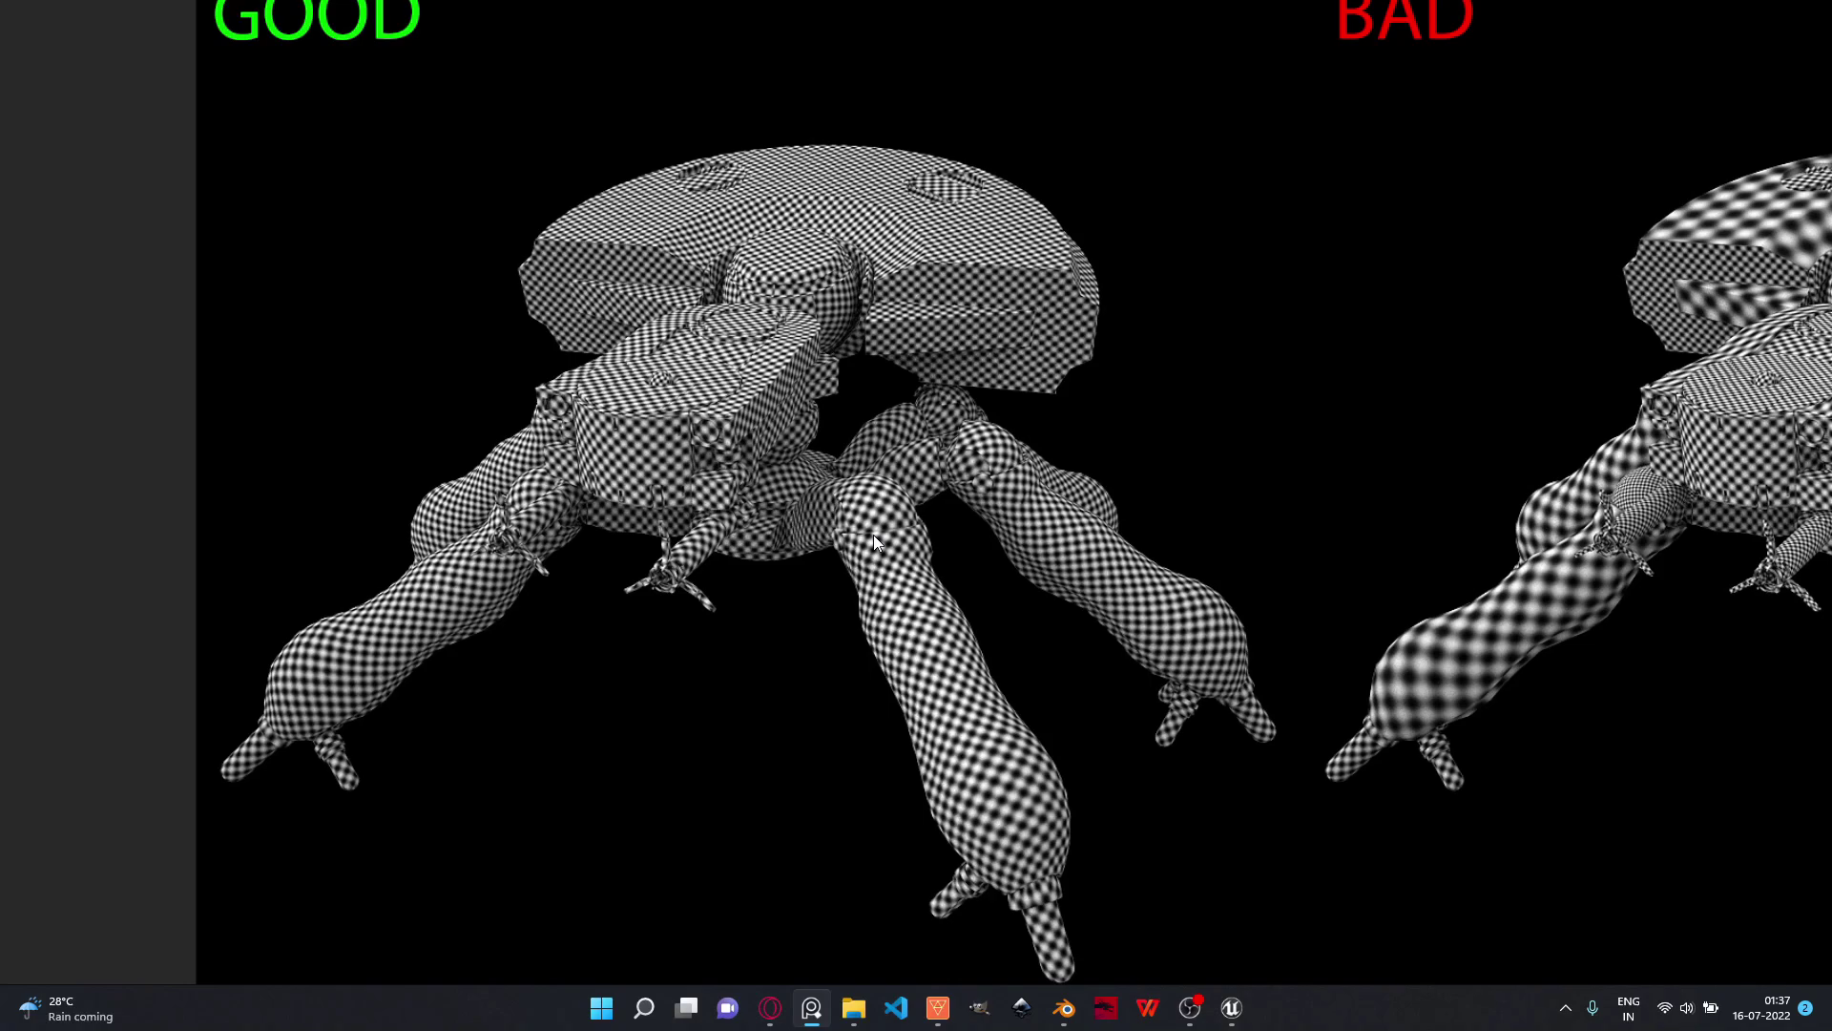
- Switch to Unreal Engine, raise the Helmet_Final mesh above the floor to a Z location of 150, and build the level
click(1231, 1007)
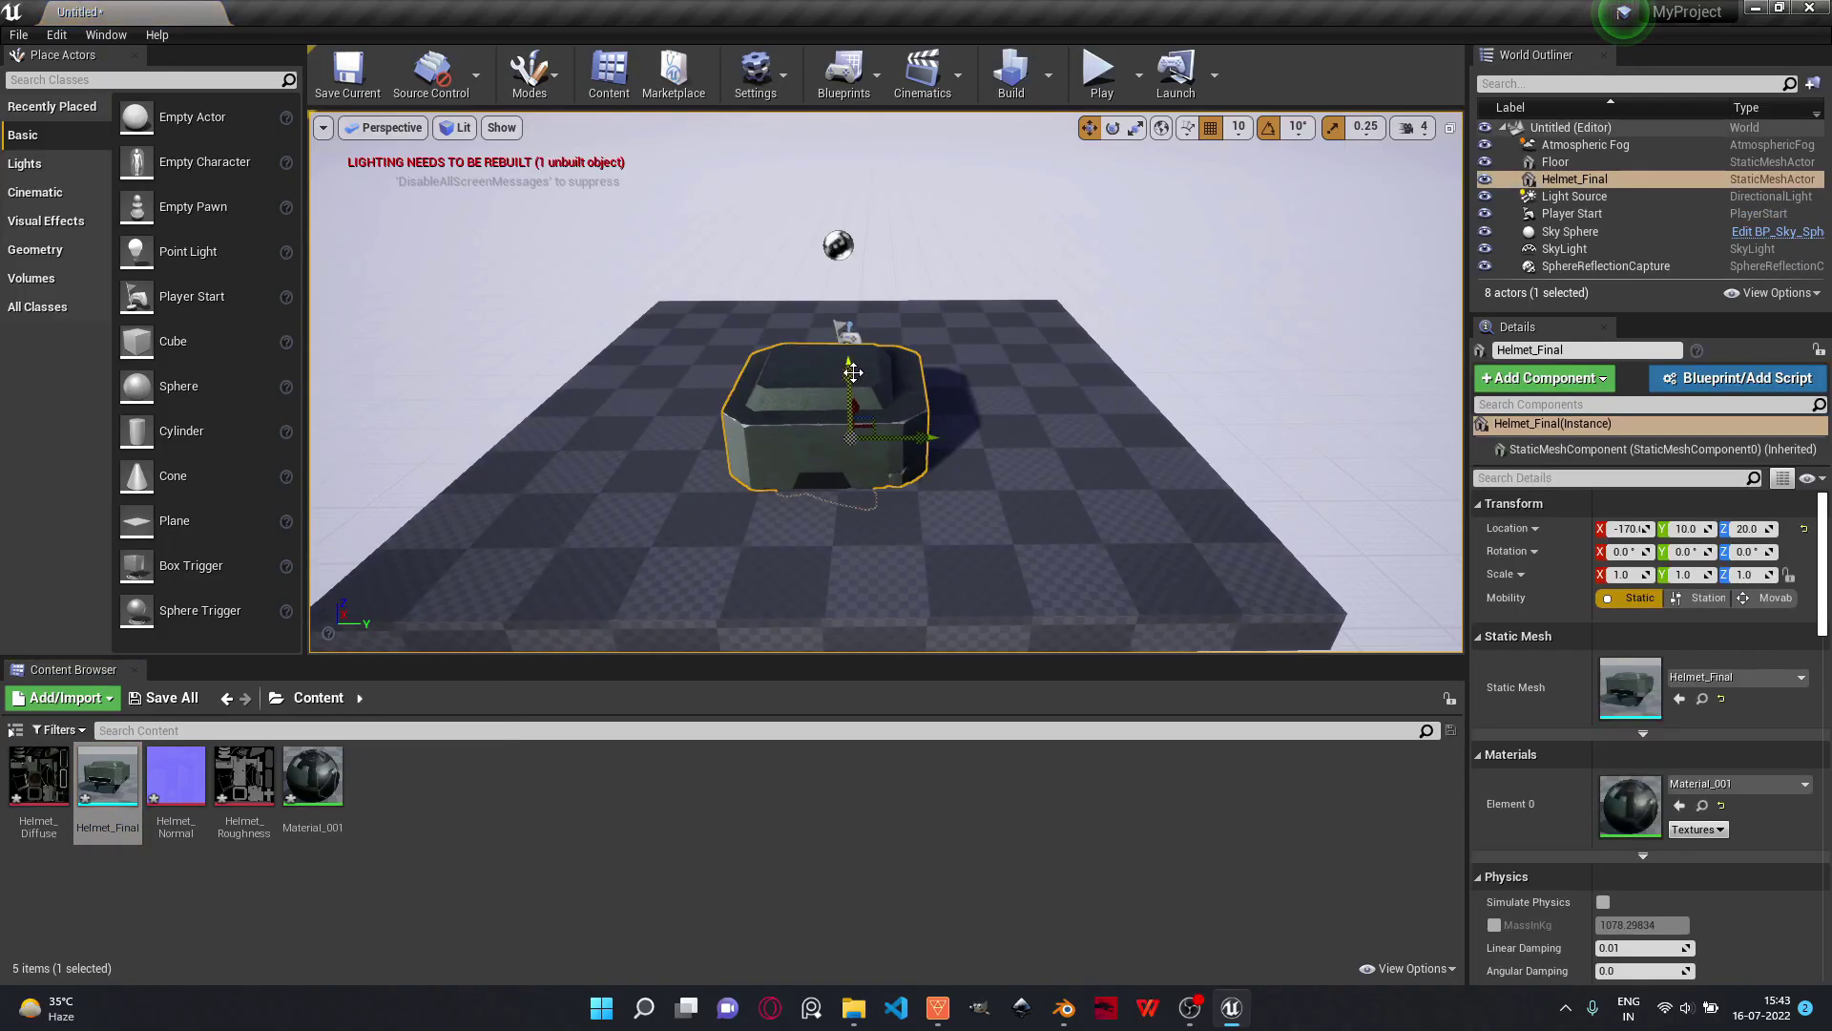
drag(852, 373, 849, 286)
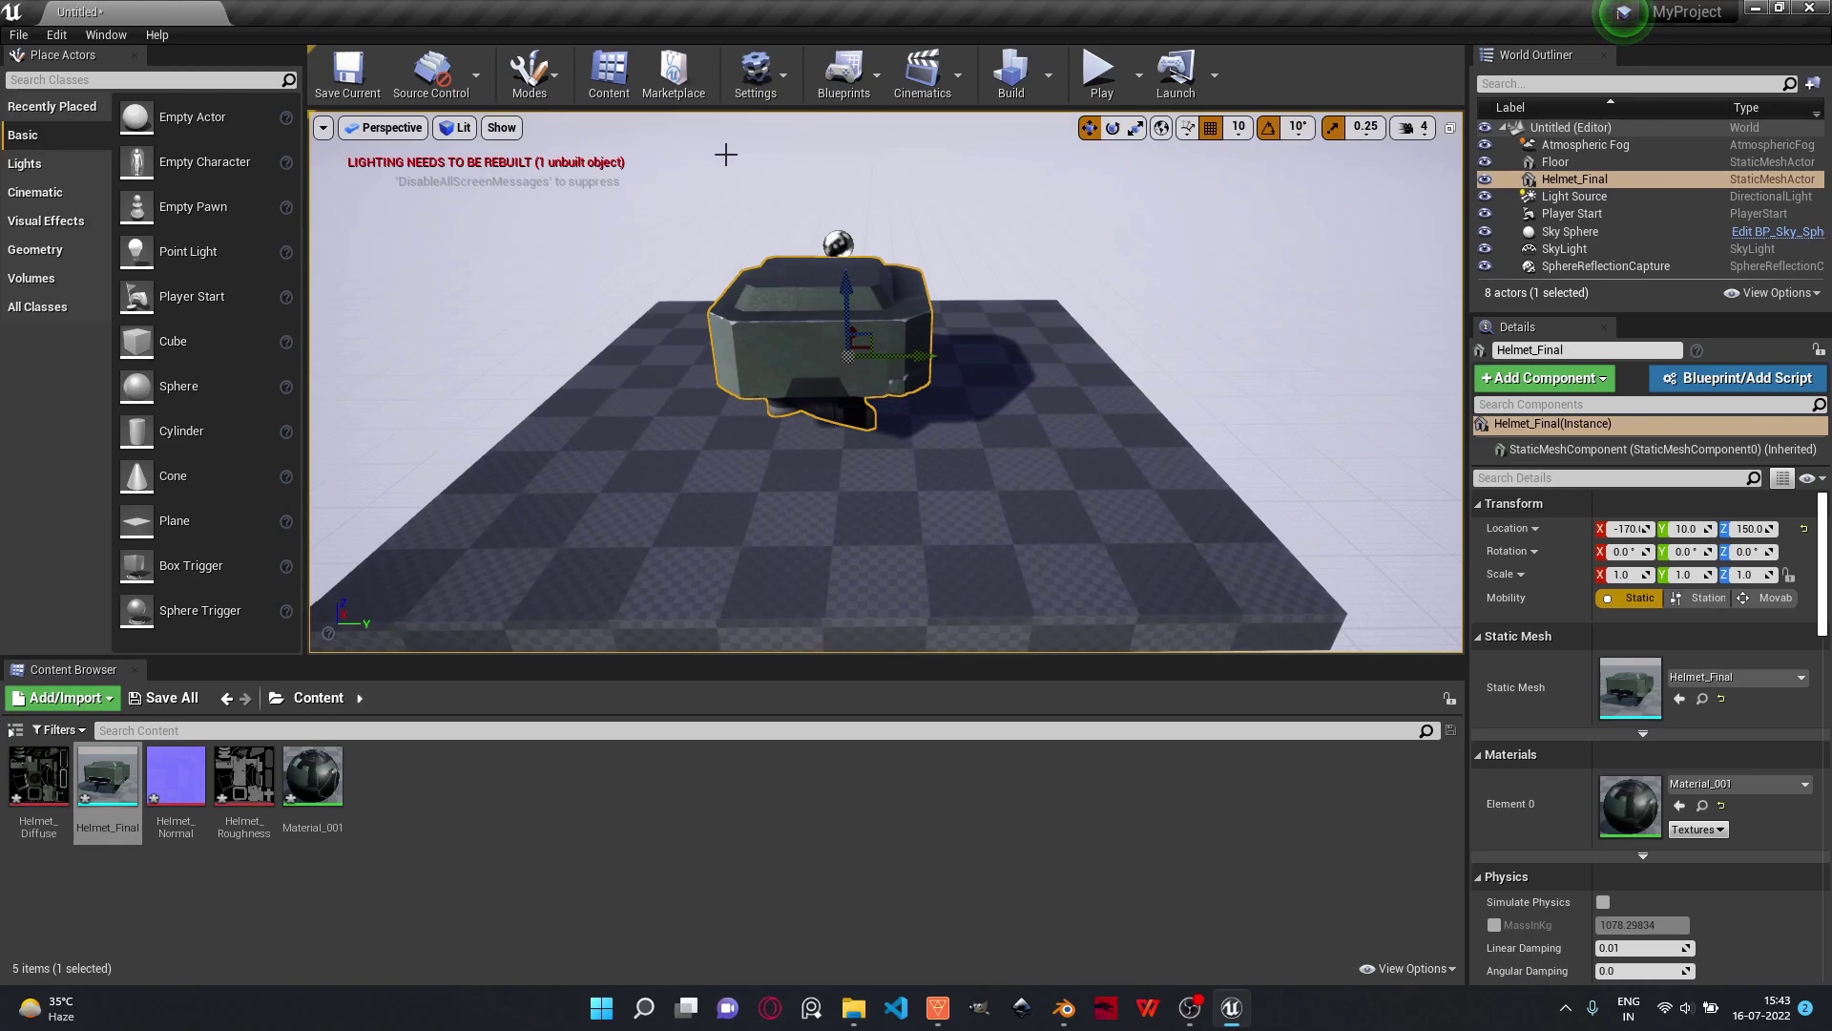
click(1007, 78)
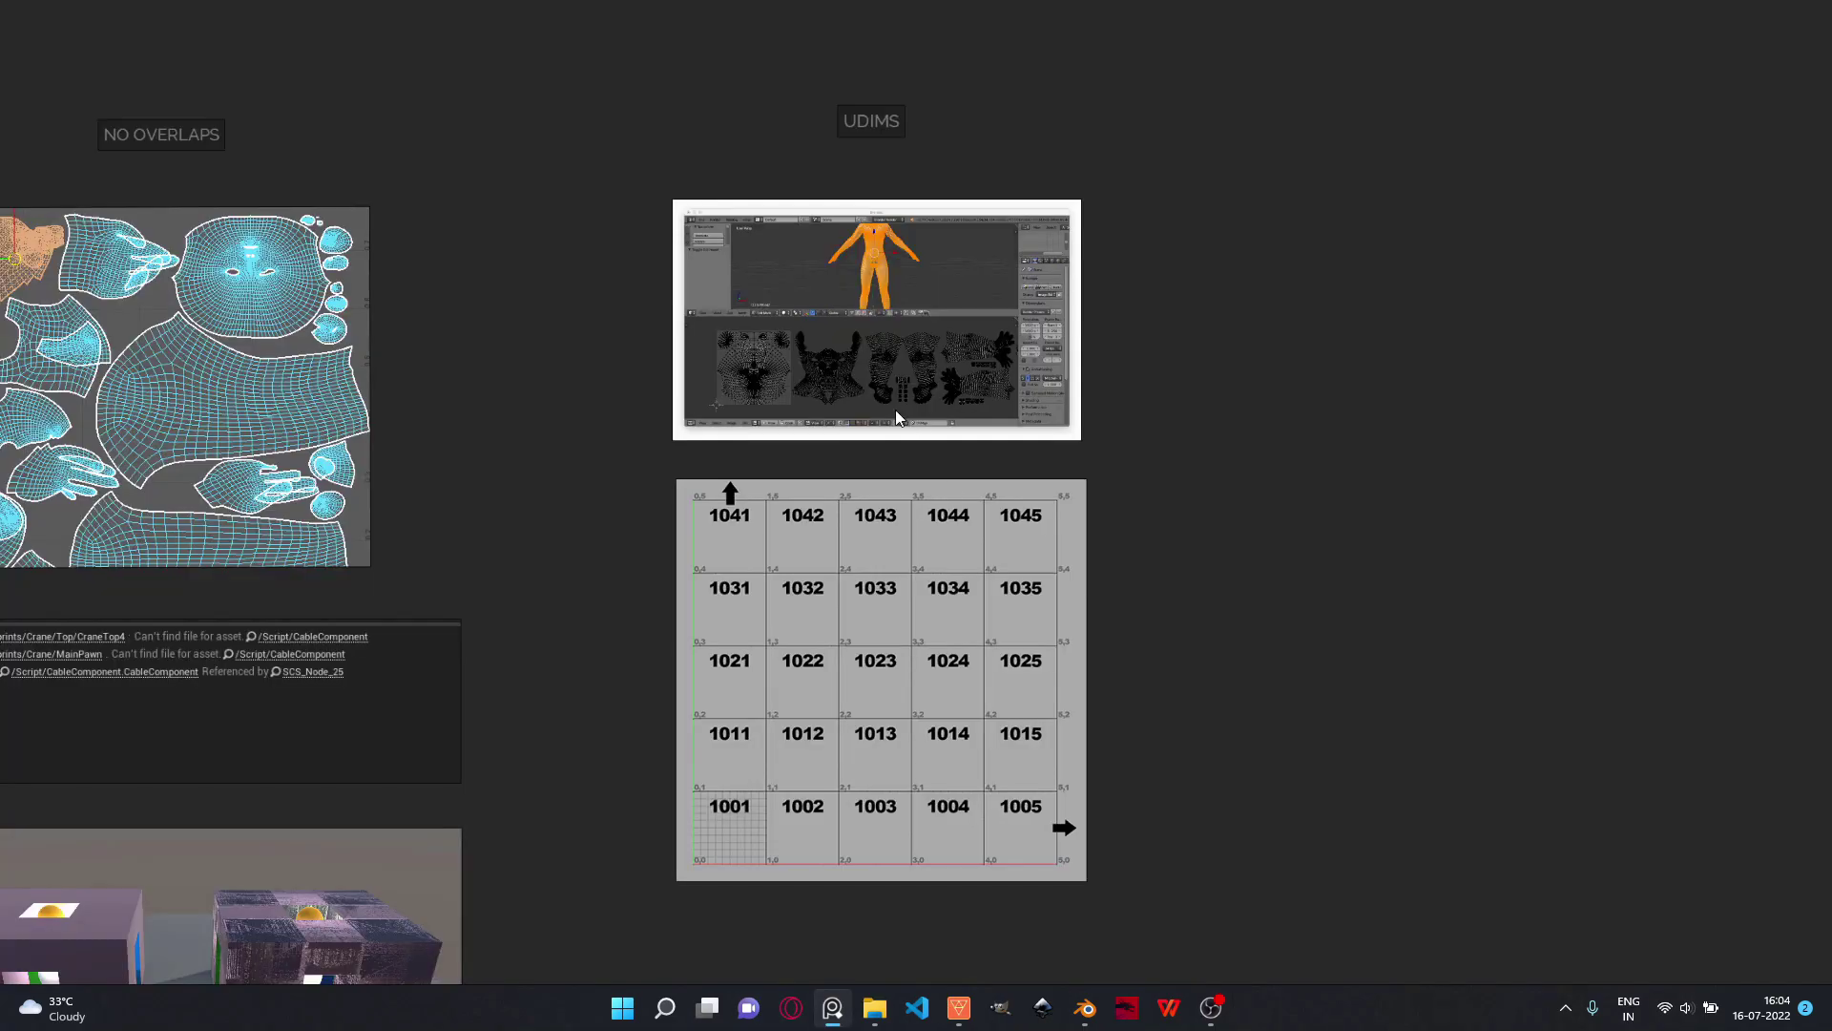
- Switch to Blender, select the whole handle UV island, and box-select the region where it overlaps the strip island
click(1085, 1007)
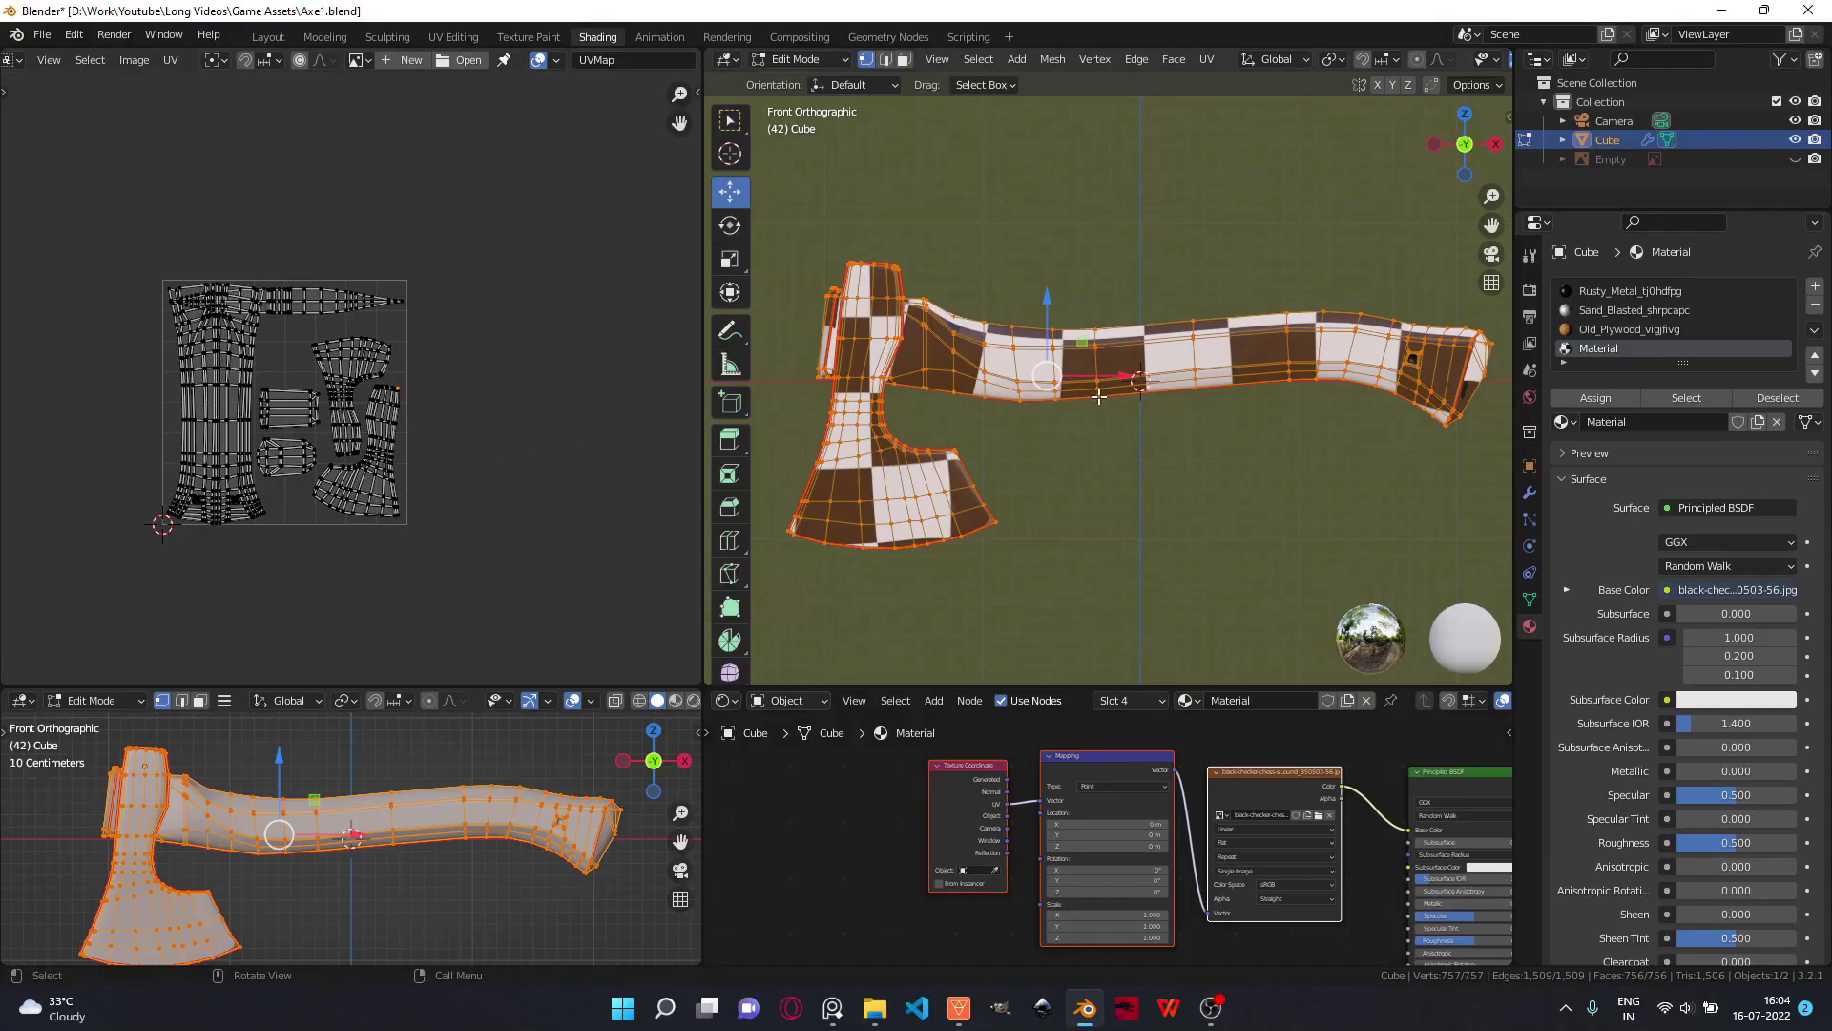
scroll(343, 420, up, 3)
middle_drag(147, 386, 404, 412)
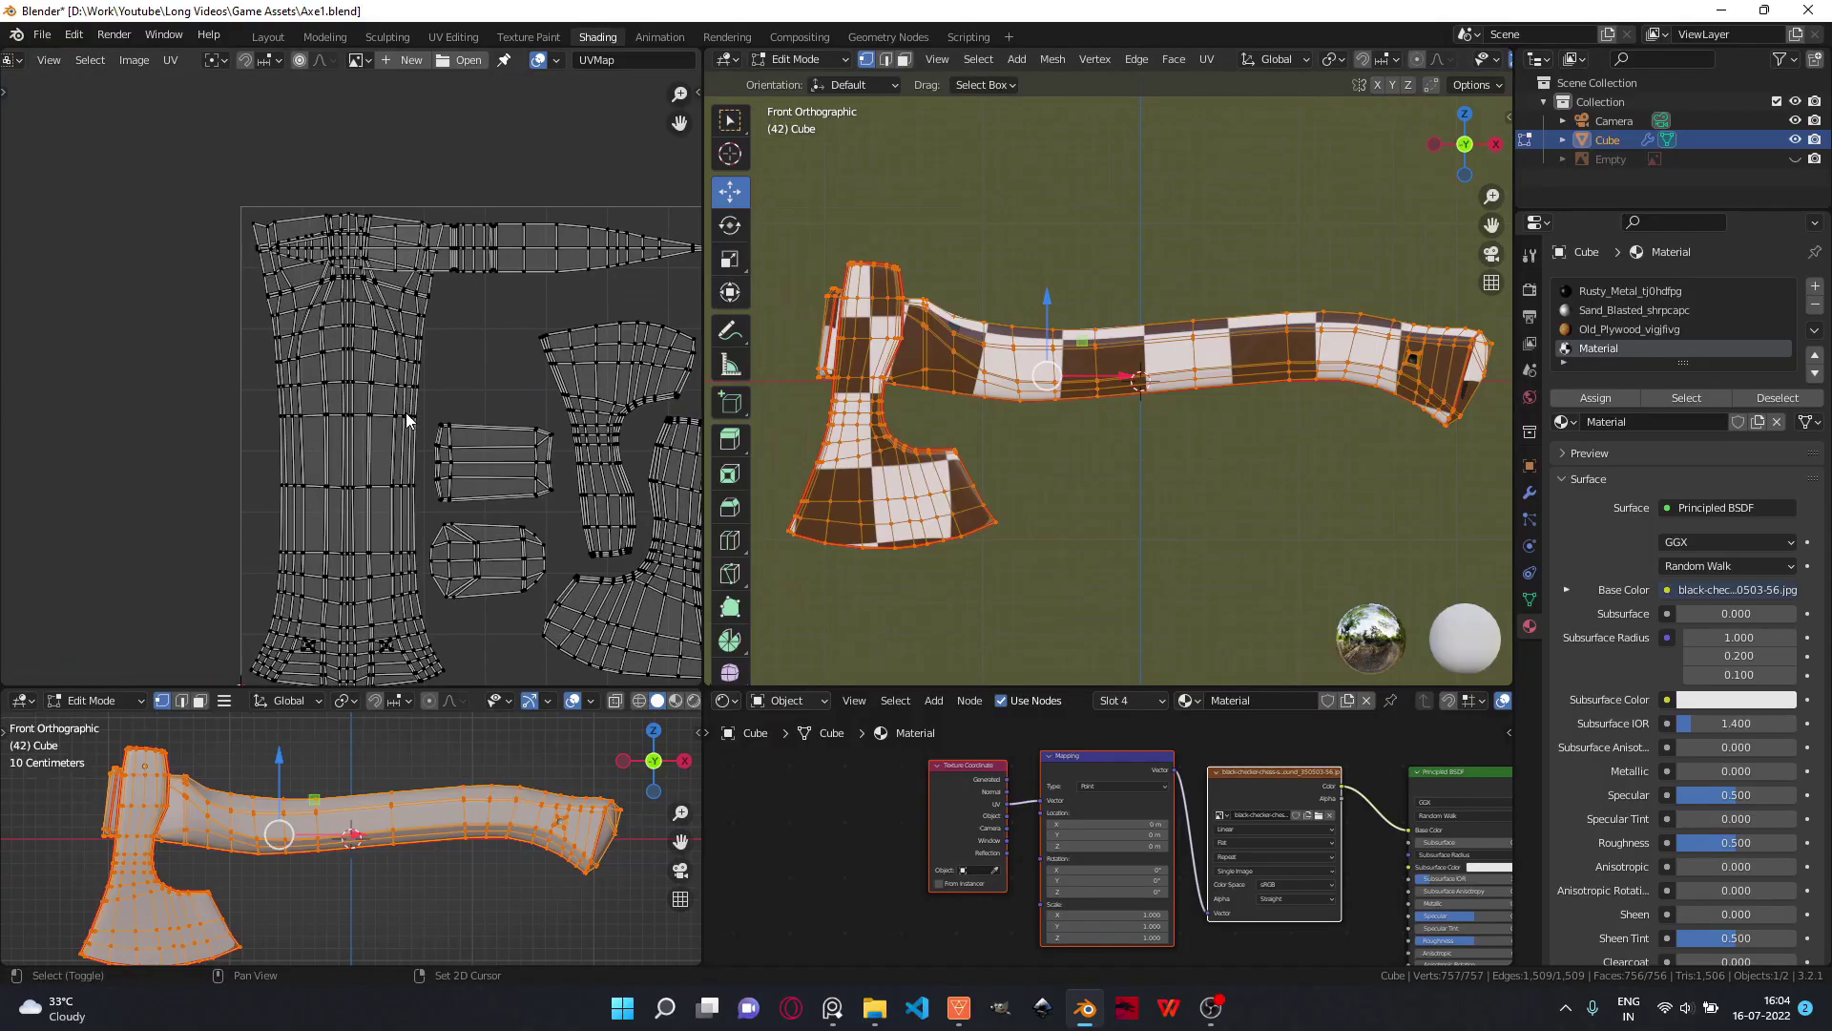
drag(261, 355, 438, 413)
key(ctrl+l)
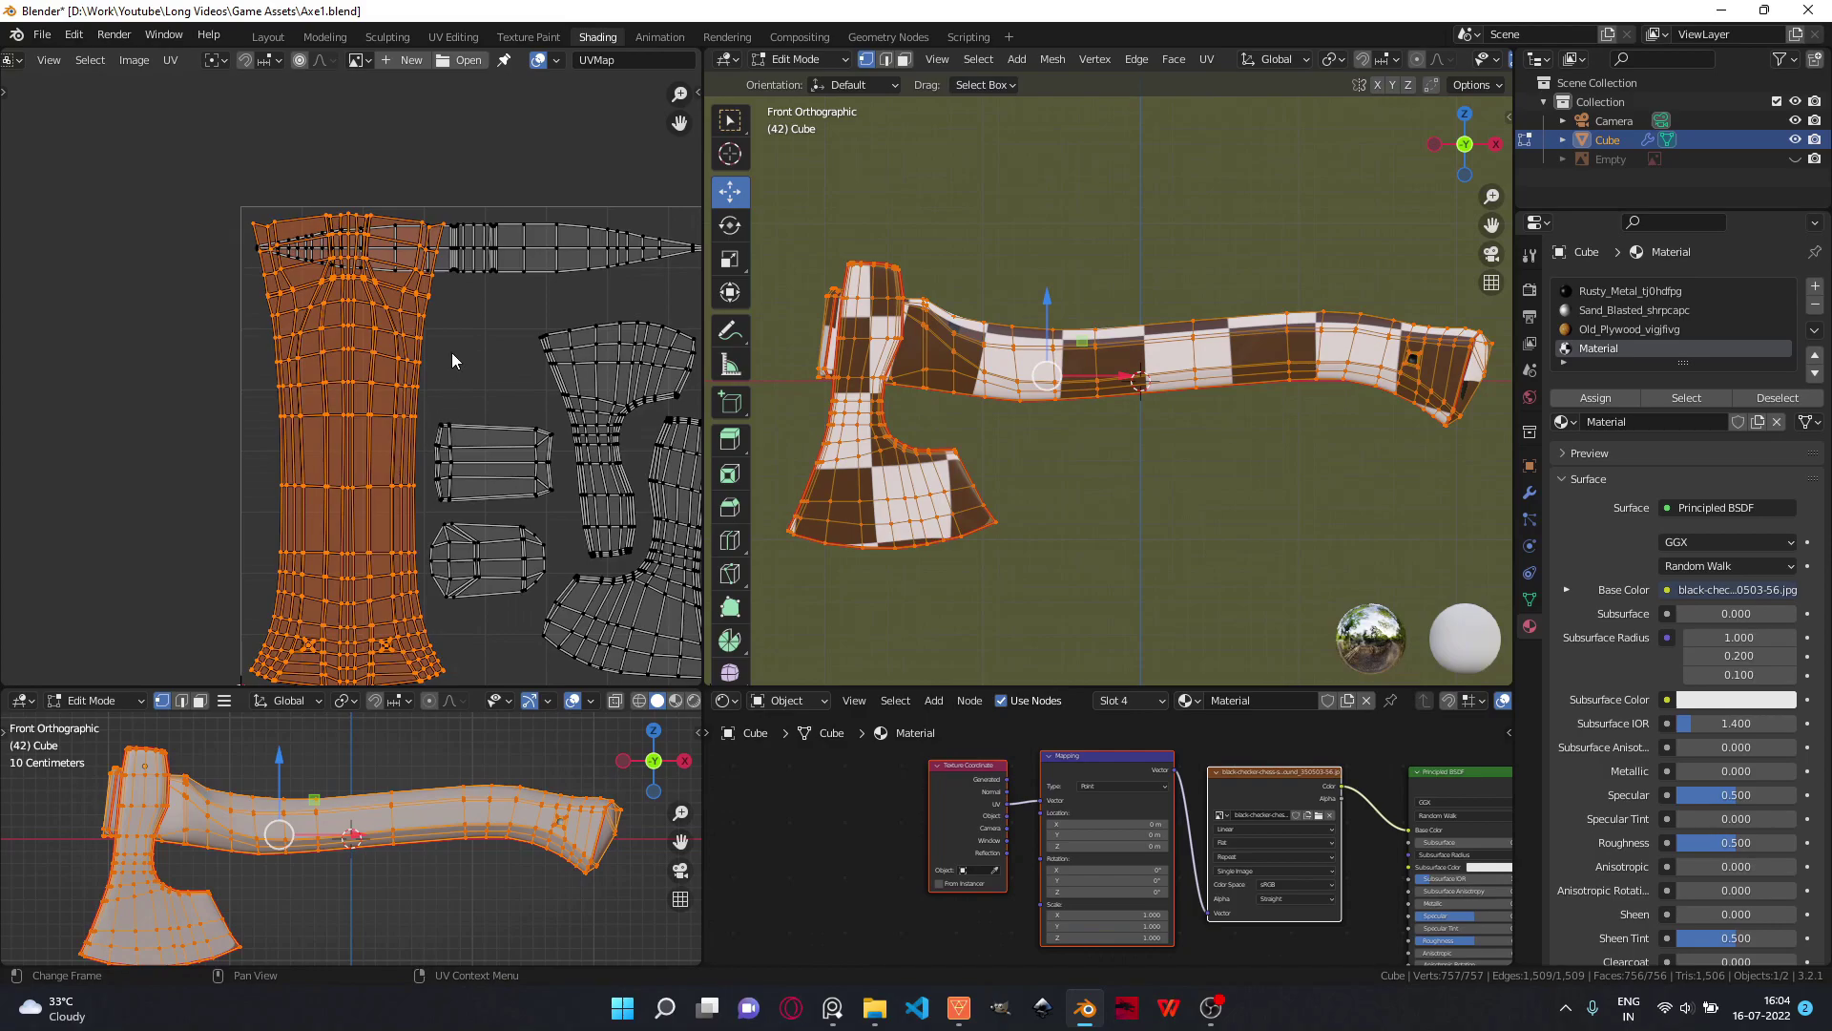
drag(169, 172, 488, 323)
scroll(487, 330, down, 2)
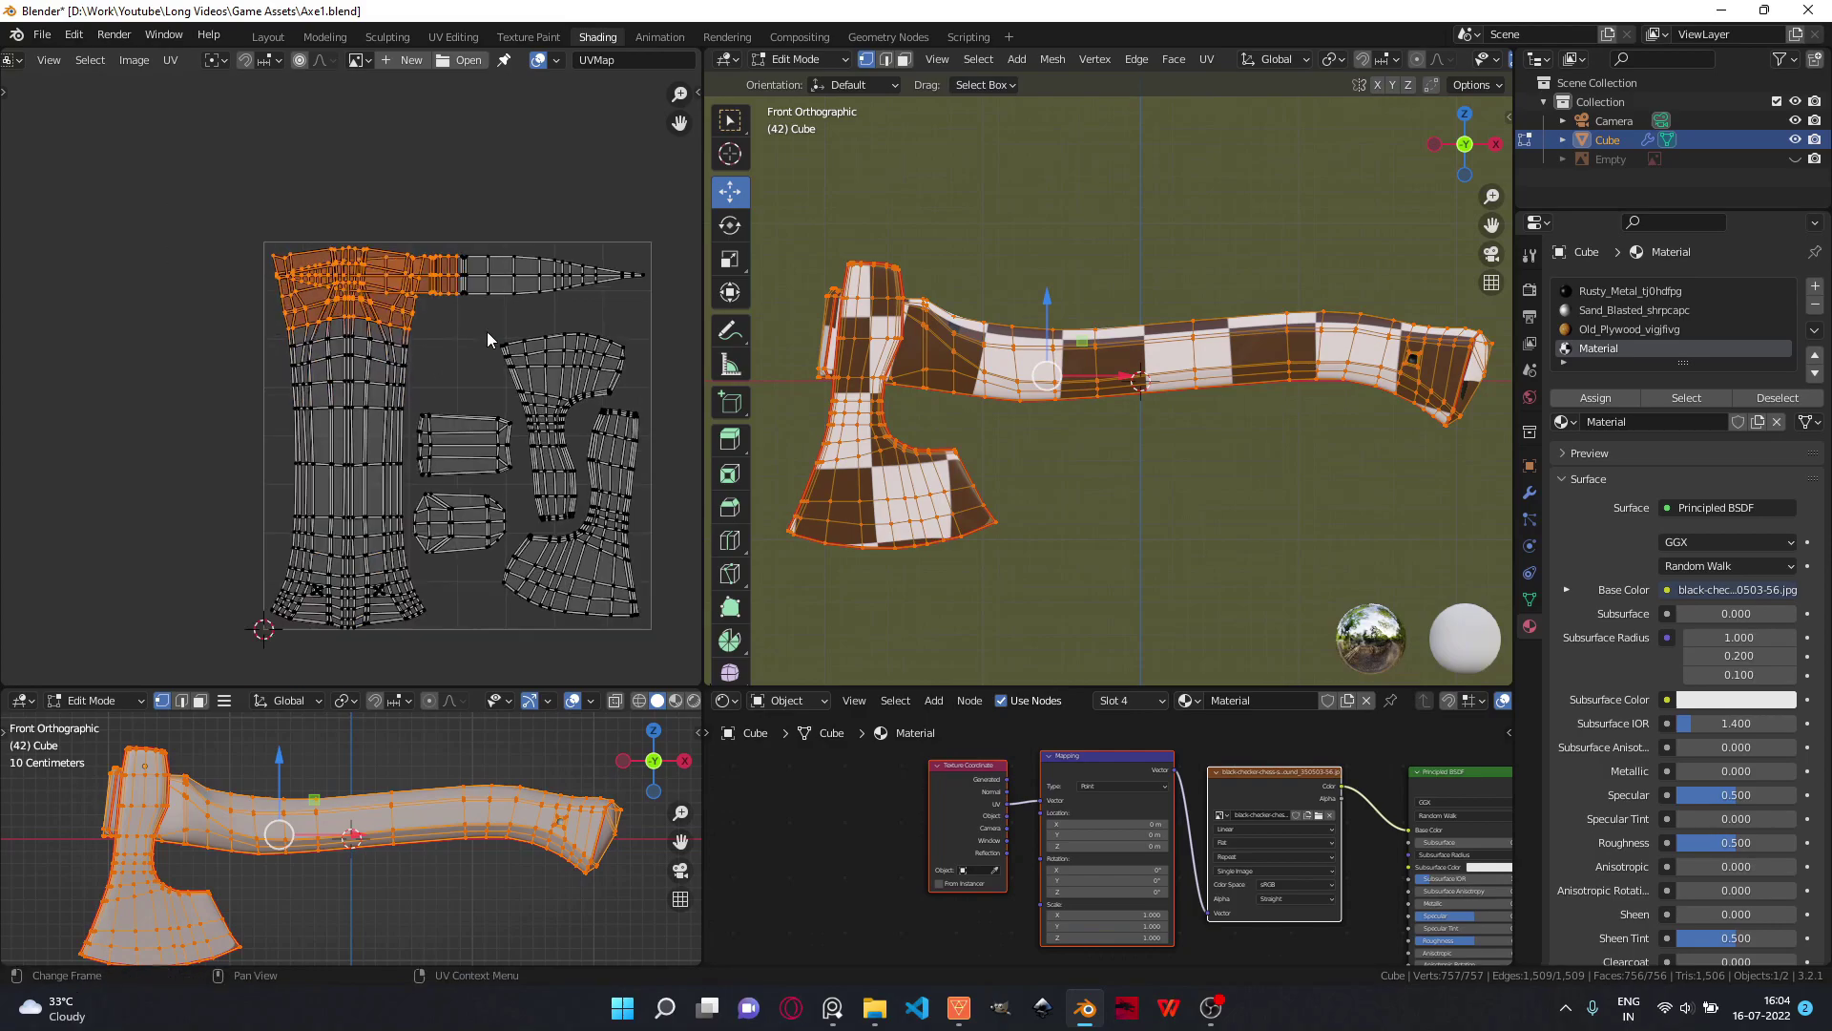
- Try to scale all the UV islands down slightly within the UV square
drag(223, 216, 666, 662)
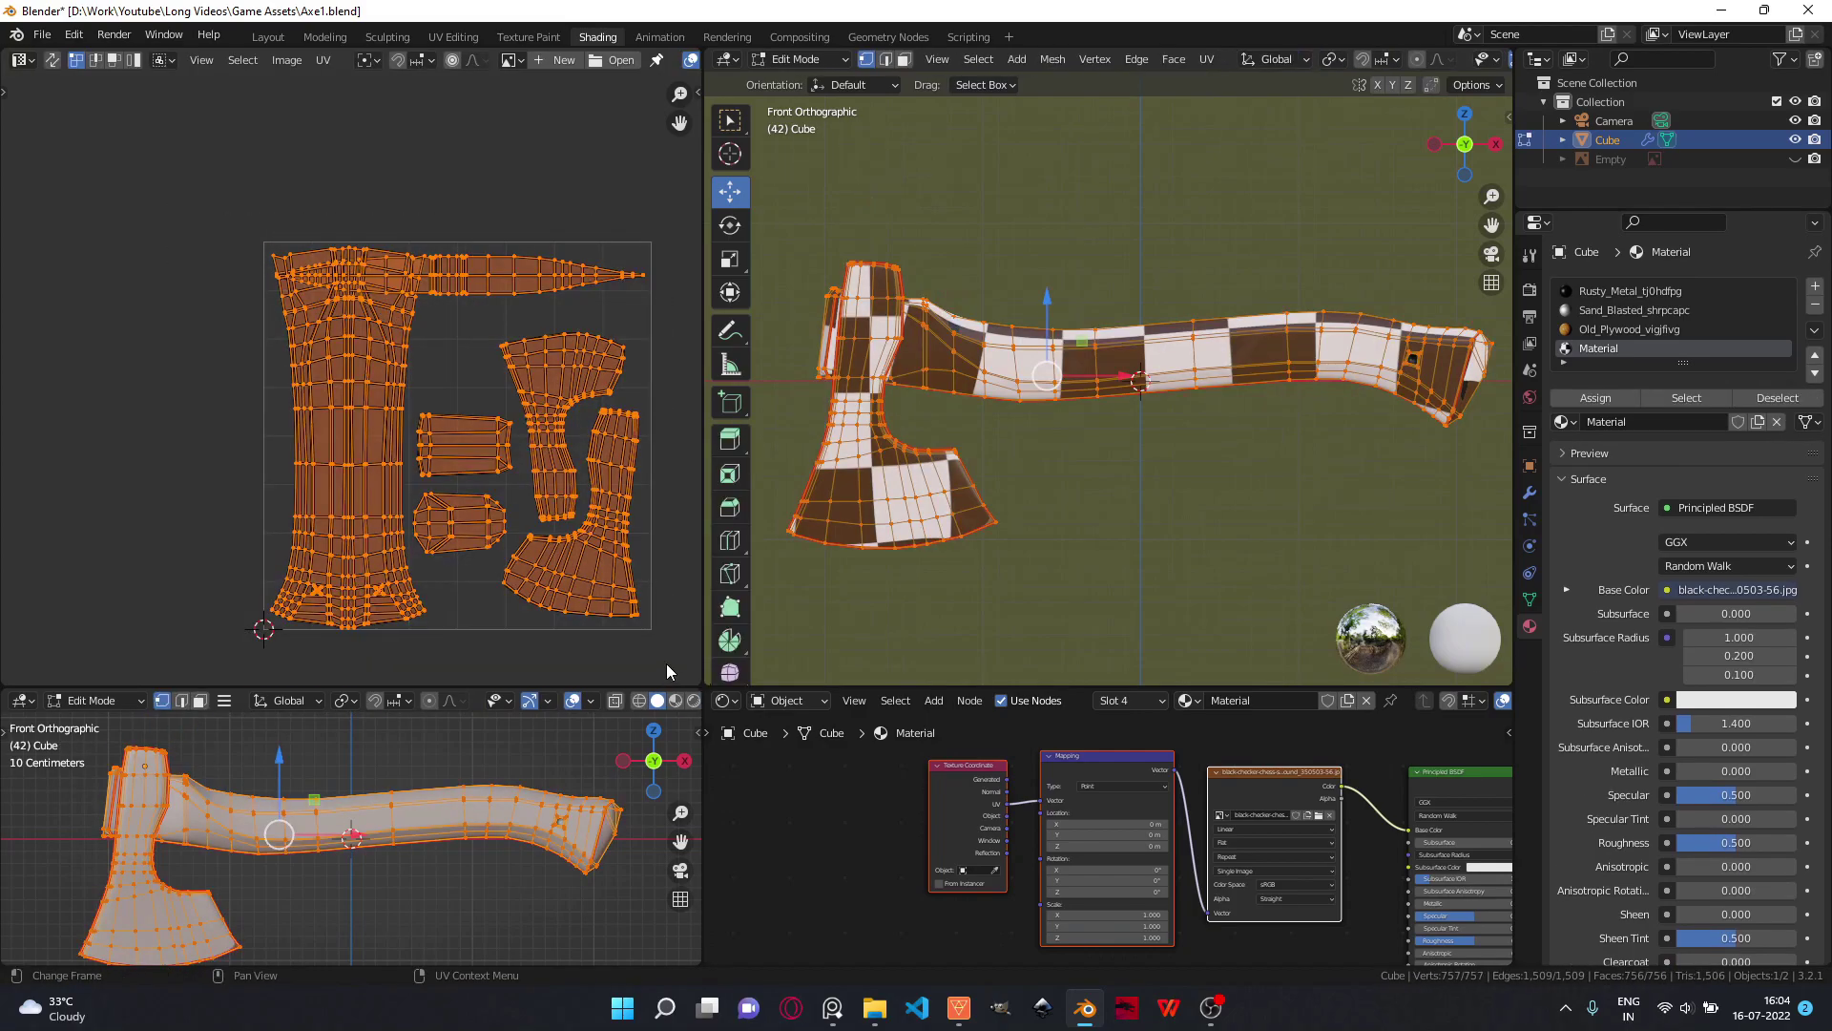
ctrl+scroll(650, 570, right, 2)
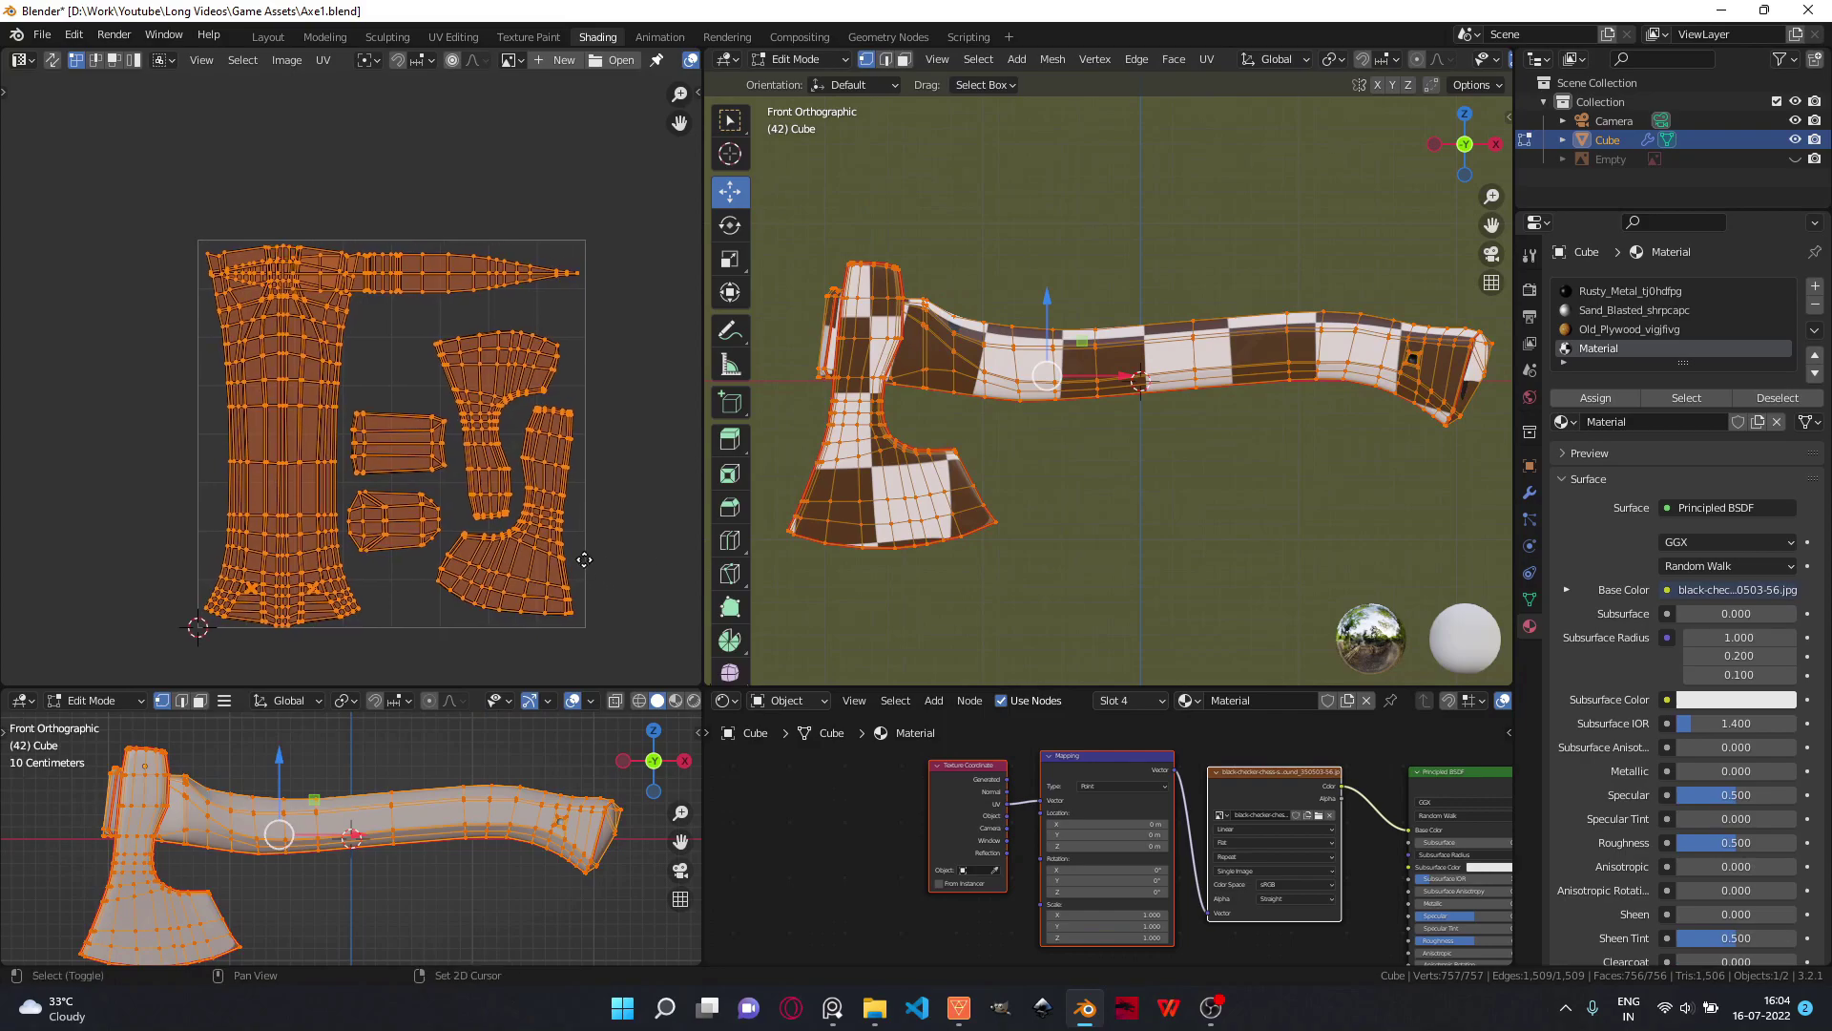
key(s)
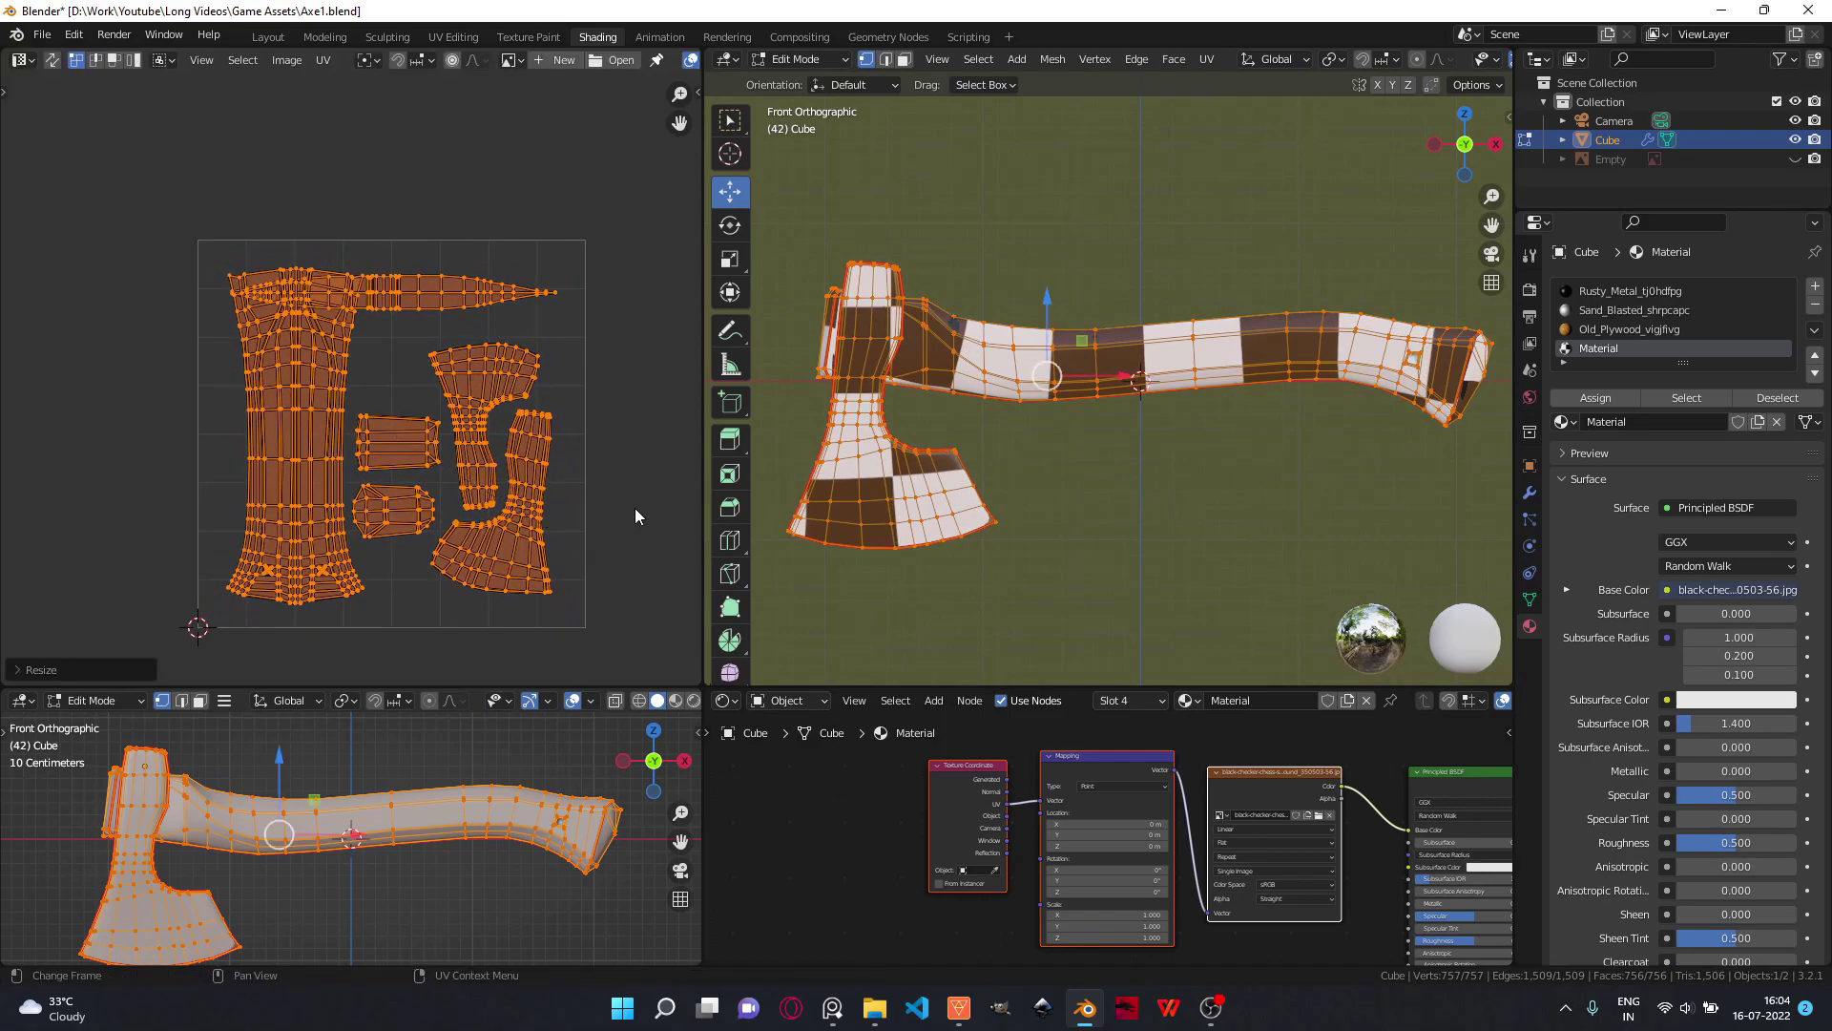
right_click(636, 509)
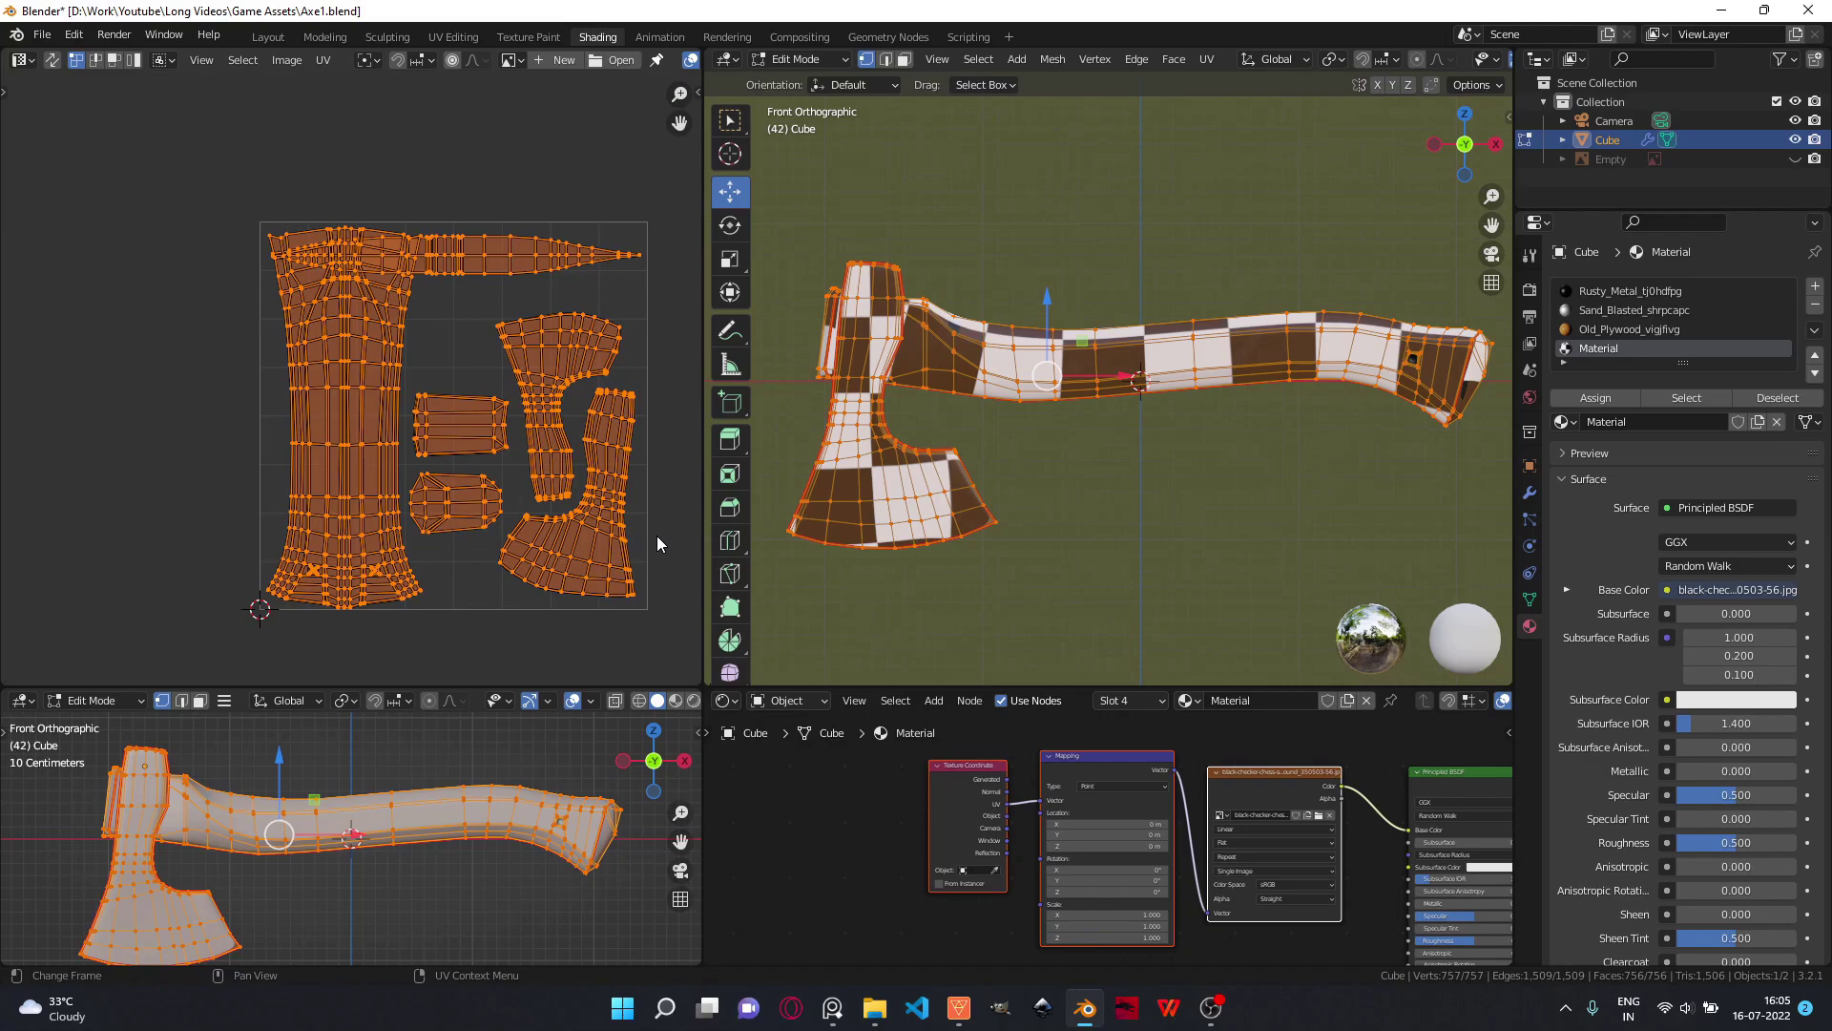
- Select the whole handle UV island and create a blank tiled image named AXE_UDIMS at 1024 x 1024 px
scroll(407, 382, down, 1)
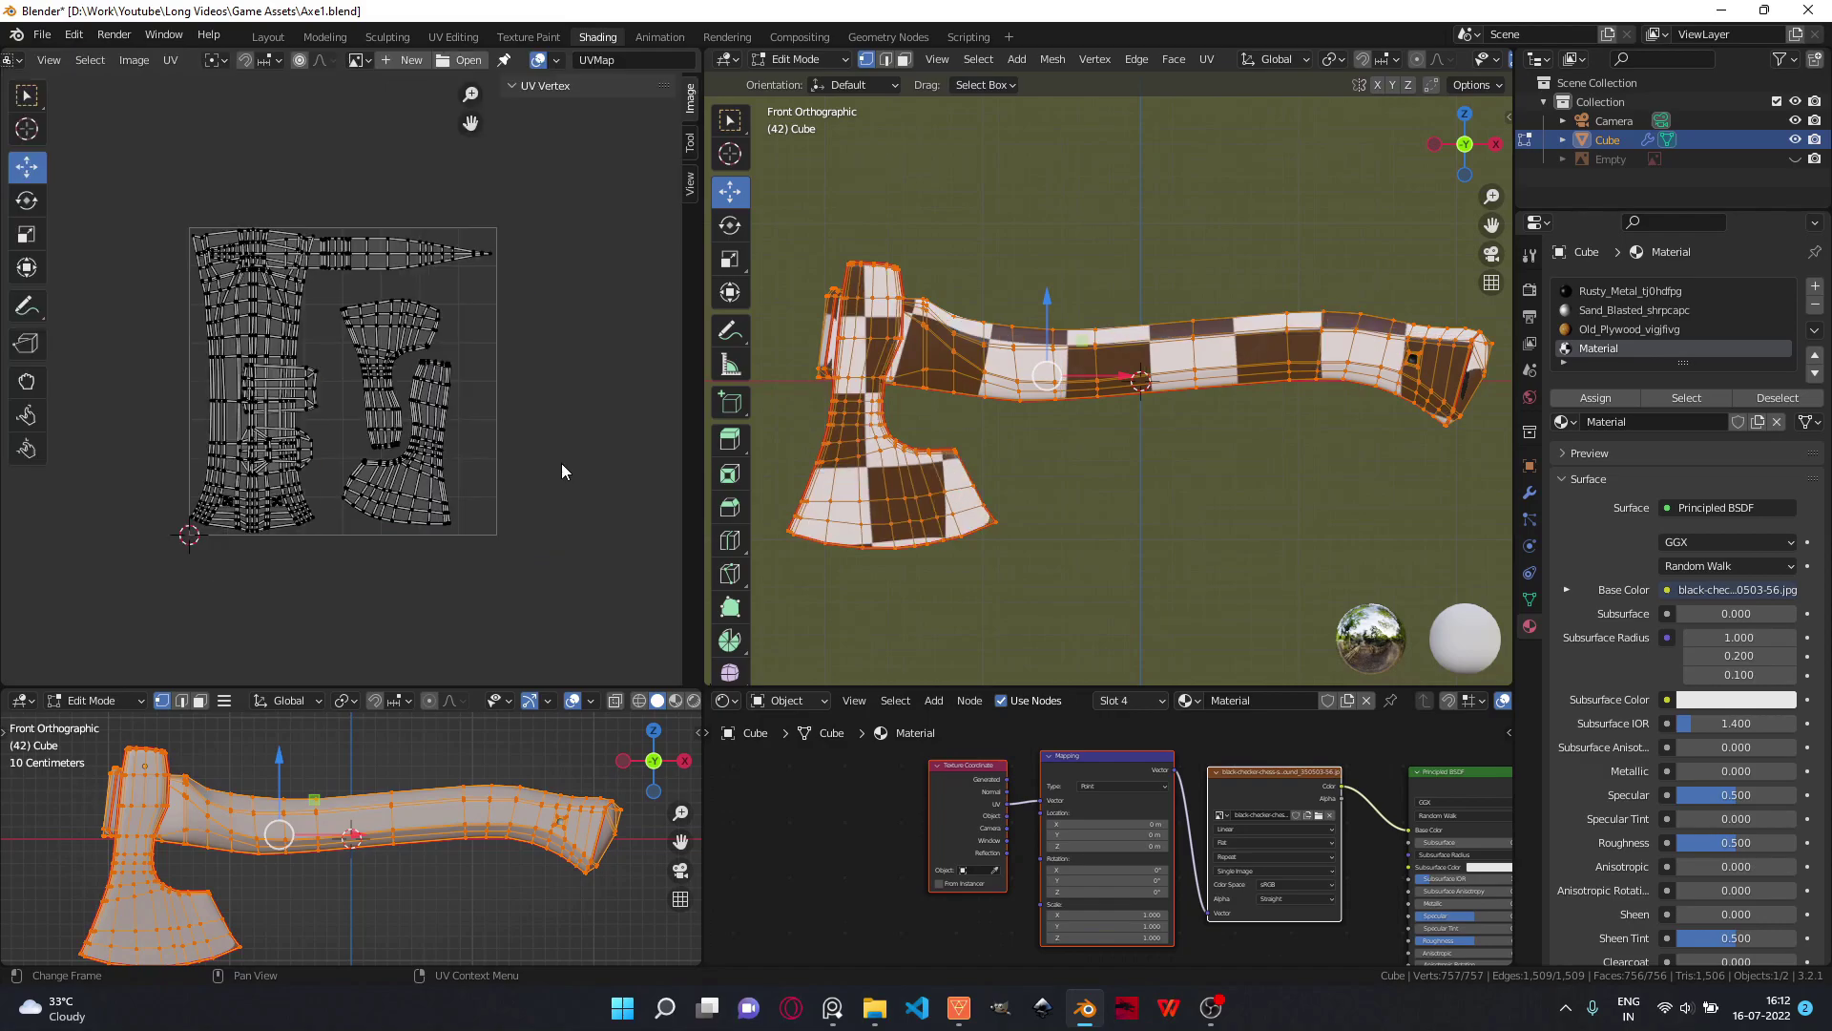
shift+middle_drag(540, 437, 475, 475)
scroll(491, 478, down, 1)
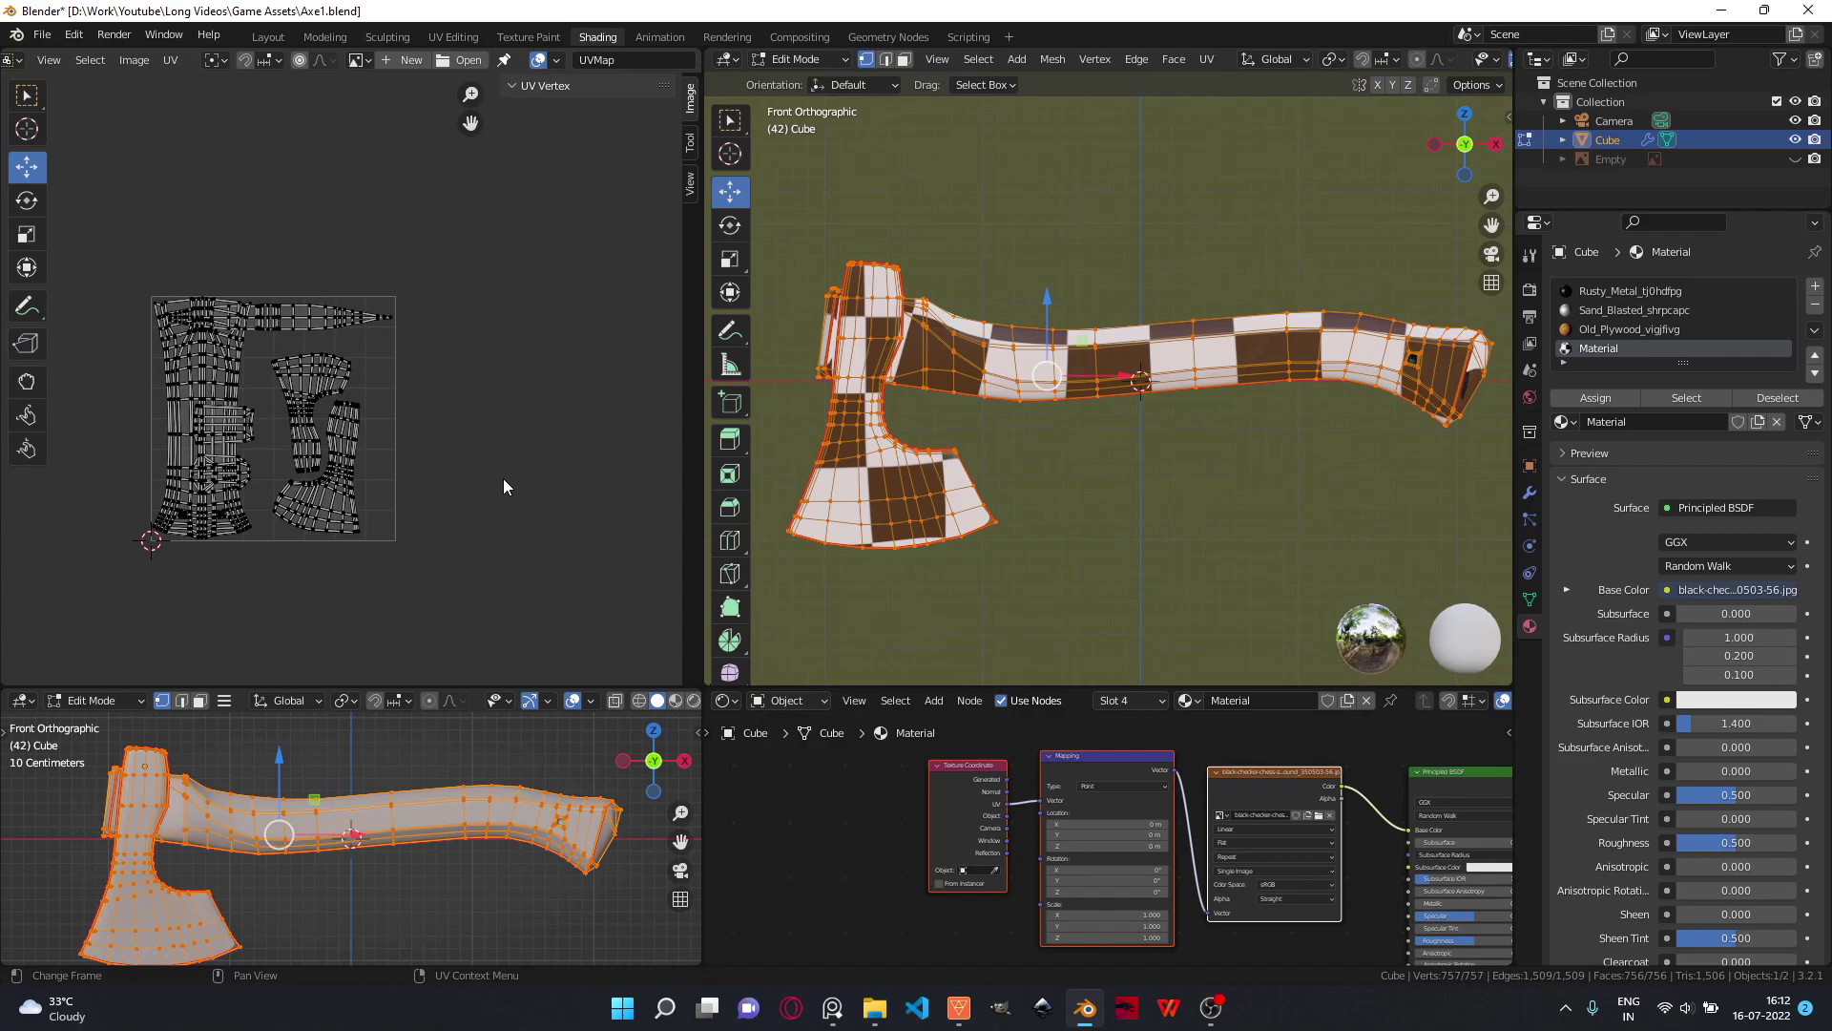
click(220, 385)
key(ctrl+l)
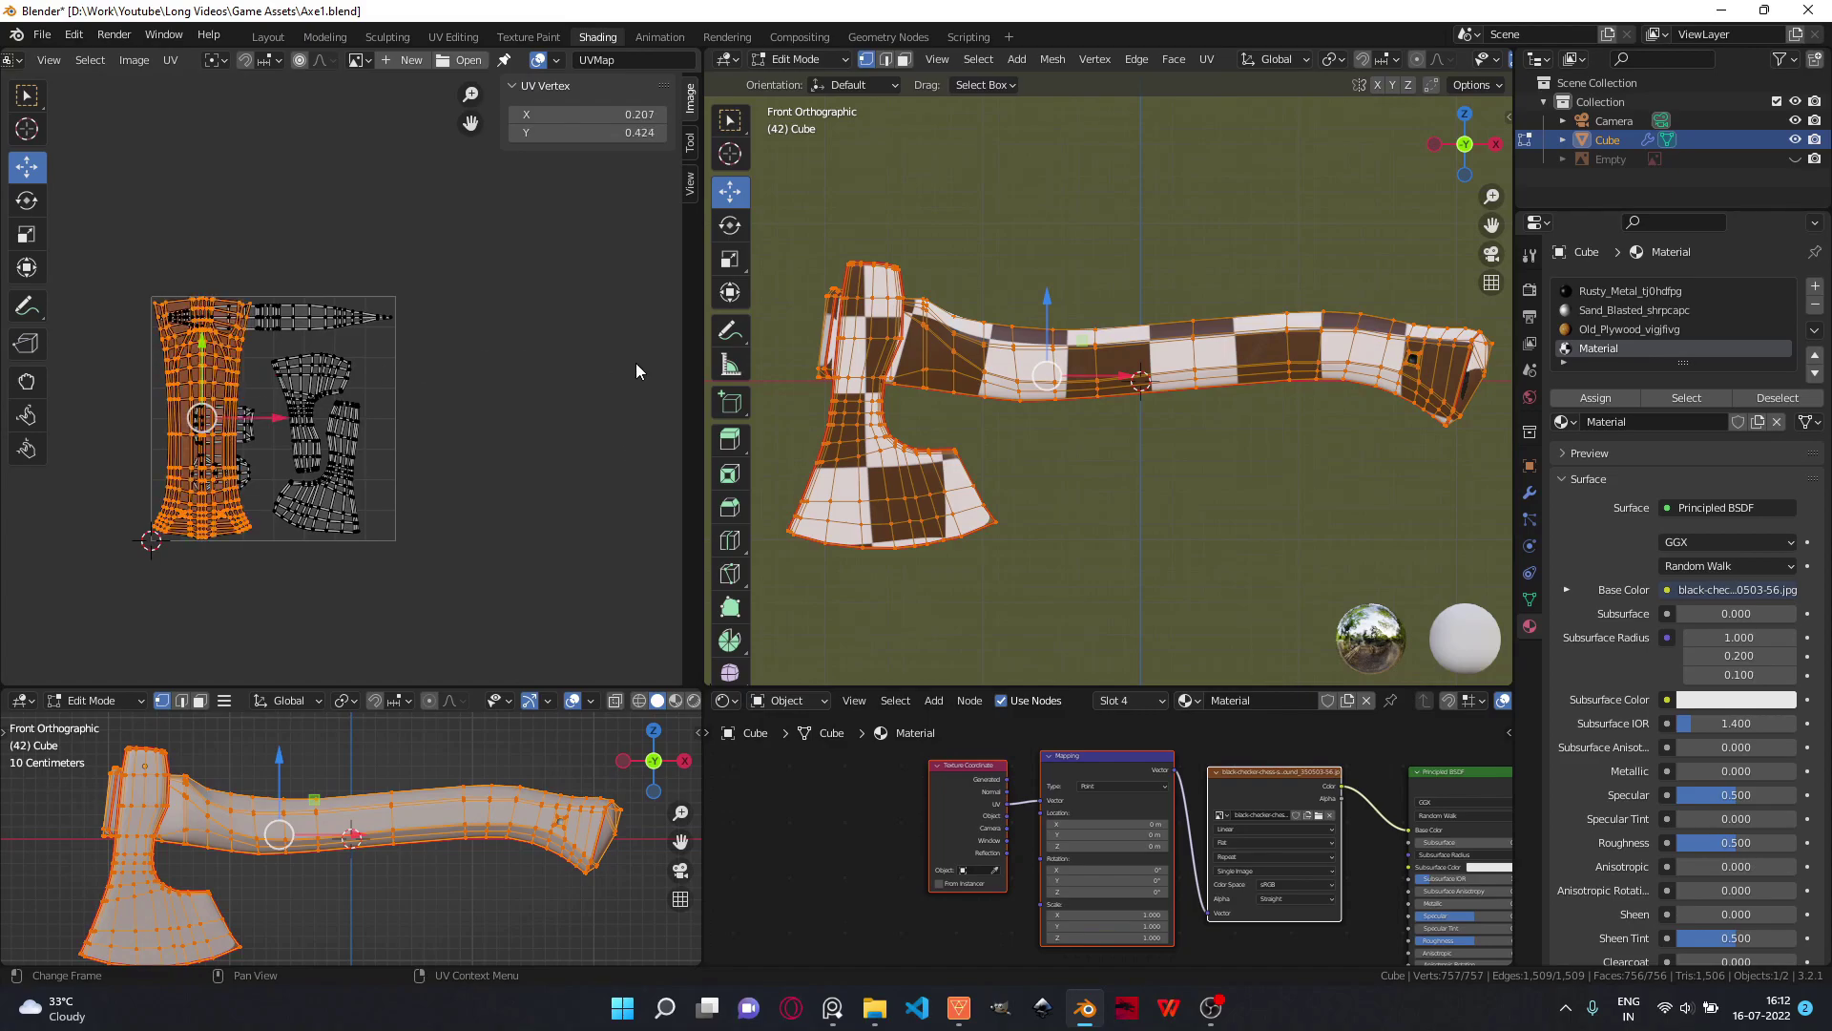
click(413, 60)
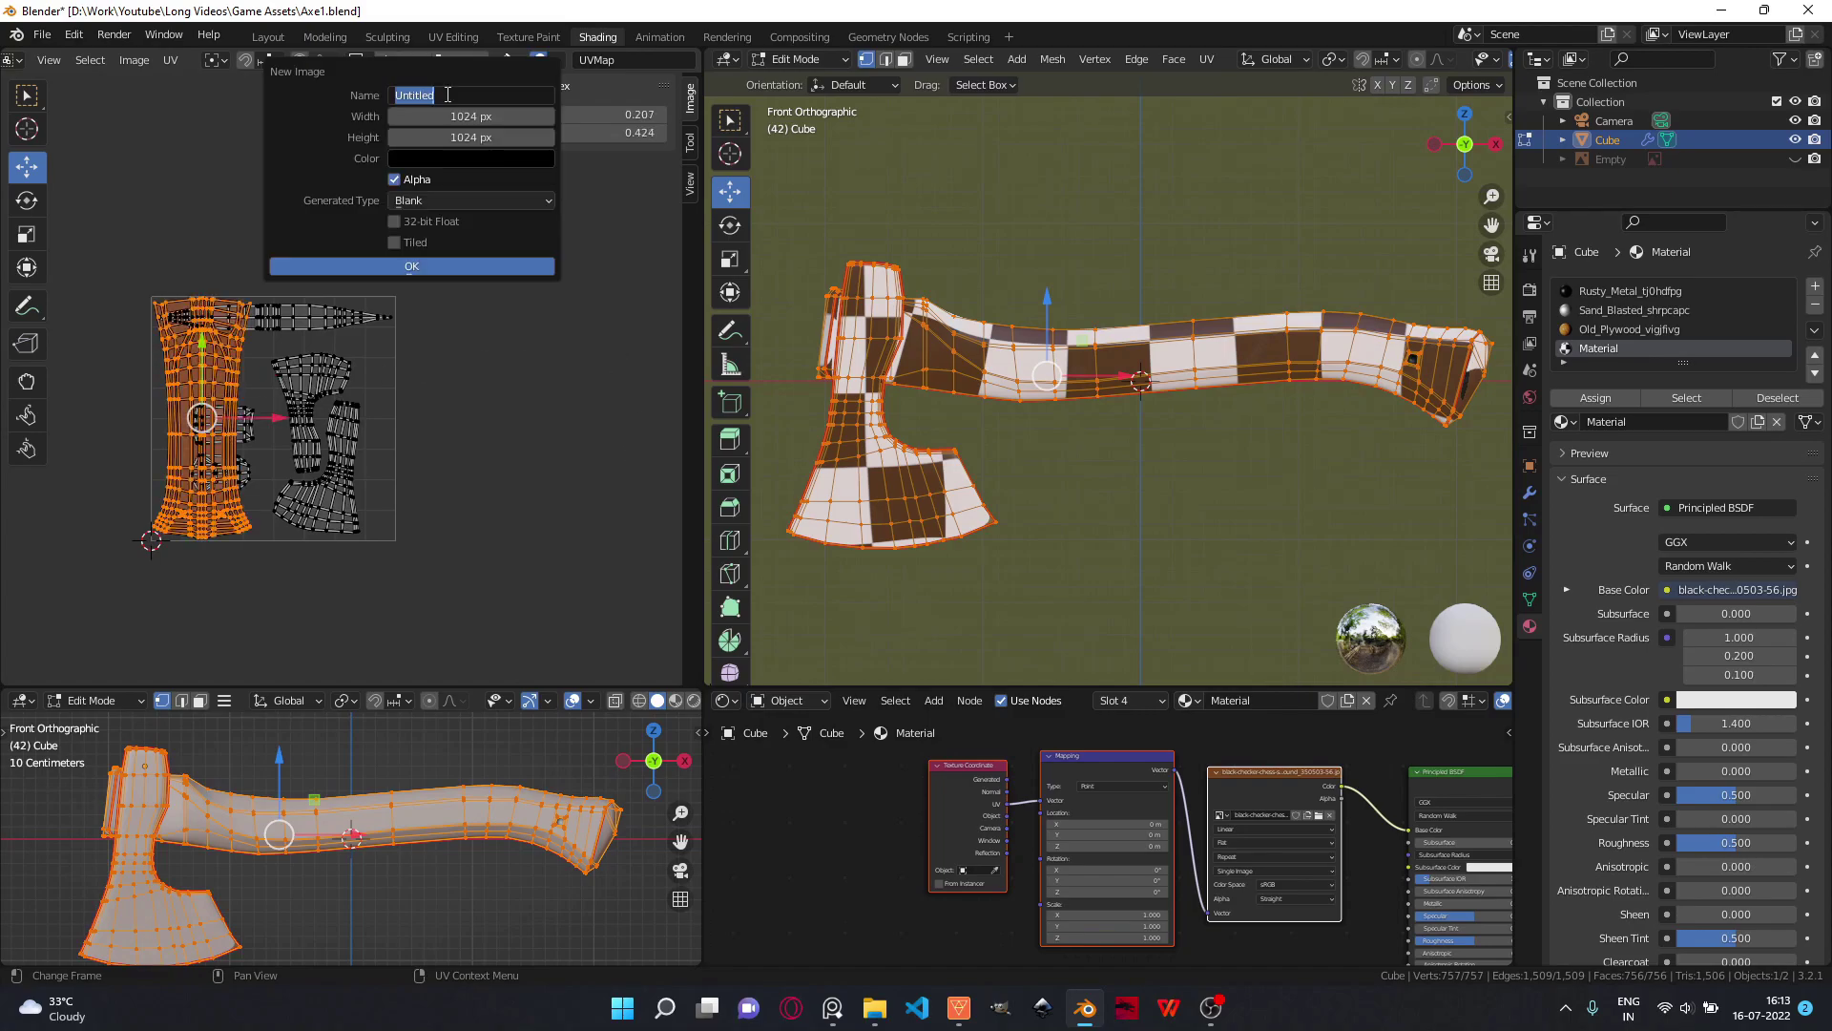
click(448, 95)
text(AXE_UDIMS)
click(393, 242)
click(415, 265)
scroll(443, 287, down, 6)
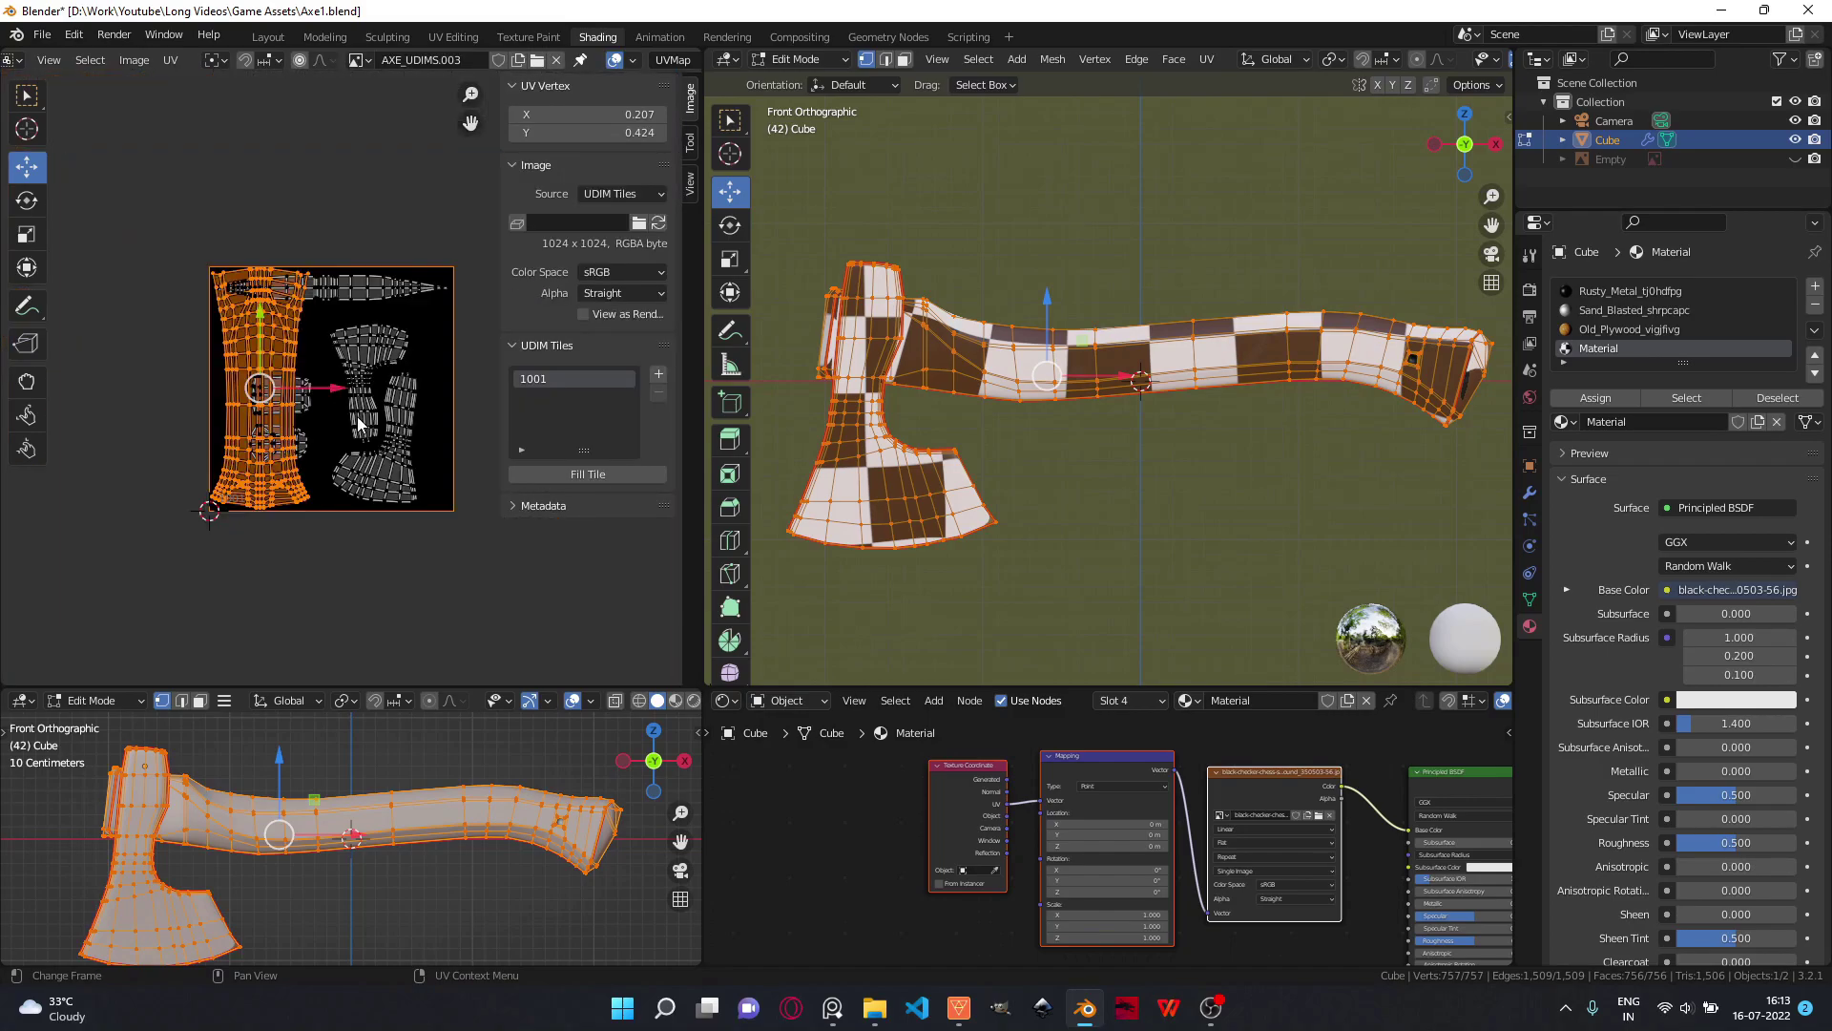
- Add a blank filled UDIM tile 1002 of 1024 x 1024 px to the AXE_UDIMS image
click(447, 502)
scroll(317, 517, up, 1)
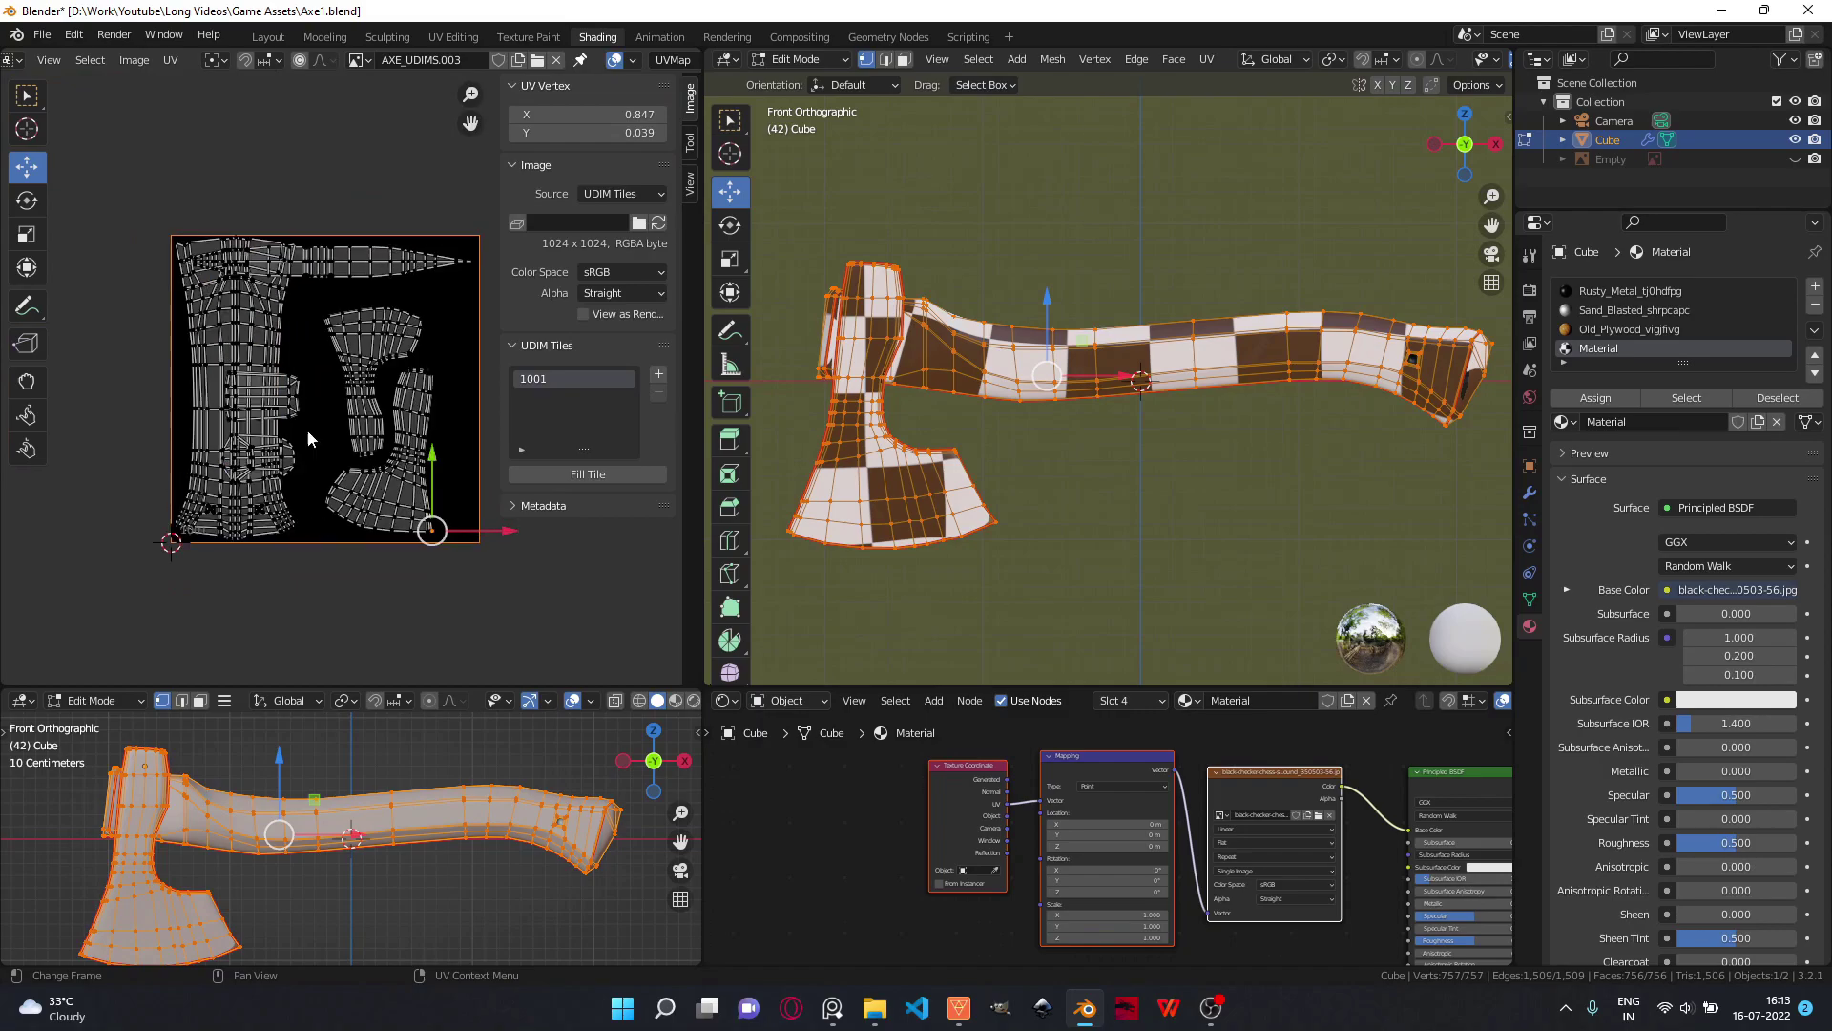
scroll(306, 427, down, 2)
click(658, 373)
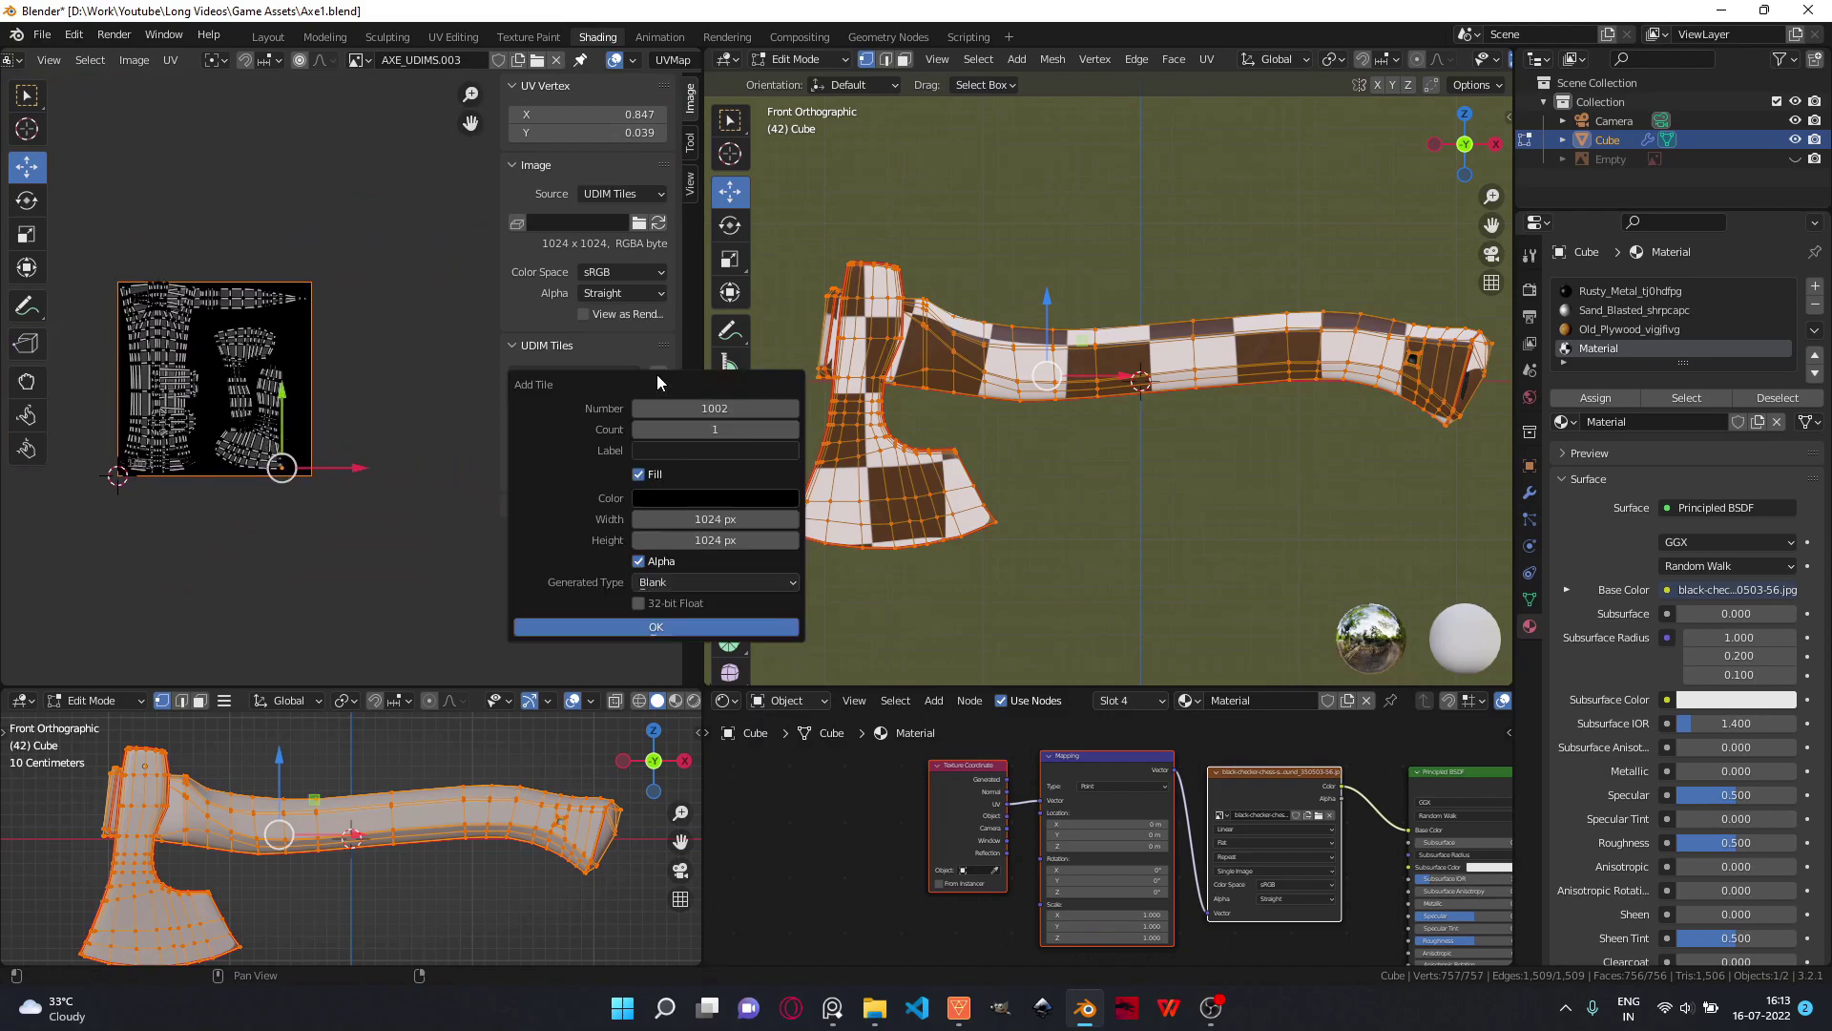
click(645, 627)
- Select the whole handle UV island and start moving it along the X axis
click(171, 356)
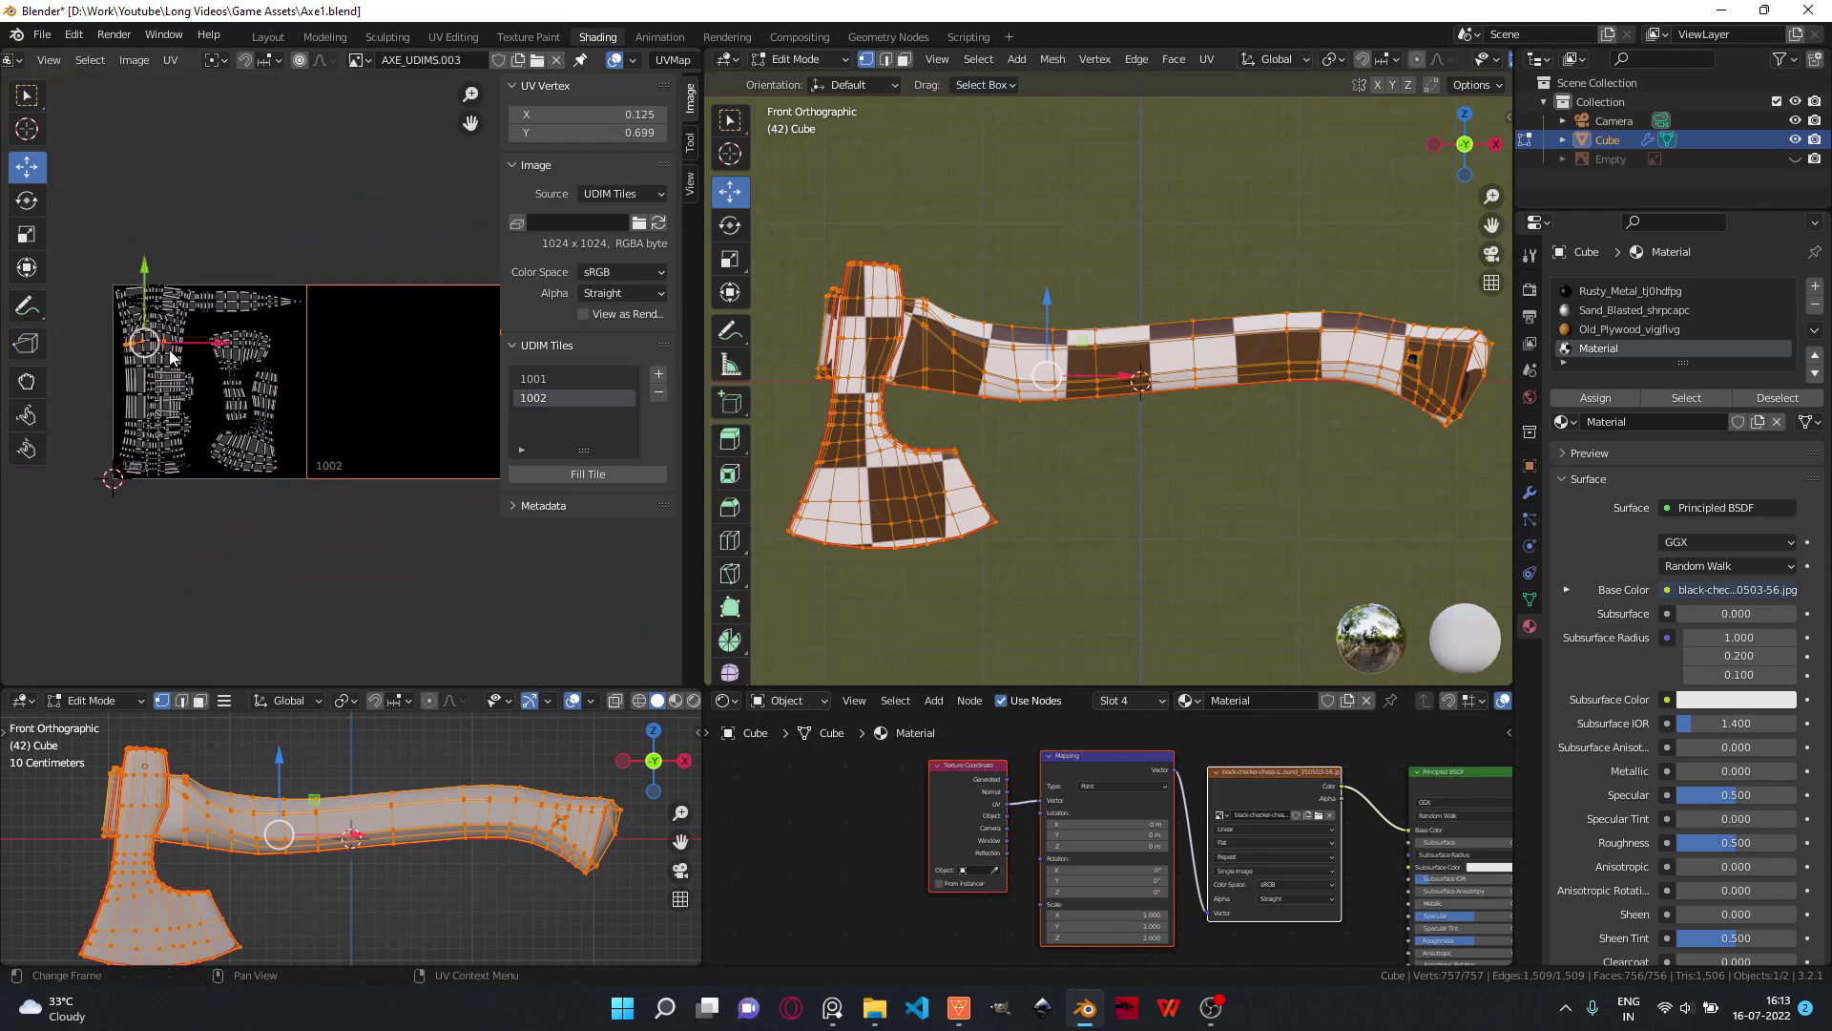
key(ctrl+l)
key(g)
key(x)
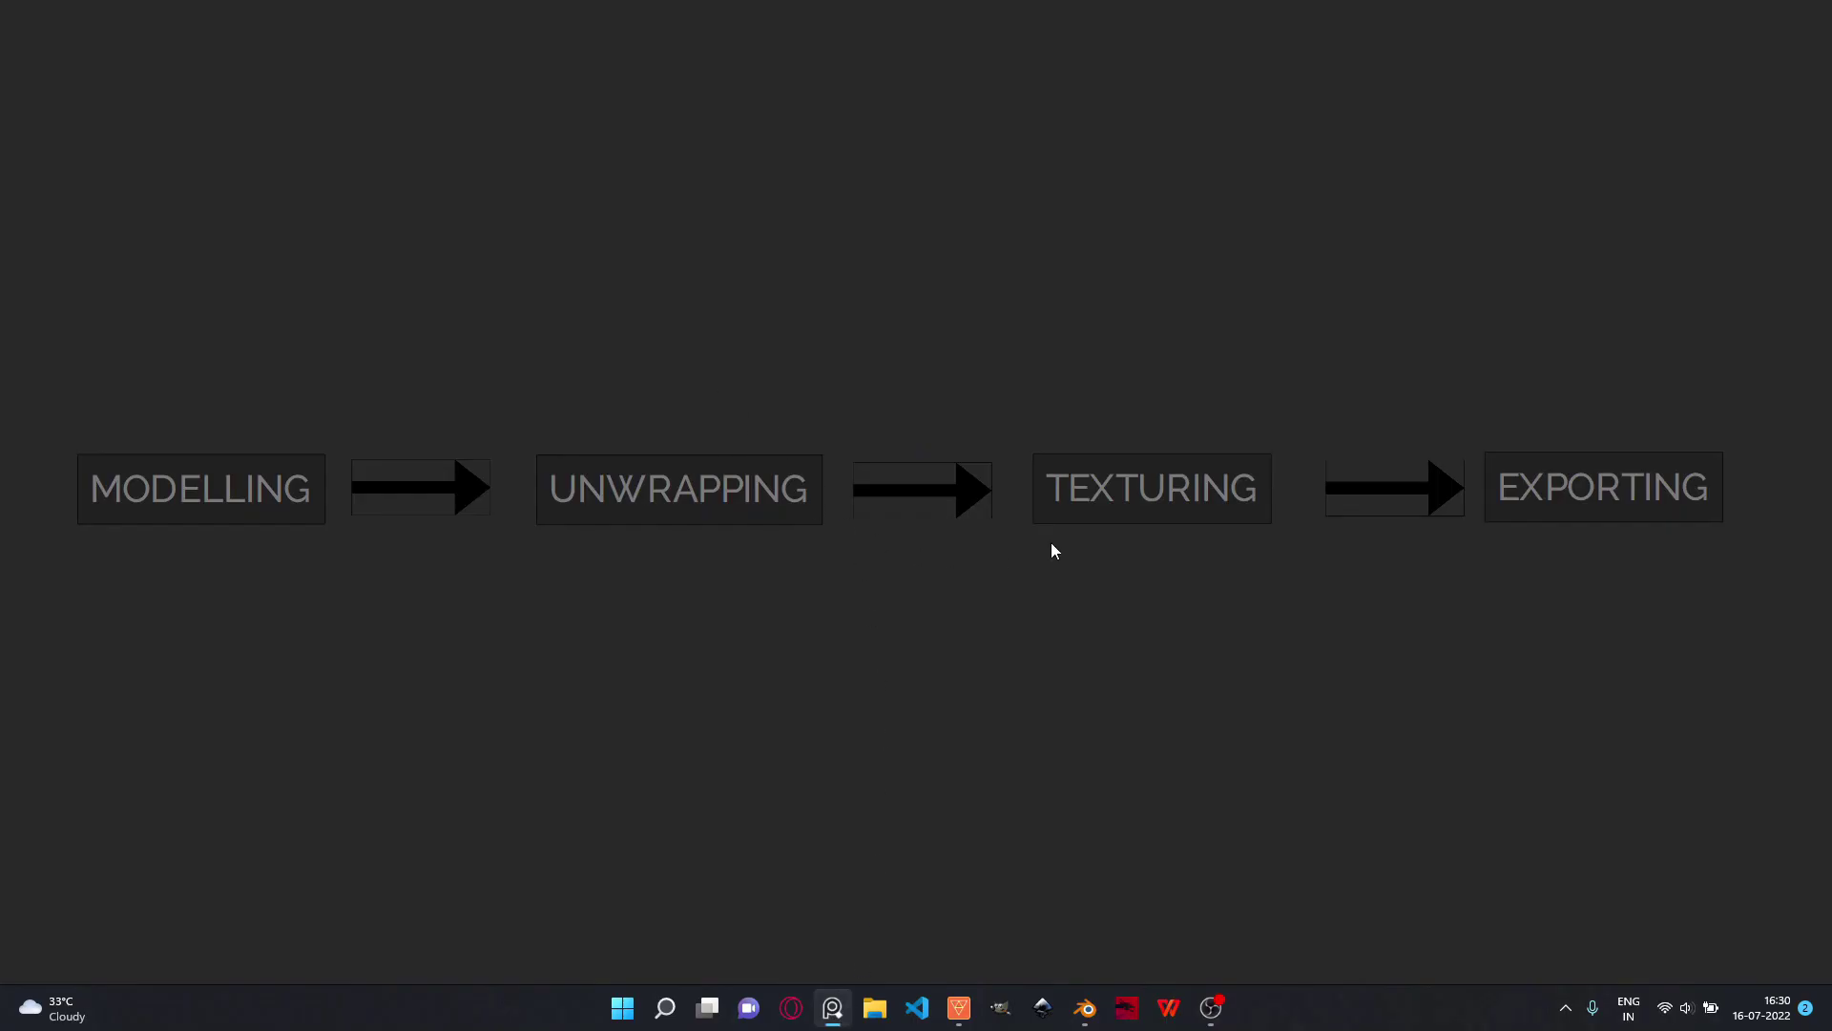
- Point out the Texturing and Exporting stages on the reference board and go to the Exporting section
click(1085, 496)
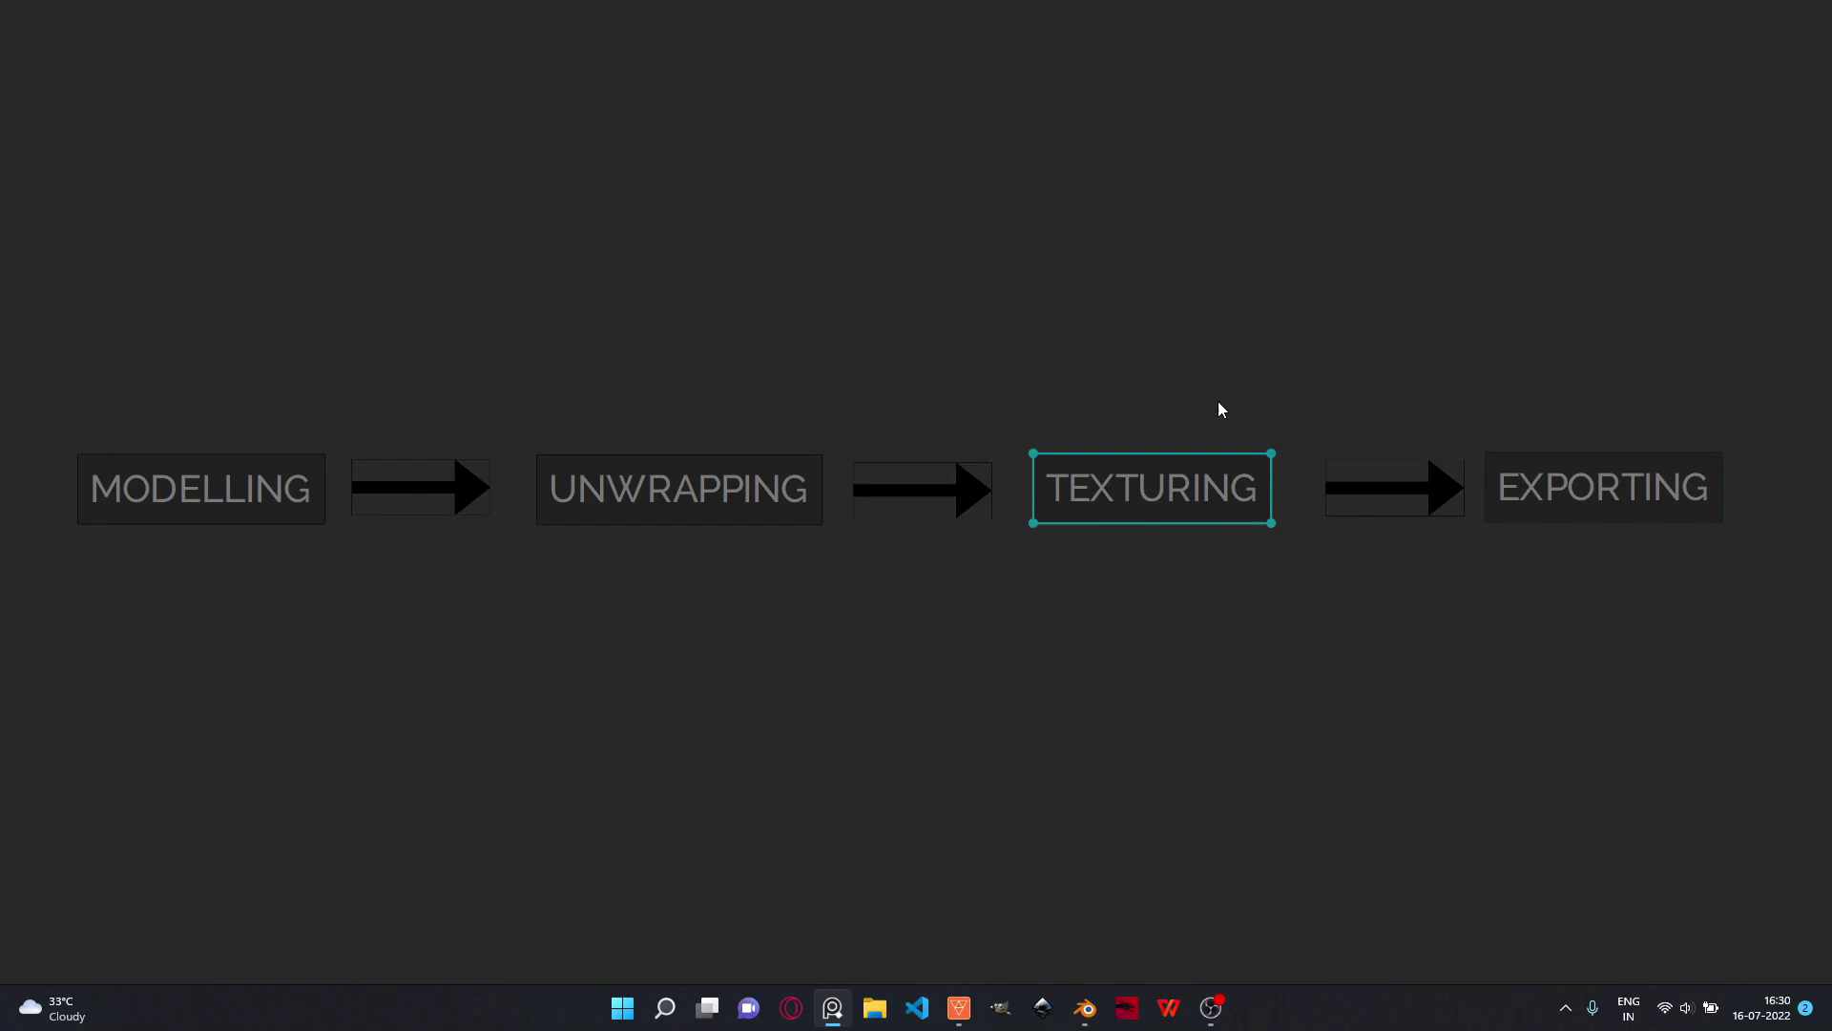
click(1197, 596)
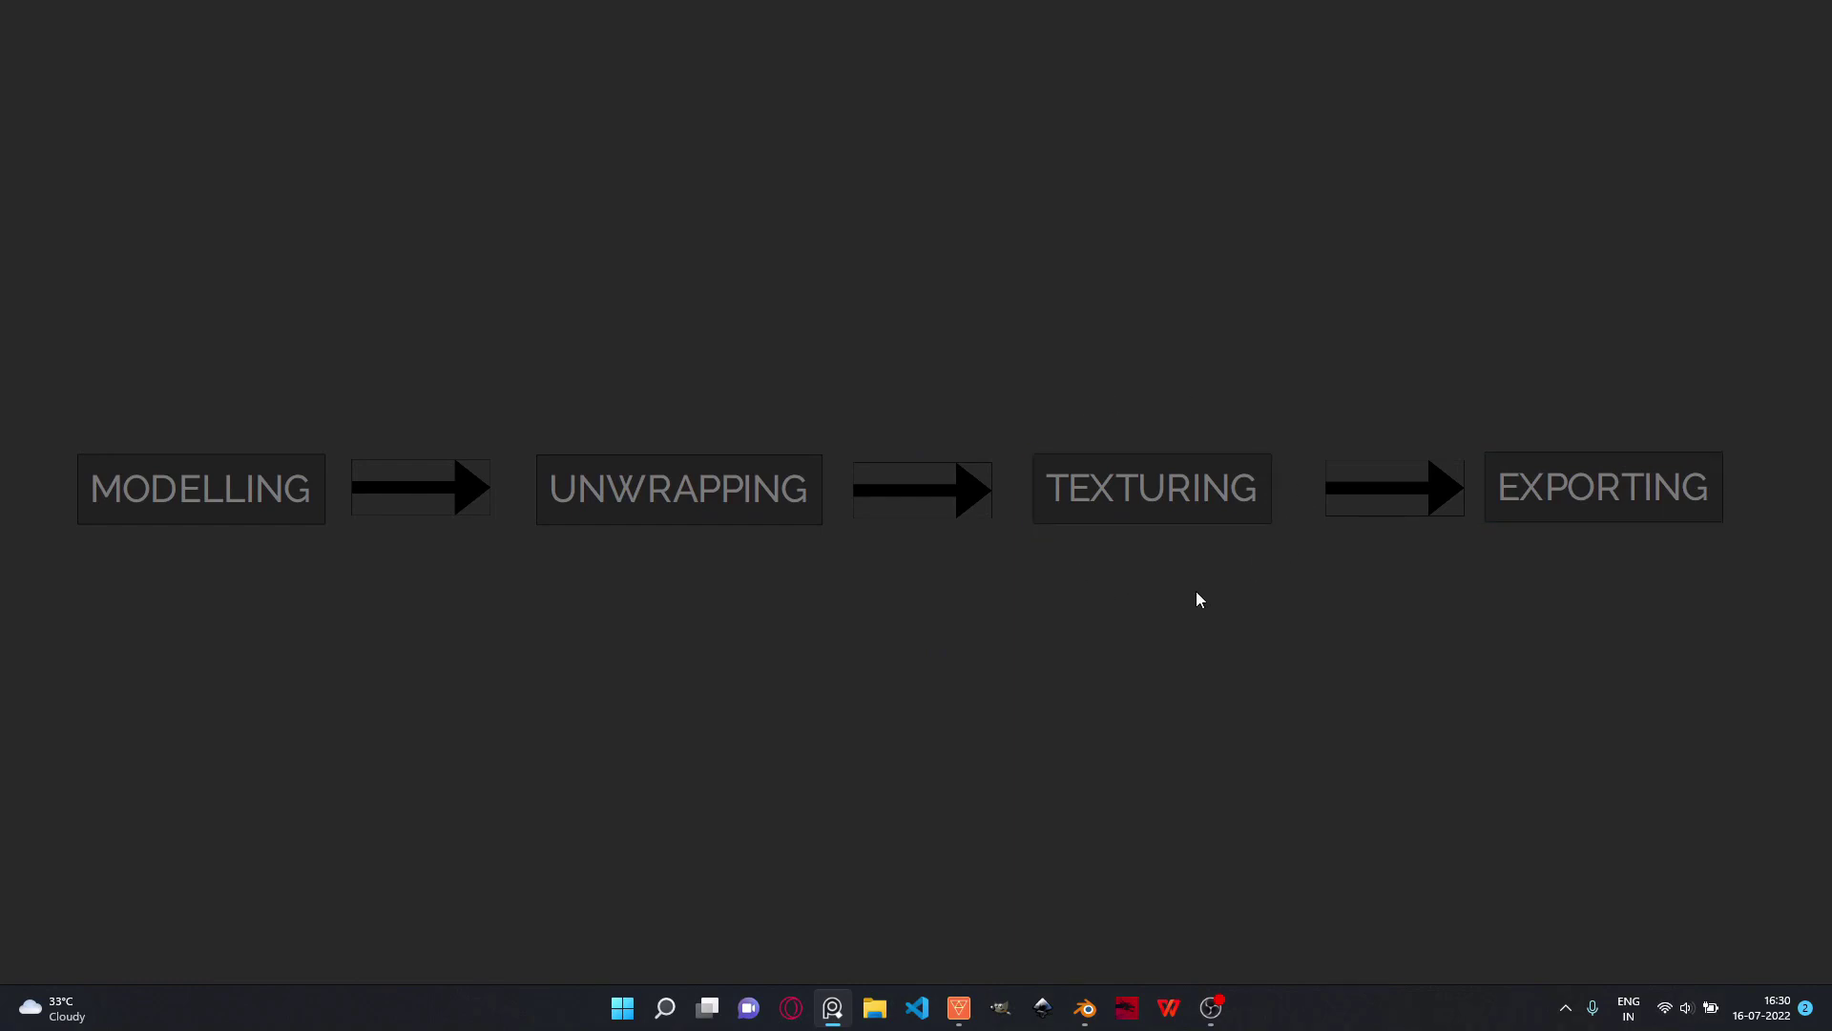
click(1570, 482)
middle_drag(1756, 674, 315, 390)
scroll(1193, 577, down, 5)
middle_drag(1605, 698, 1105, 520)
scroll(1105, 519, up, 5)
middle_drag(1254, 592, 1130, 344)
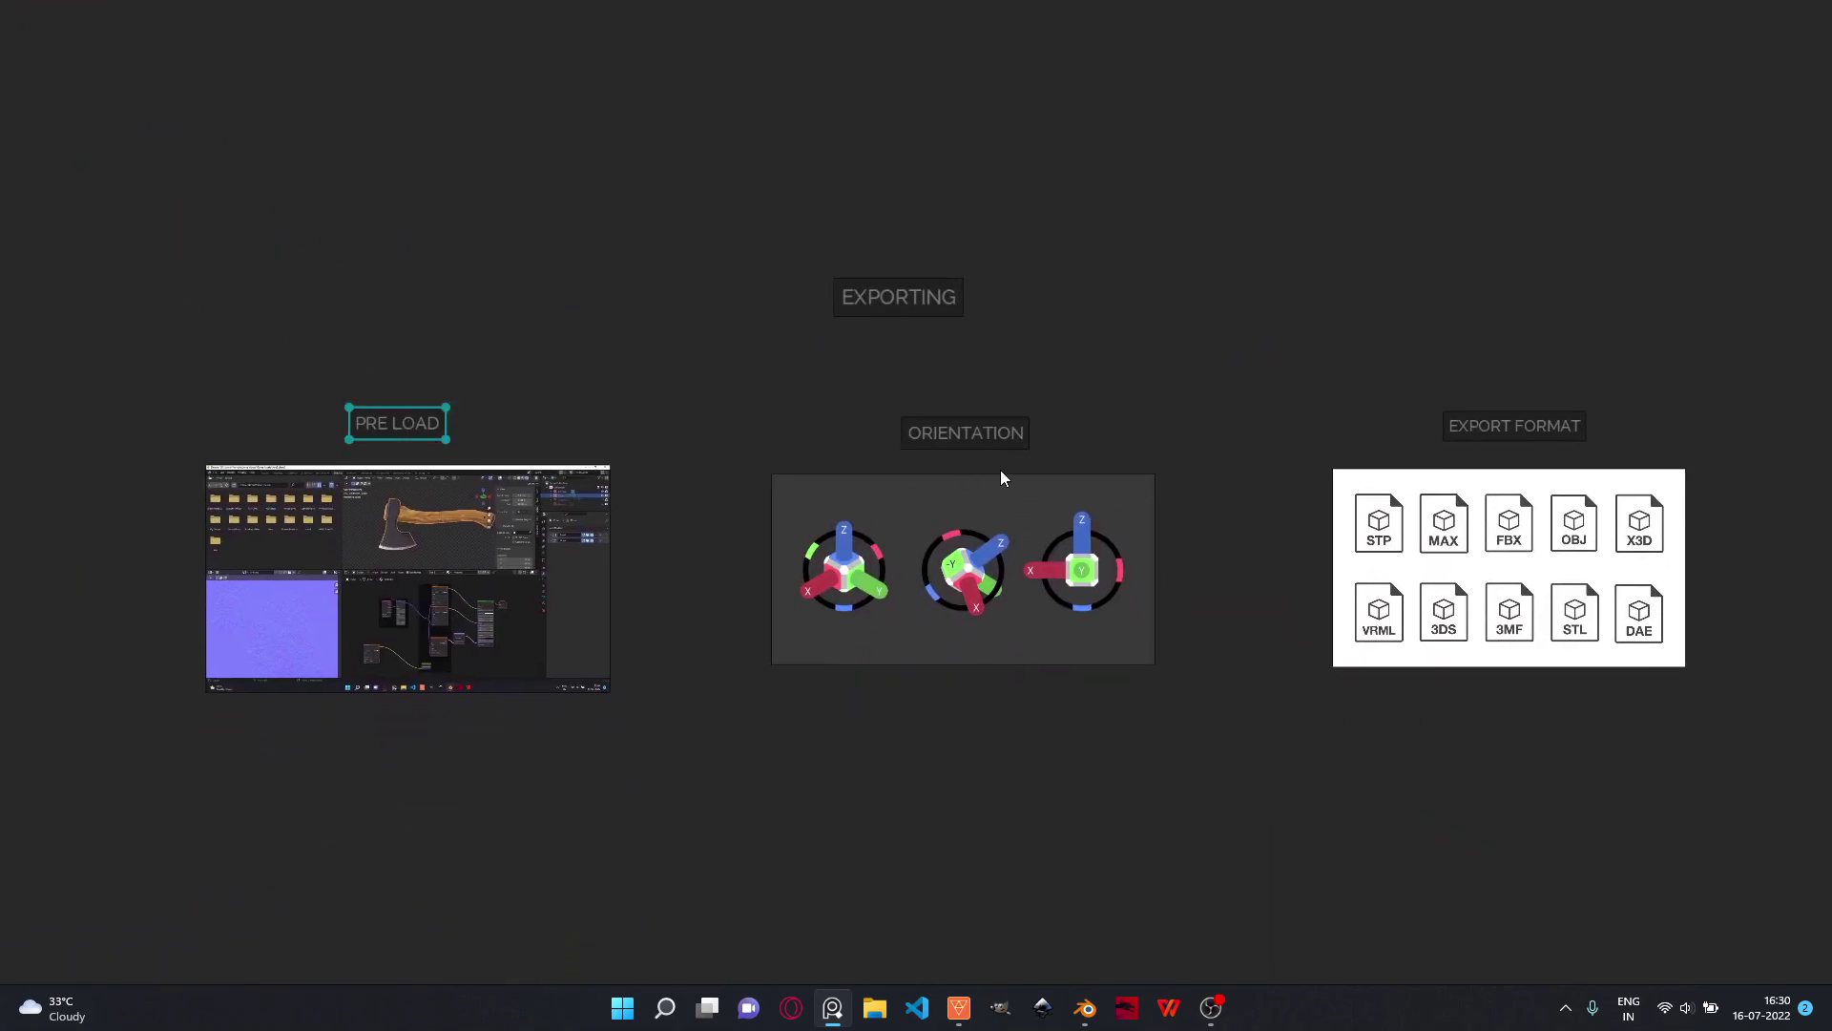
- Highlight the Orientation, Export Format and Pre Load labels of the Exporting section in turn
click(992, 443)
click(1540, 432)
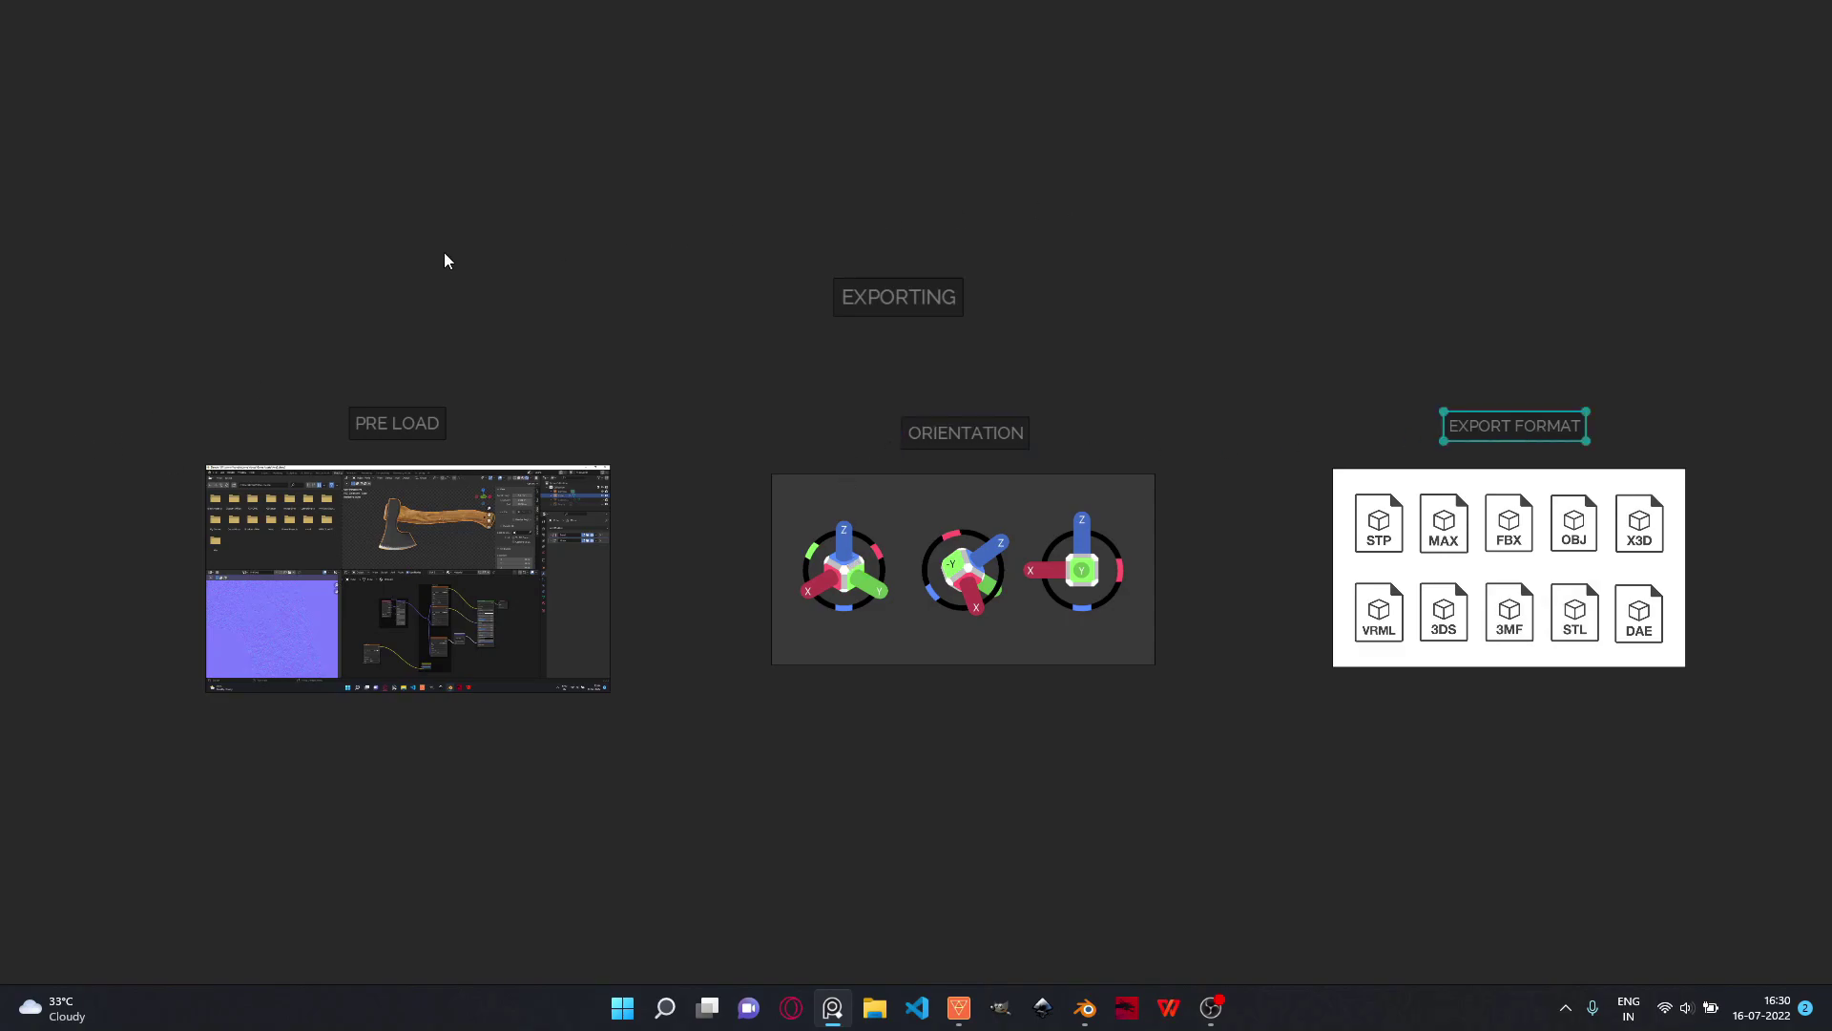
click(412, 424)
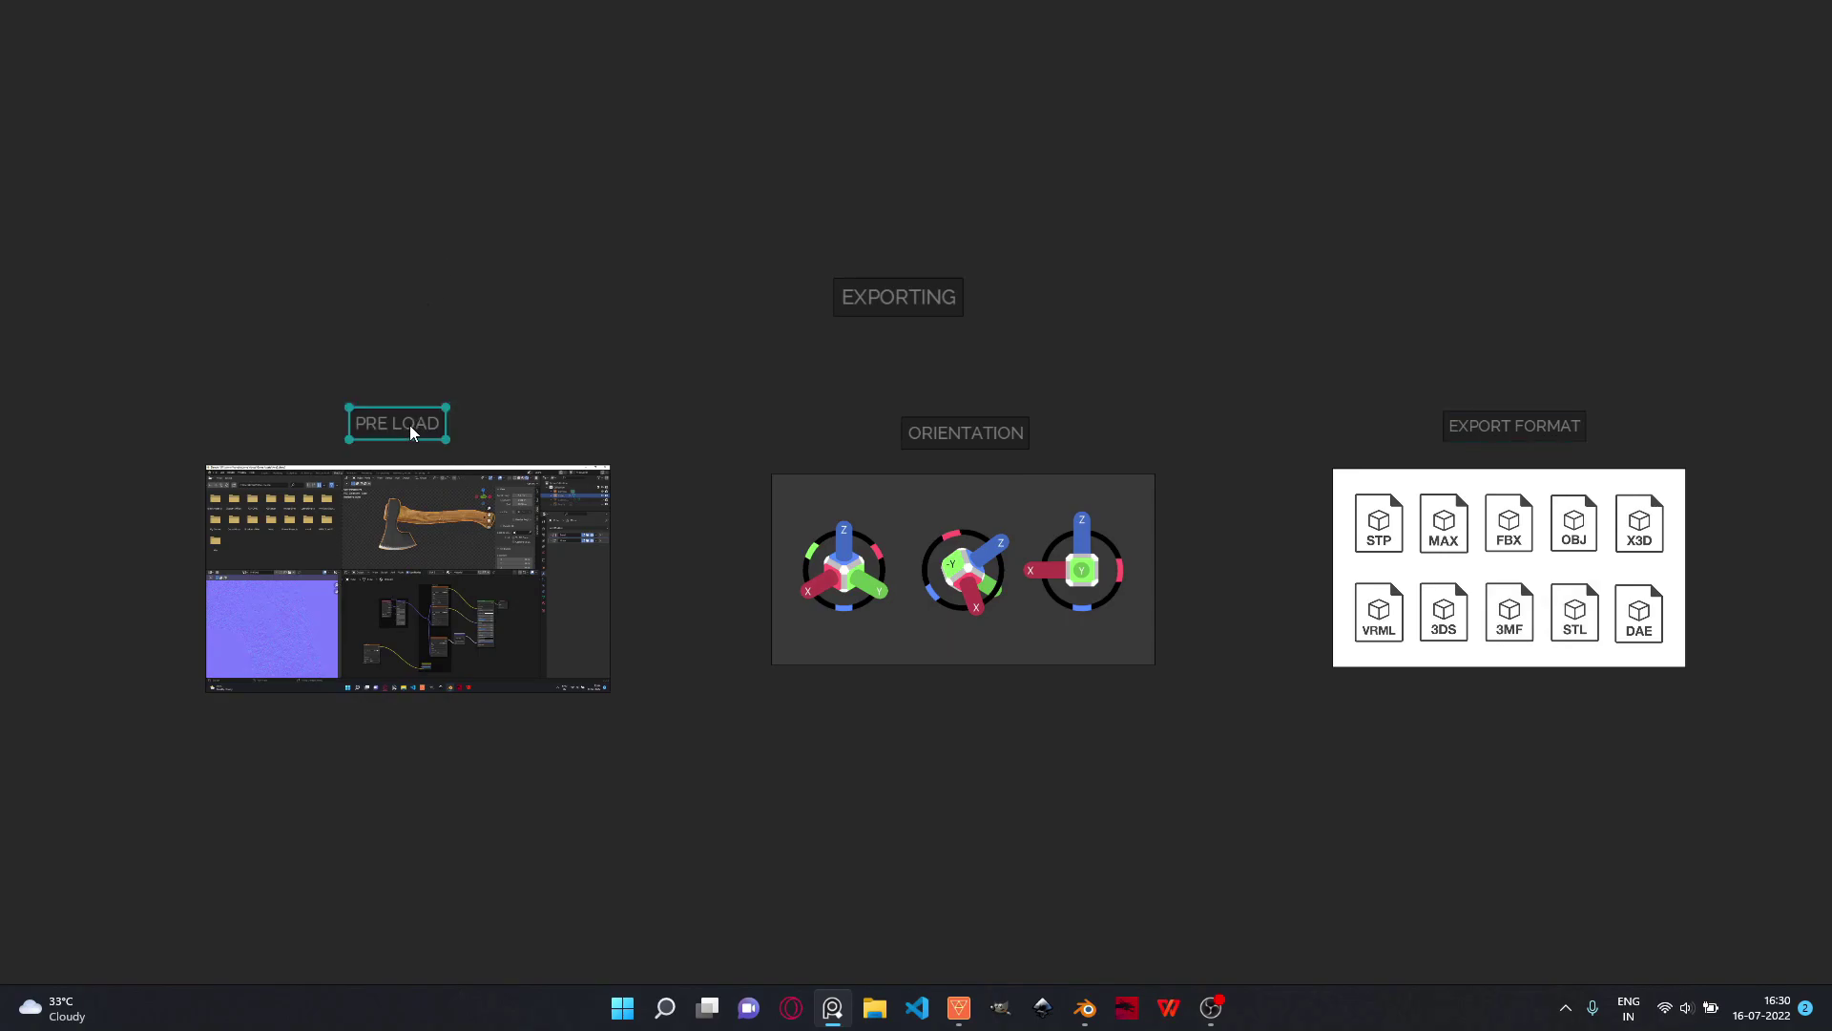
click(960, 441)
click(1513, 427)
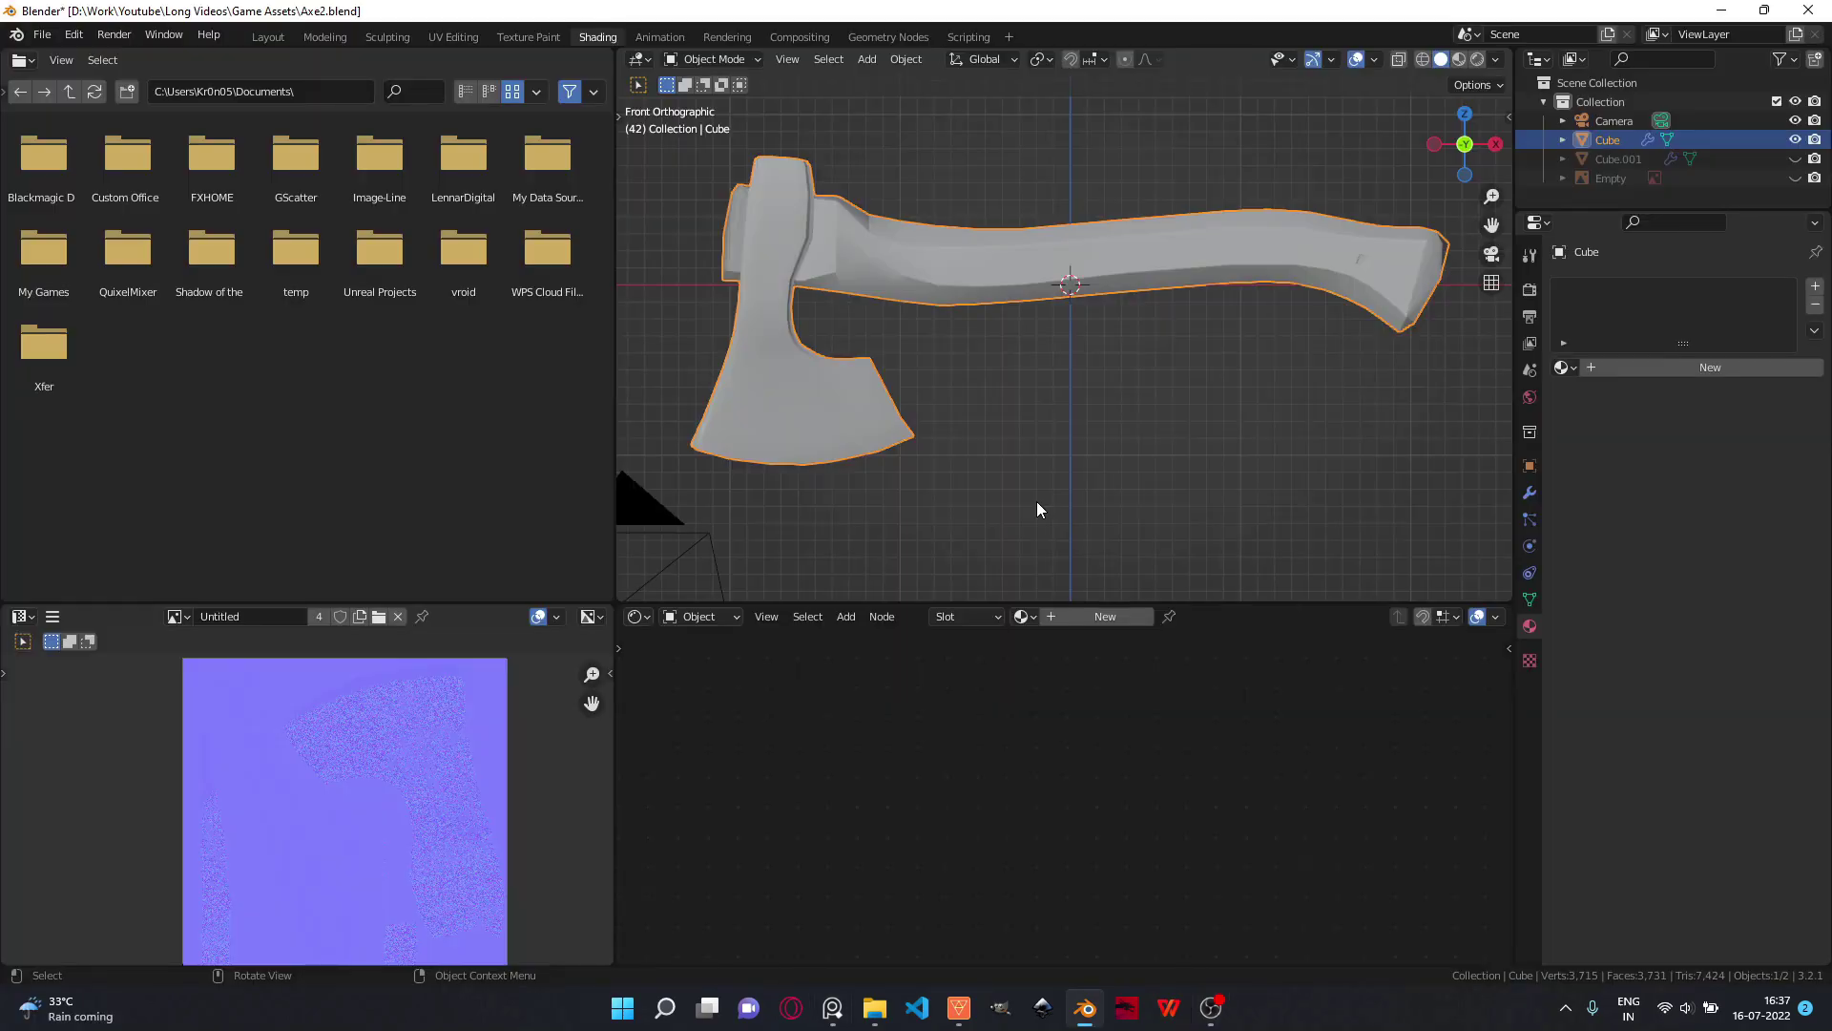
- Duplicate the axe in place and move the copy straight down below the original along Z
key(shift+d)
key(Escape)
click(620, 118)
click(642, 192)
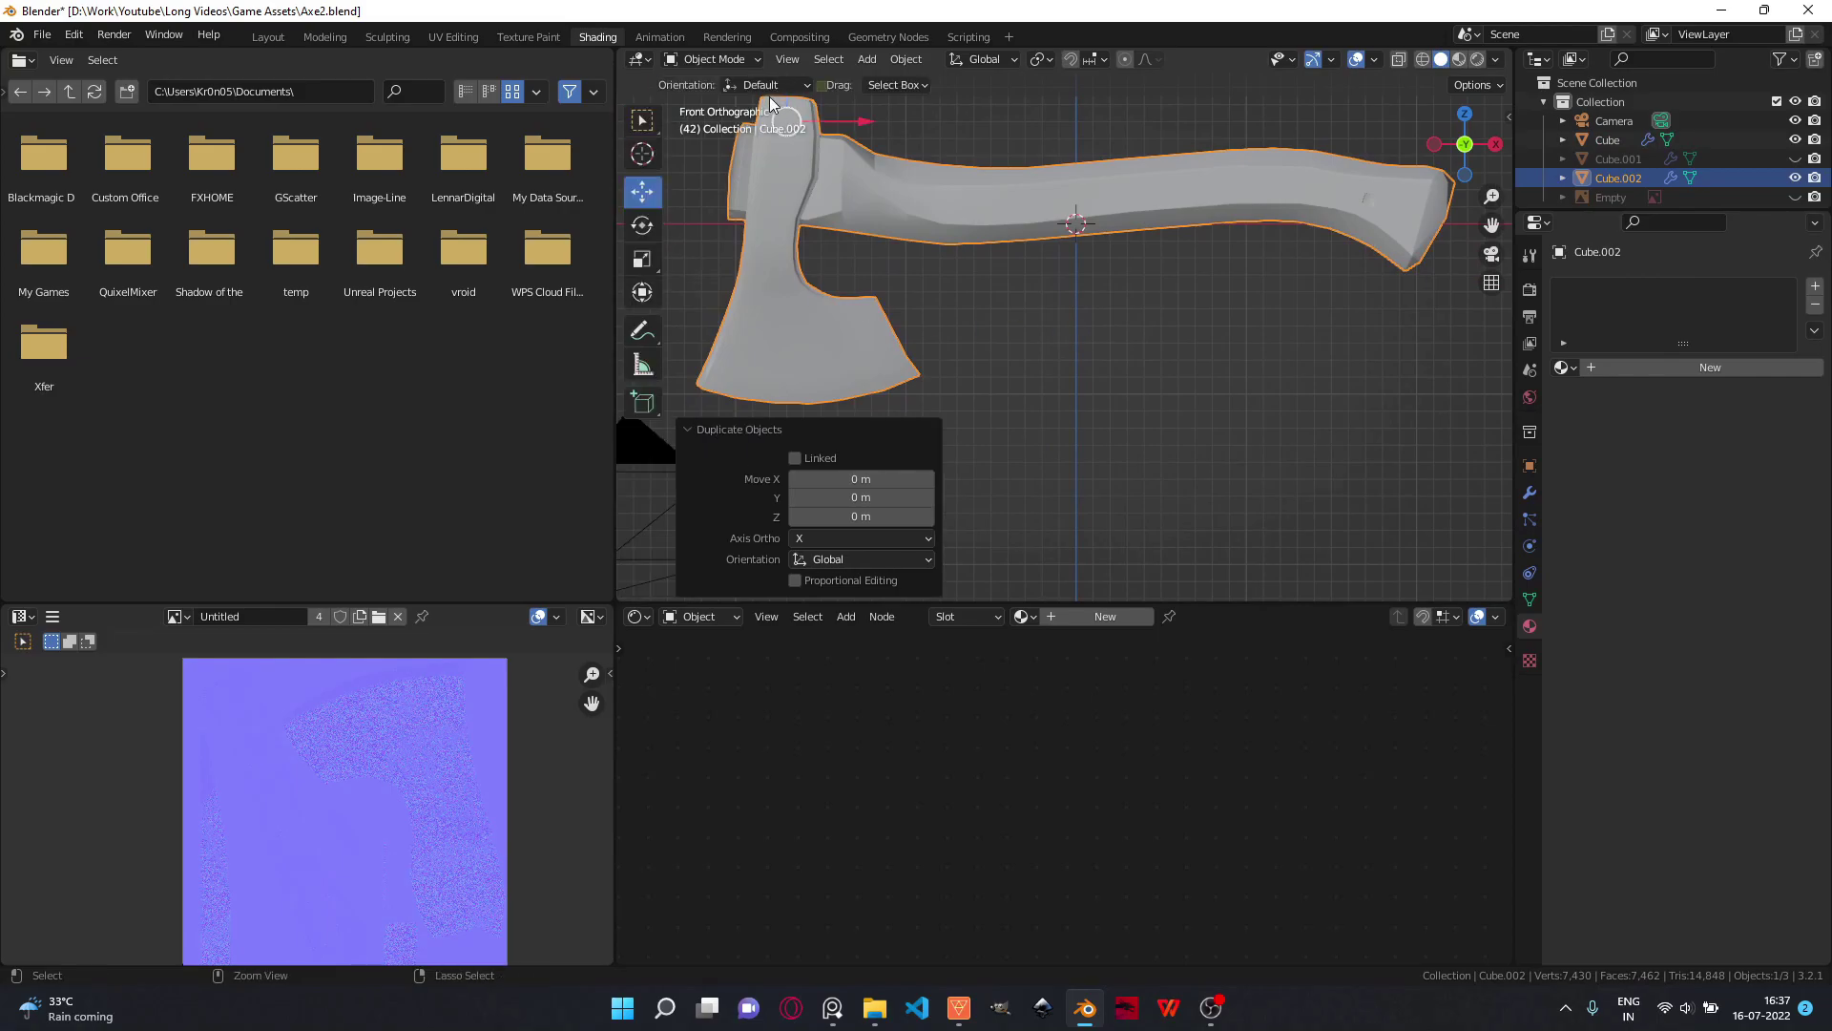
drag(786, 105, 792, 462)
- Select the original upper axe and create a new material for it
click(1020, 189)
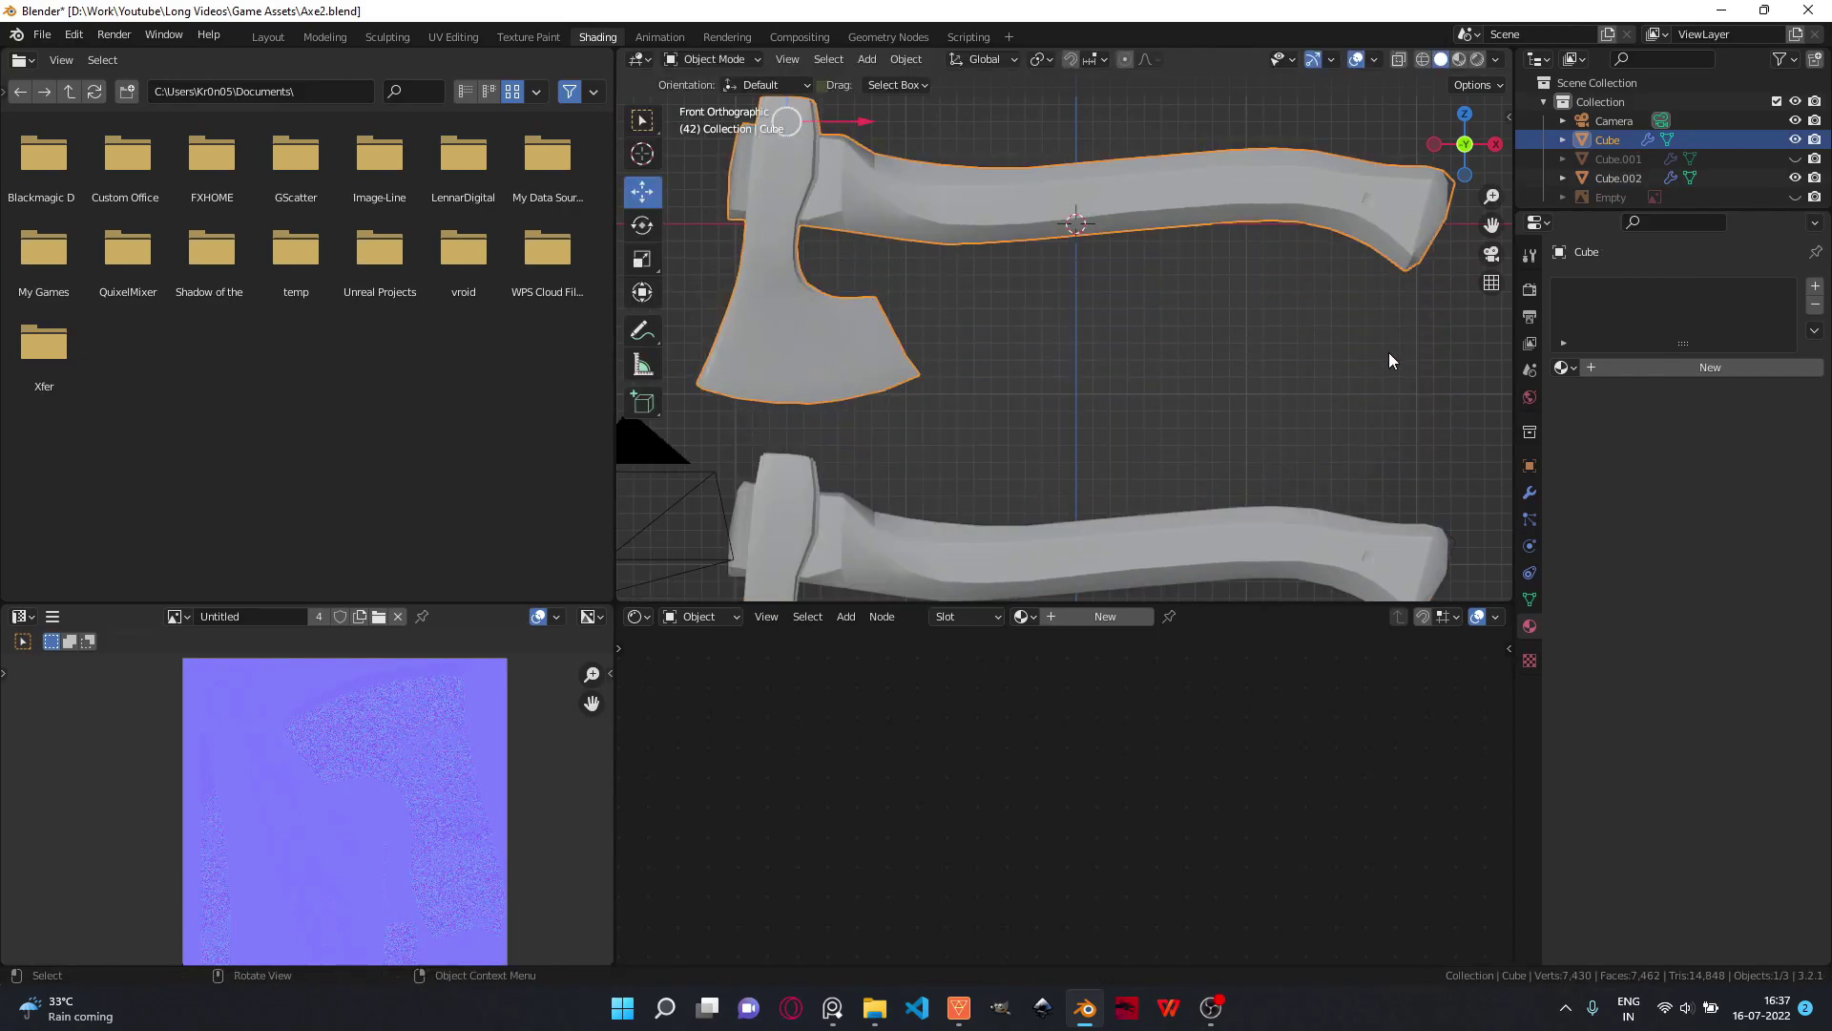
click(1563, 367)
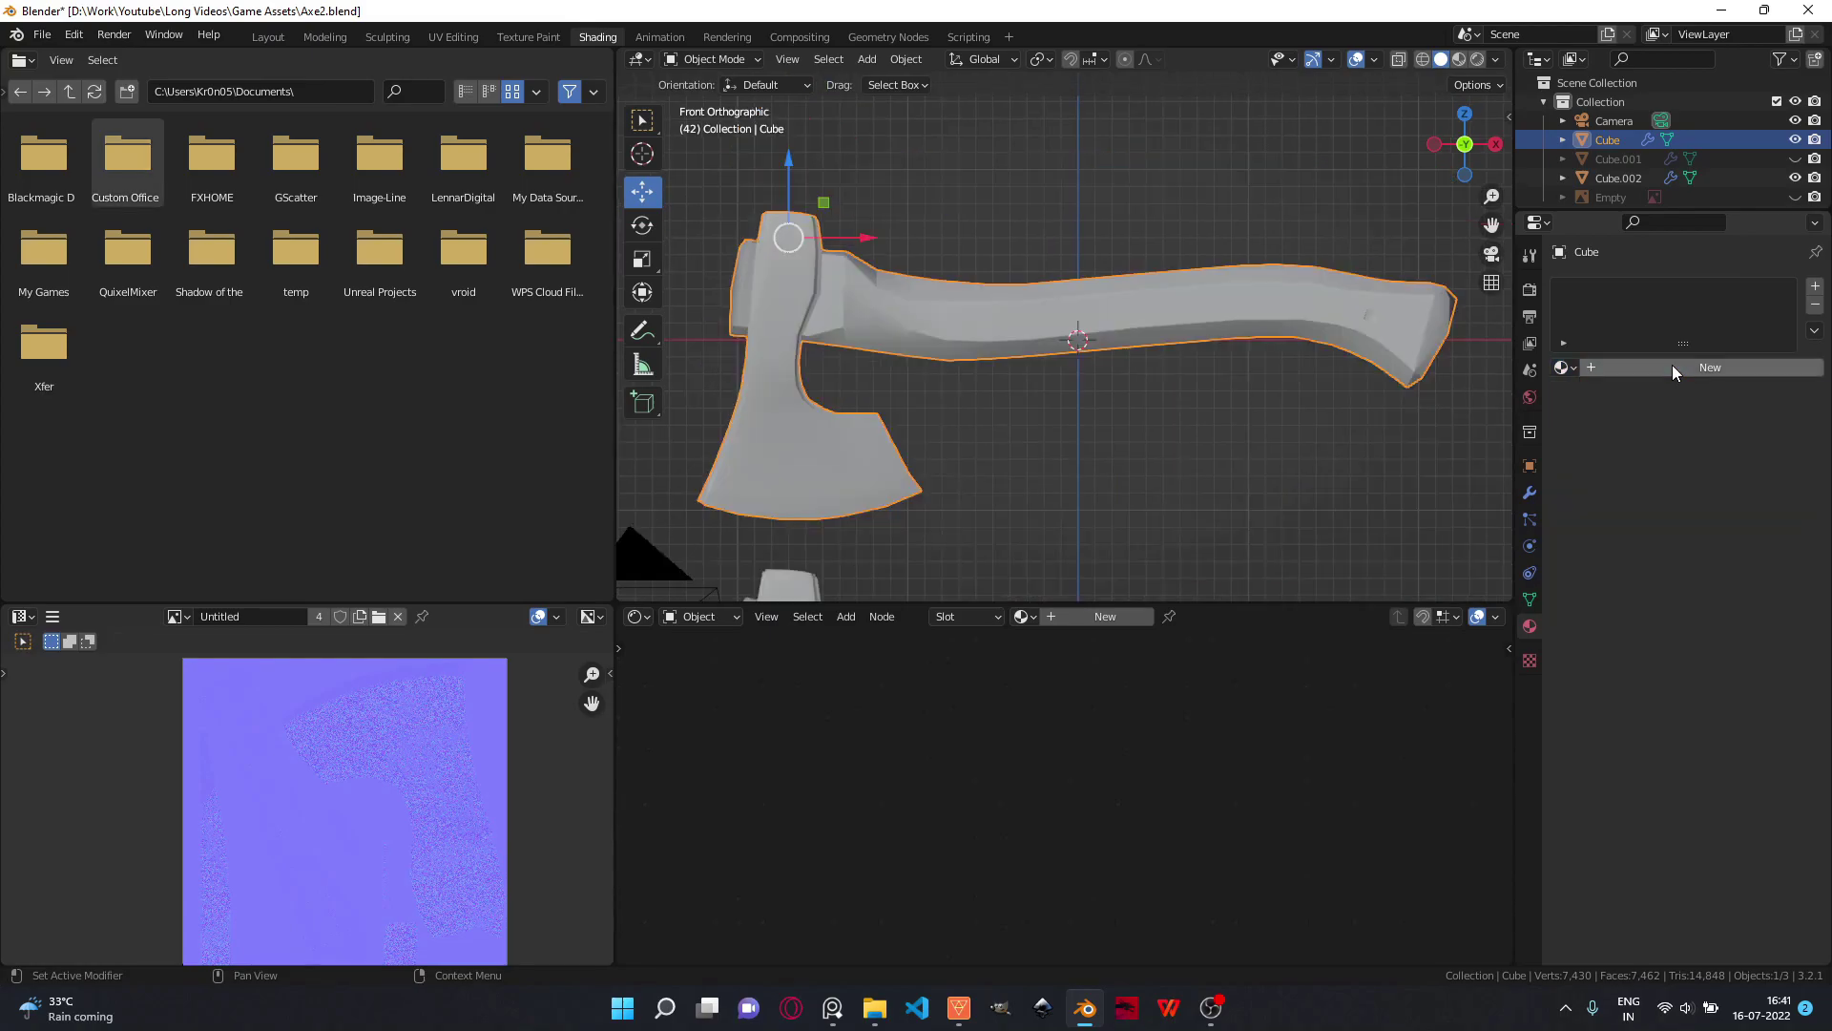
click(1672, 366)
scroll(1059, 764, up, 1)
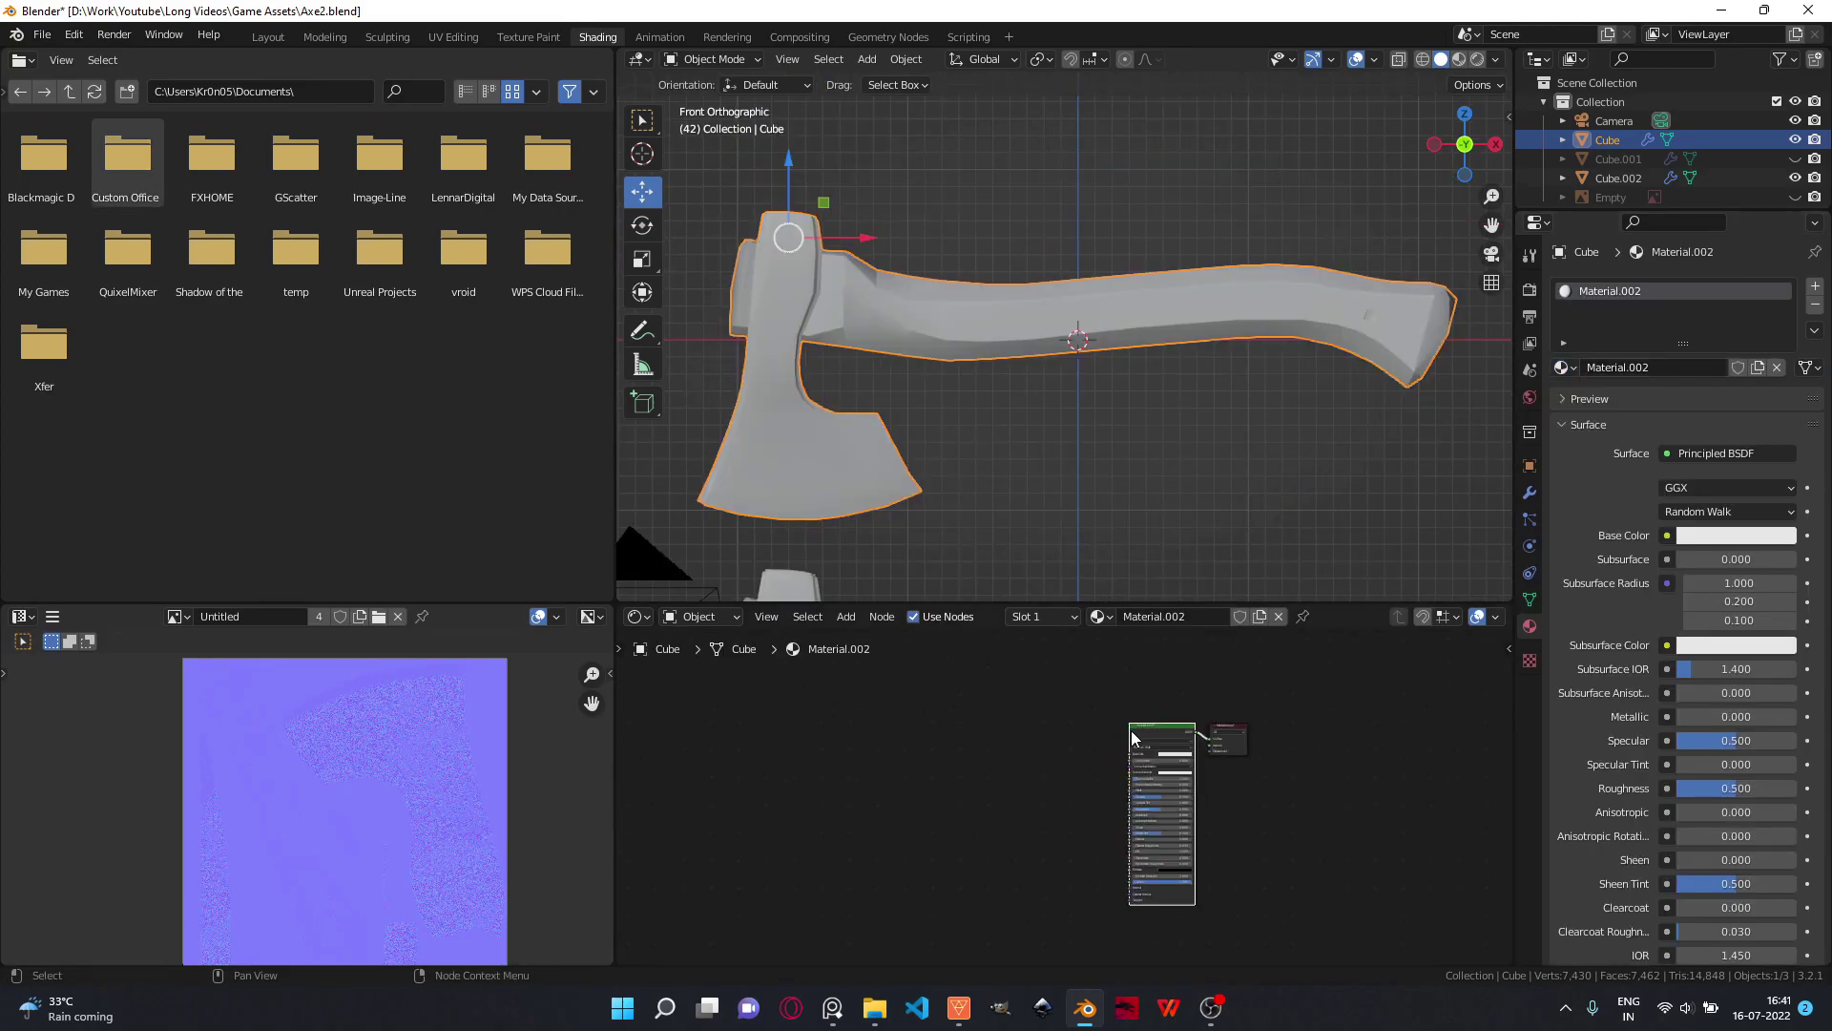
- Run Principled Texture Setup with the maps from the Axe textures folder and inspect the axe head in rendered shading
key(ctrl+shift+t)
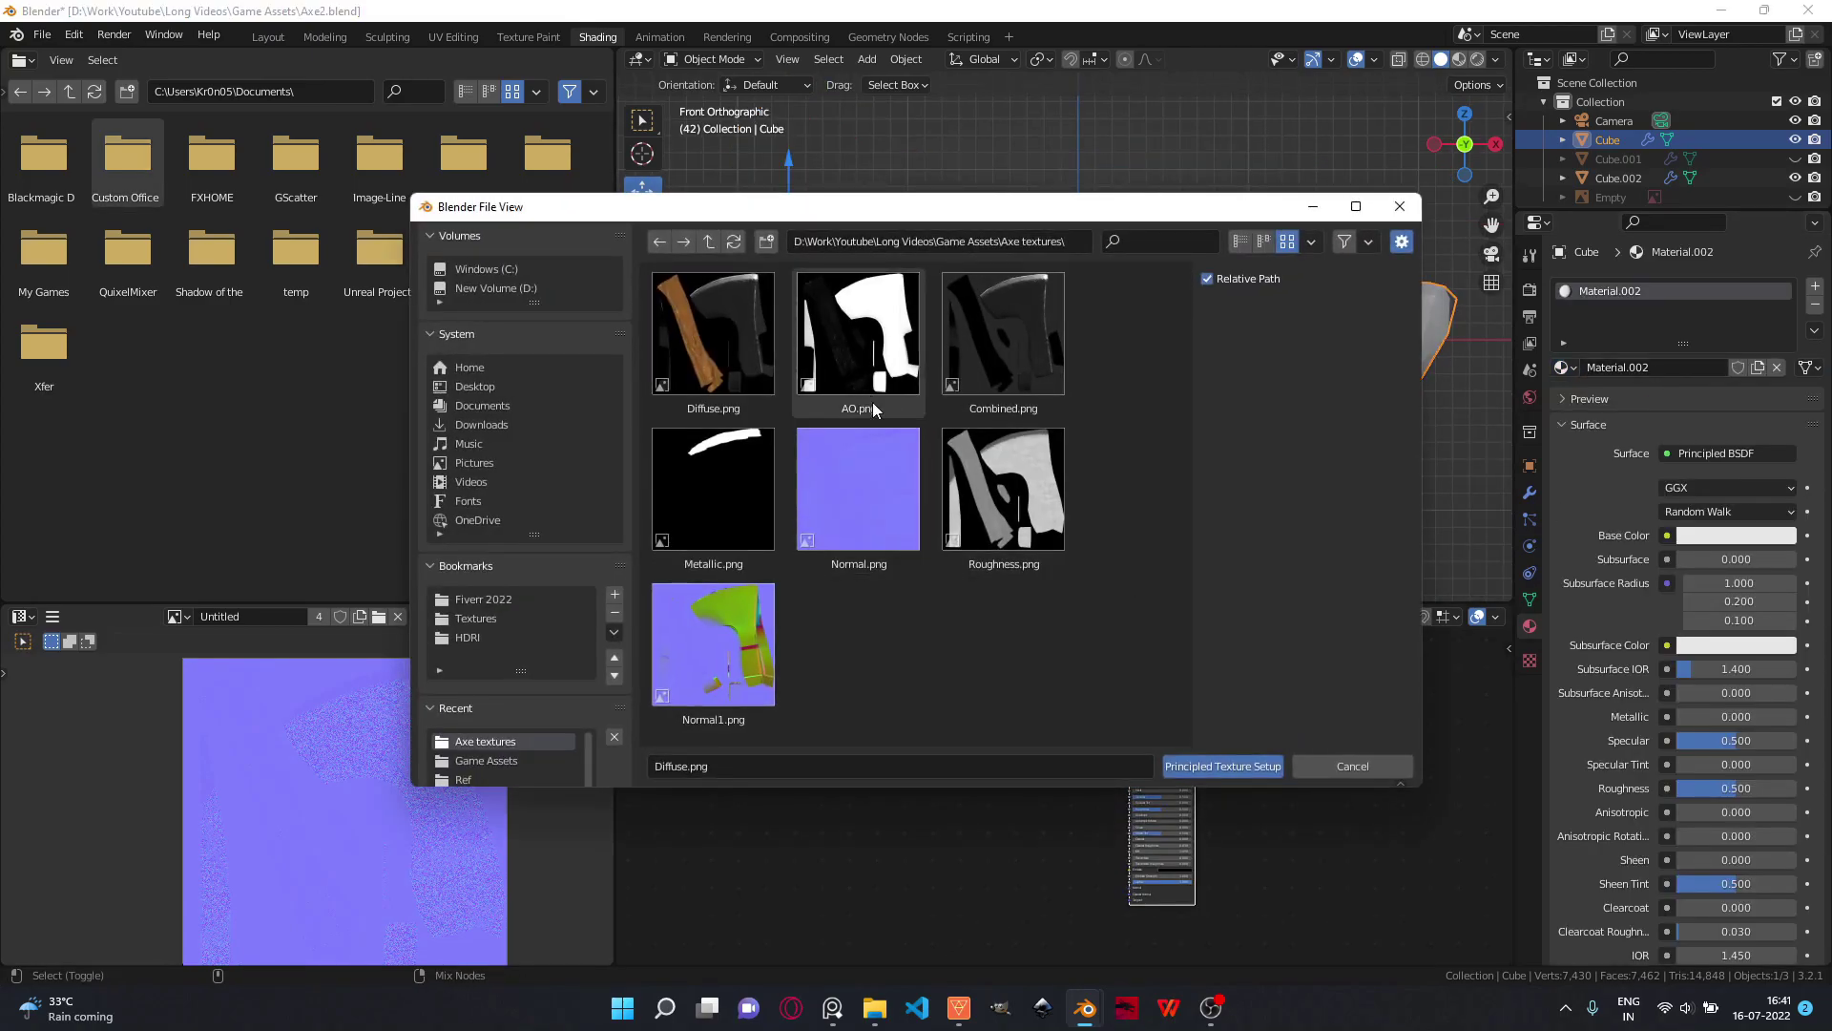
click(1183, 765)
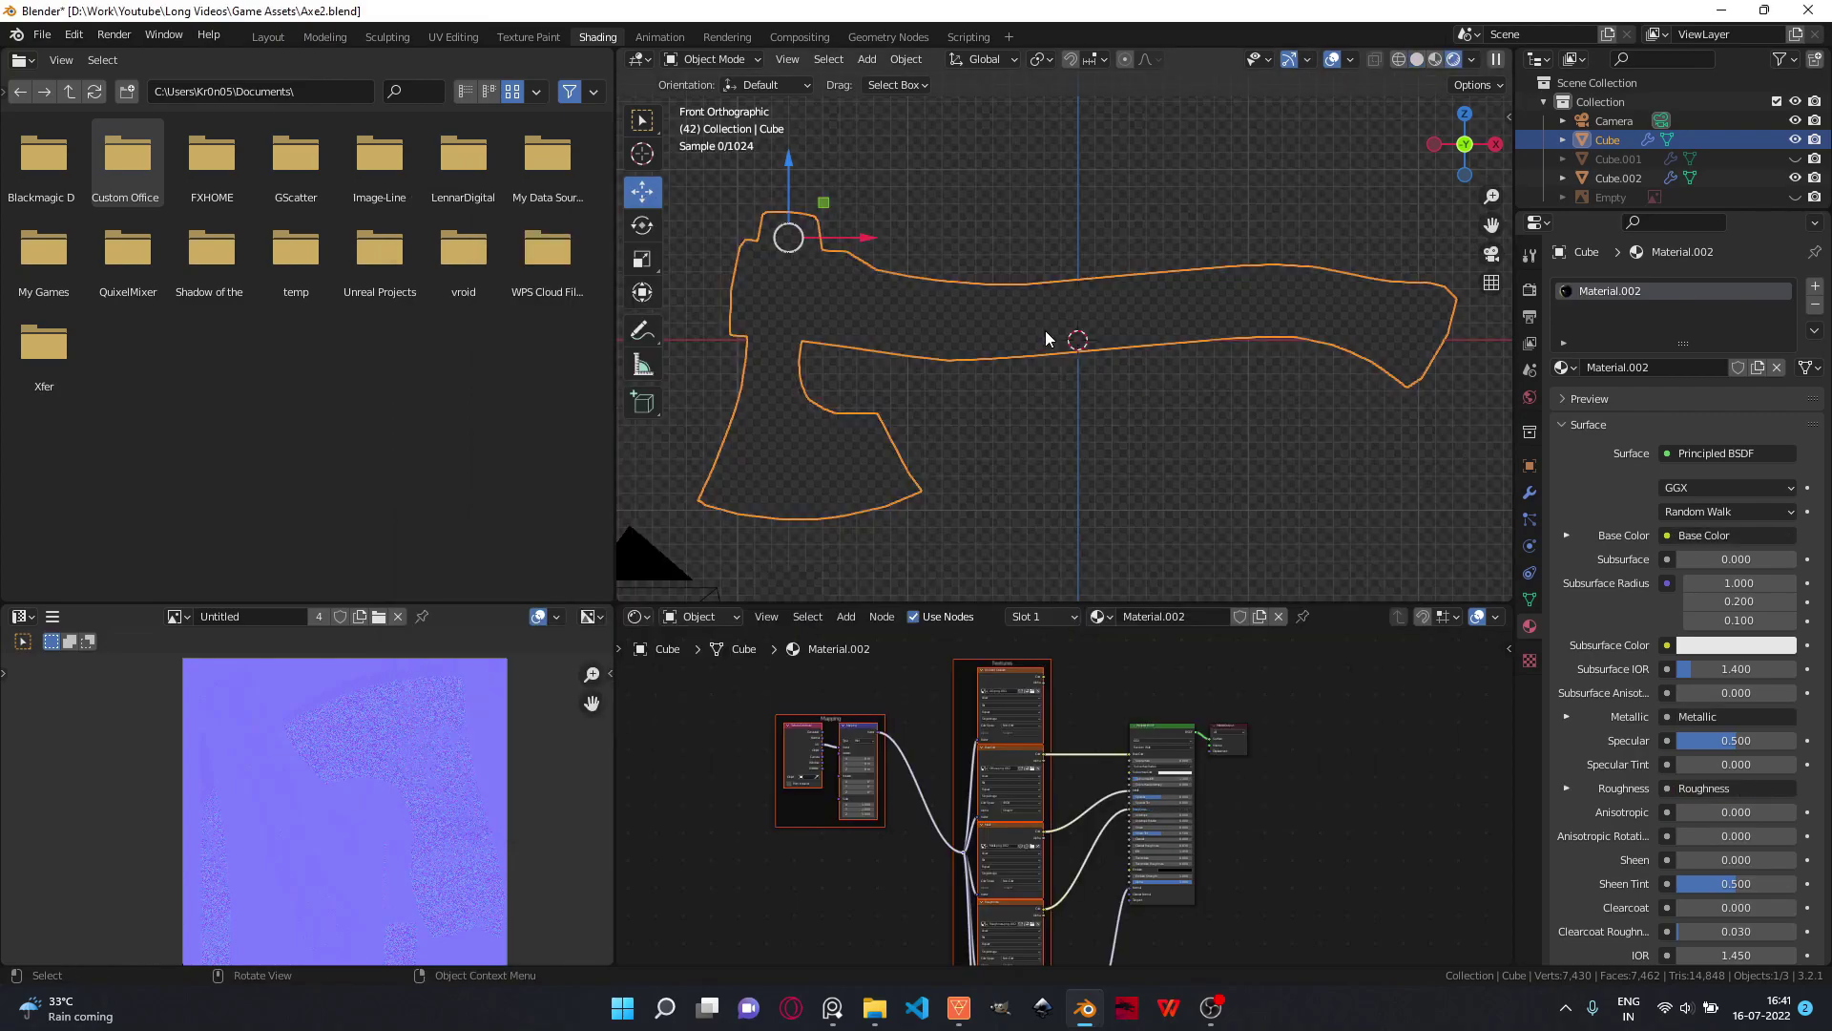
scroll(970, 480, up, 3)
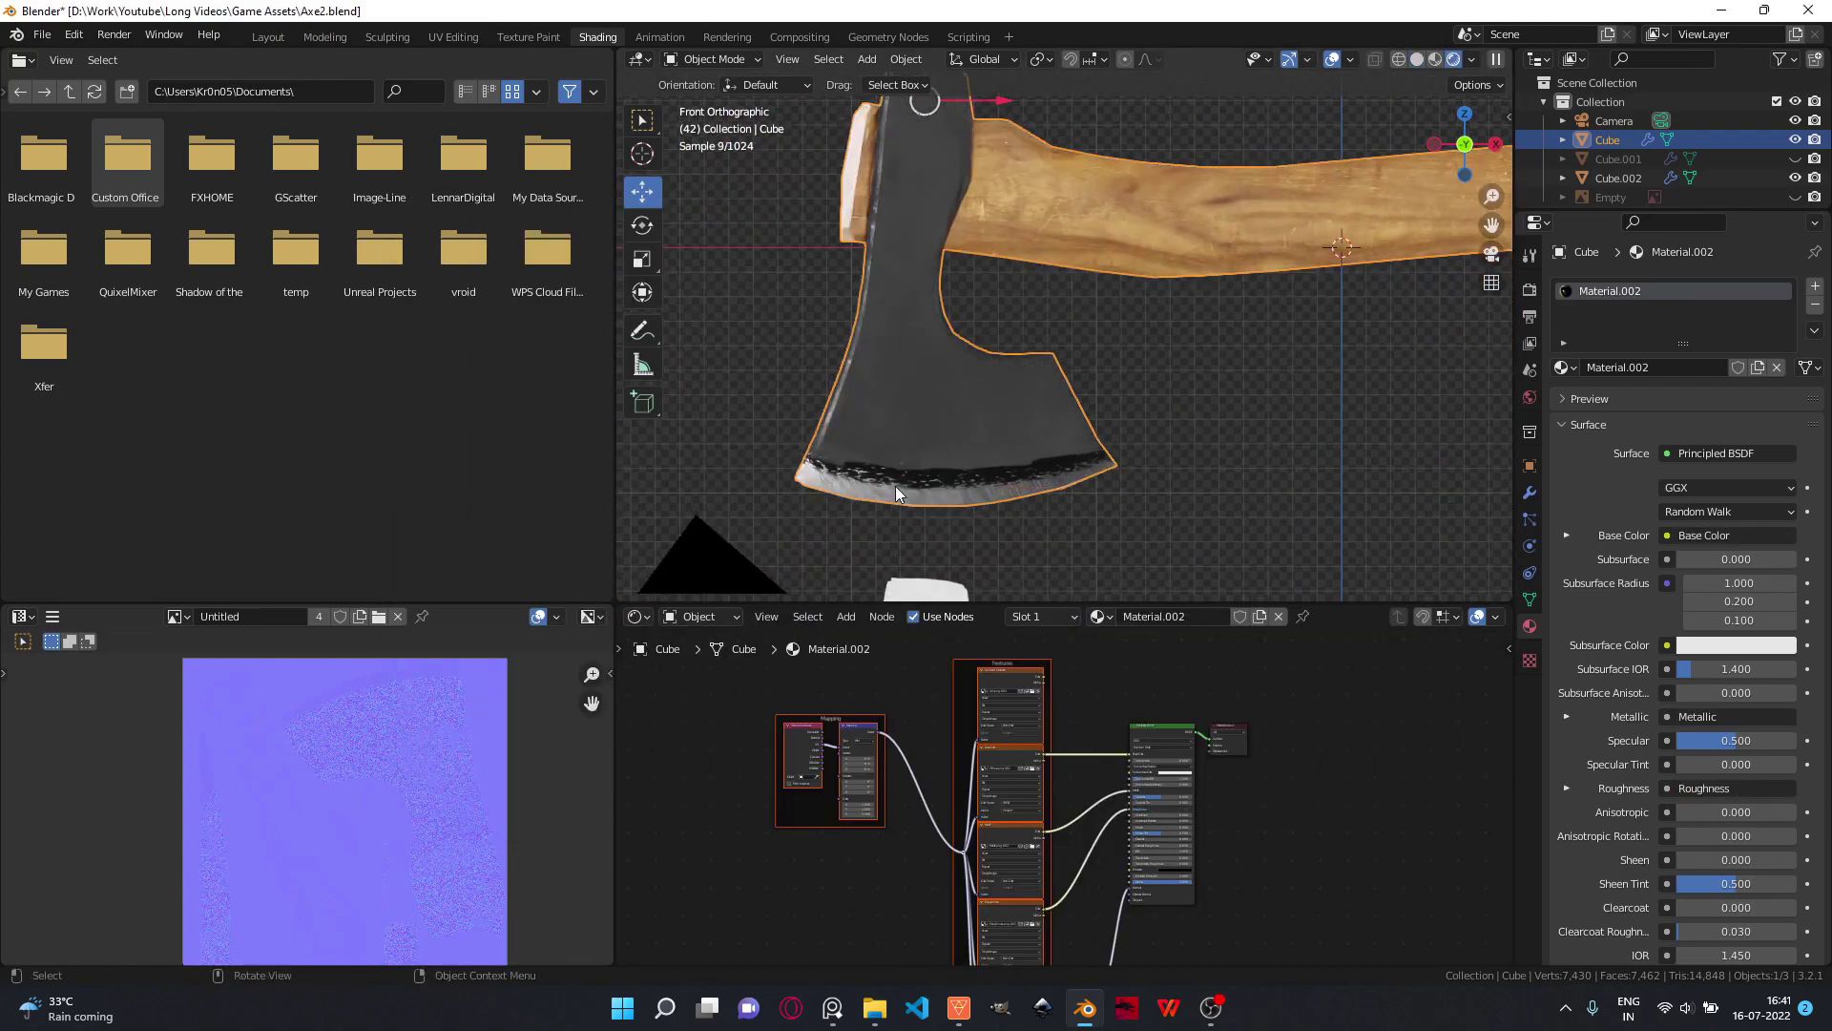
- Examine the textured axe head and the FBX entry of the Export Format chart on the reference board
scroll(832, 466, down, 3)
shift+middle_drag(845, 439, 907, 472)
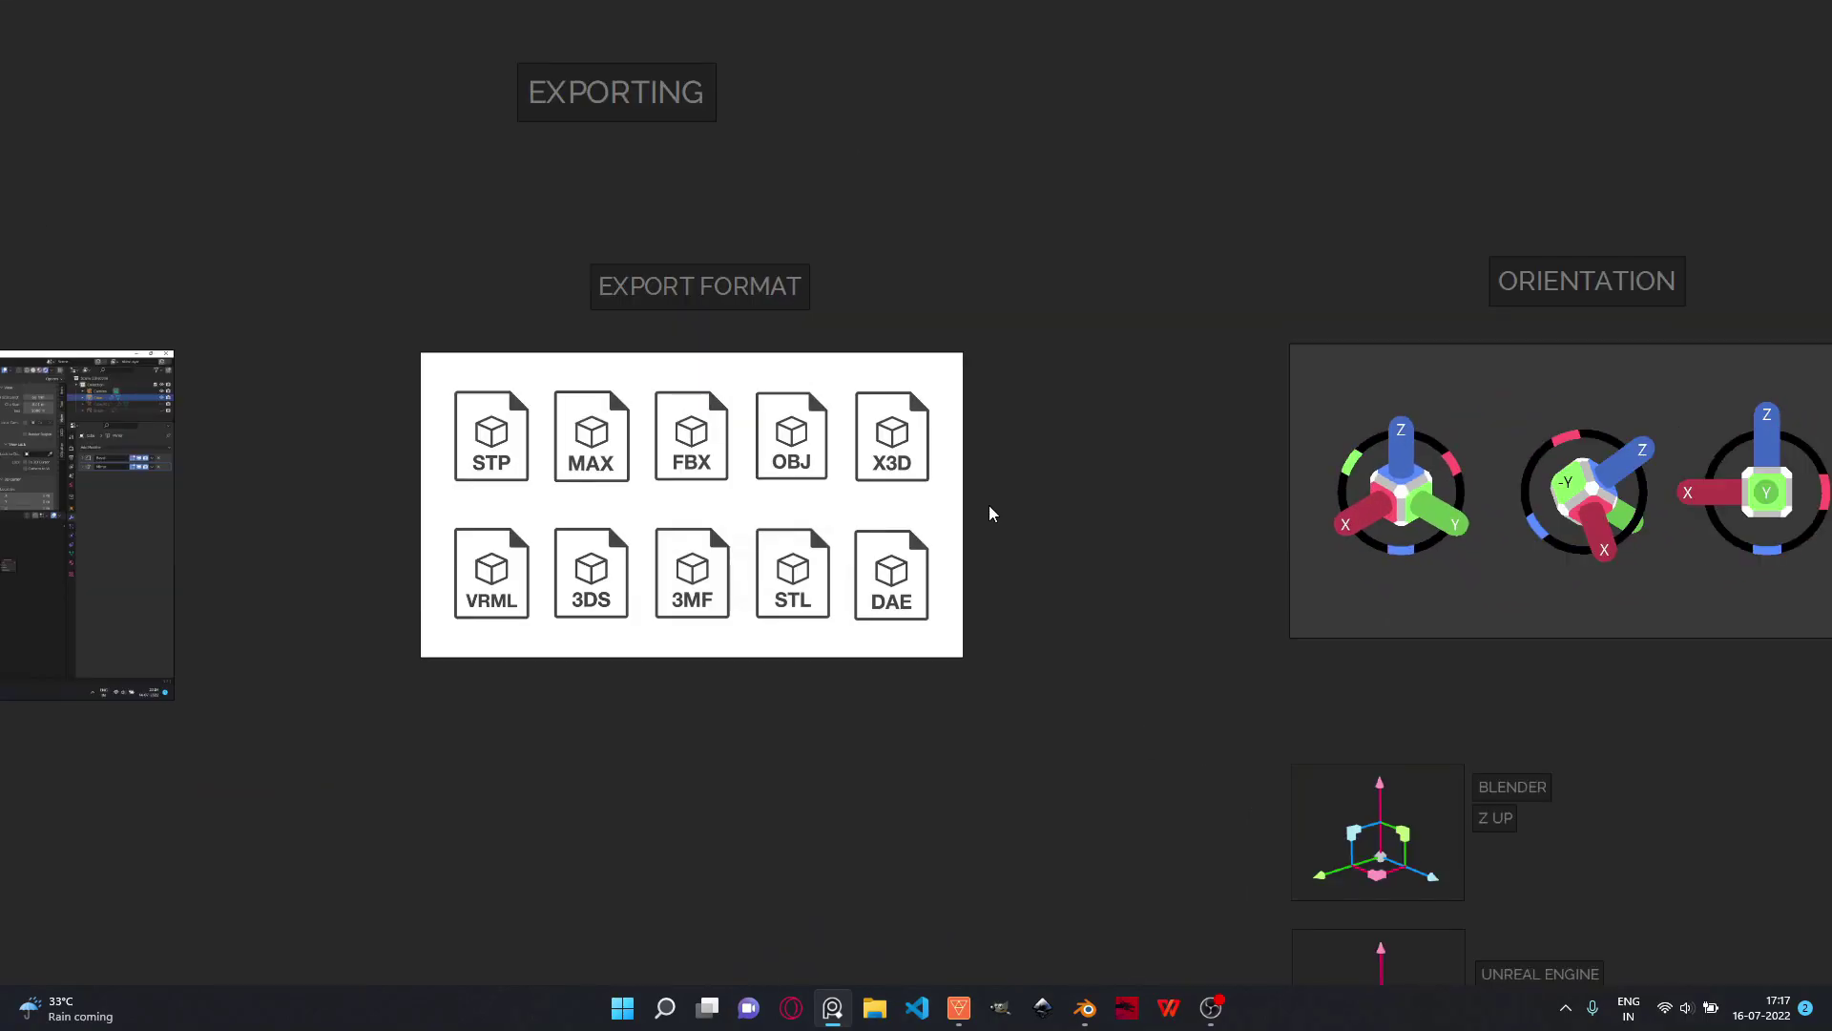
scroll(989, 513, up, 2)
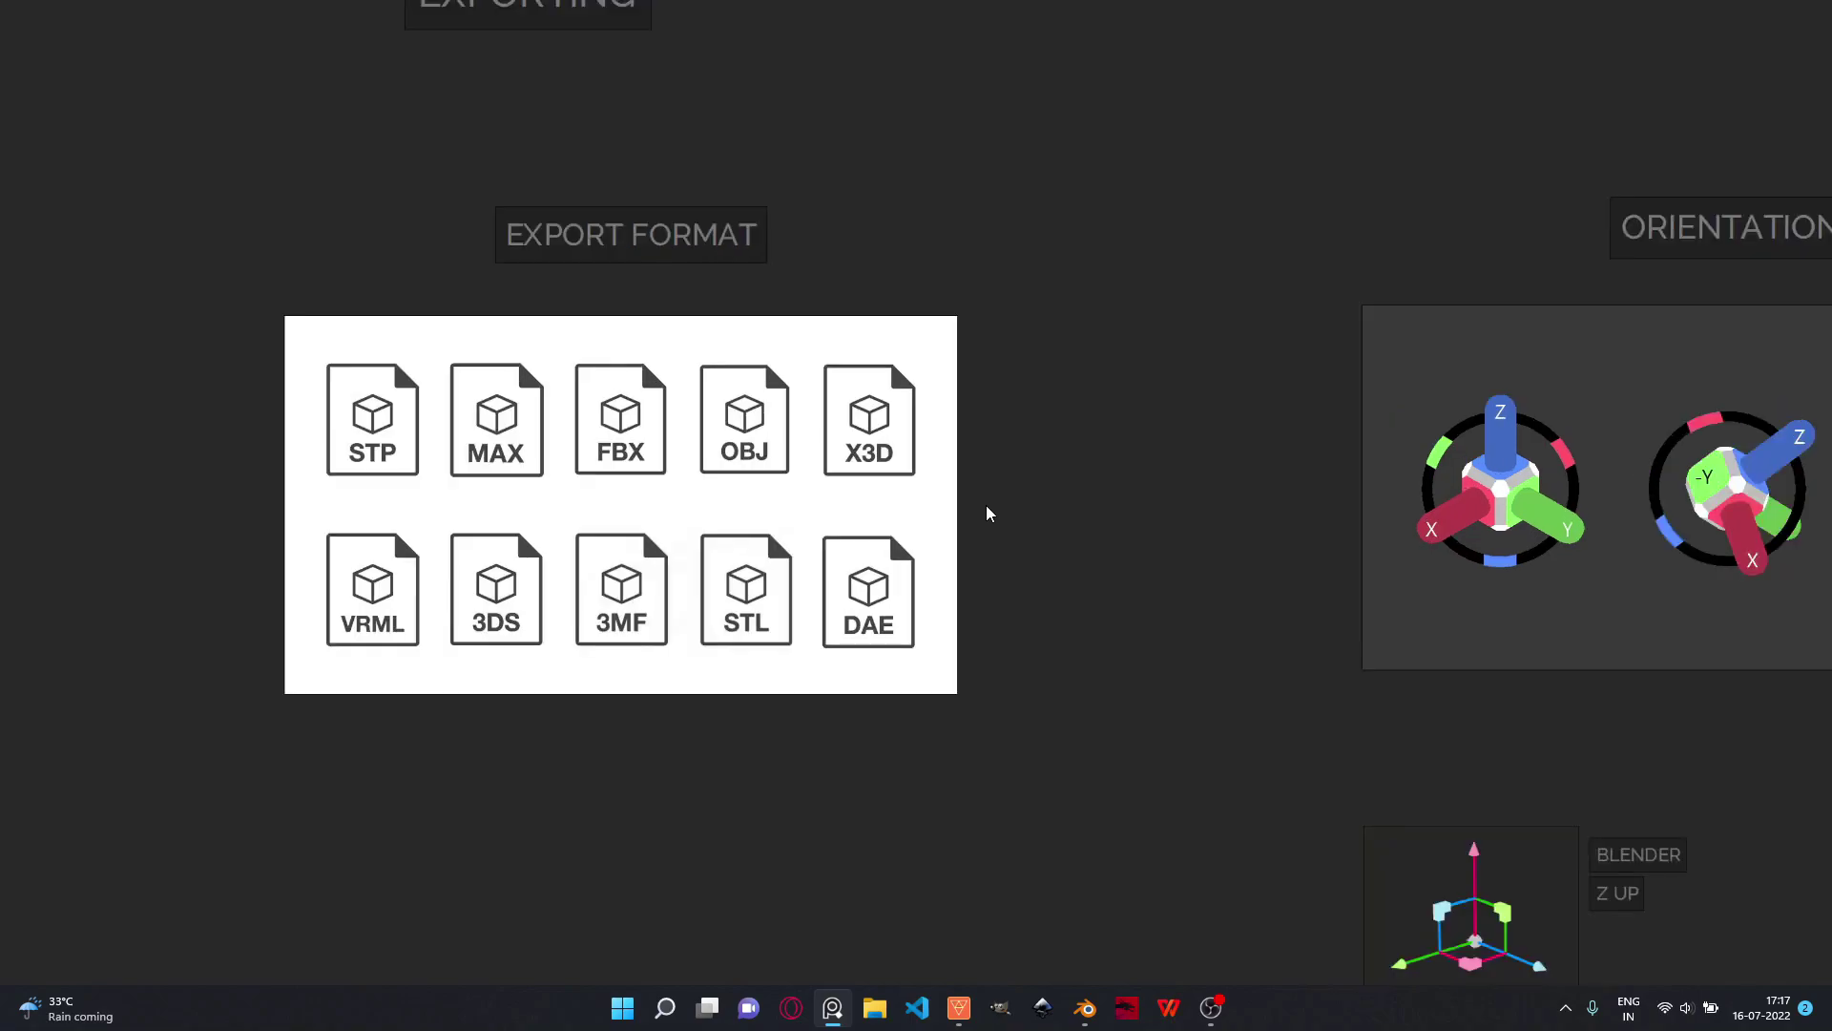
drag(585, 483, 678, 506)
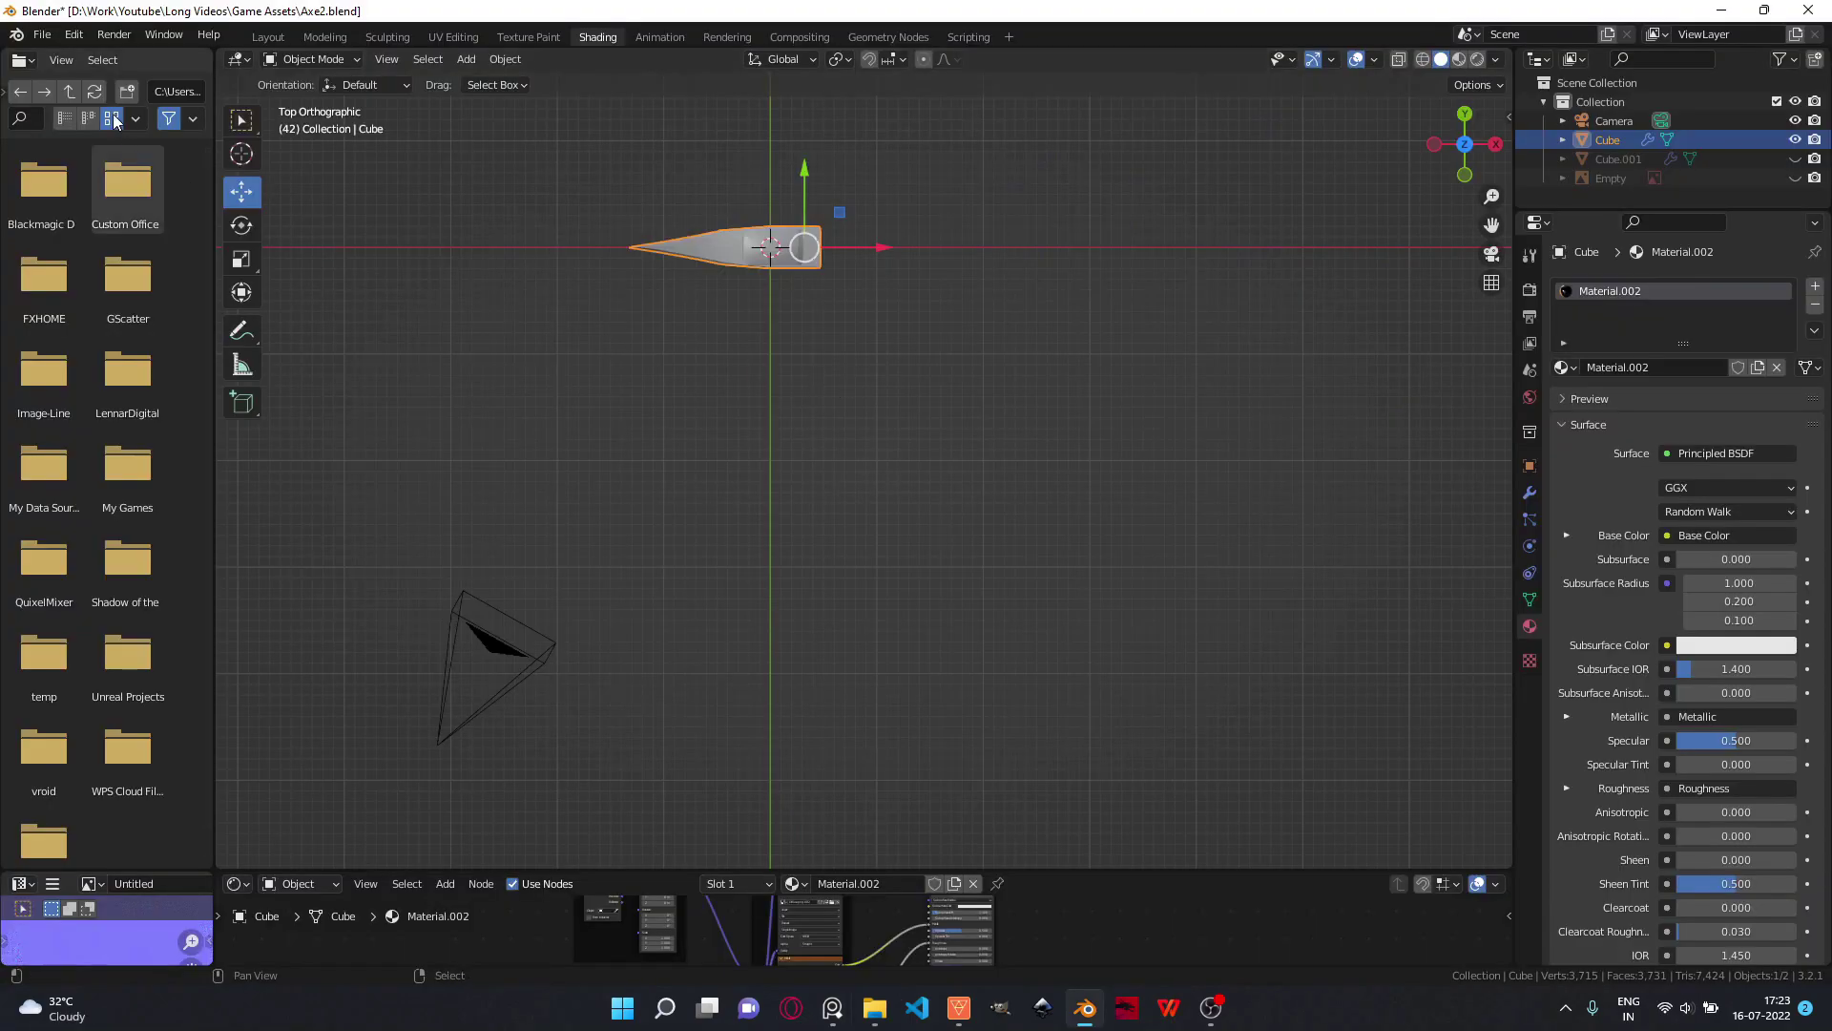
- Look up FBX (.fbx) and Wavefront (.obj) among Blender's available export formats
click(42, 34)
mouse_move(77, 311)
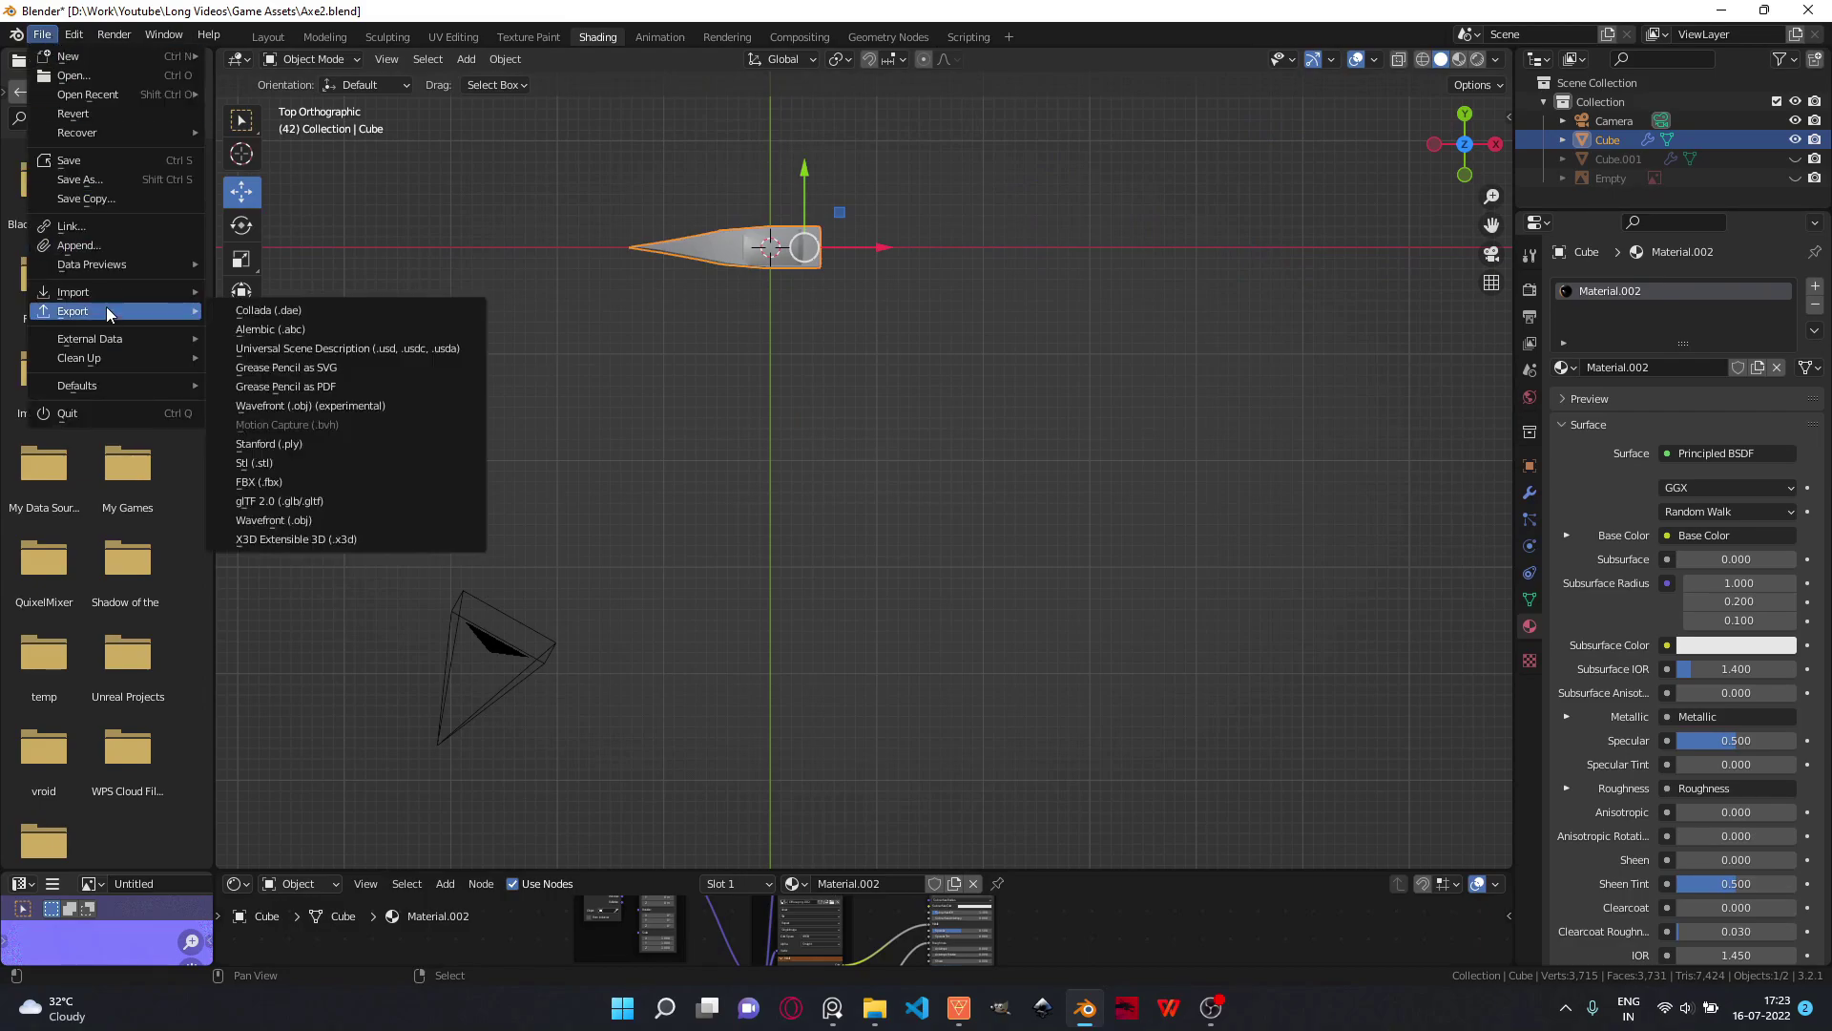
click(277, 478)
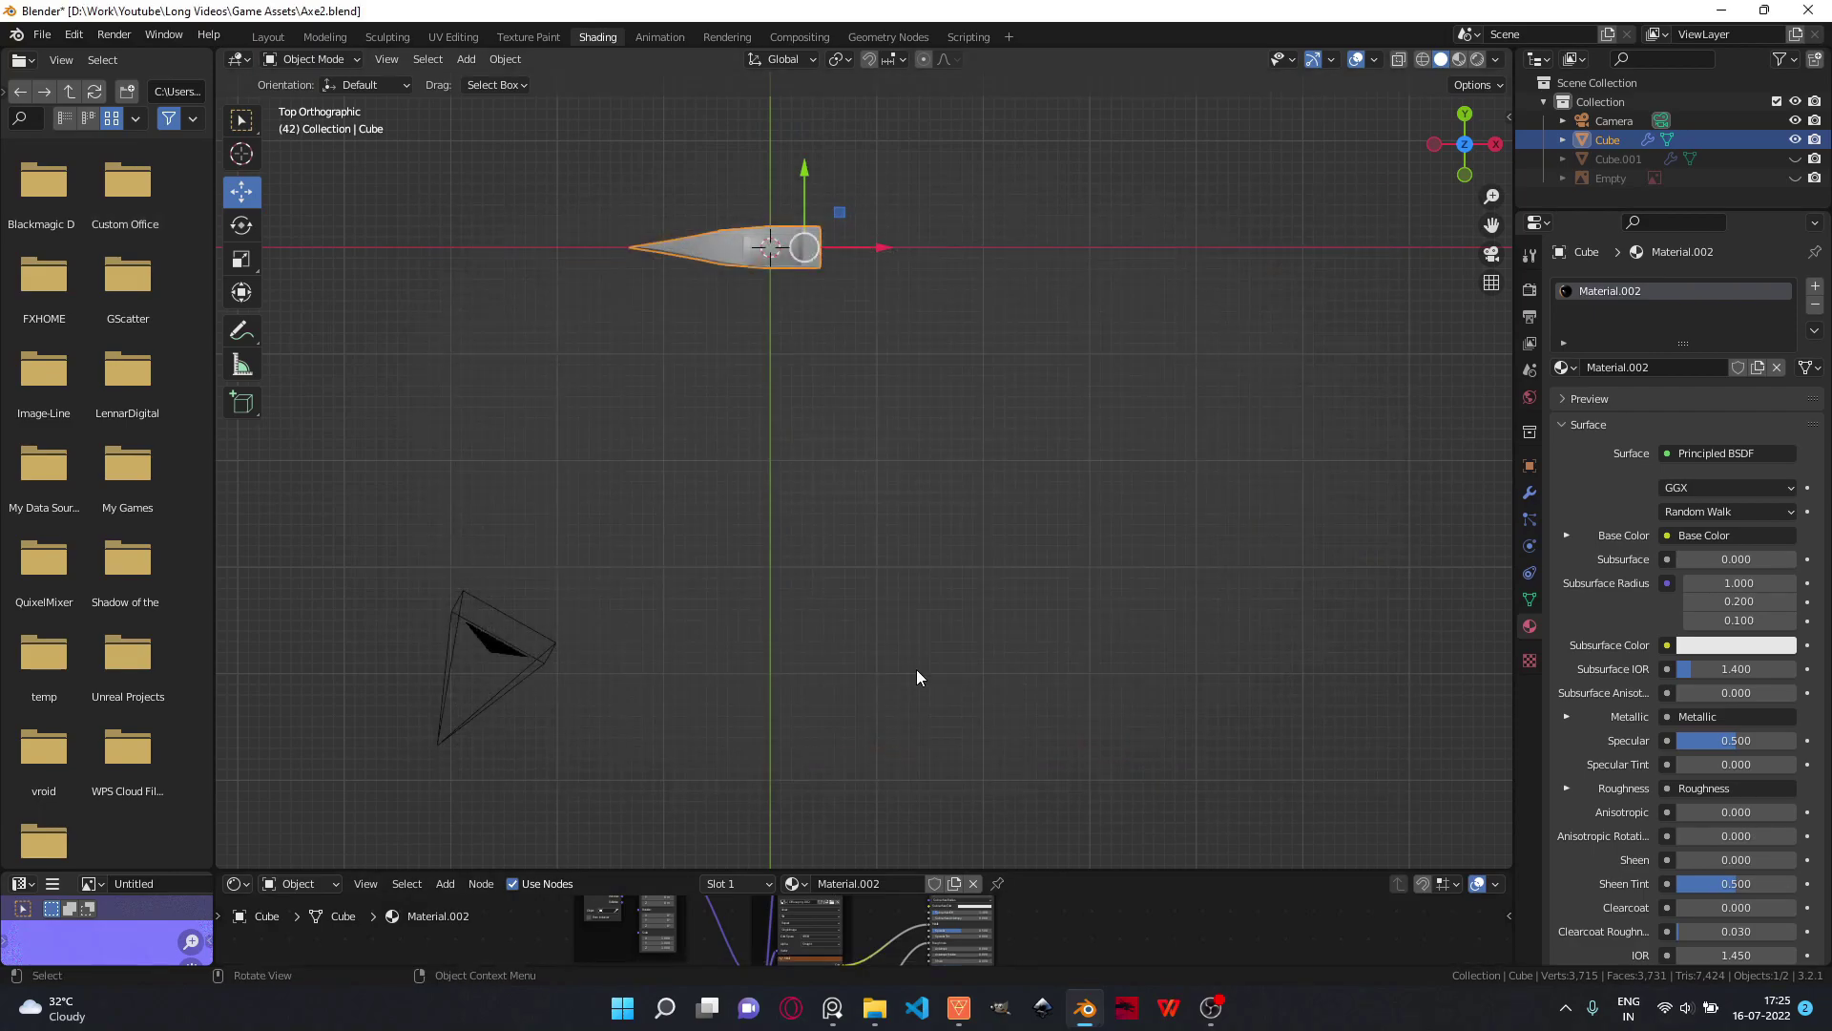
click(43, 43)
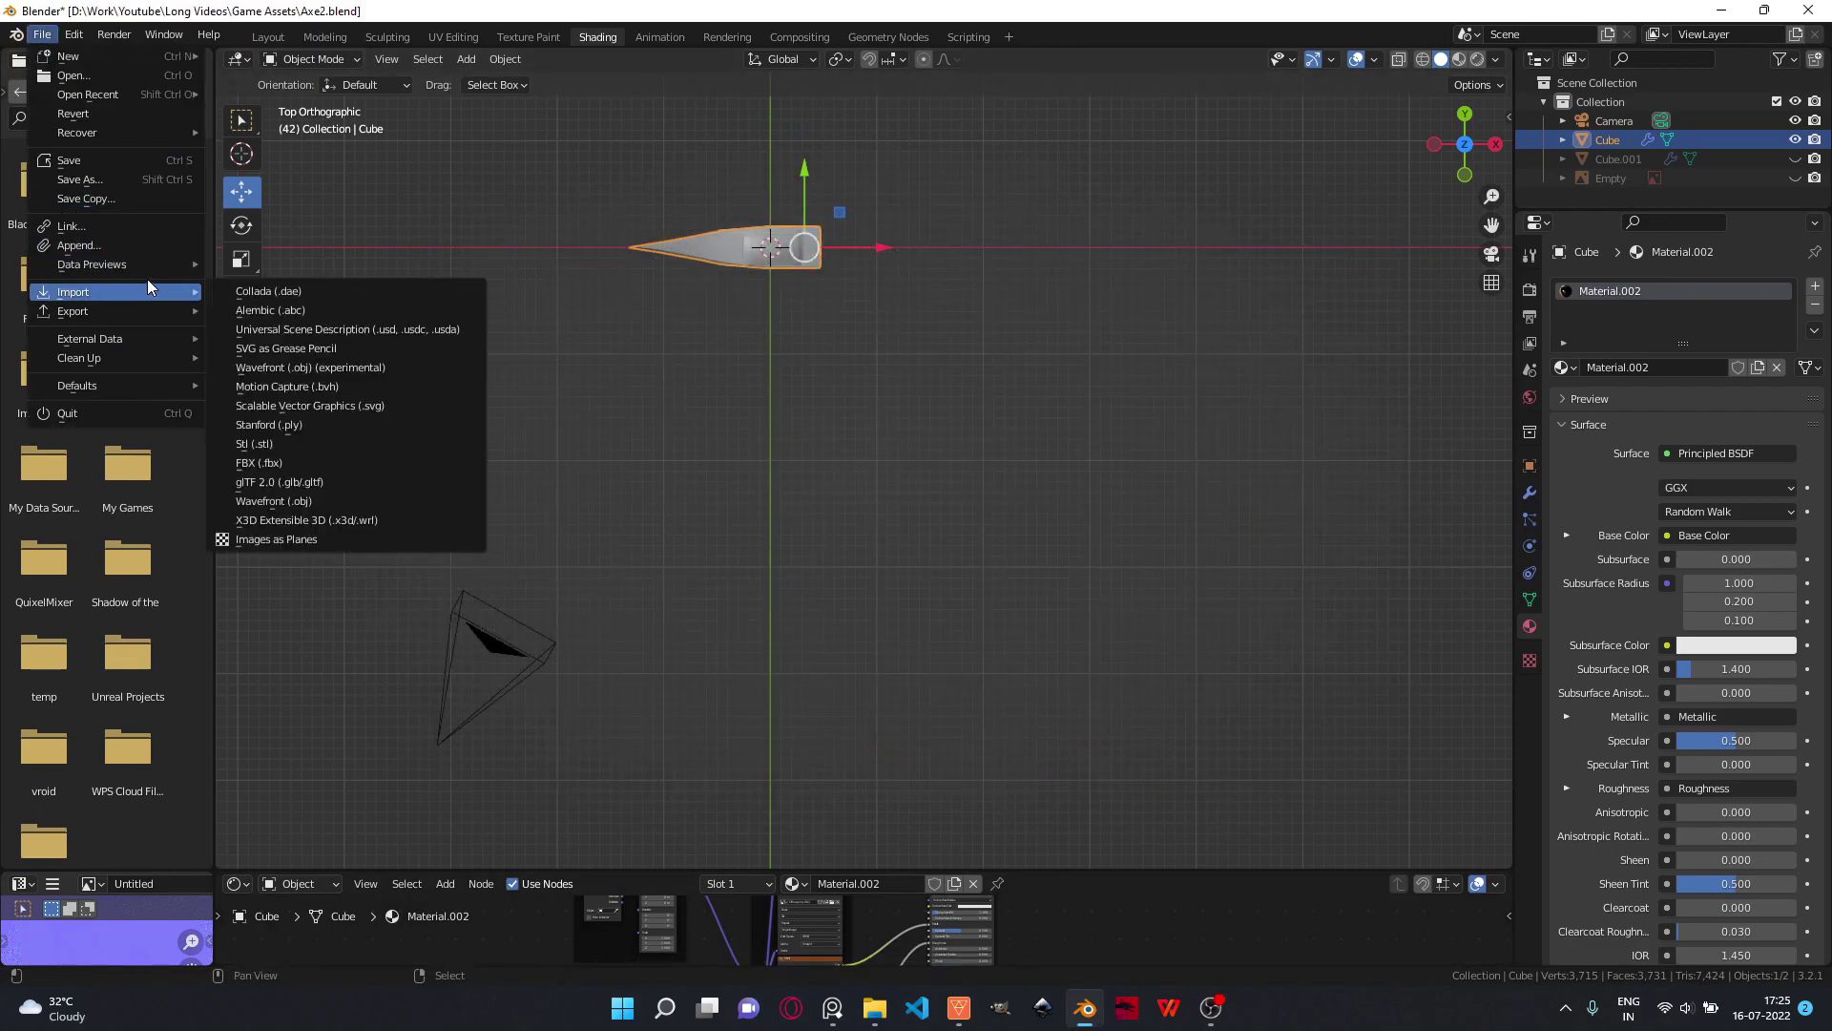
mouse_move(187, 322)
click(289, 520)
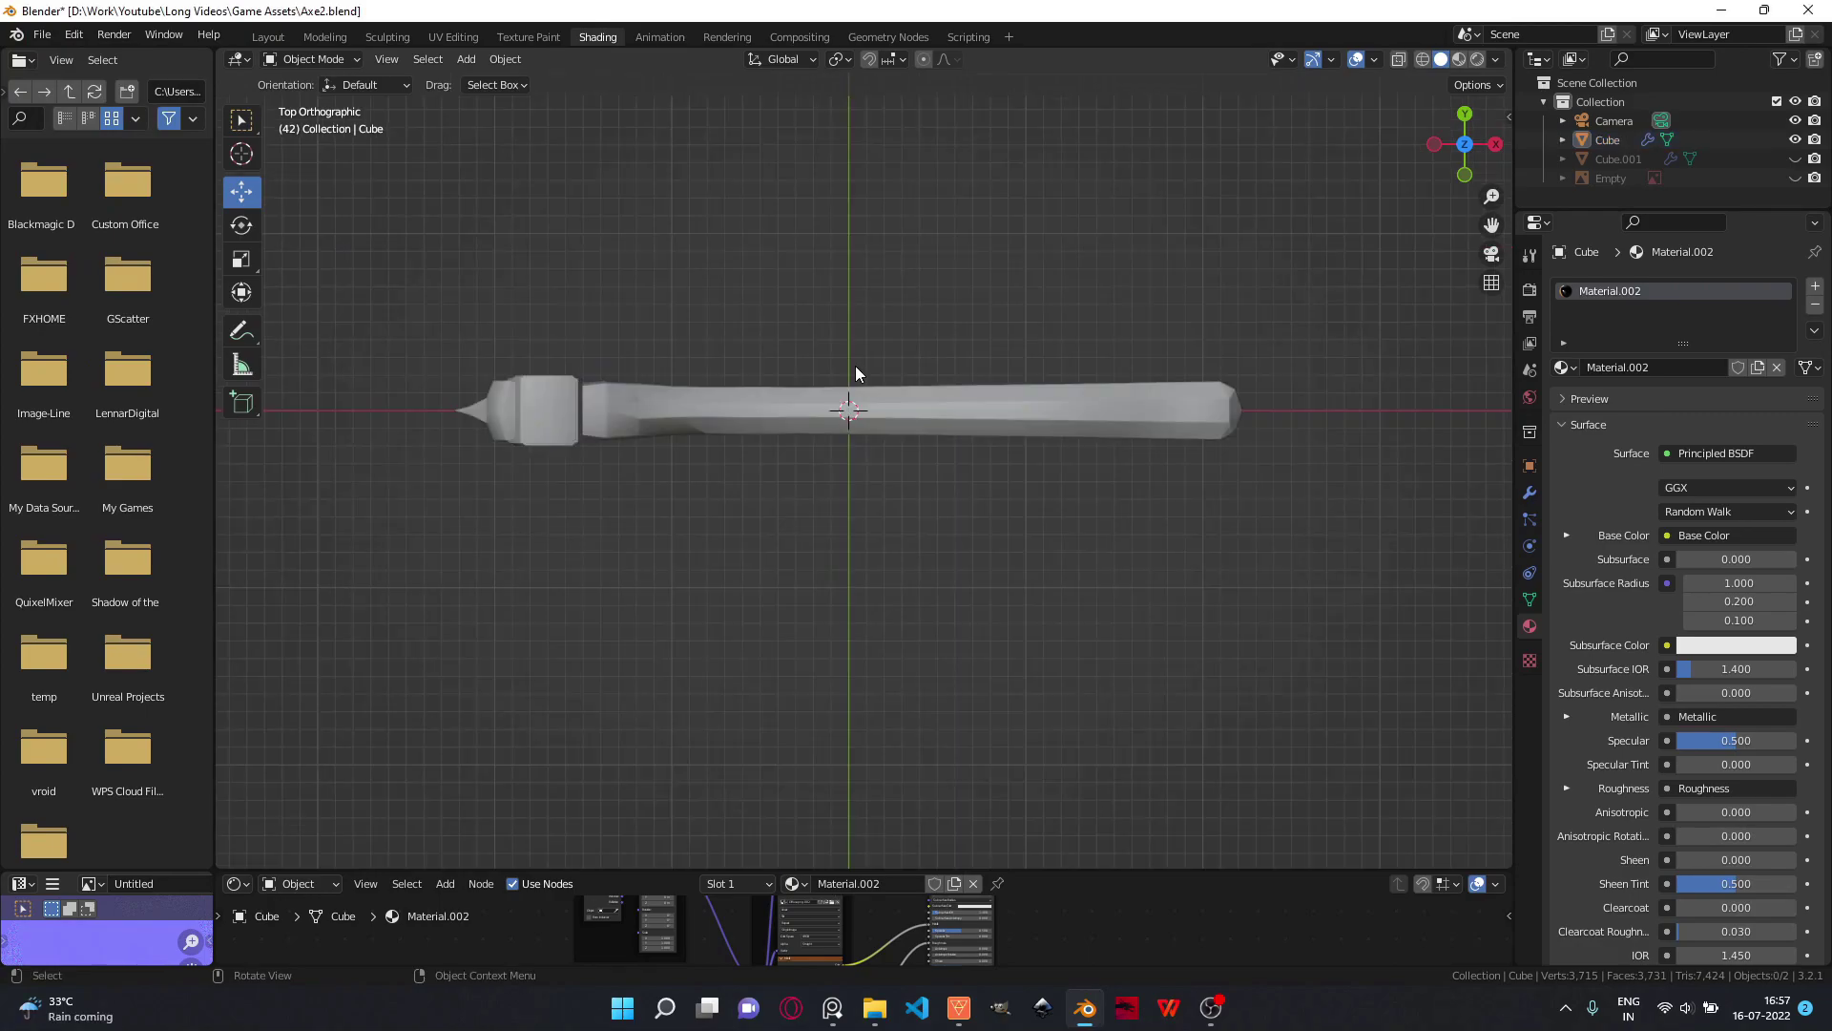
- Select the axe and inspect its head and handle in front view and from several angles
key(KP_1)
click(855, 408)
middle_drag(626, 435, 956, 432)
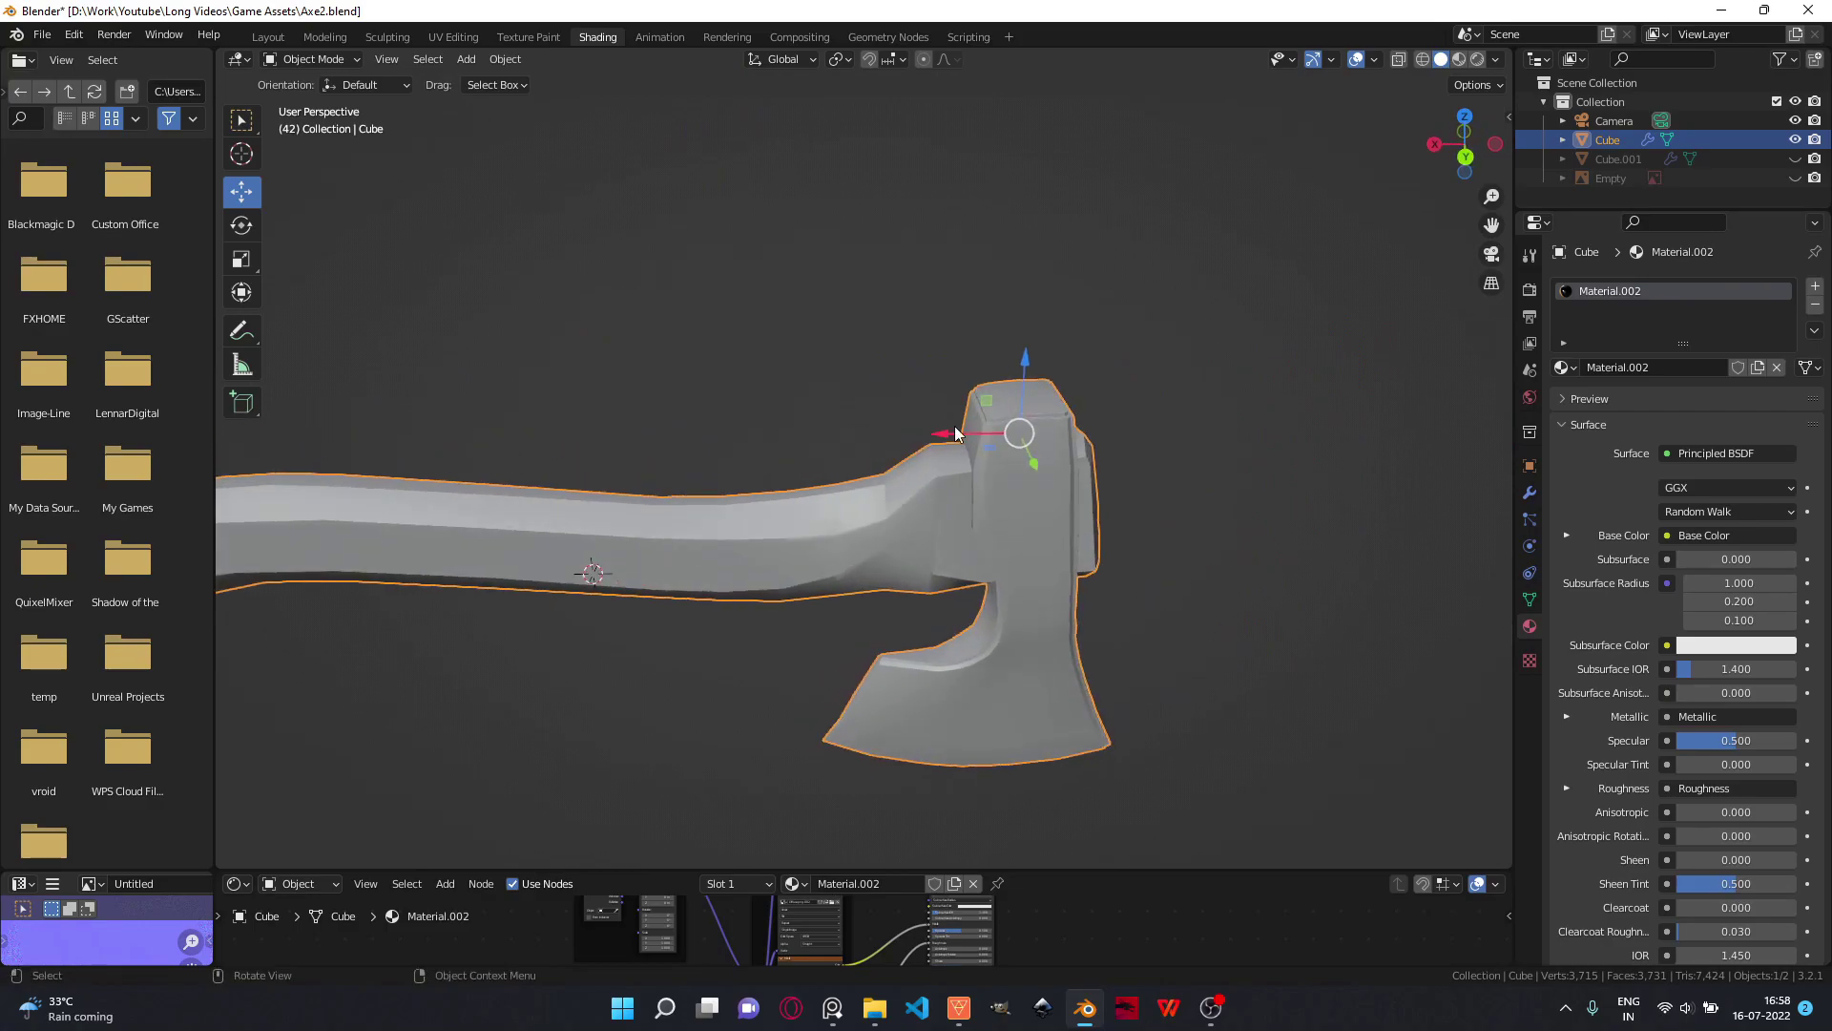
middle_drag(1077, 334, 1004, 485)
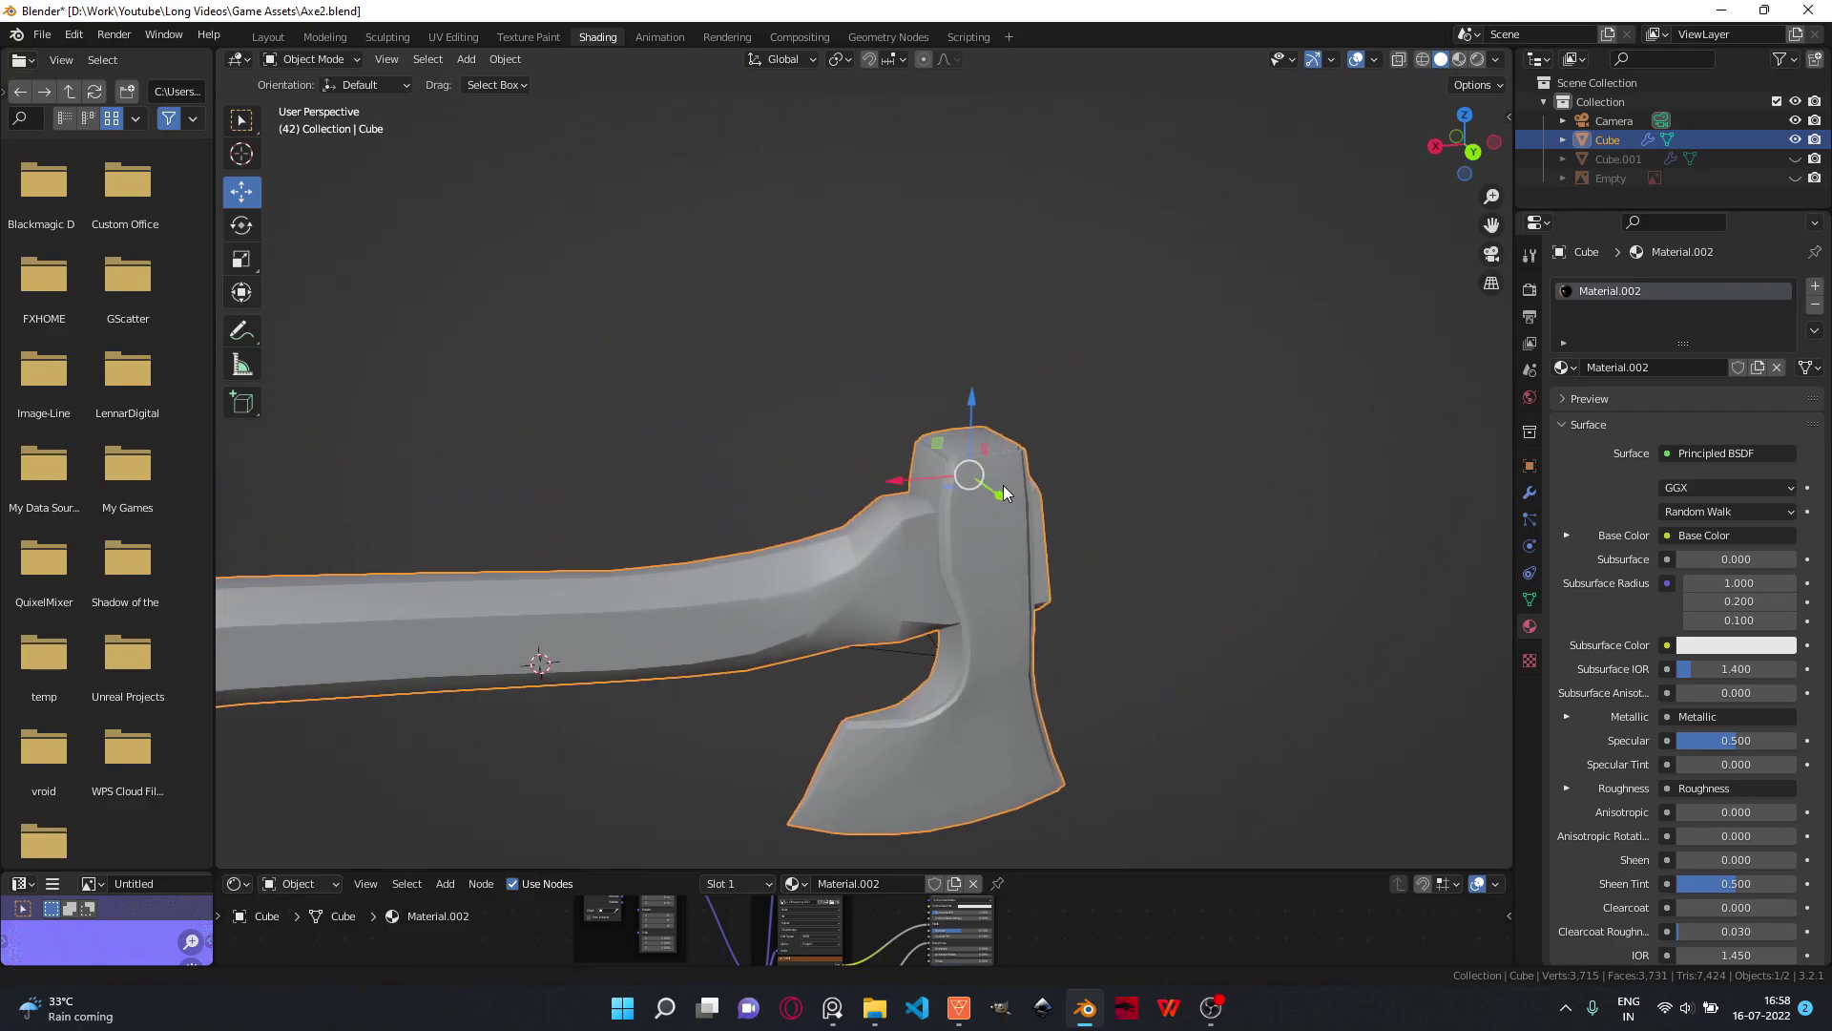
scroll(1004, 486, up, 2)
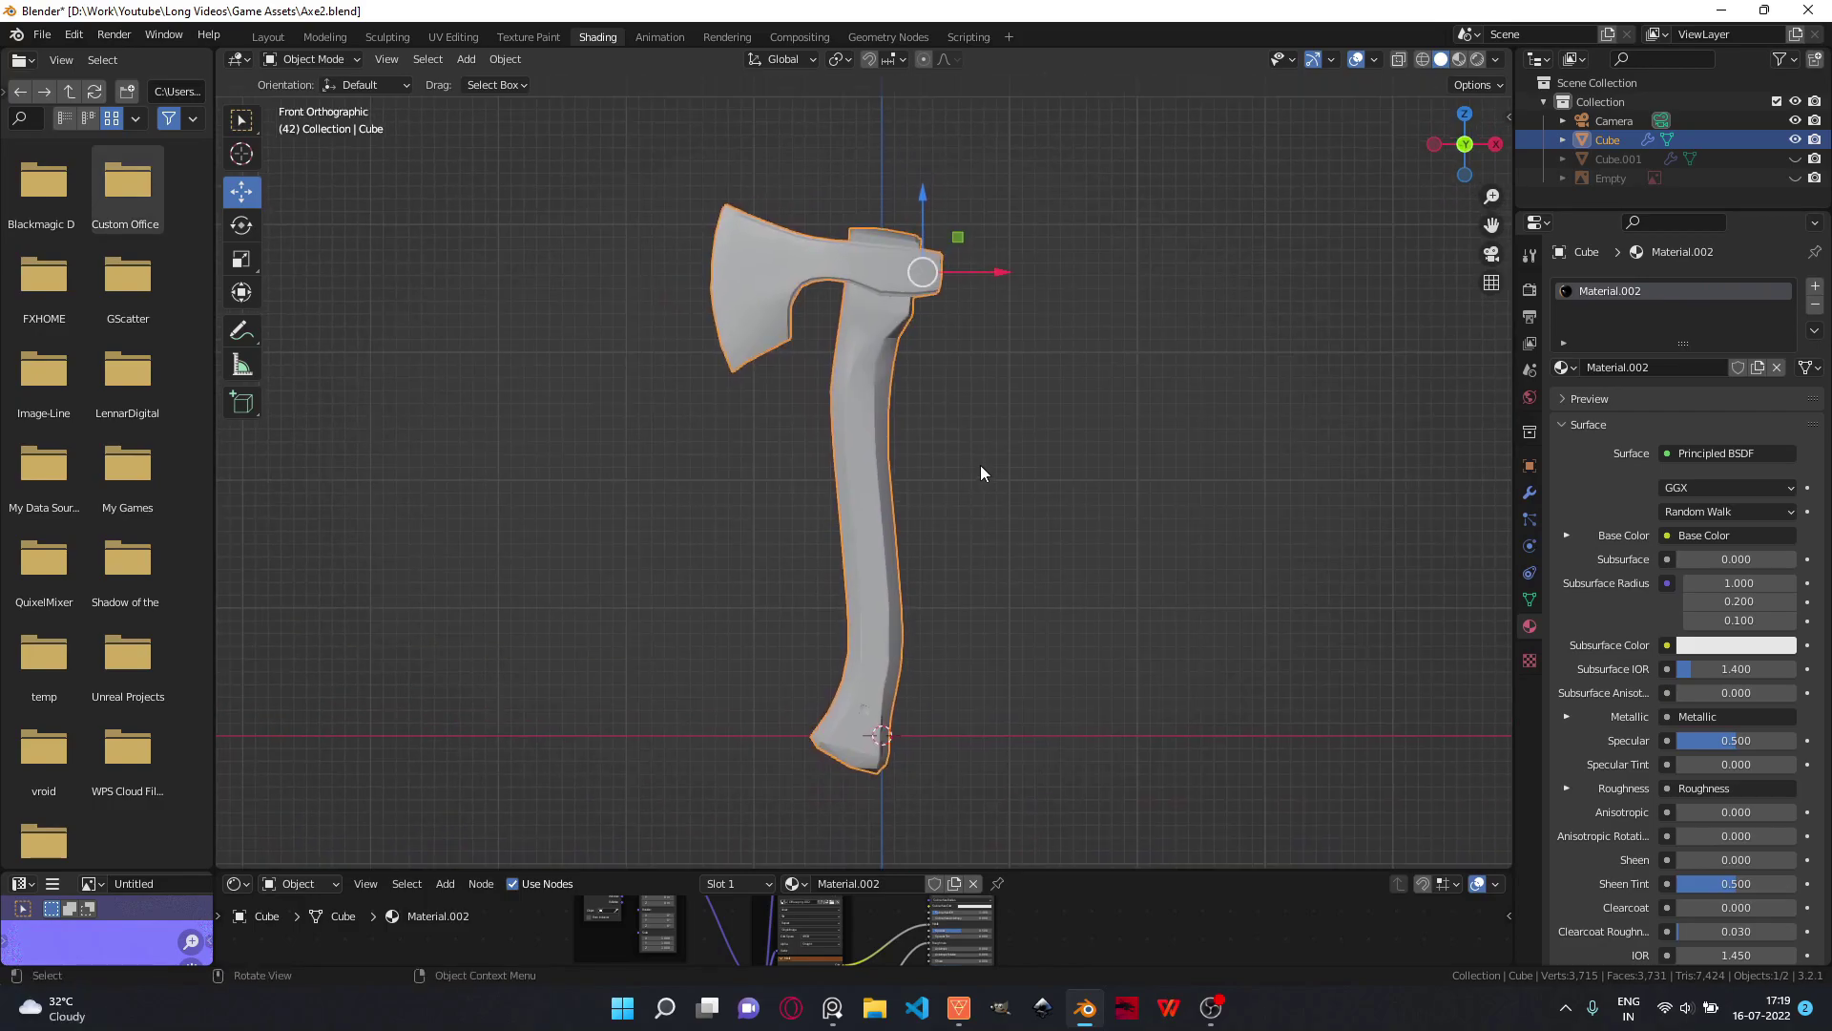
scroll(980, 472, up, 1)
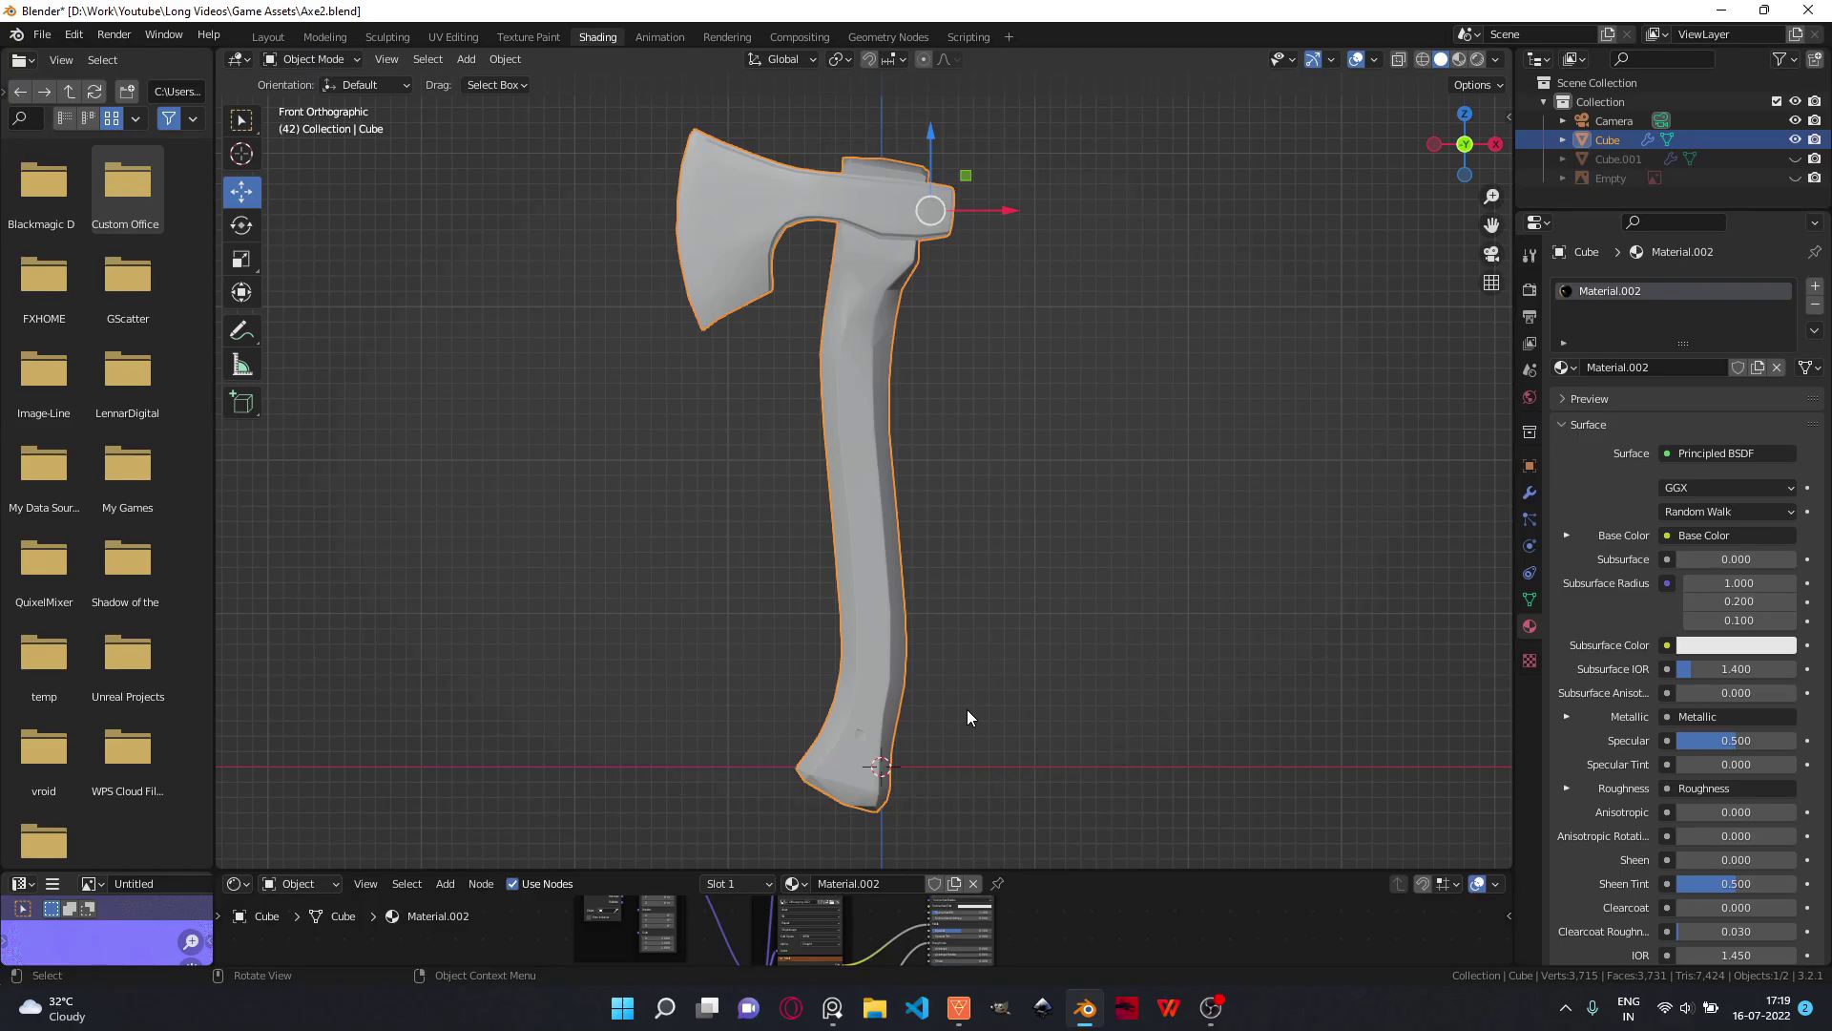
- Switch to the reference board and examine the up-axis diagrams for Blender, Unreal Engine and Unity
click(836, 1001)
middle_drag(894, 753, 1009, 505)
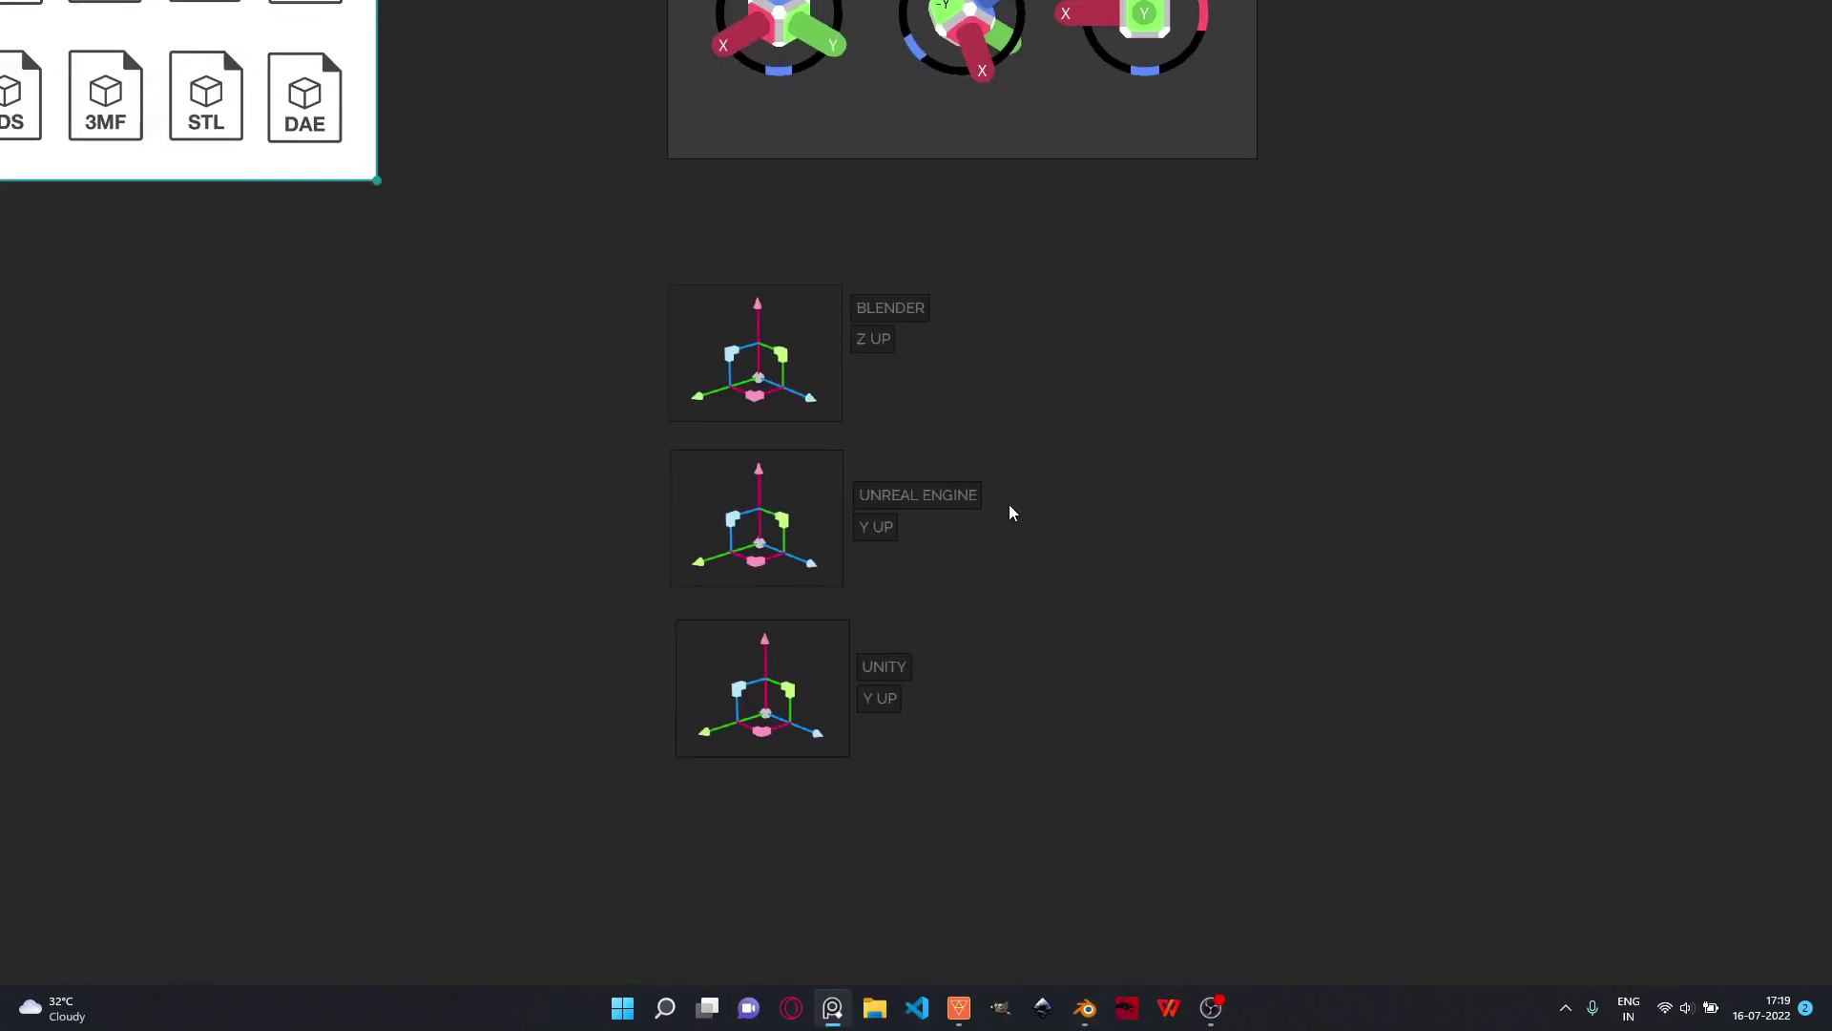
scroll(1010, 513, up, 2)
scroll(777, 441, up, 1)
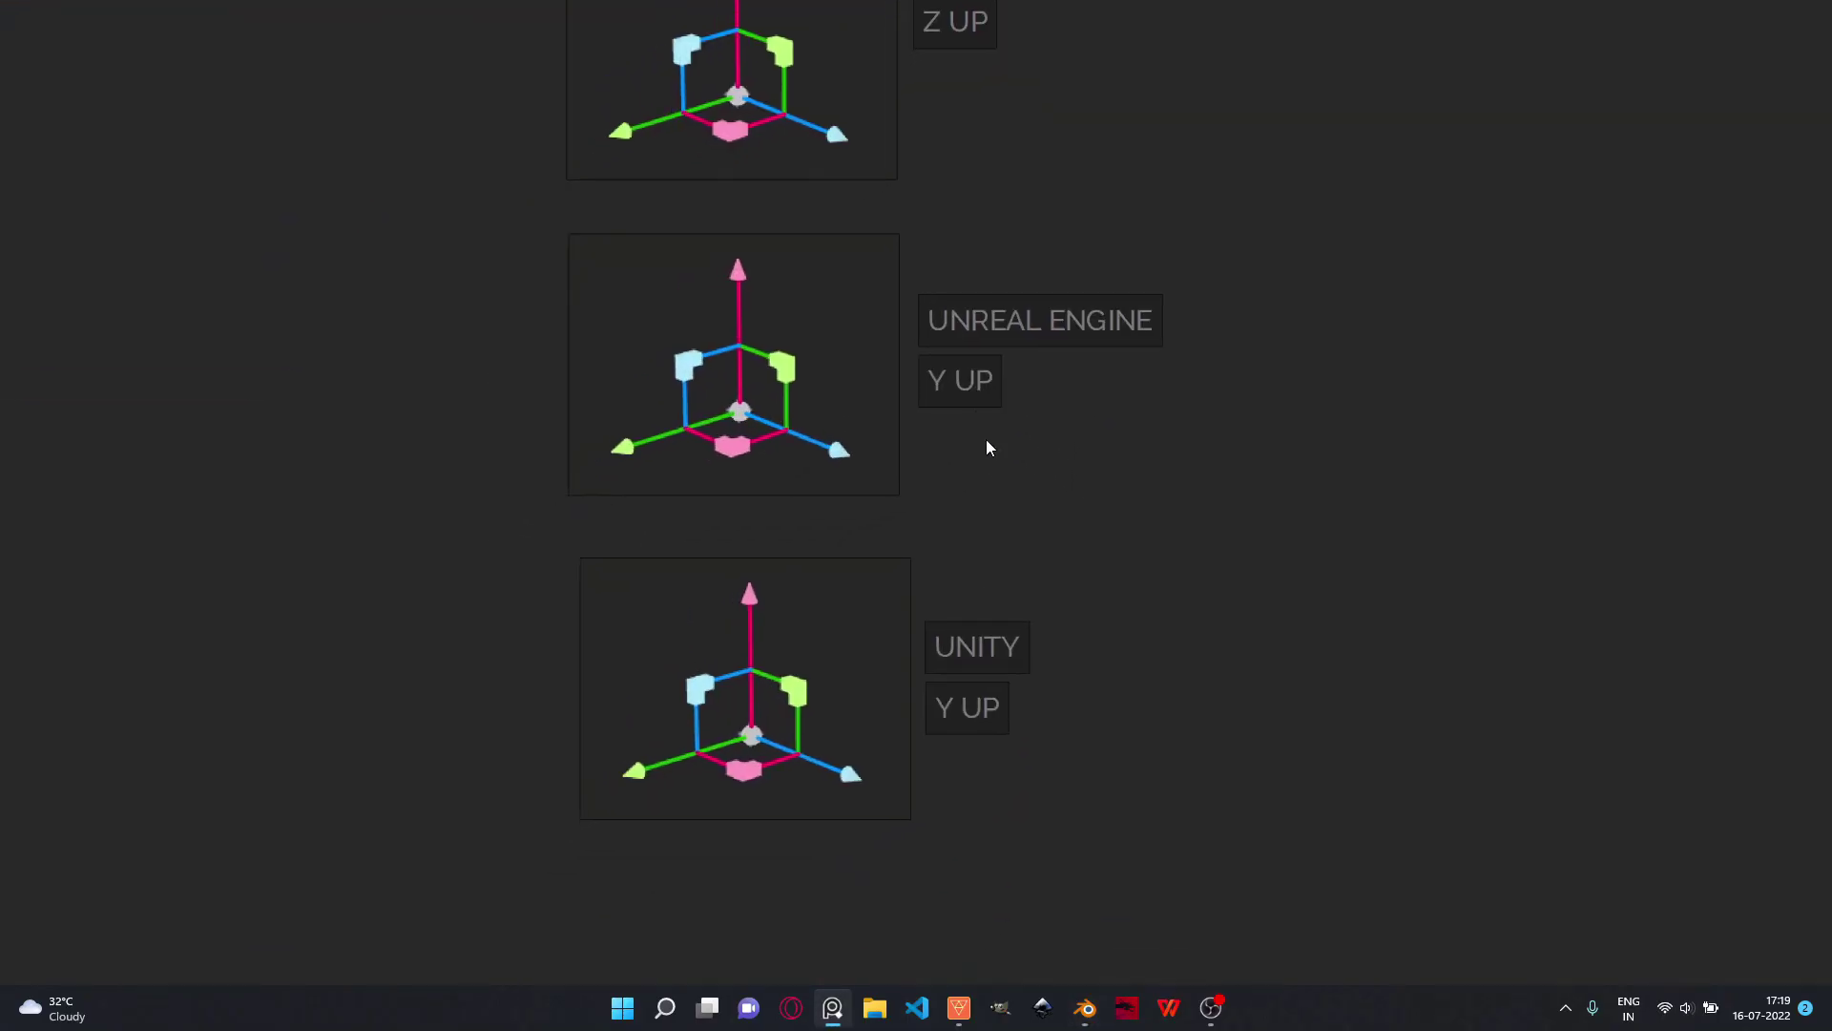
- Return to Blender and try rotating the axe -90° about the global X axis in top view
click(1085, 1007)
scroll(905, 401, down, 1)
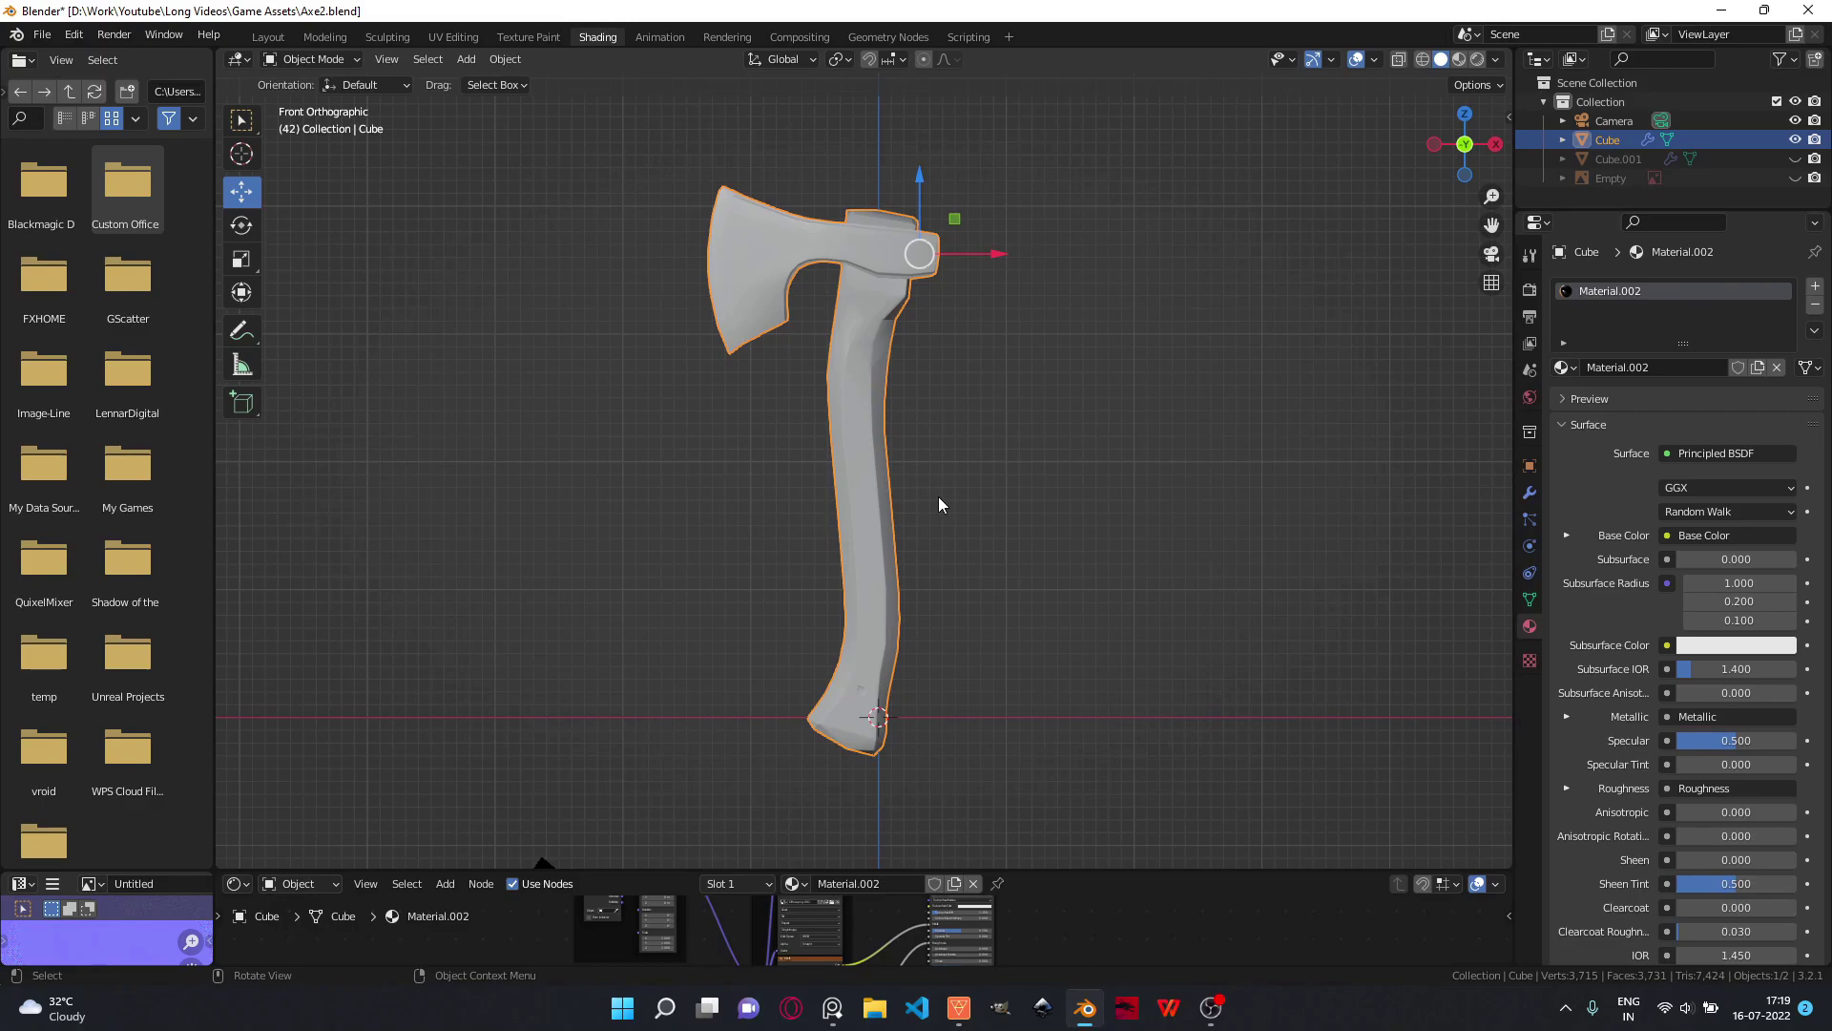
key(KP_7)
scroll(935, 441, up, 3)
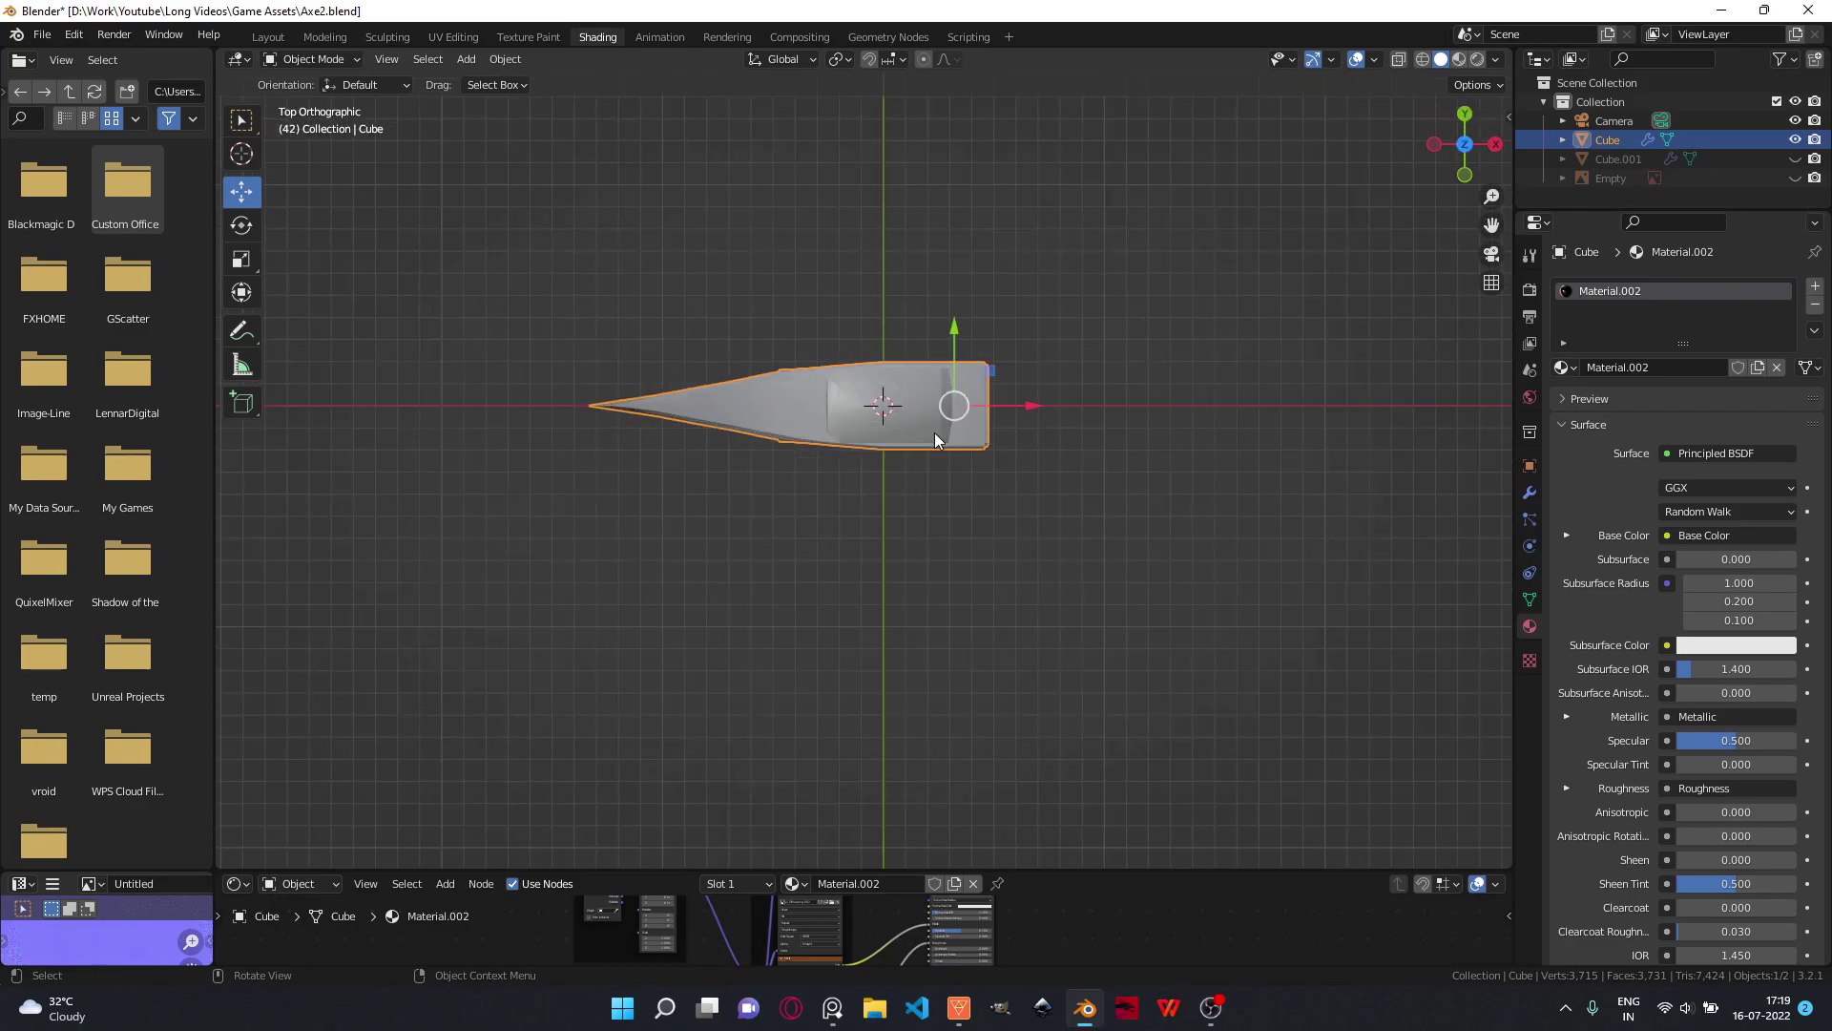
scroll(936, 441, down, 4)
key(r)
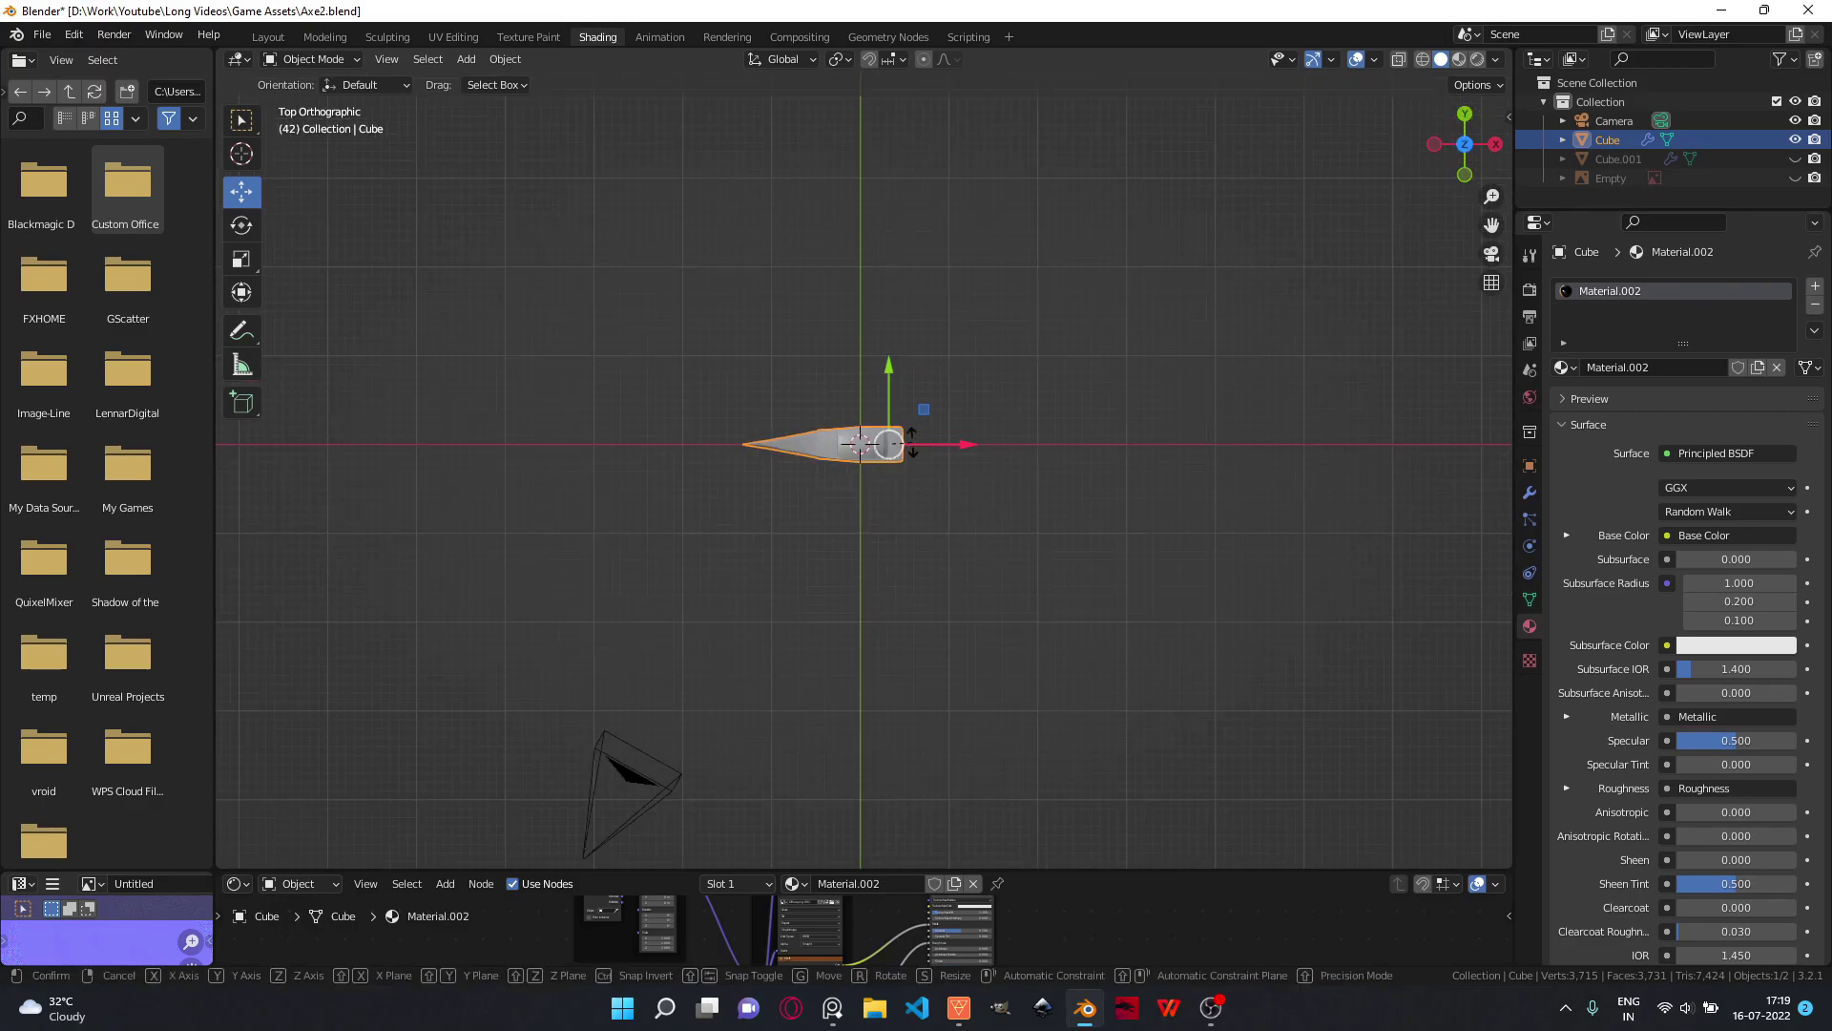
text(x)
text(-90)
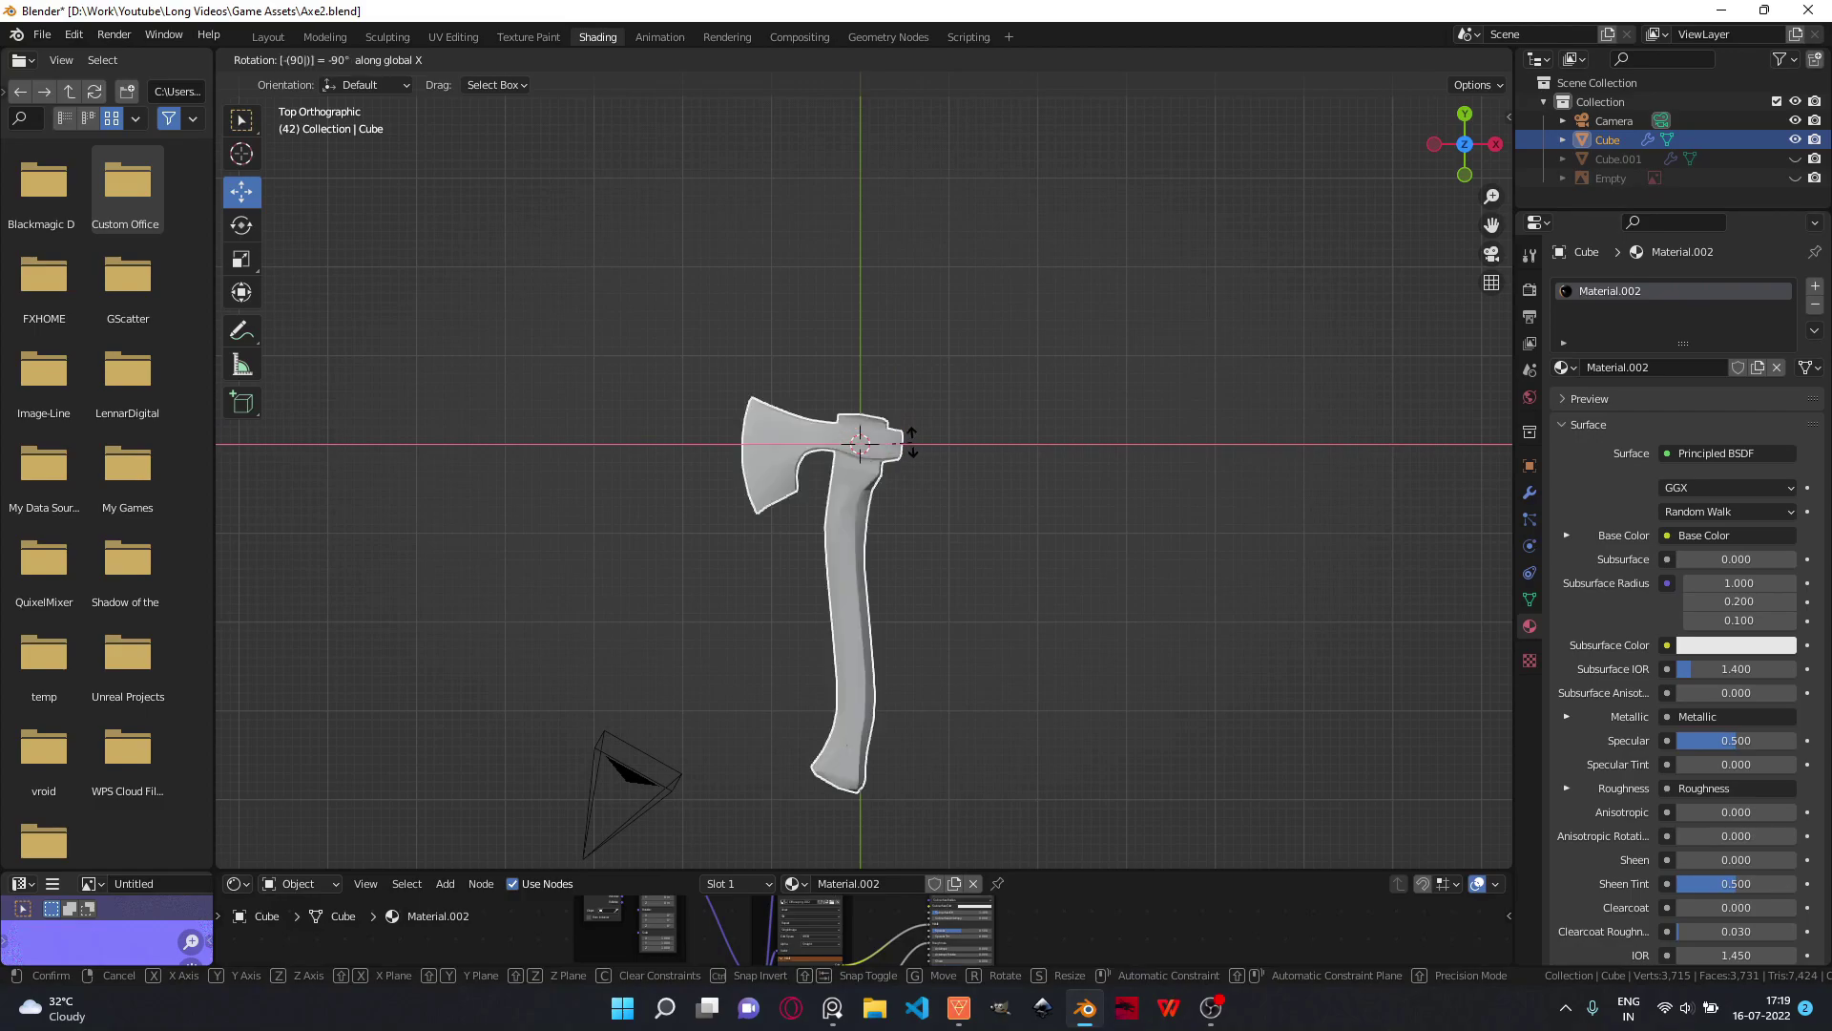
key(Escape)
key(Tab)
scroll(950, 423, up, 2)
key(Tab)
- Annotate an upright house beside the axe, with a three-axis symbol labelled Z up next to it
click(257, 339)
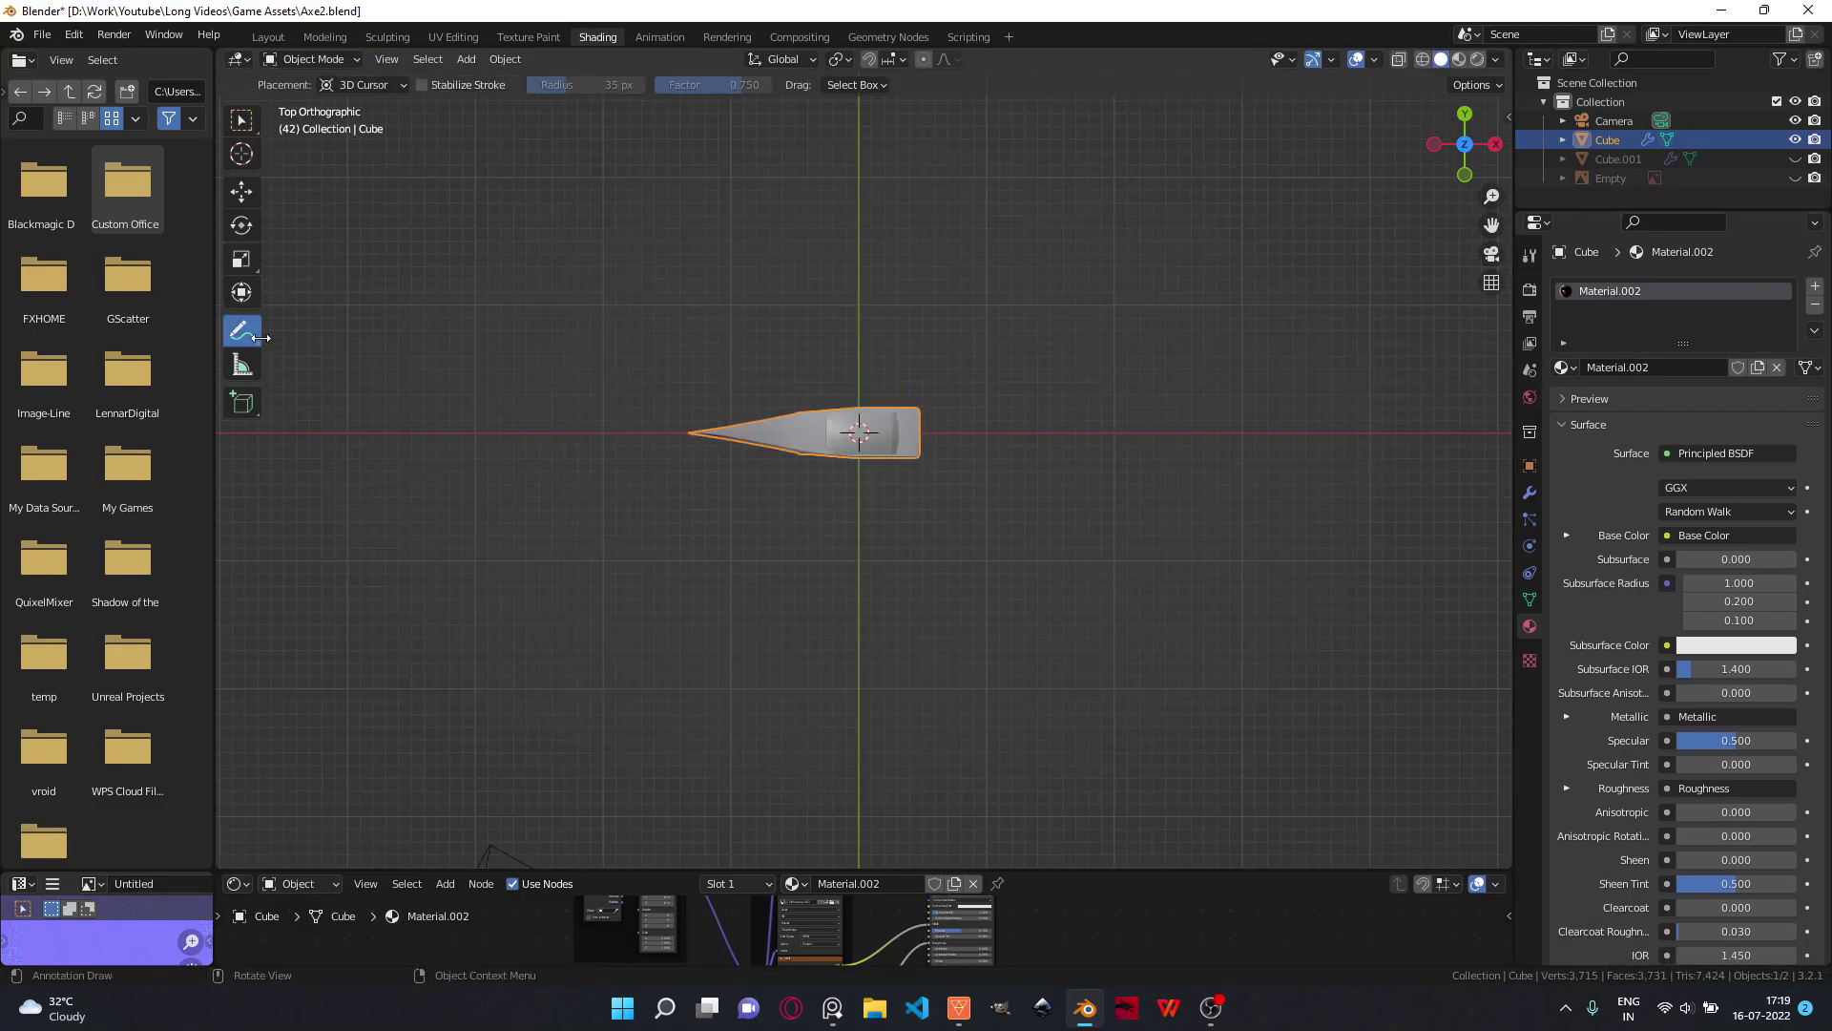
drag(1239, 386, 1314, 453)
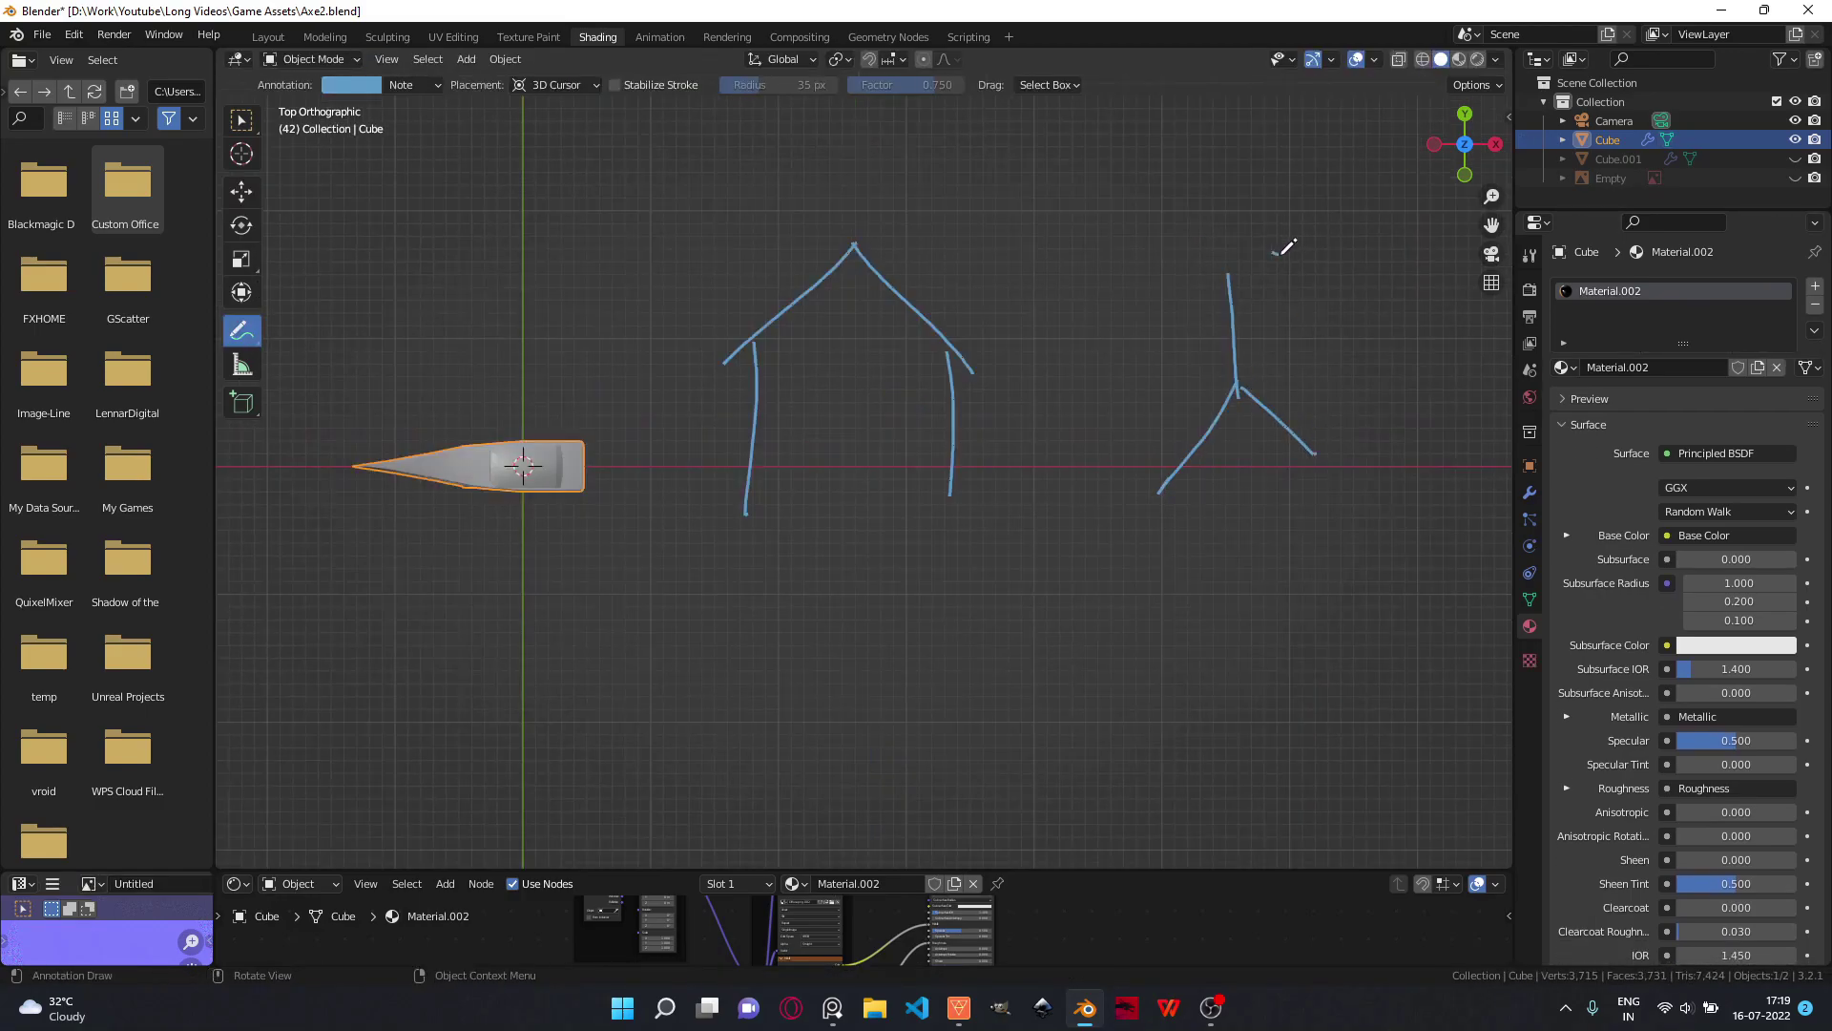
mouse_move(1274, 253)
mouse_down()
mouse_move(1338, 297)
mouse_move(1423, 283)
mouse_up()
- Annotate a second house lying on its side below the upright one, and add an axis symbol beside it
shift+middle_drag(1006, 585, 1026, 399)
scroll(840, 542, down, 3)
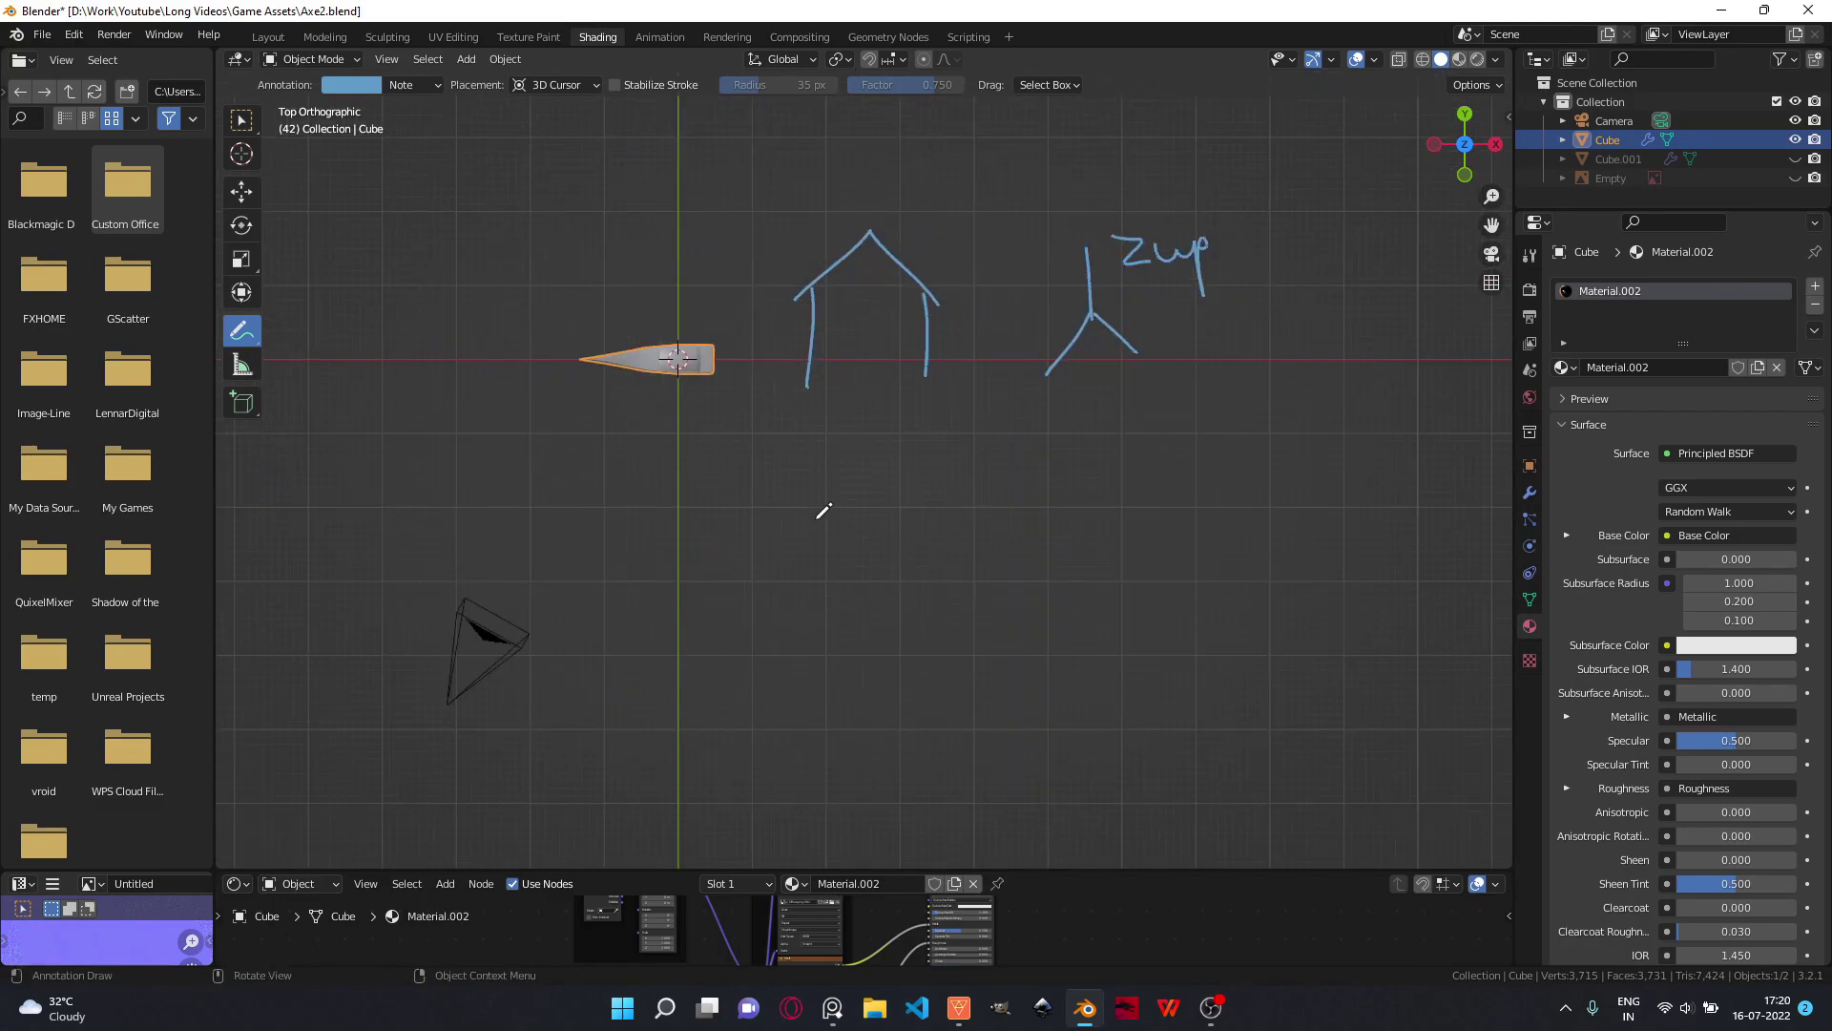
scroll(854, 578, up, 1)
shift+middle_drag(838, 581, 869, 572)
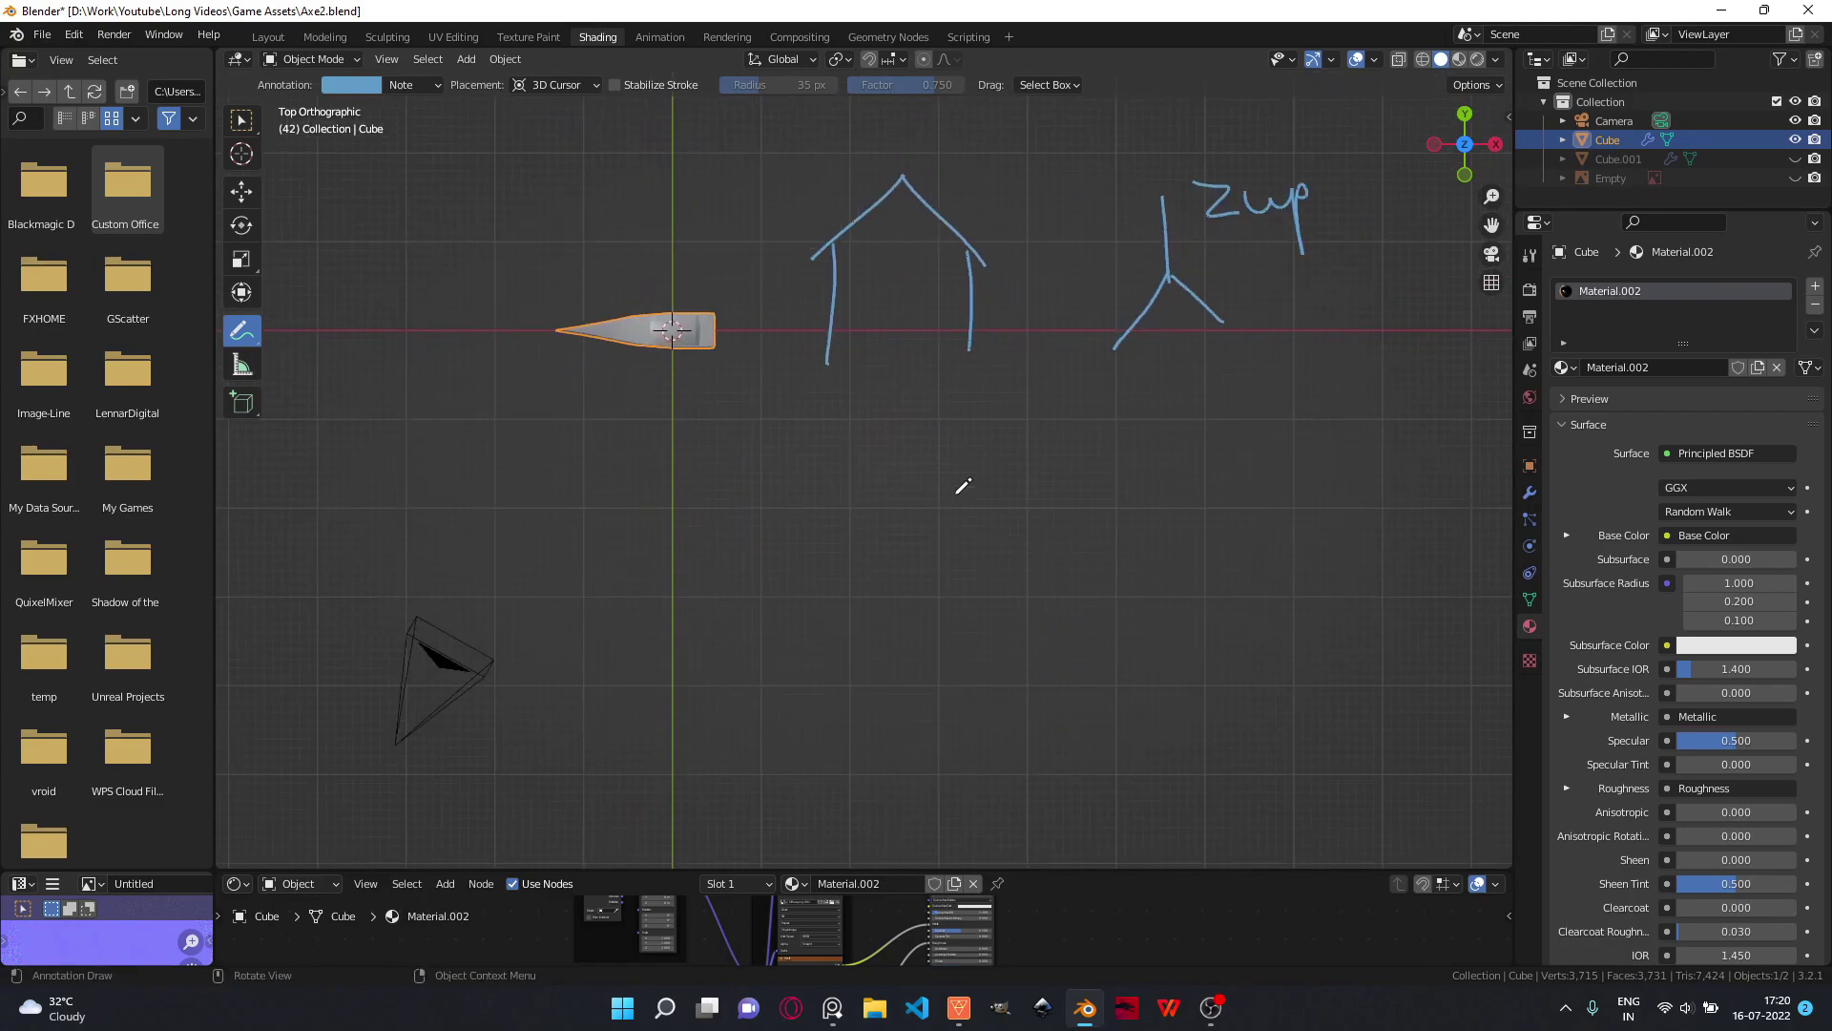
mouse_move(954, 495)
mouse_down()
mouse_move(947, 617)
mouse_move(1086, 512)
mouse_up()
drag(947, 601, 1045, 600)
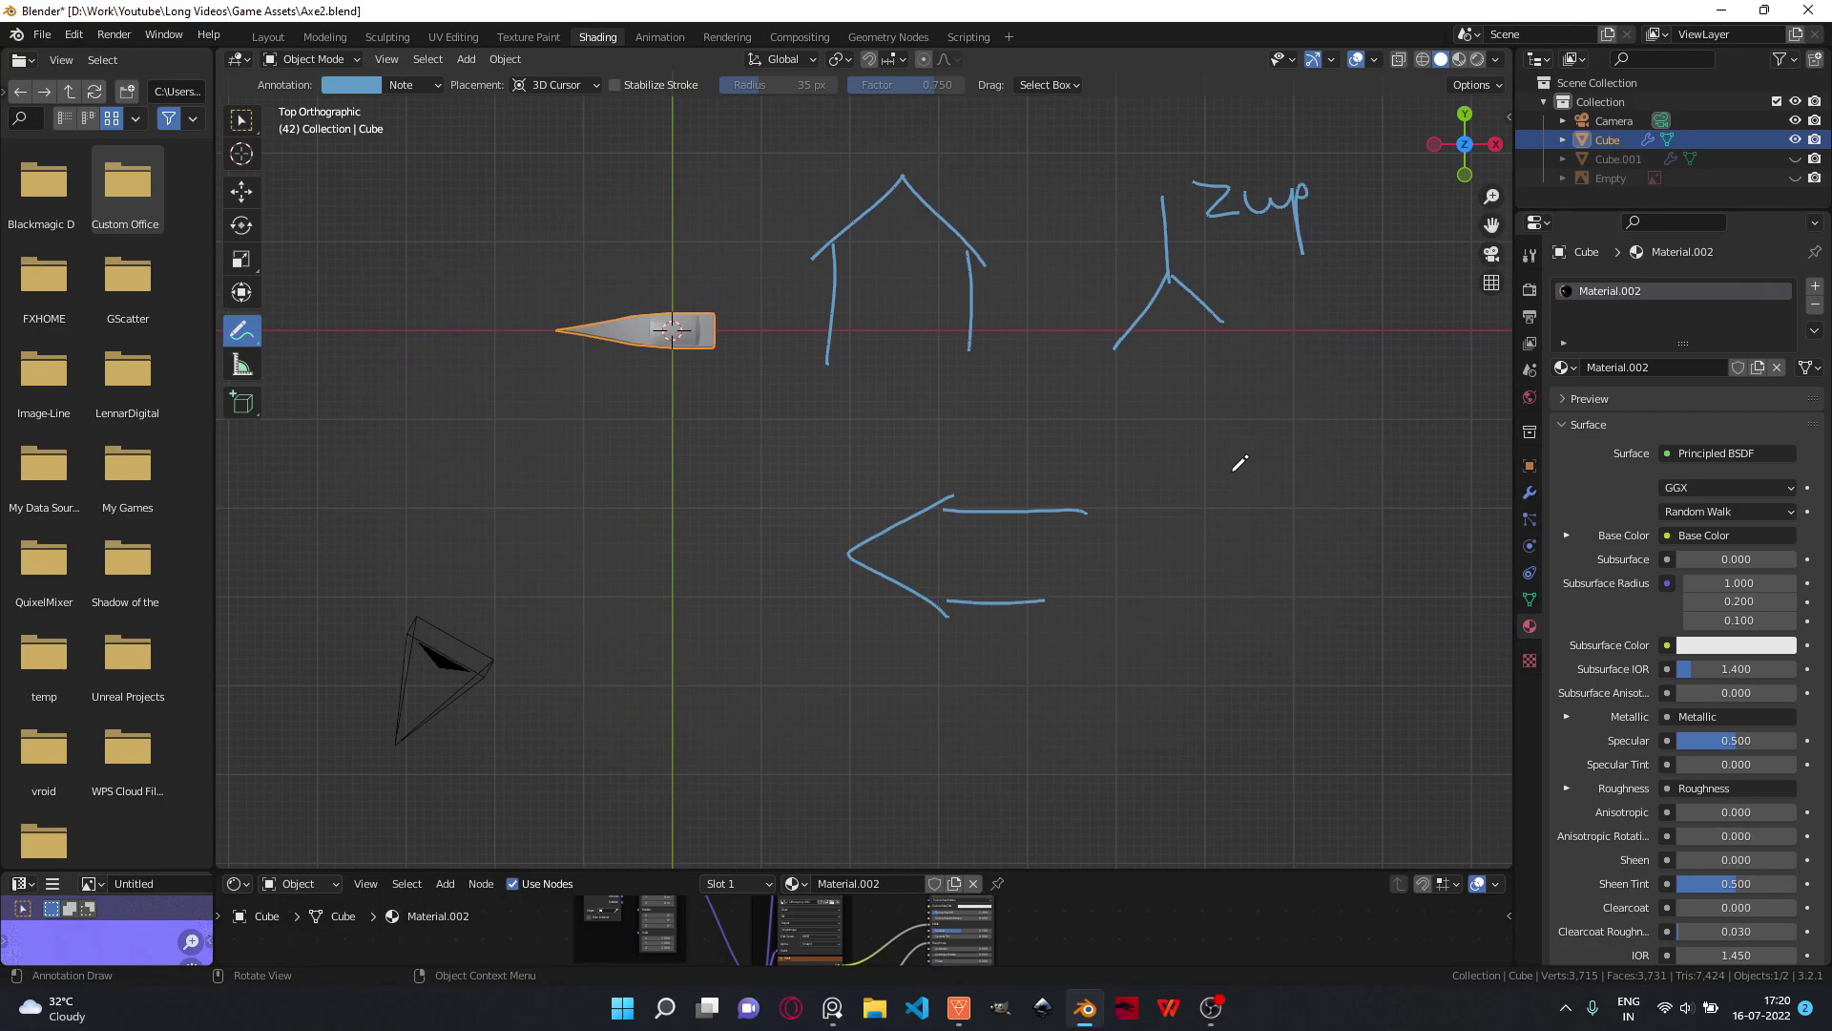
drag(1237, 441, 1198, 628)
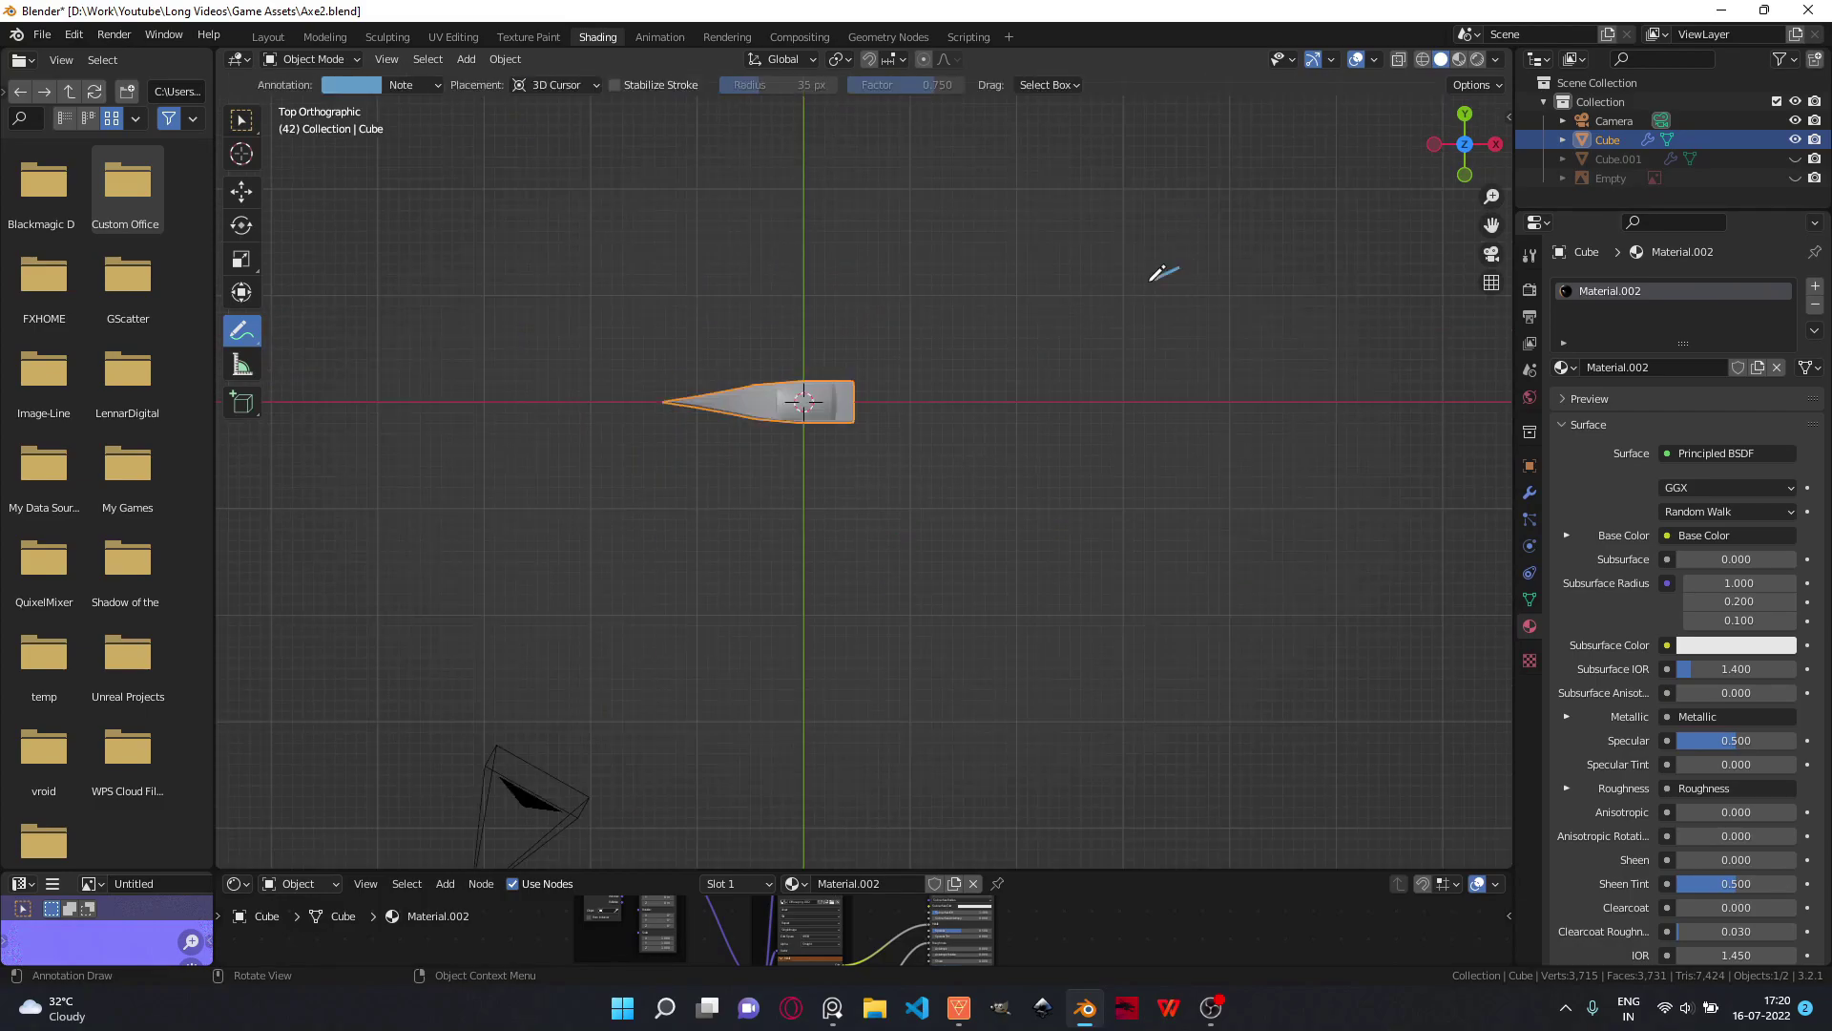
- Annotate a large sideways house beside the axe, its roof pointing toward the axe, and add a stroke inside it
mouse_move(1151, 279)
mouse_down()
mouse_move(1165, 450)
mouse_move(1379, 305)
mouse_up()
drag(1156, 428, 1347, 422)
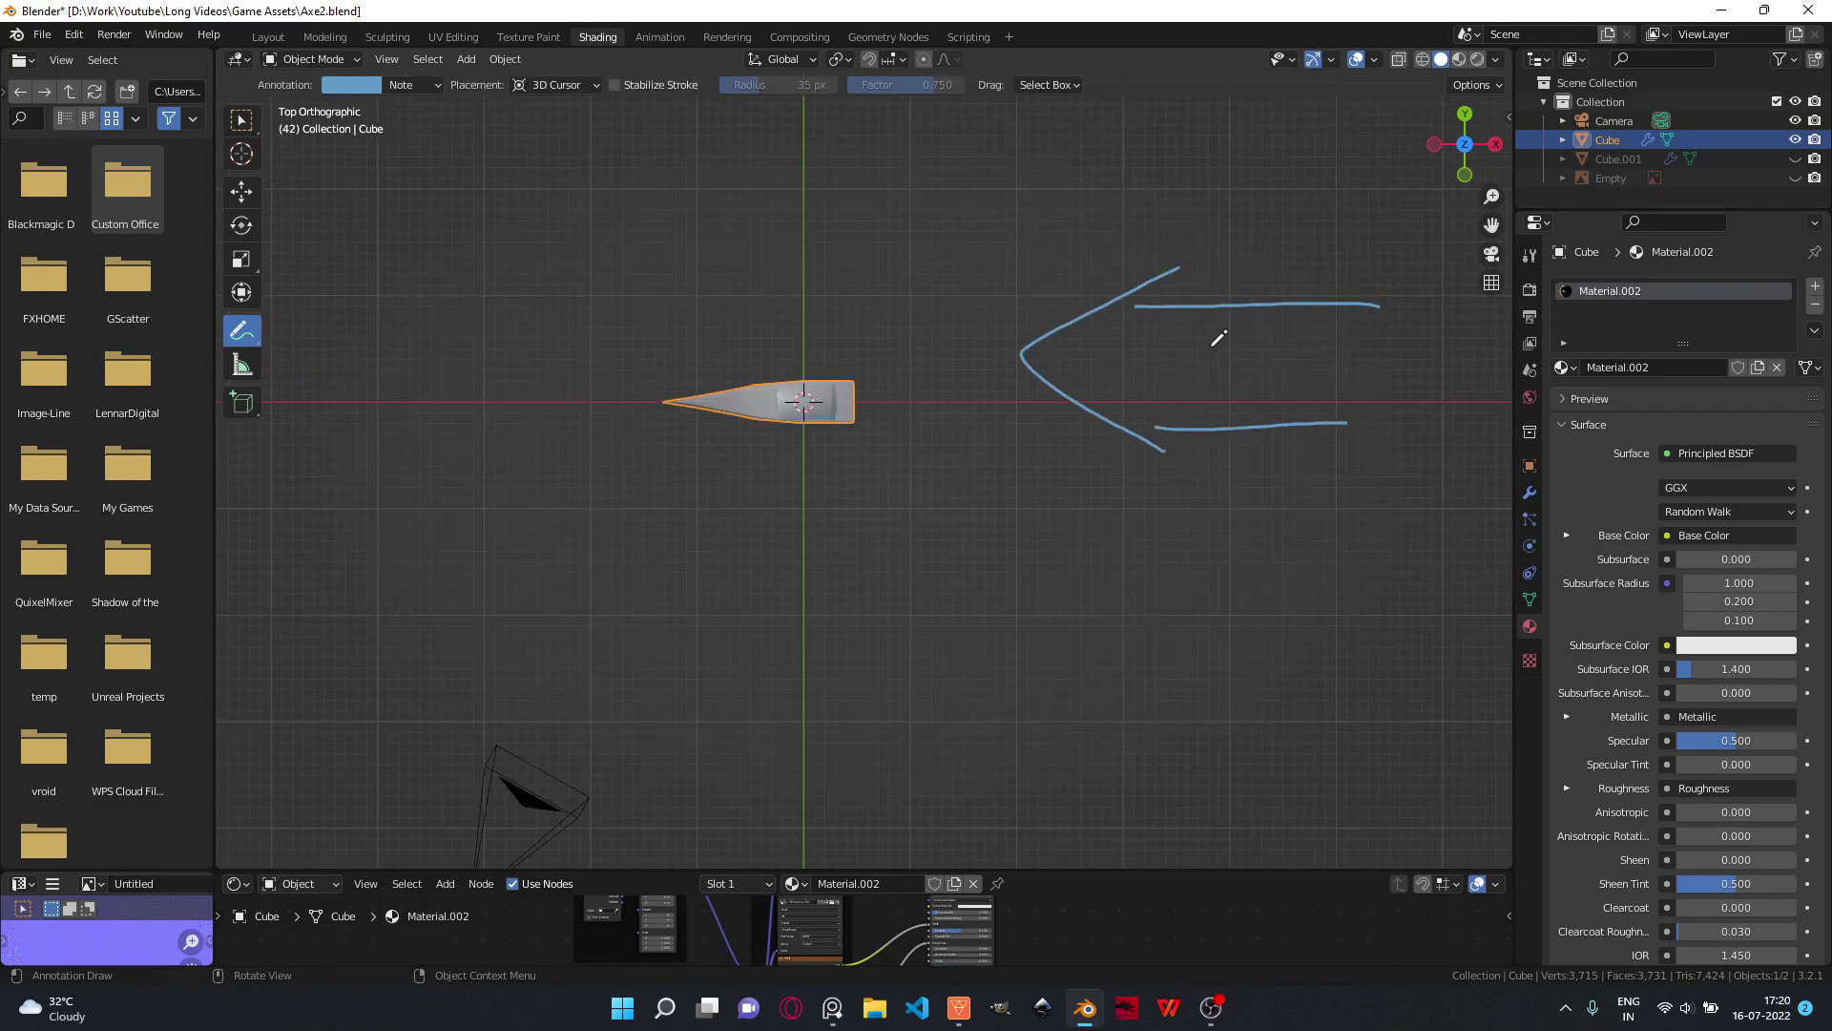
mouse_move(1212, 344)
mouse_down()
mouse_move(1353, 378)
mouse_move(1210, 327)
mouse_up()
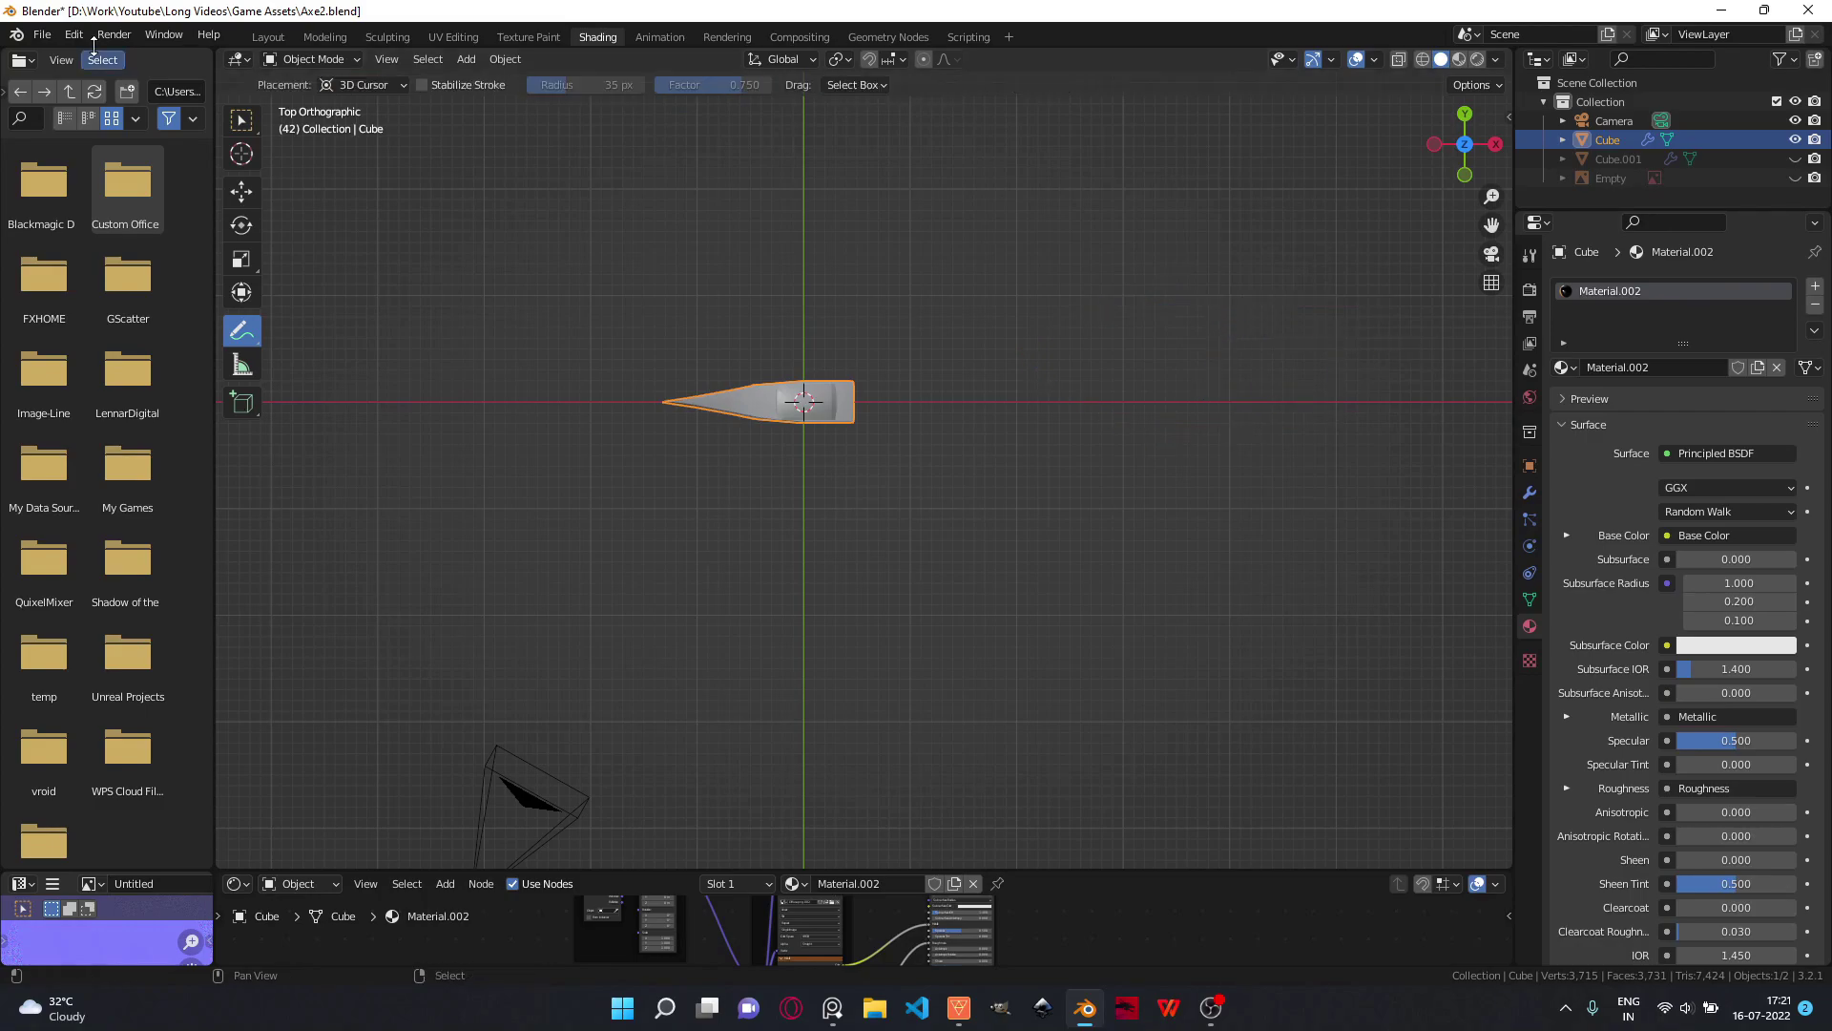
- Open the FBX export settings and review the transform axes, choosing -Z Forward and Y Up
click(42, 34)
mouse_move(77, 305)
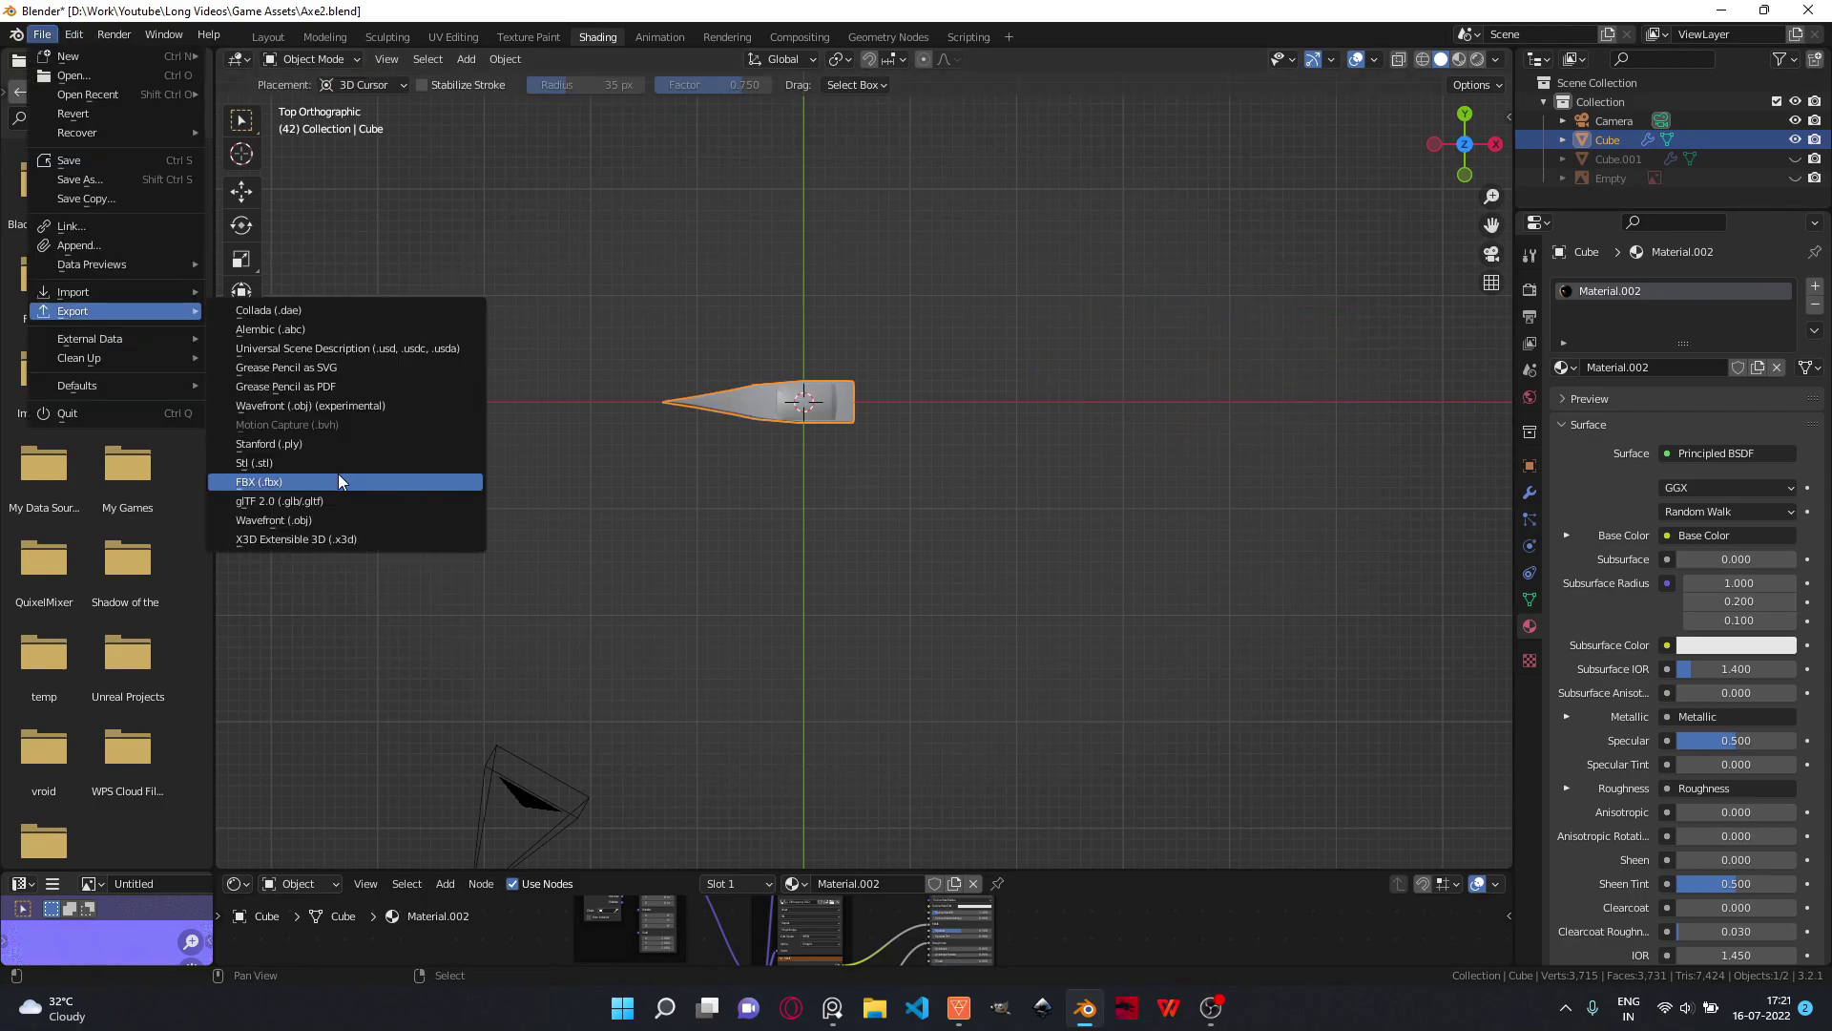
click(338, 473)
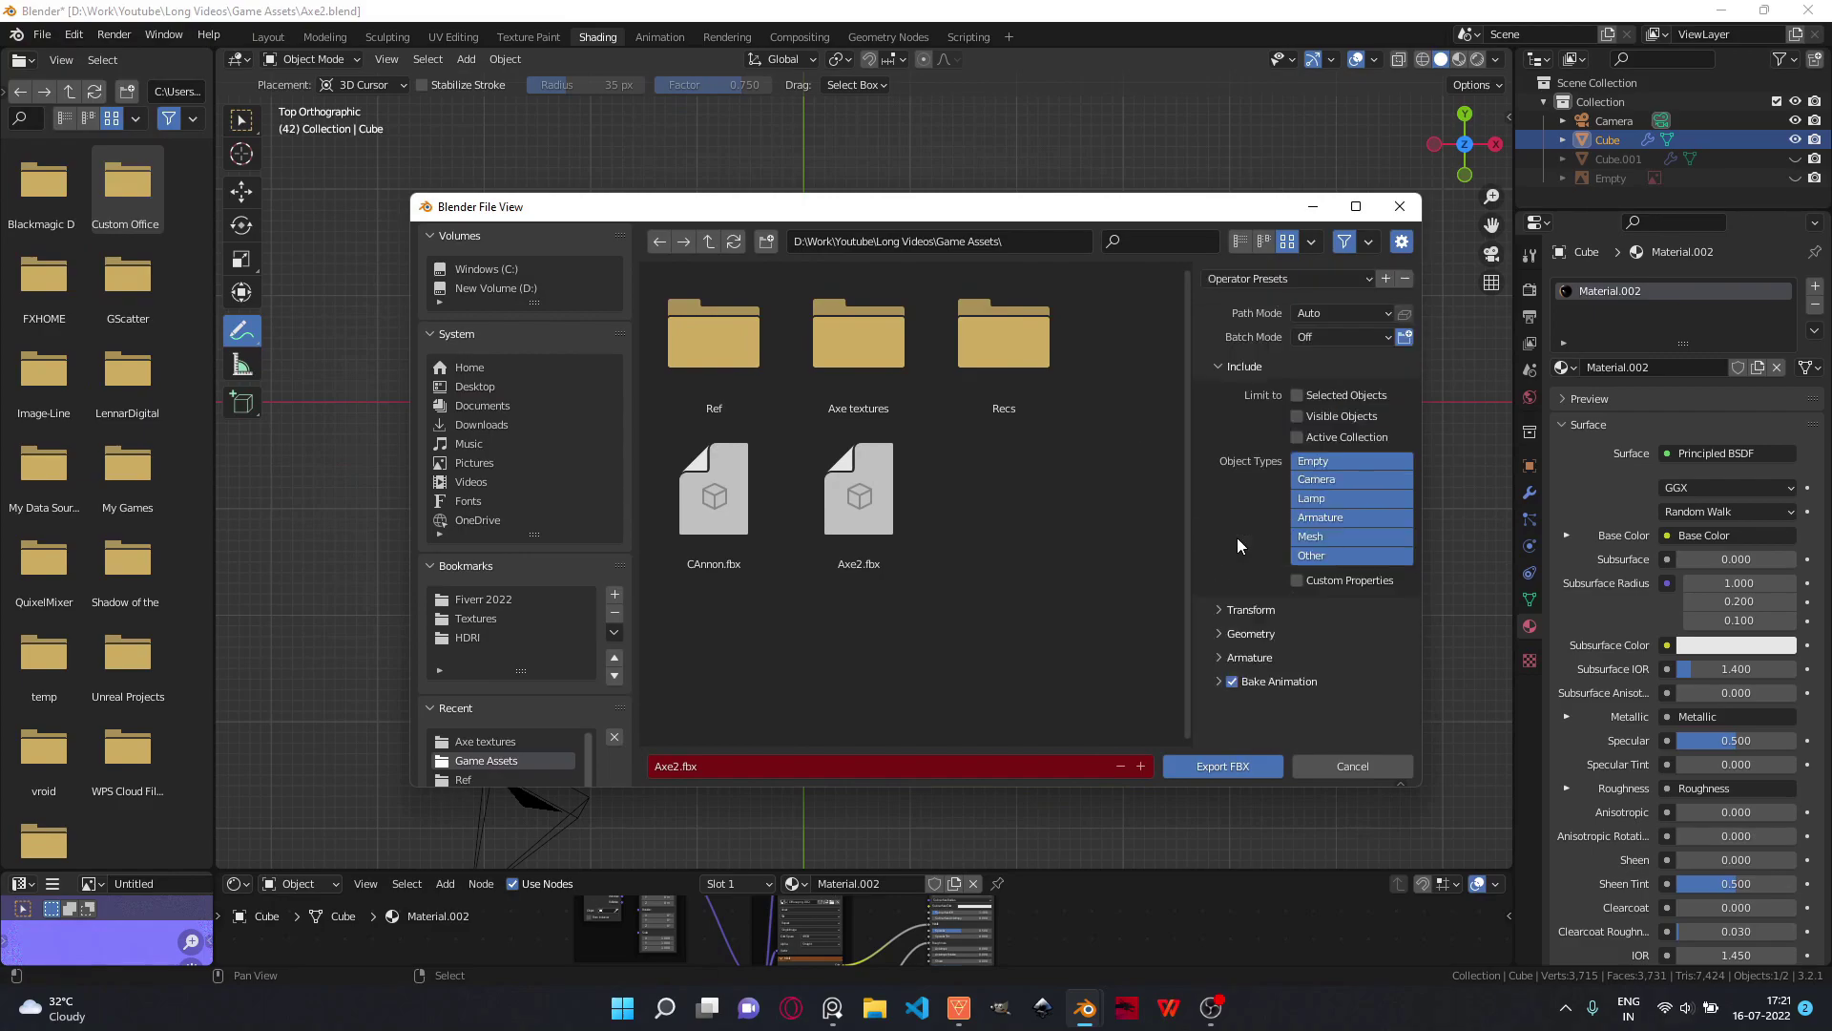
scroll(1241, 572, down, 2)
click(1351, 618)
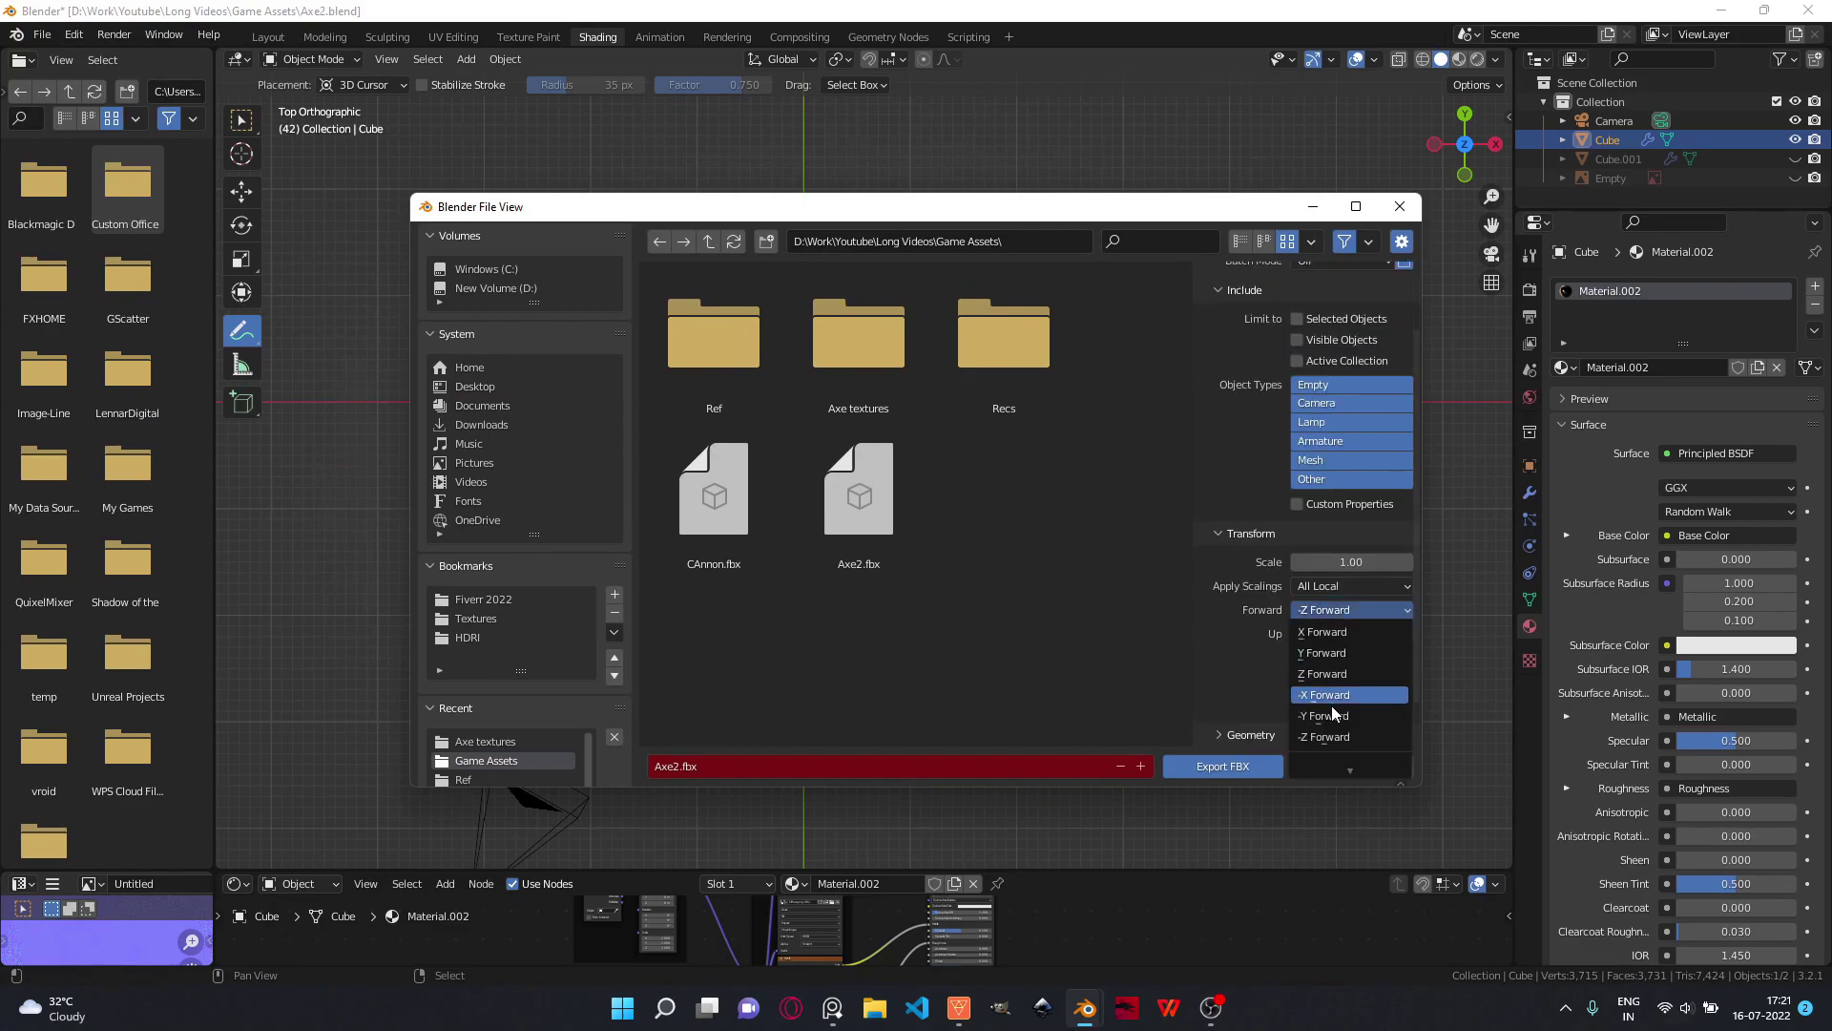
click(1333, 729)
click(1332, 633)
click(1322, 591)
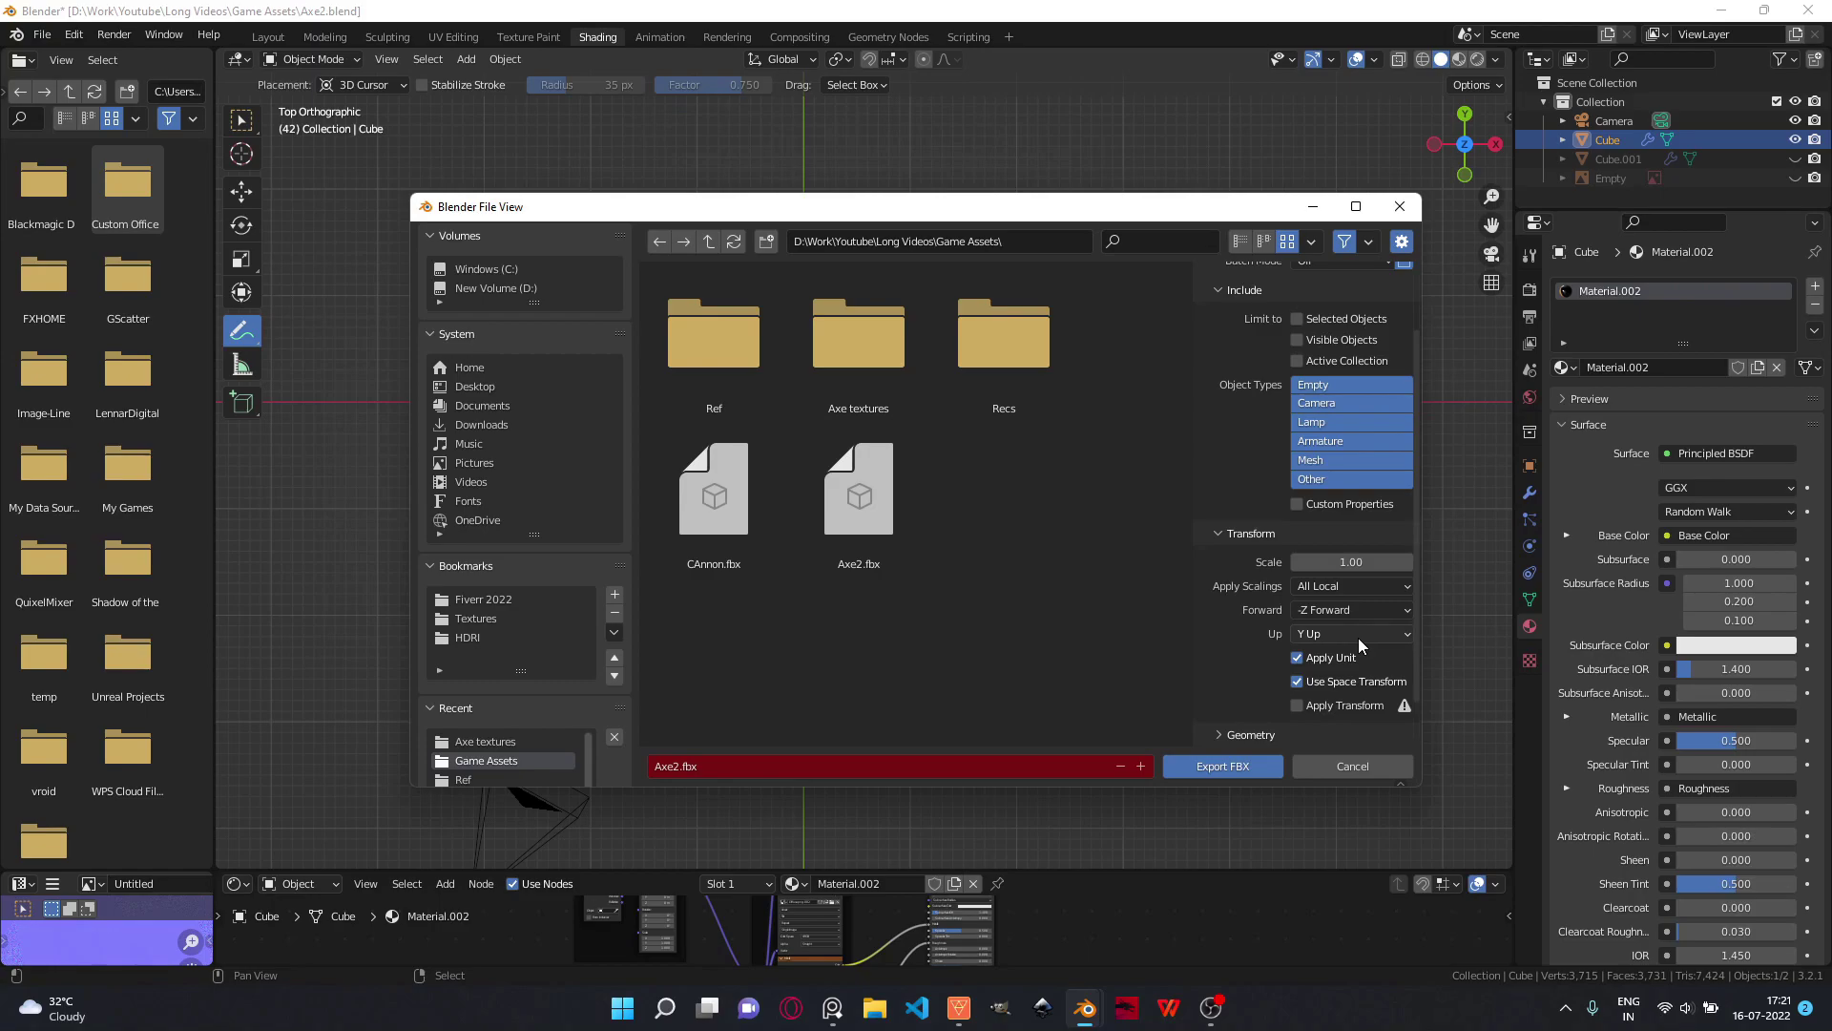
- Open the Wavefront (.obj) export settings and check the Path Mode and Up axis options
click(42, 34)
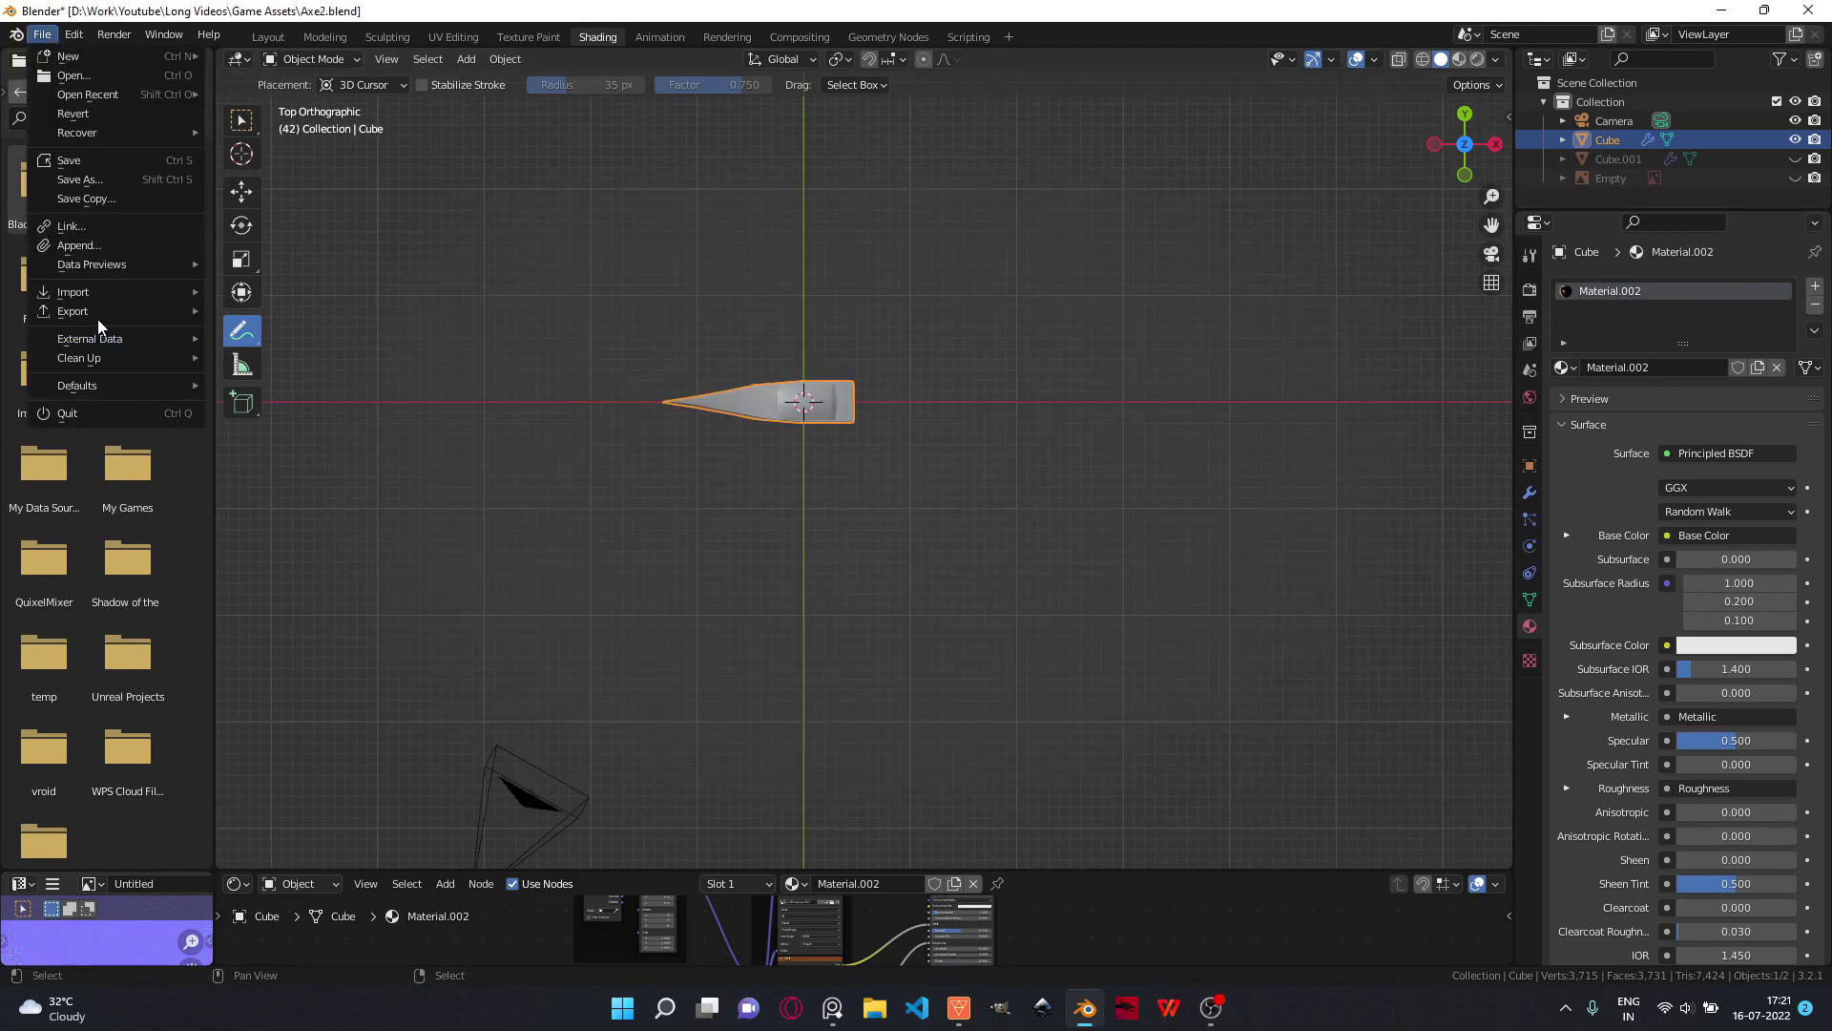
mouse_move(97, 318)
click(275, 520)
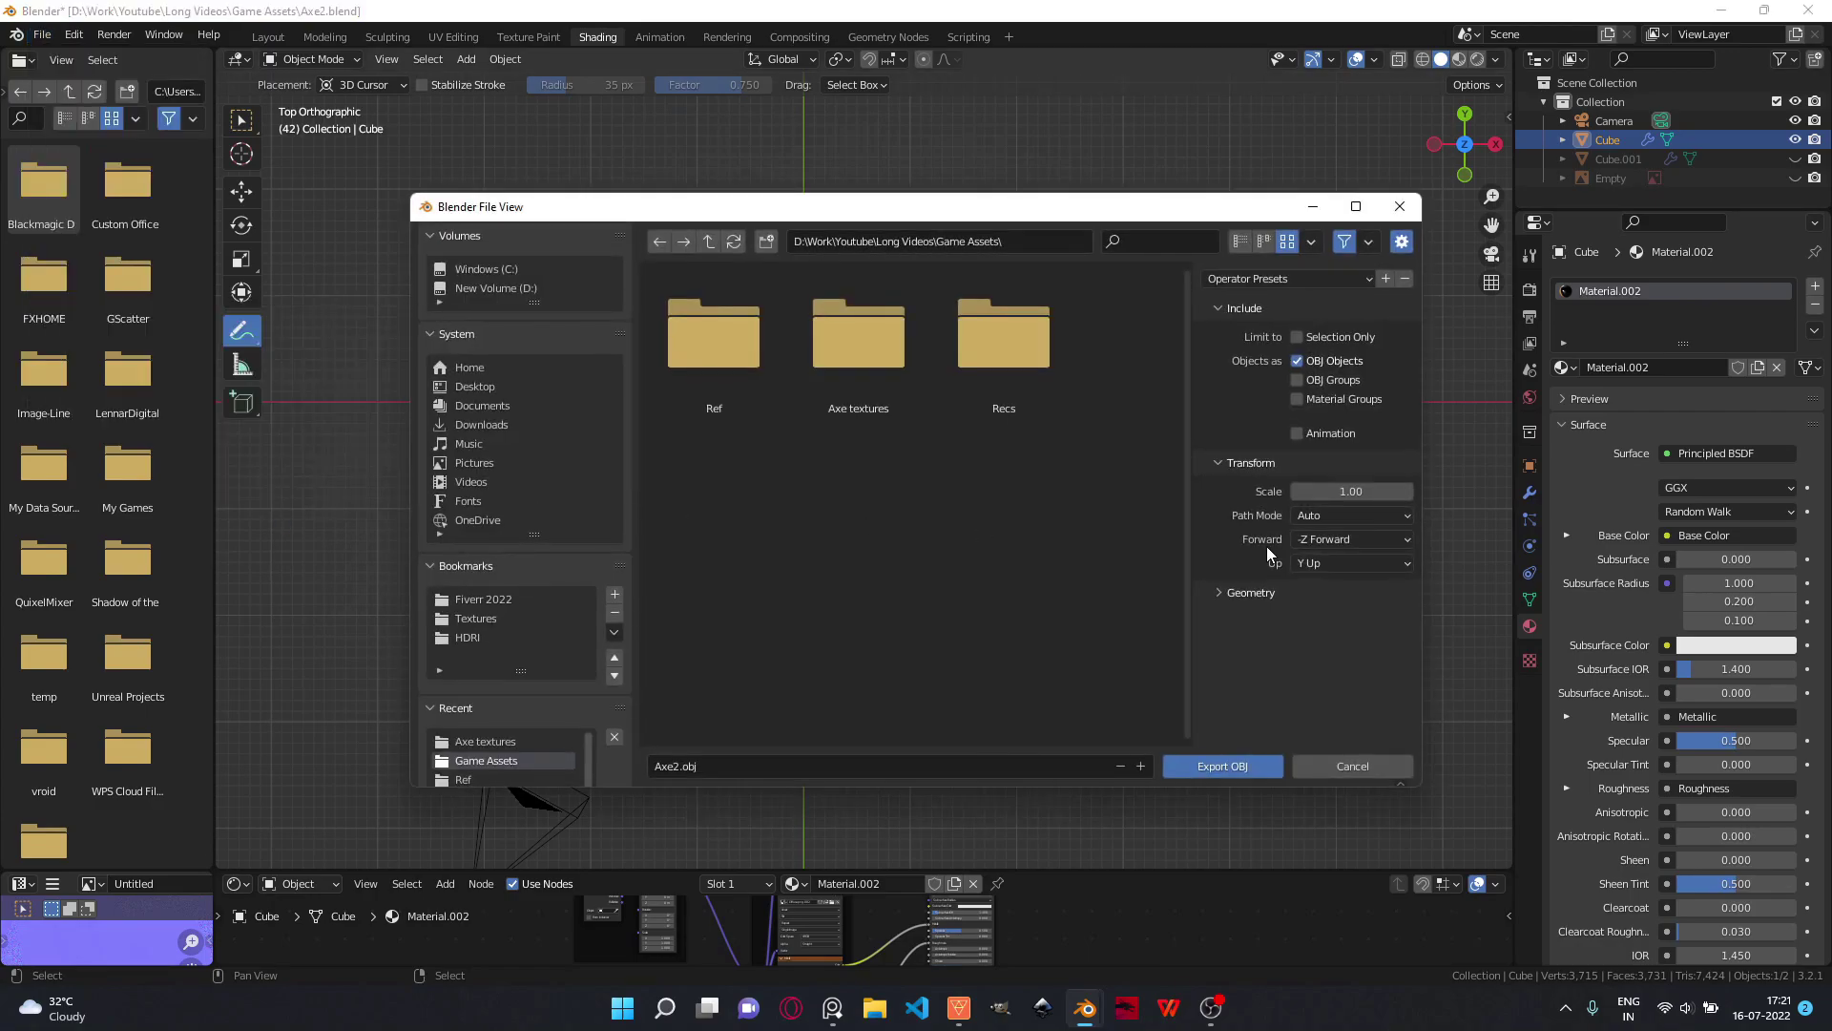
click(1314, 513)
click(1341, 568)
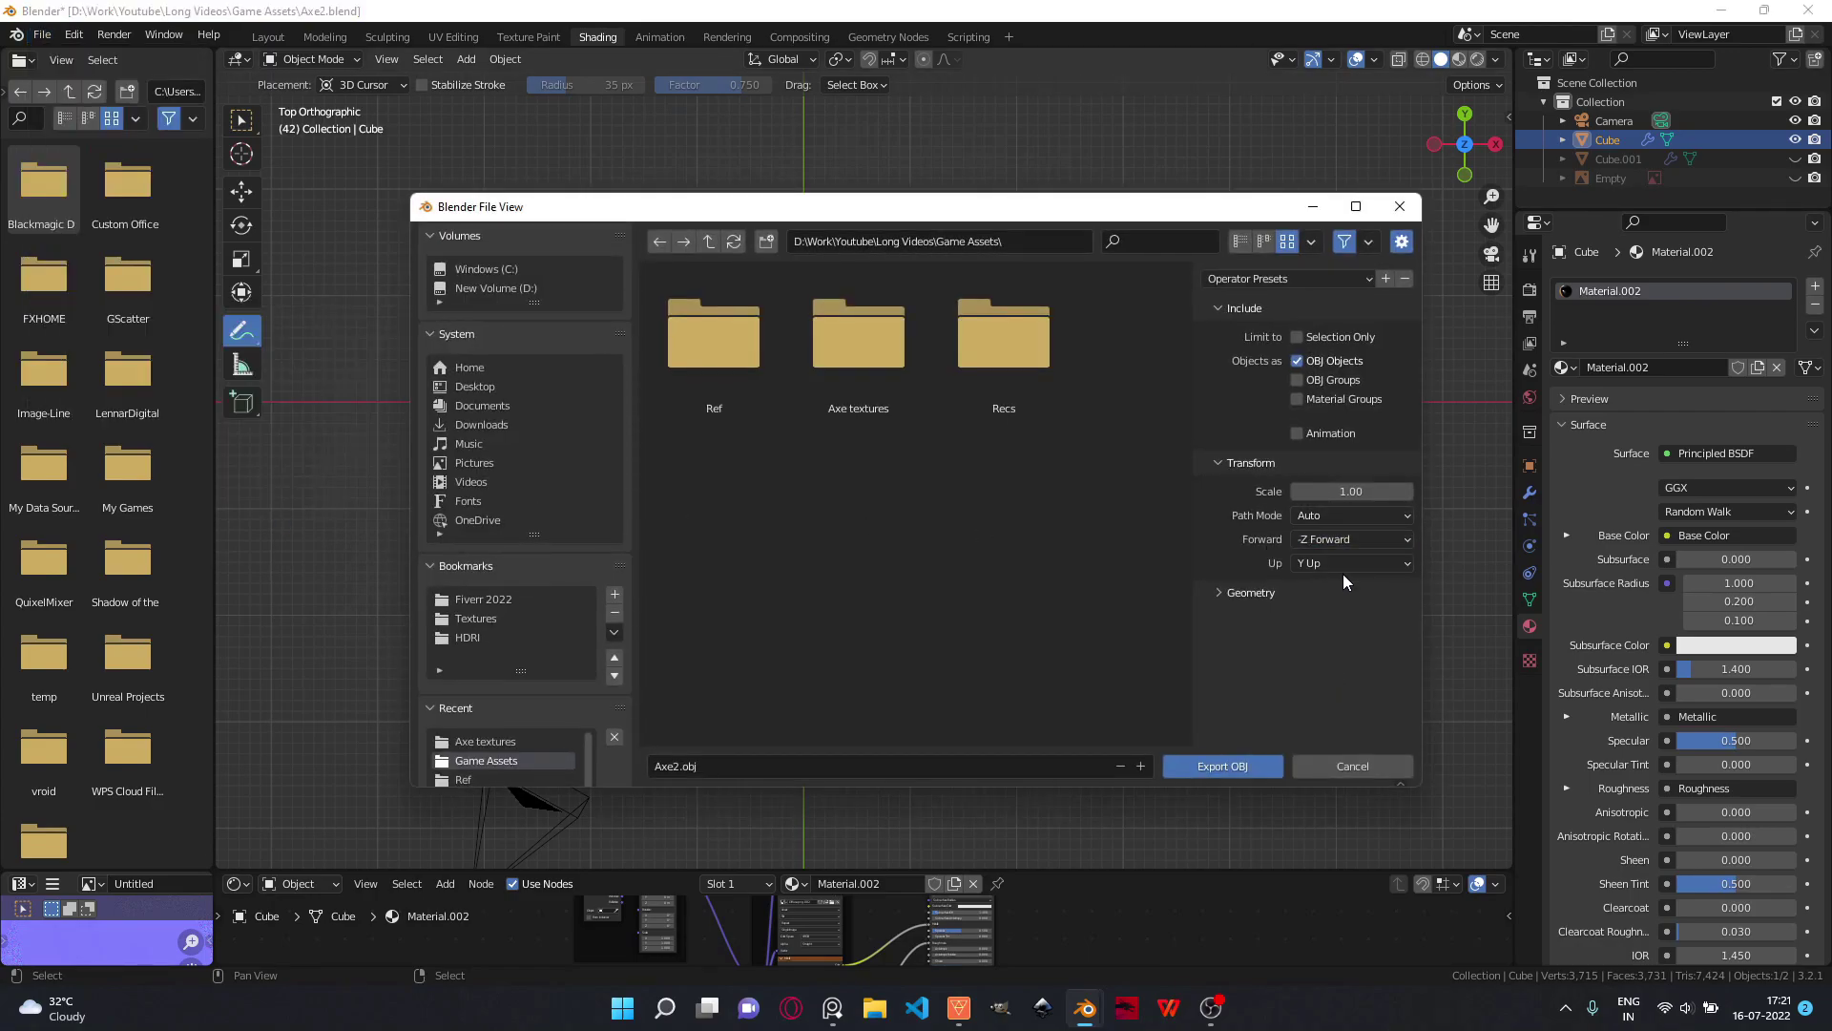
click(1342, 566)
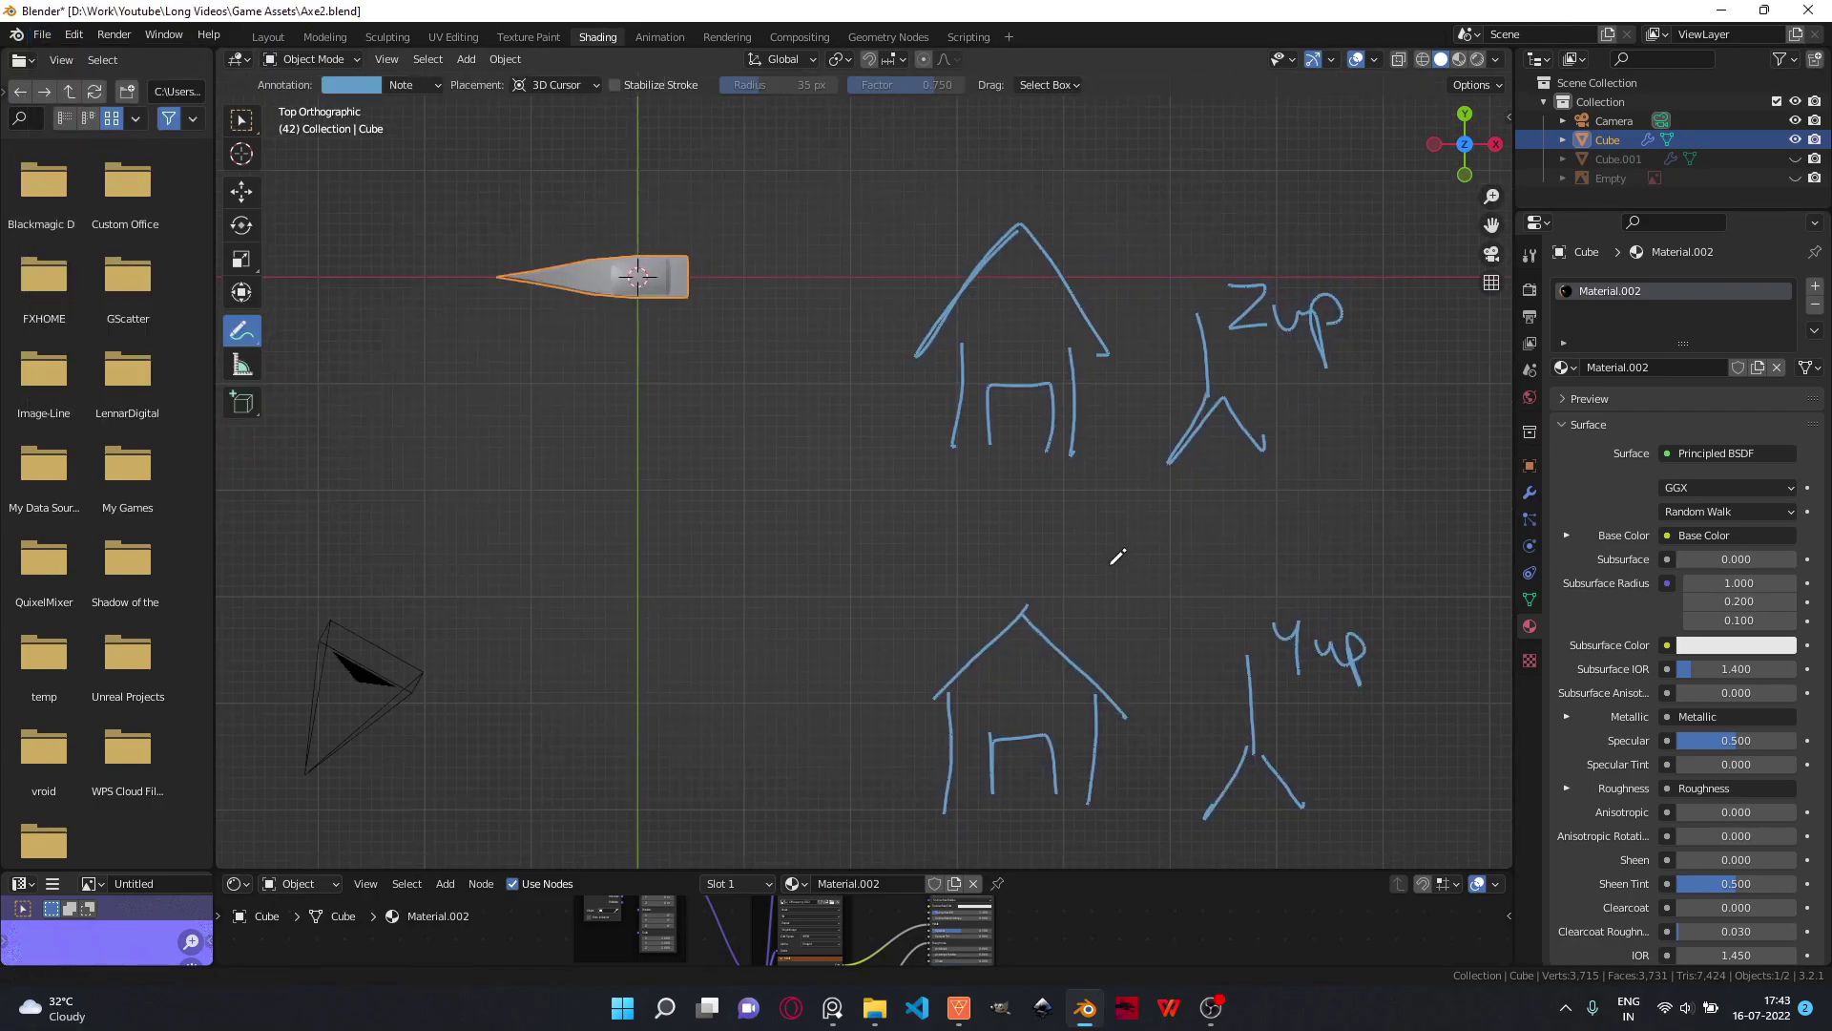
- Annotate a downward arrow from the Z up house sketch to the Y up house sketch
shift+middle_drag(1112, 554, 1055, 554)
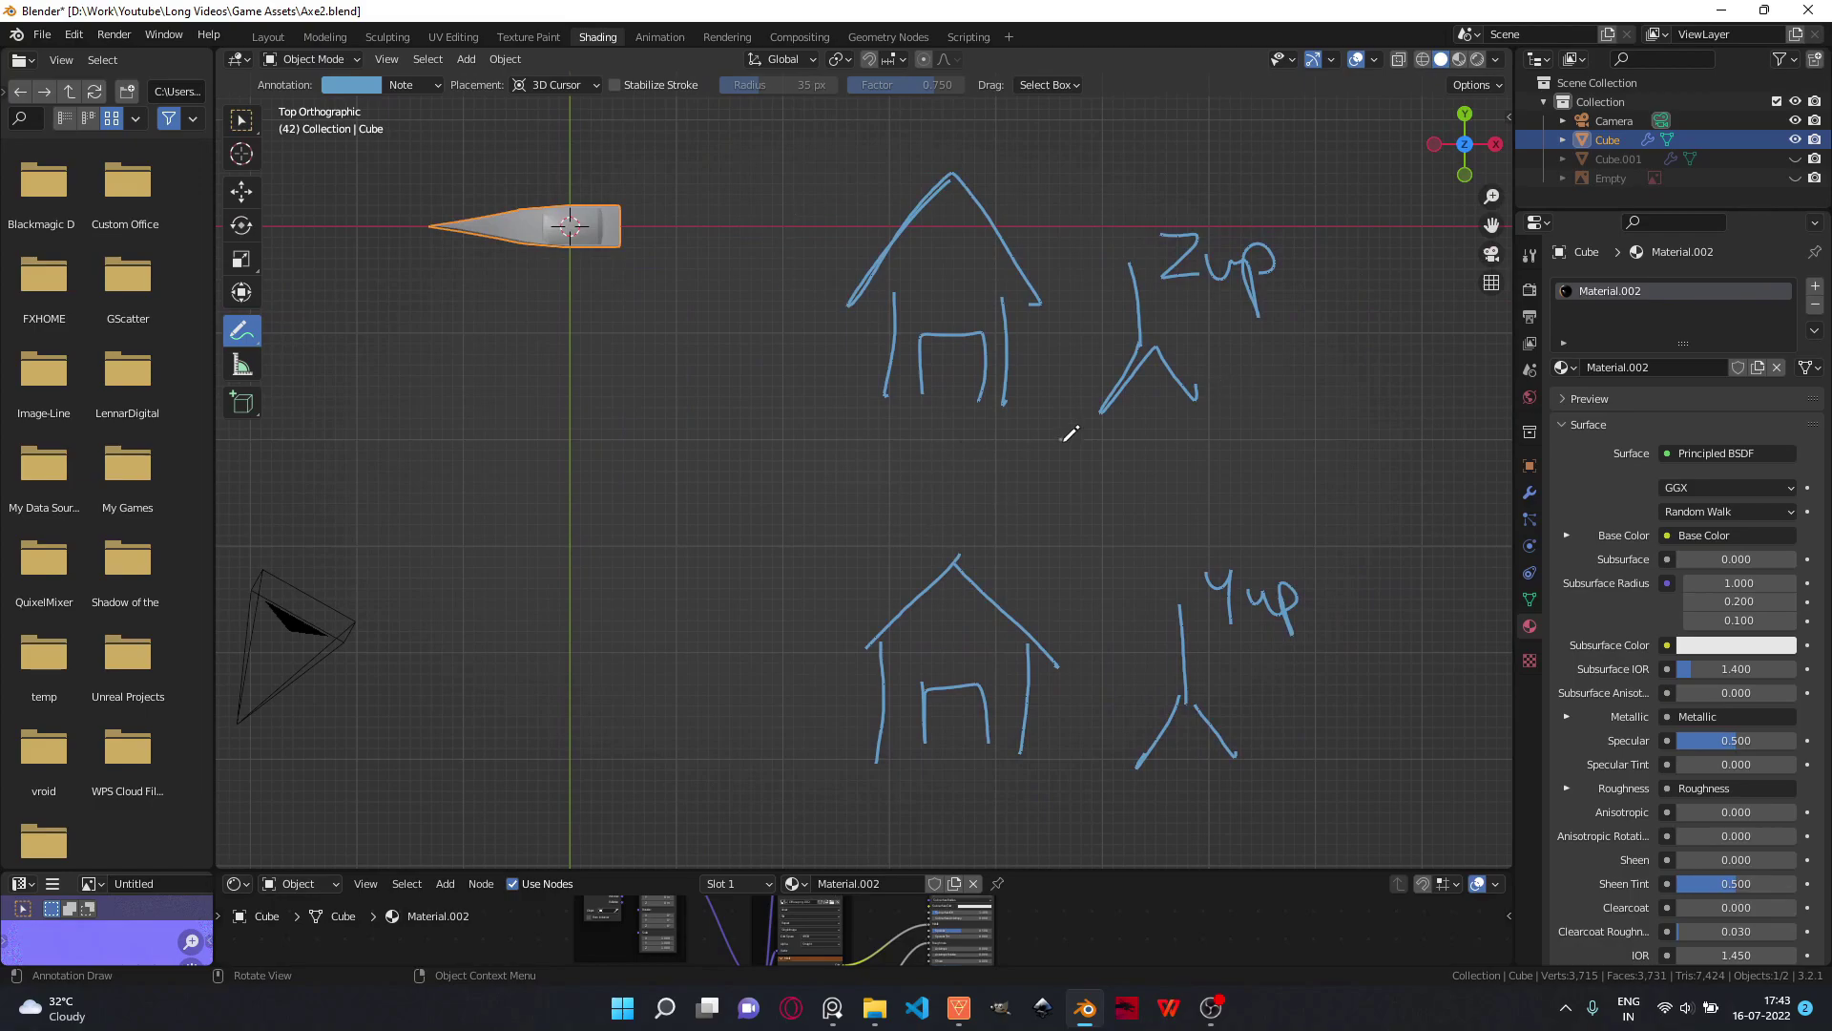
drag(1062, 429, 1076, 500)
drag(1045, 470, 1077, 499)
drag(1077, 499, 1093, 463)
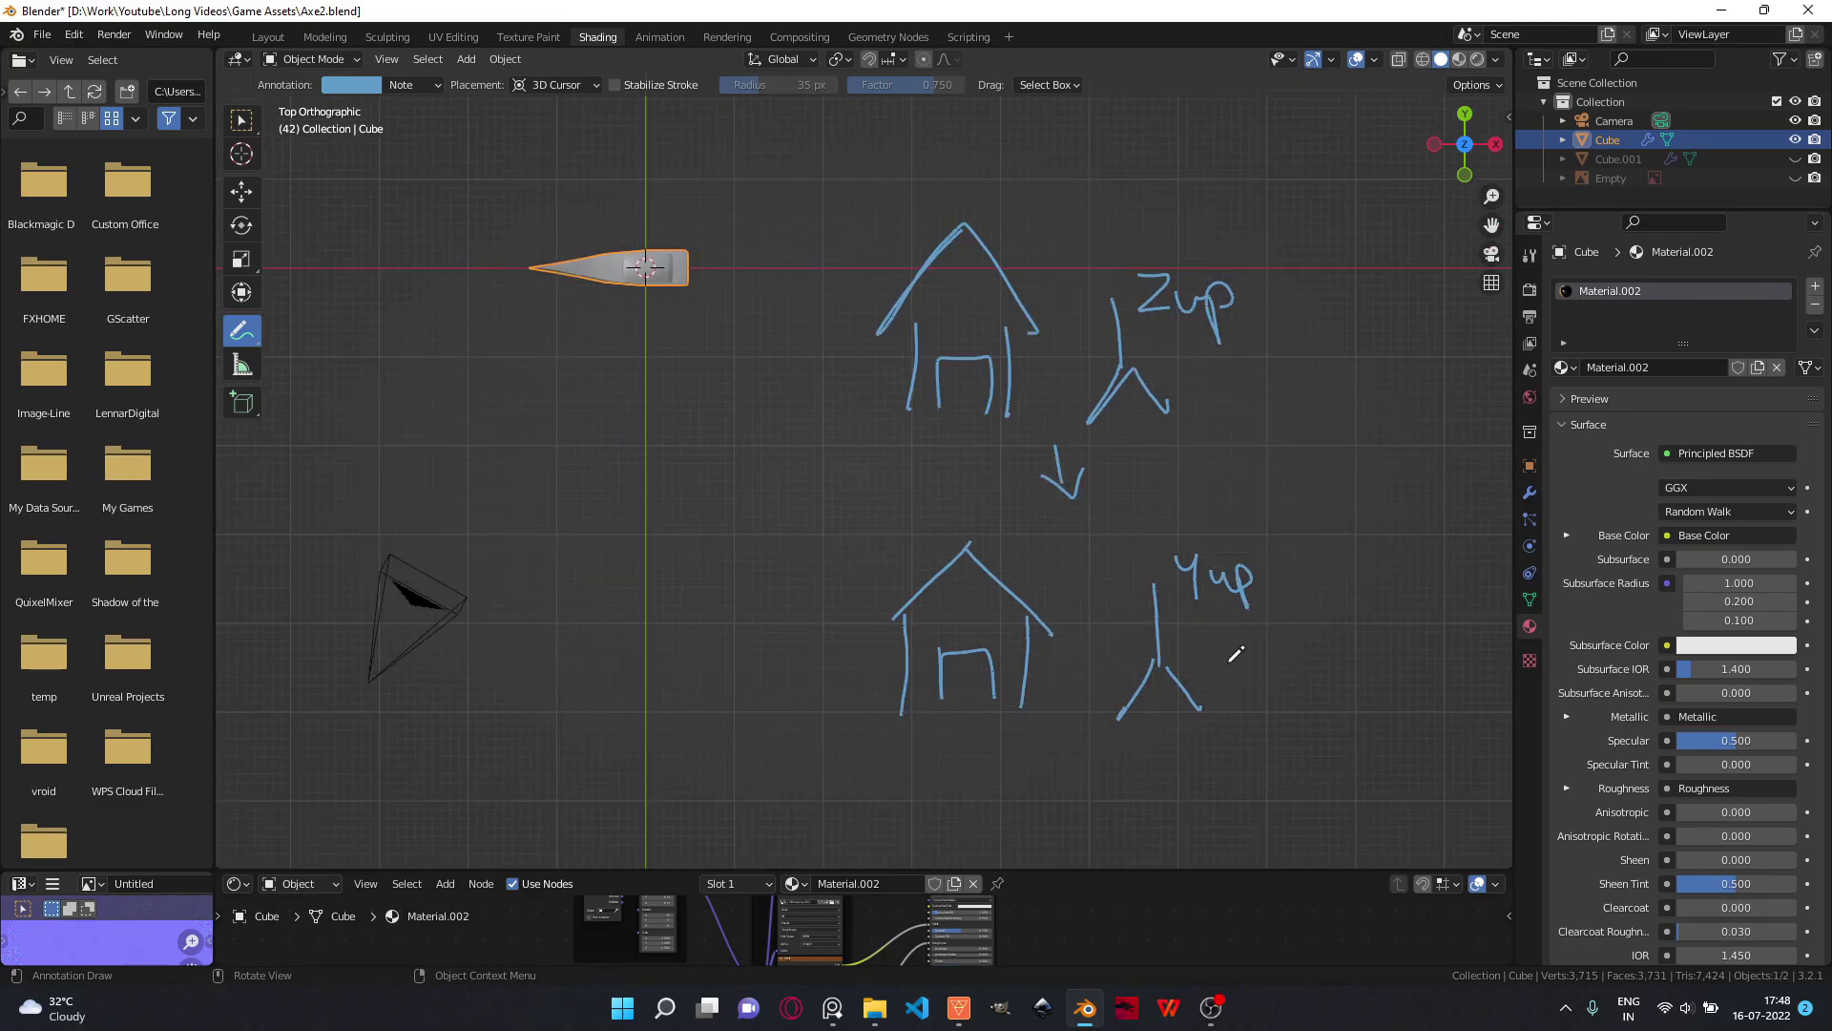